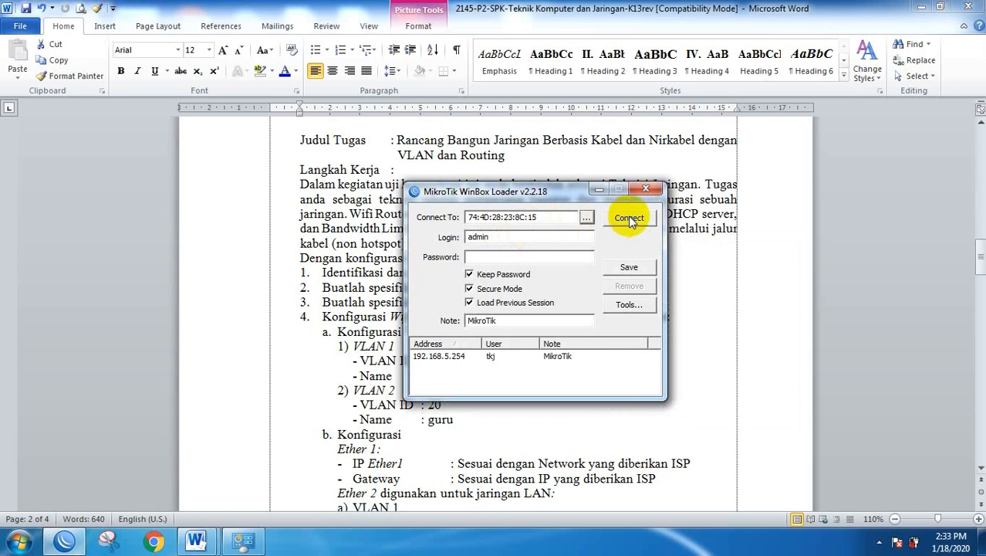
Log in to the RB951Ui-2HnD router, remove its default configuration, and maximize WinBox.
left_click(629, 219)
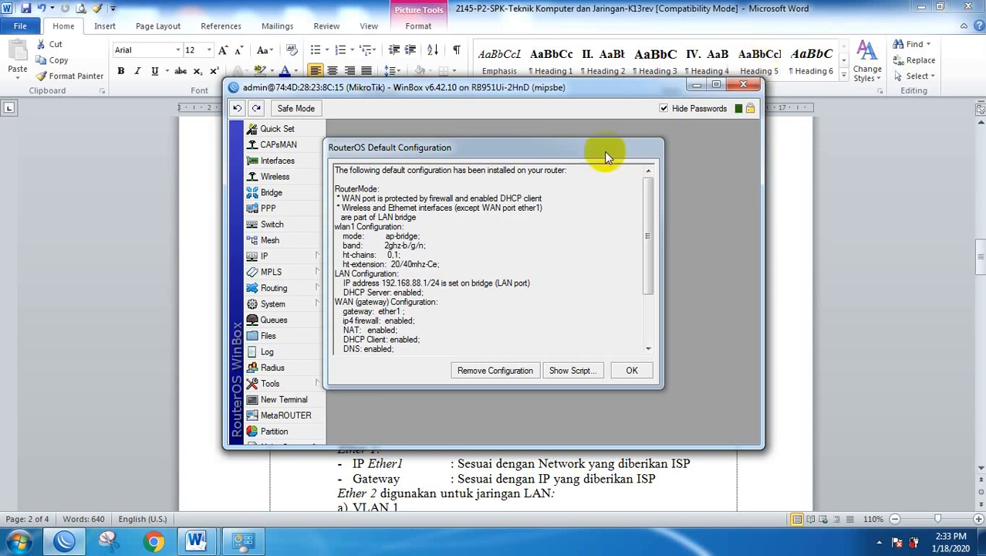
left_click(495, 370)
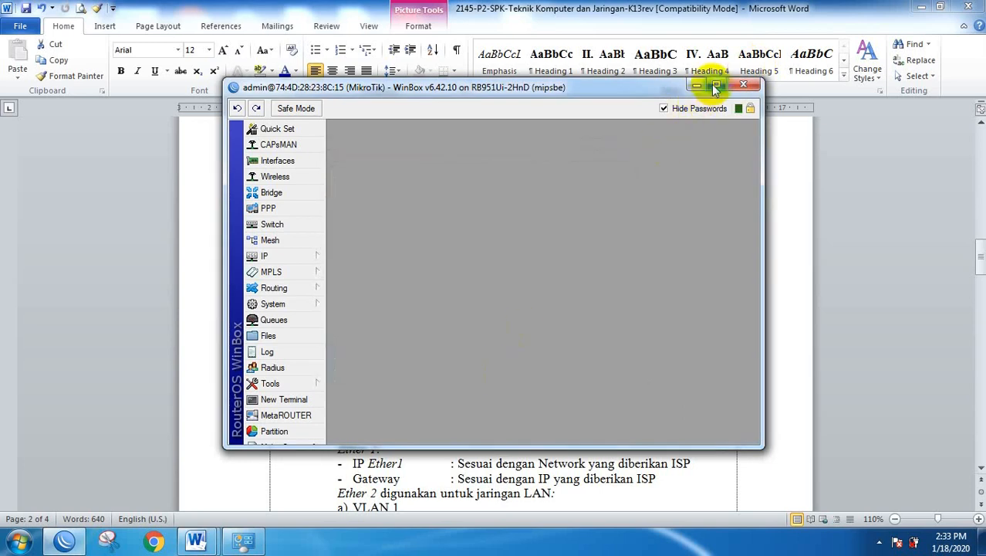
left_click(716, 84)
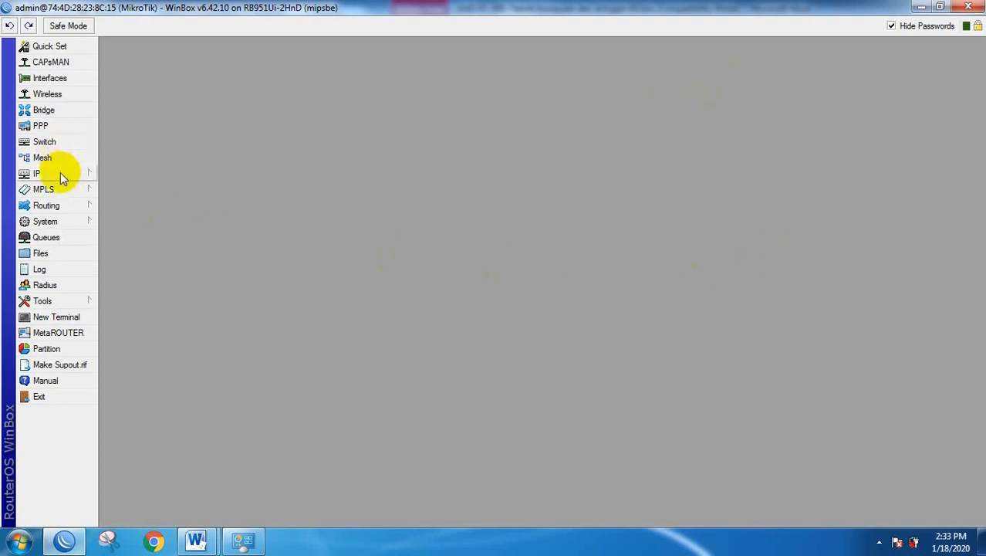
Change the system identity from MikroTik to Router-A.
left_click(48, 220)
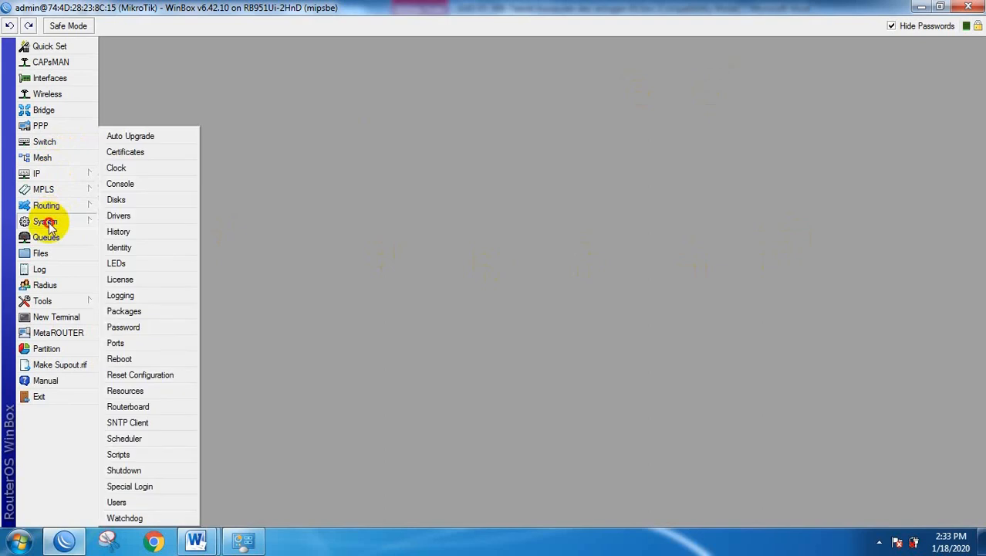
left_click(120, 248)
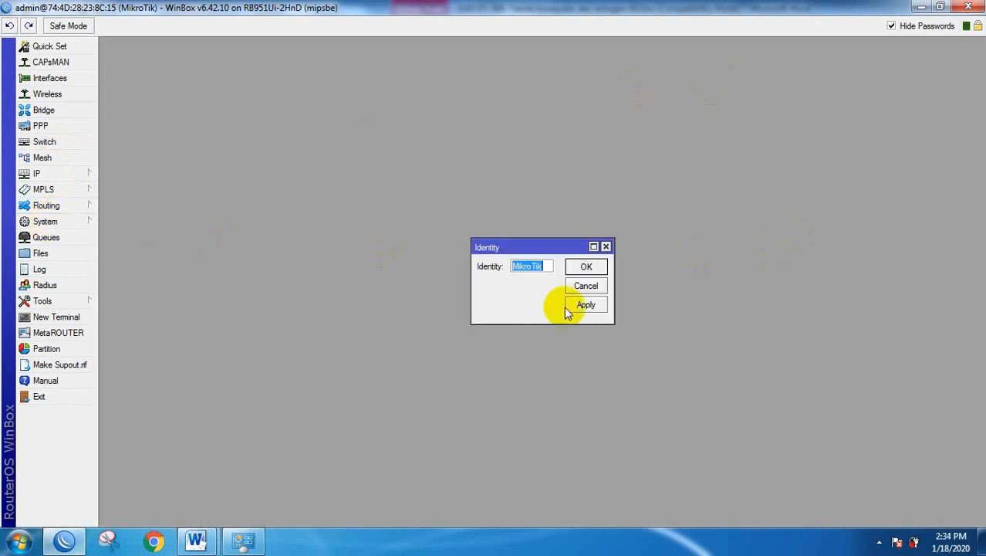
type("Router-A")
left_click(584, 266)
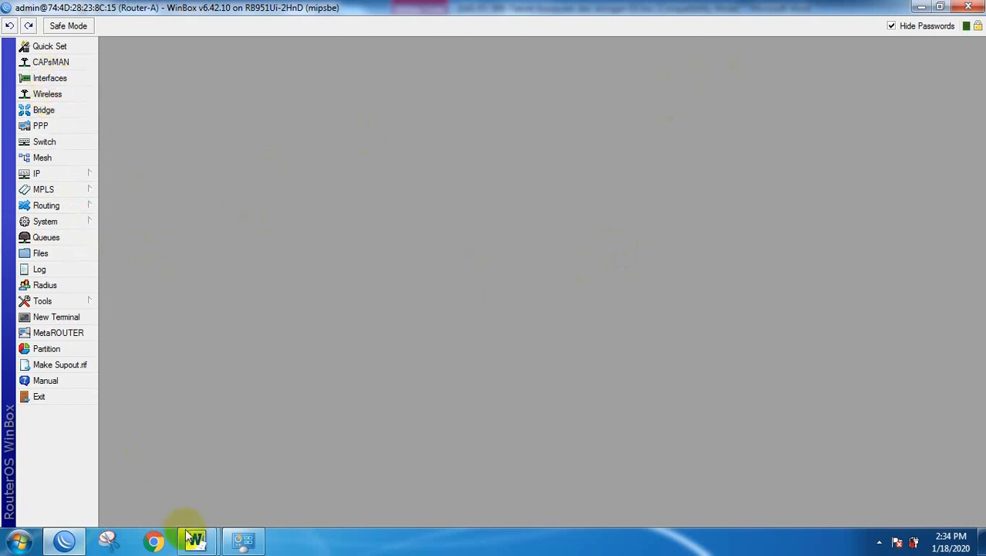
Close the blank Document1 and bring the task document forward.
mouse_move(190, 534)
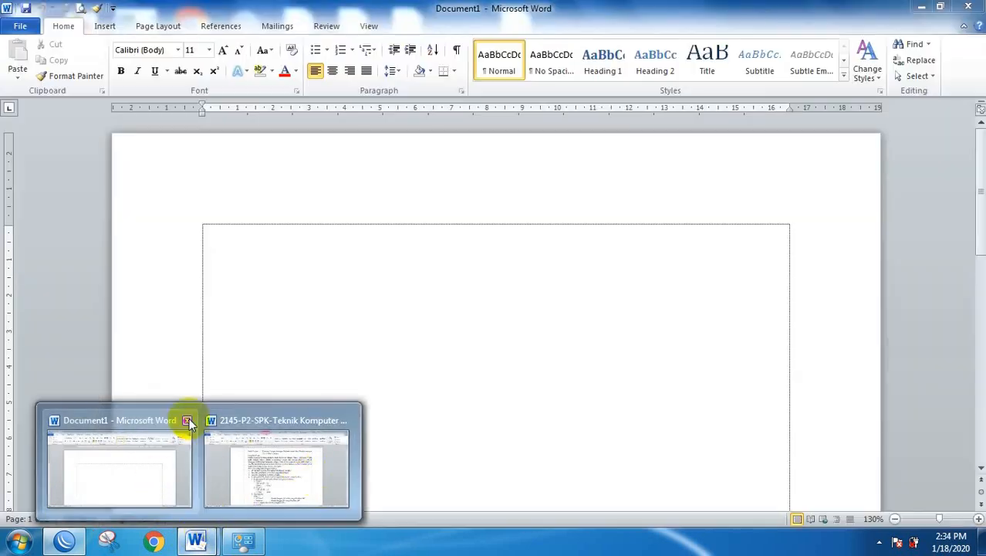
left_click(187, 419)
left_click(232, 477)
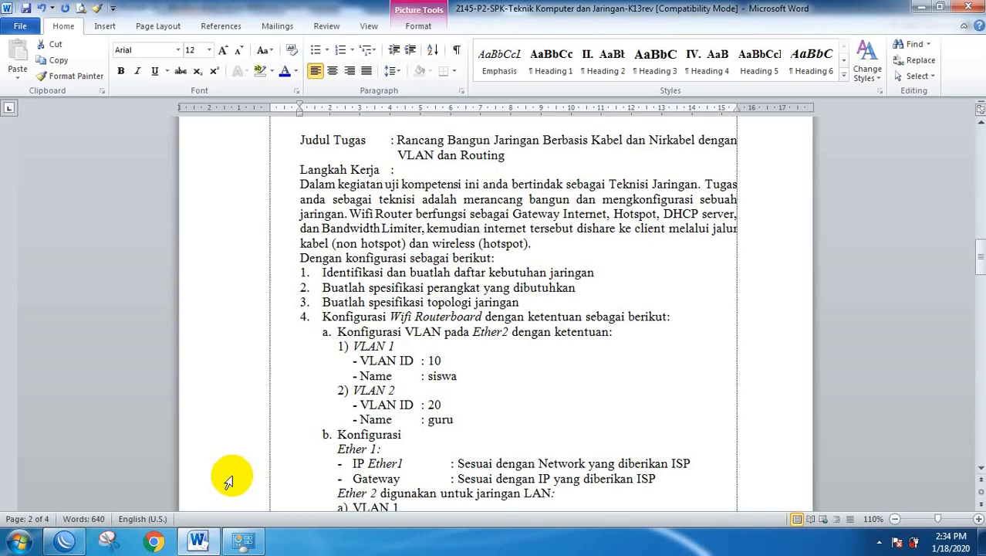
Read the task sheet's VLAN 10 and 20 requirements, then return to WinBox.
left_click_drag(440, 271, 561, 268)
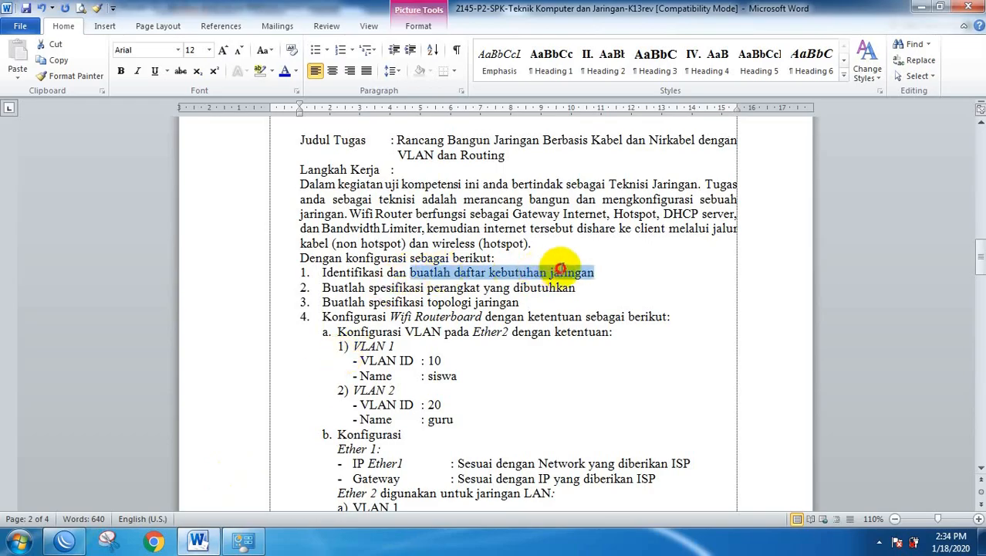
left_click_drag(323, 287, 429, 288)
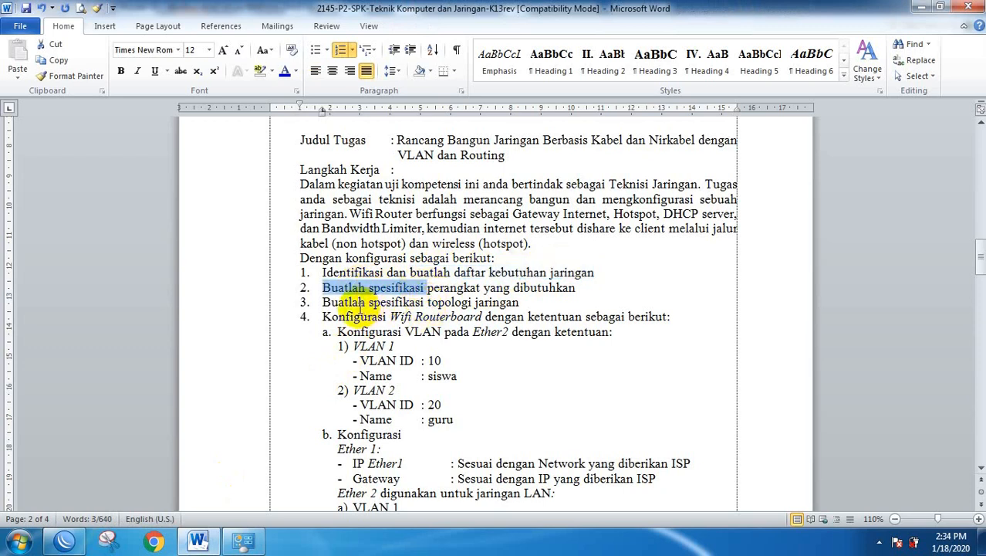
left_click_drag(389, 316, 483, 317)
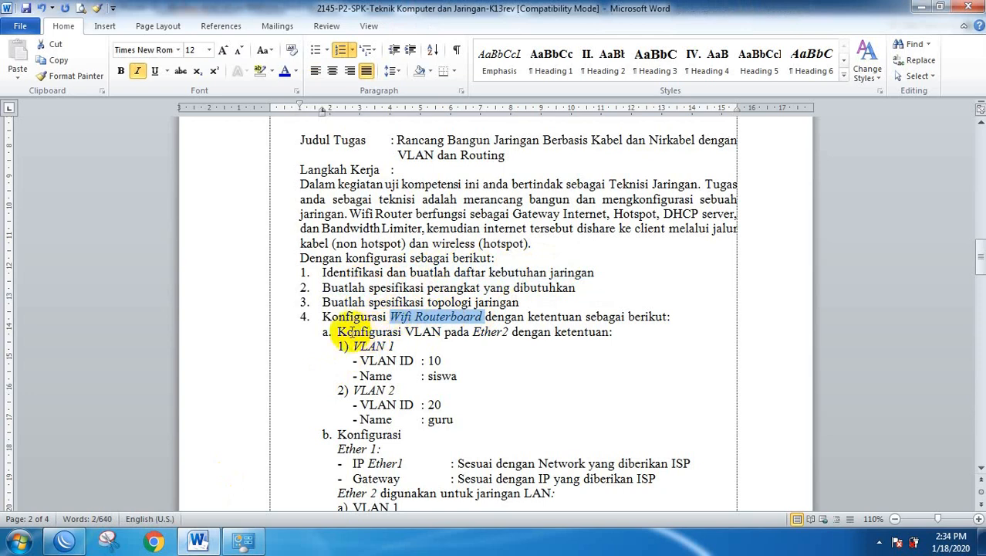
scroll(494, 340, "down", 1)
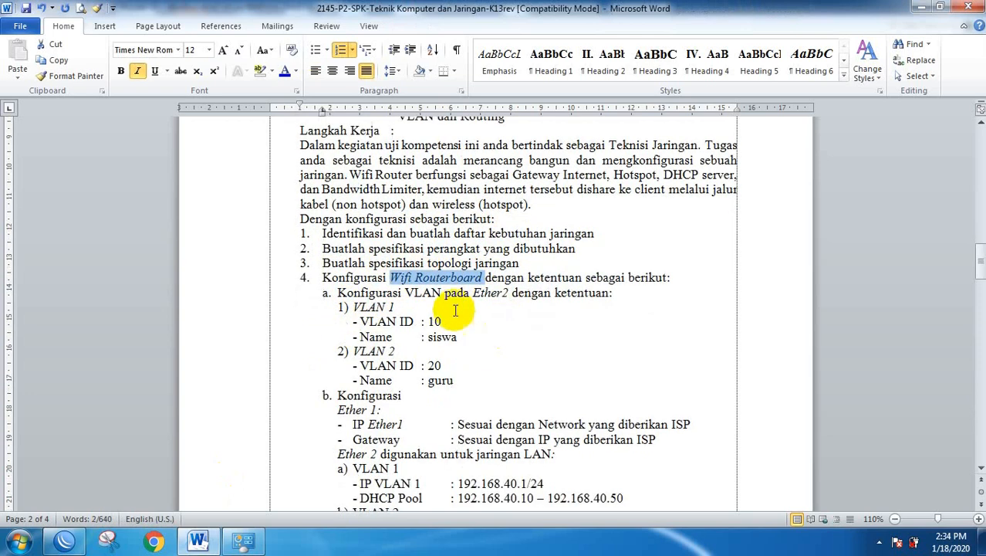
scroll(455, 310, "down", 2)
left_click_drag(233, 228, 222, 297)
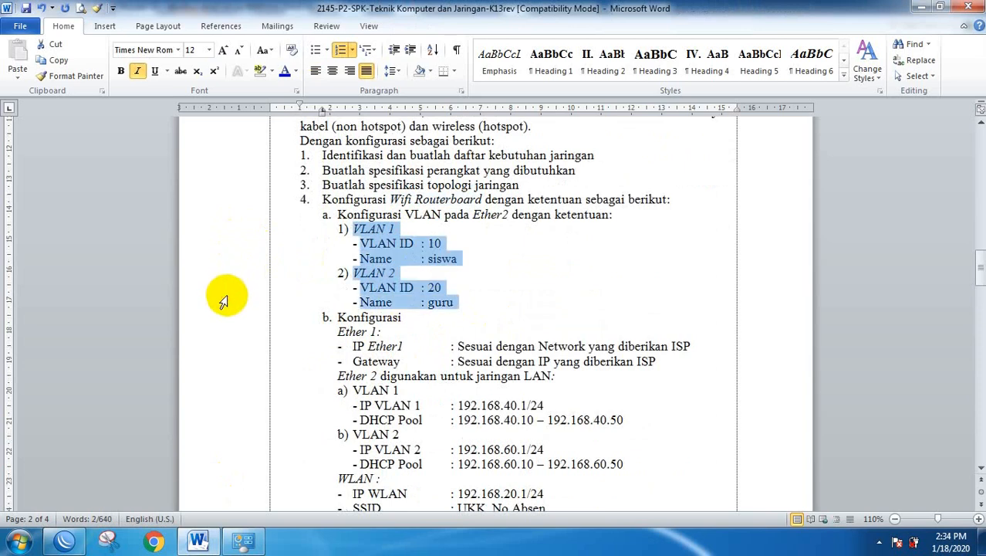
left_click(66, 541)
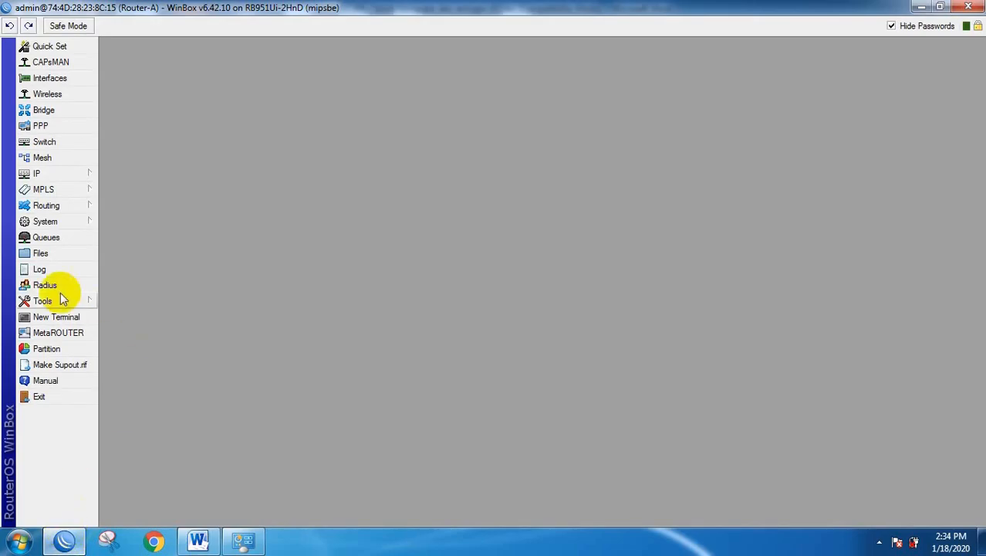
Start a new VLAN interface named vlan1-Siswa, checking the task sheet values.
left_click(42, 80)
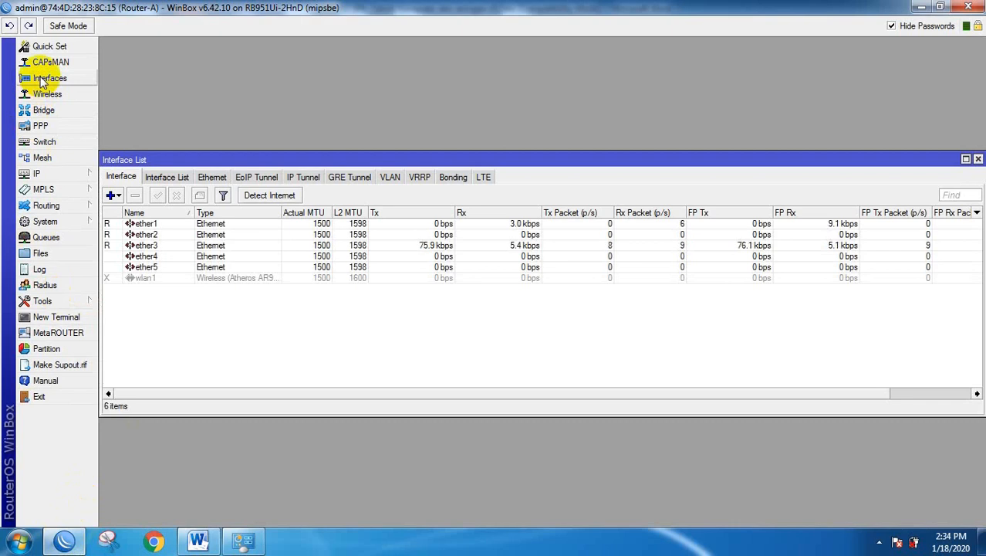
left_click(388, 178)
left_click(110, 196)
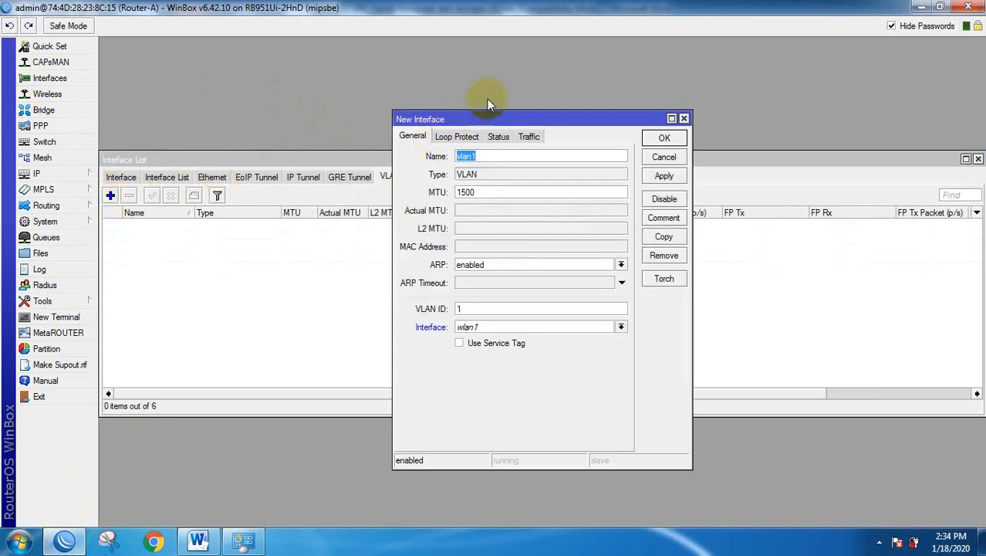
left_click(488, 156)
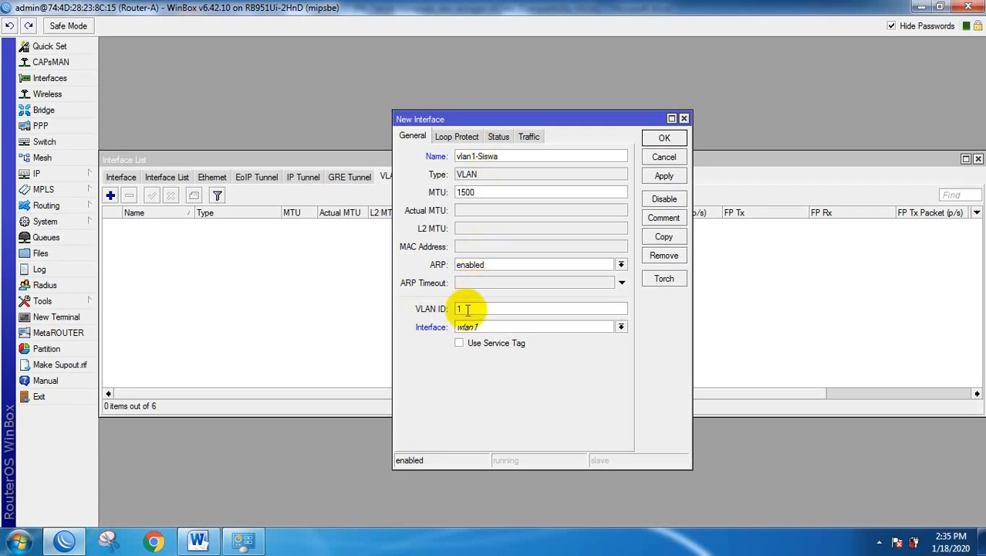
left_click(197, 540)
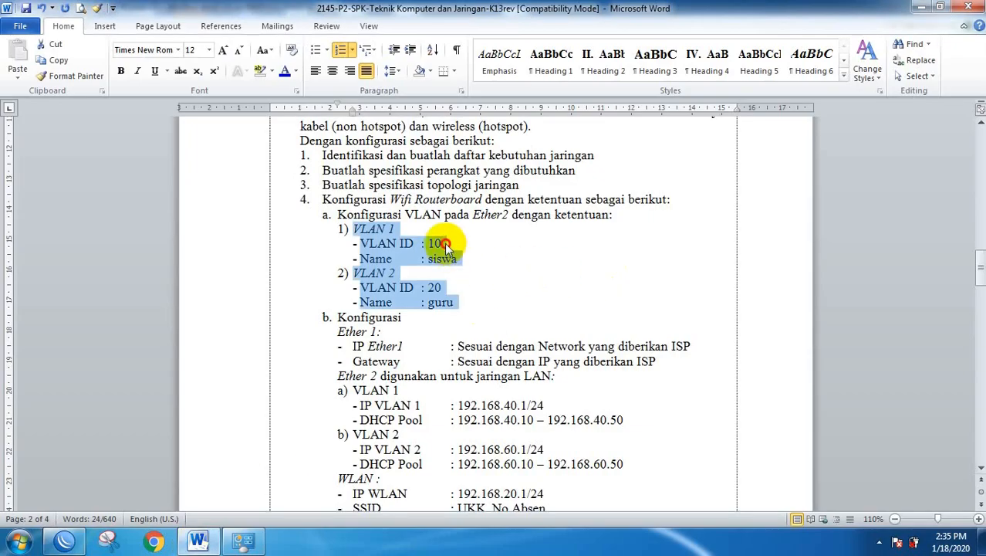
double_click(437, 244)
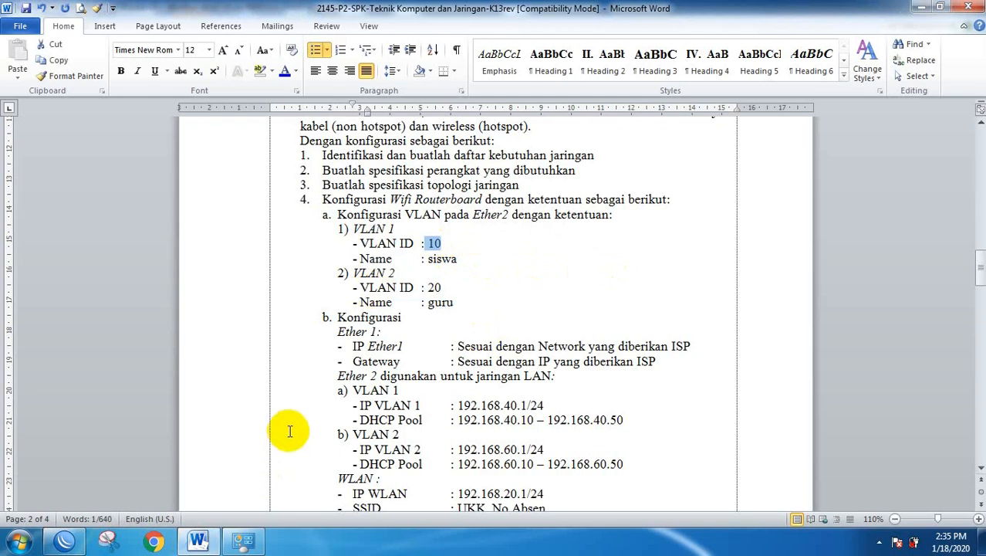
left_click(107, 544)
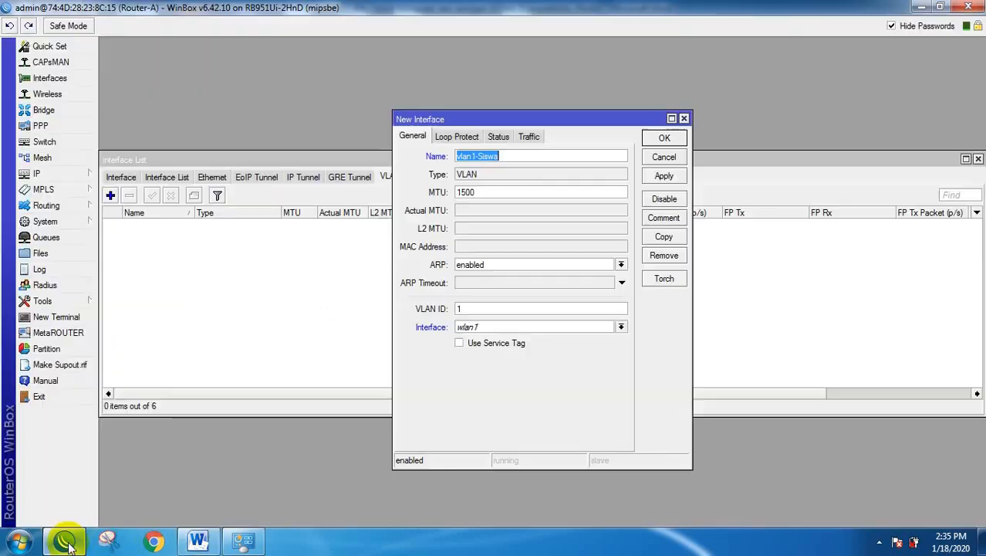
Give vlan1-Siswa VLAN ID 10 on ether2 and save it.
left_click(472, 309)
type("0")
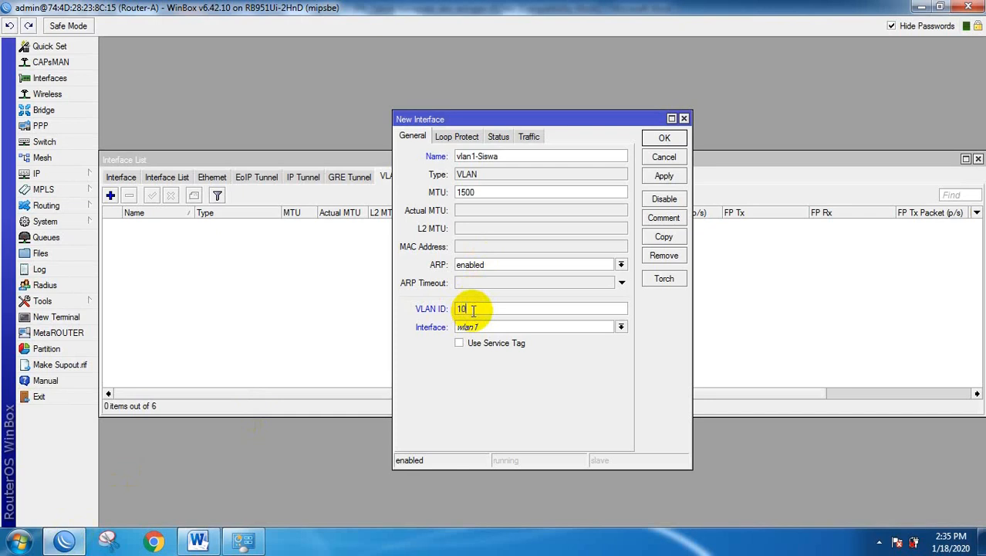
left_click(503, 327)
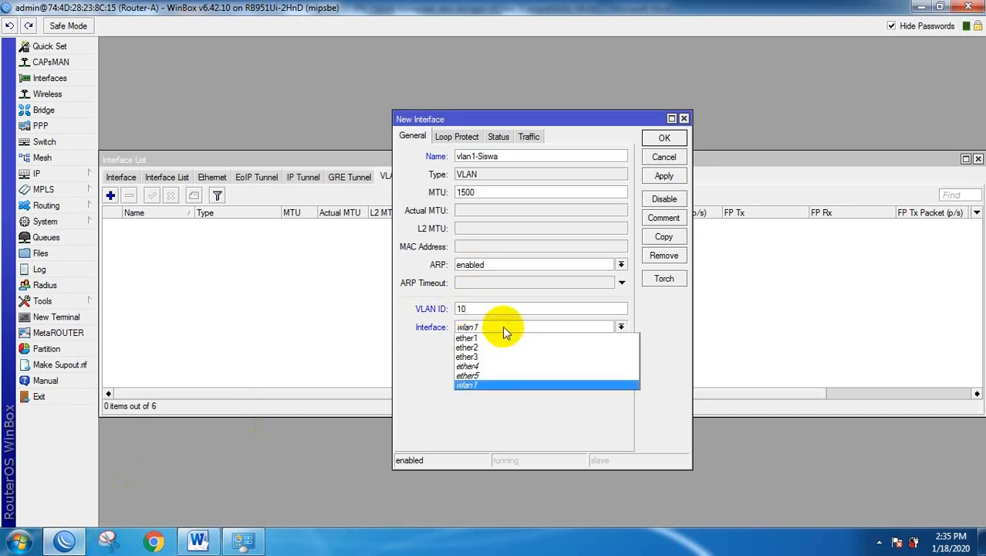
left_click(469, 348)
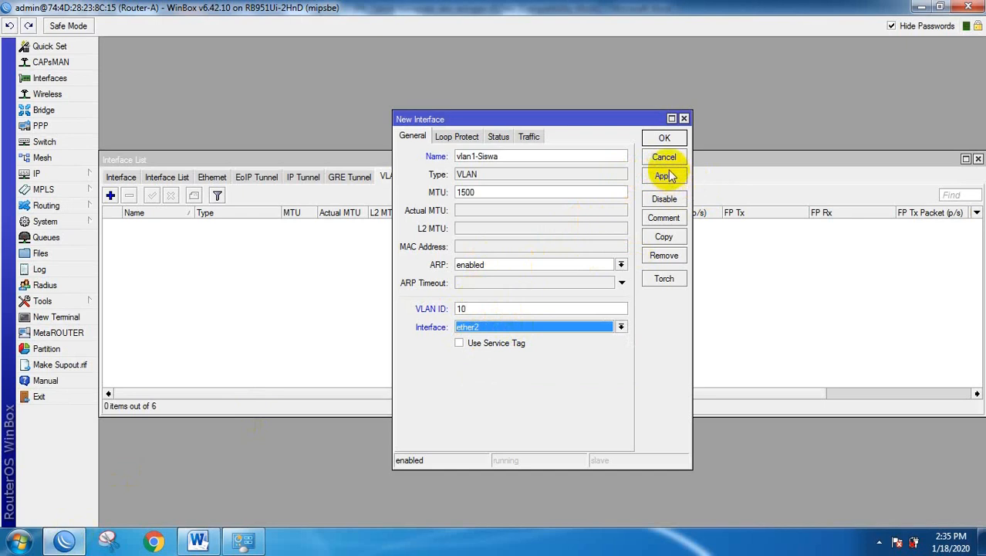
left_click(665, 136)
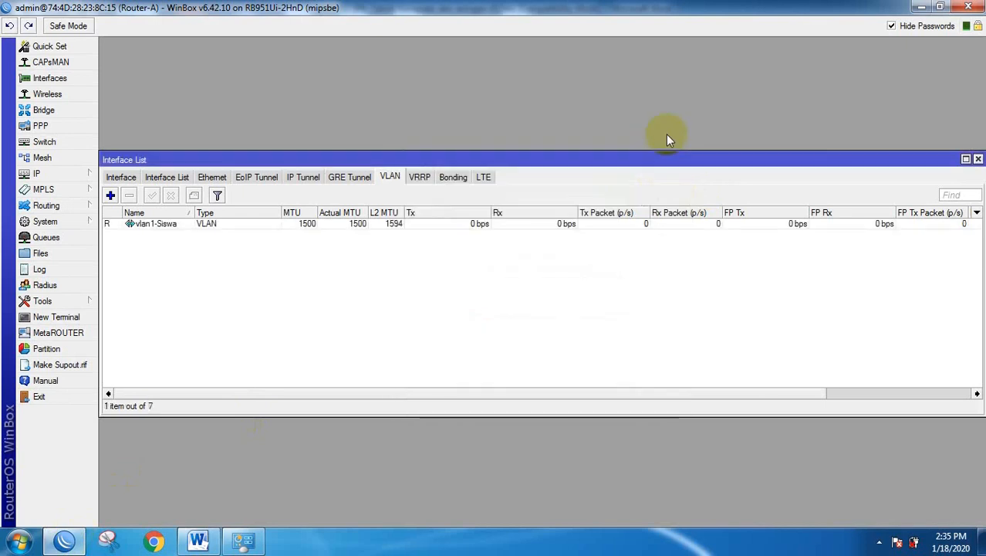
Start a second VLAN interface named vlan2-Guru.
left_click(110, 197)
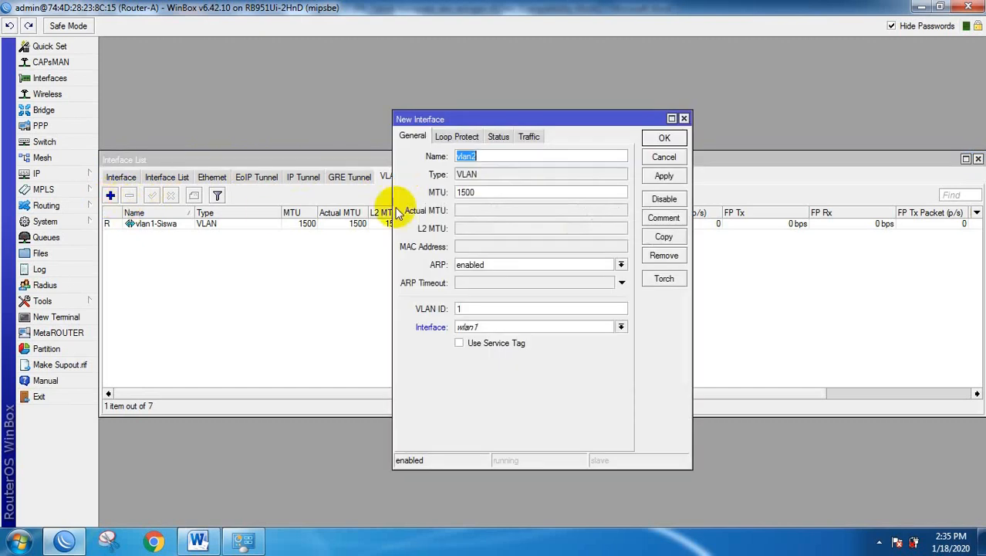
left_click(495, 156)
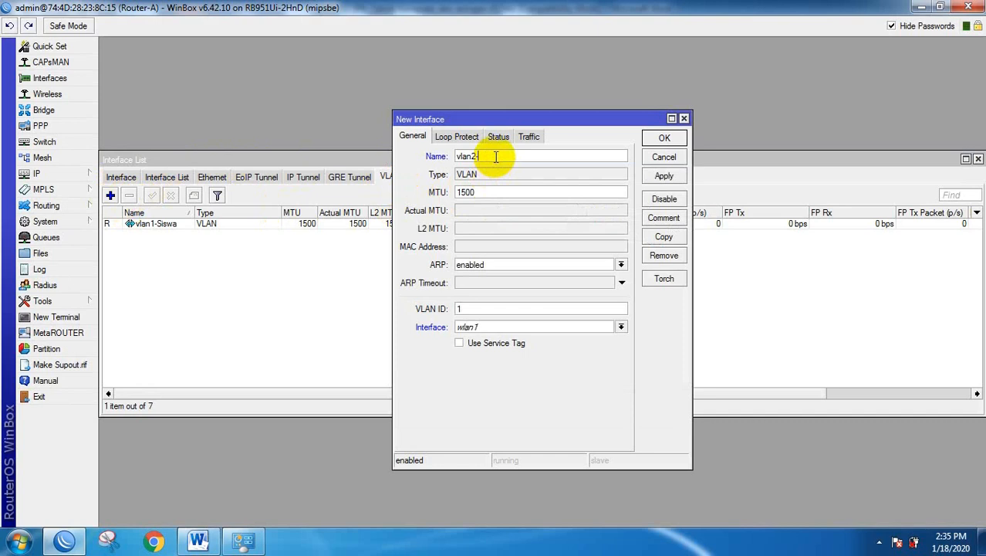
type("-Guru")
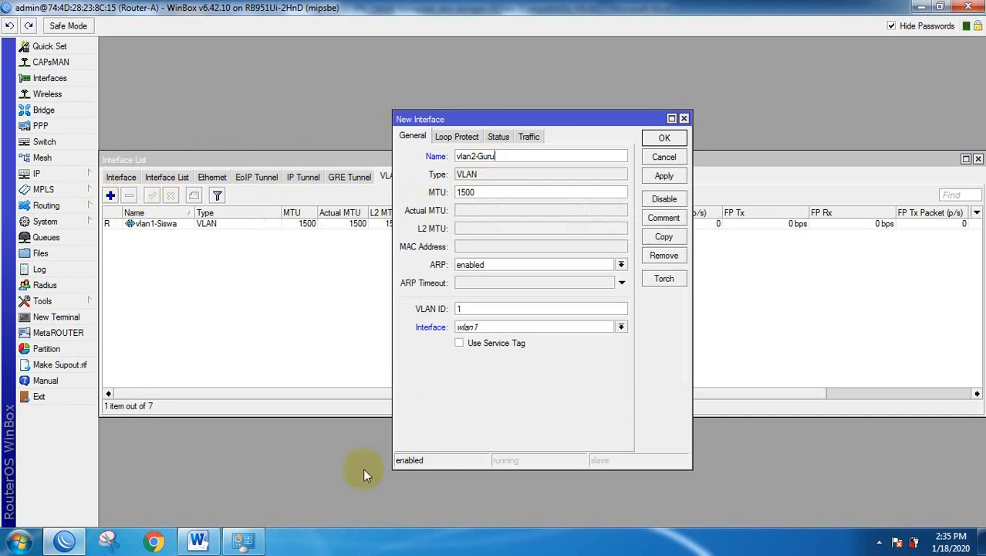
left_click(197, 540)
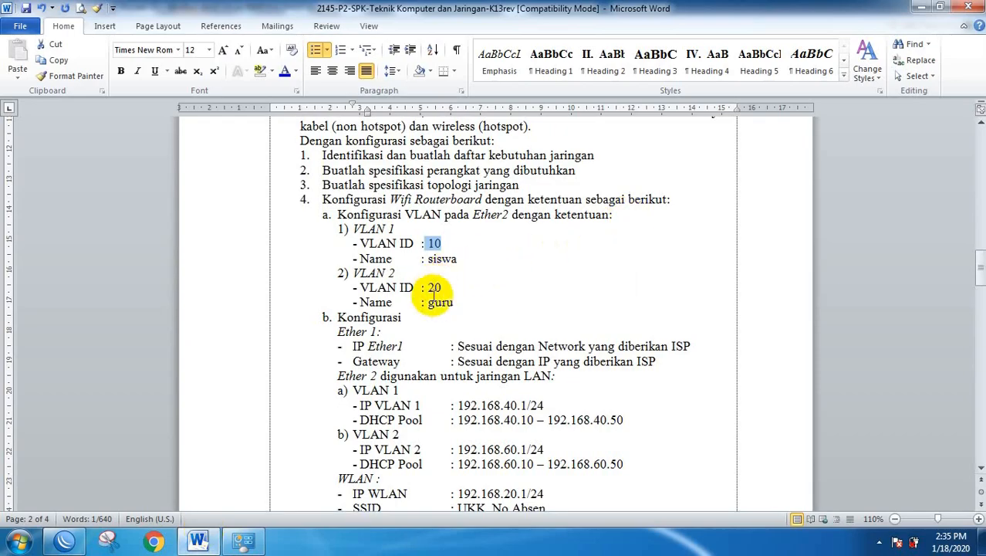
left_click(61, 541)
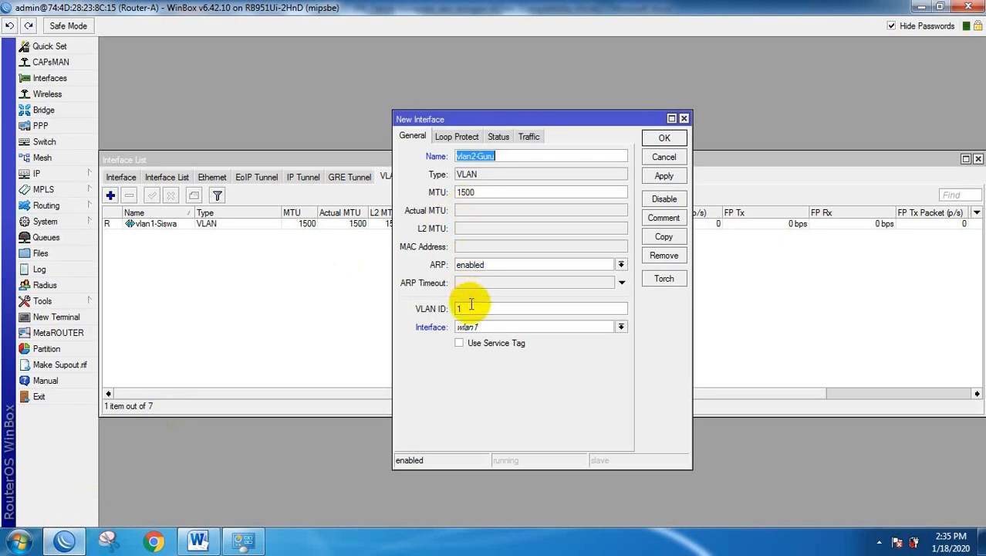
Give vlan2-Guru VLAN ID 20 on ether2, save it, and close the Interface List.
left_click_drag(471, 308, 440, 309)
type("20")
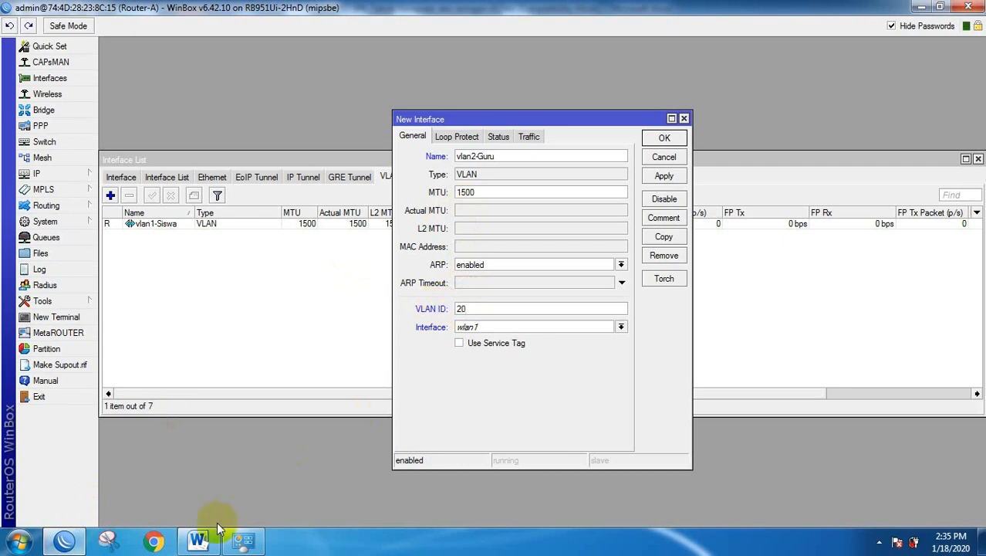
left_click(198, 540)
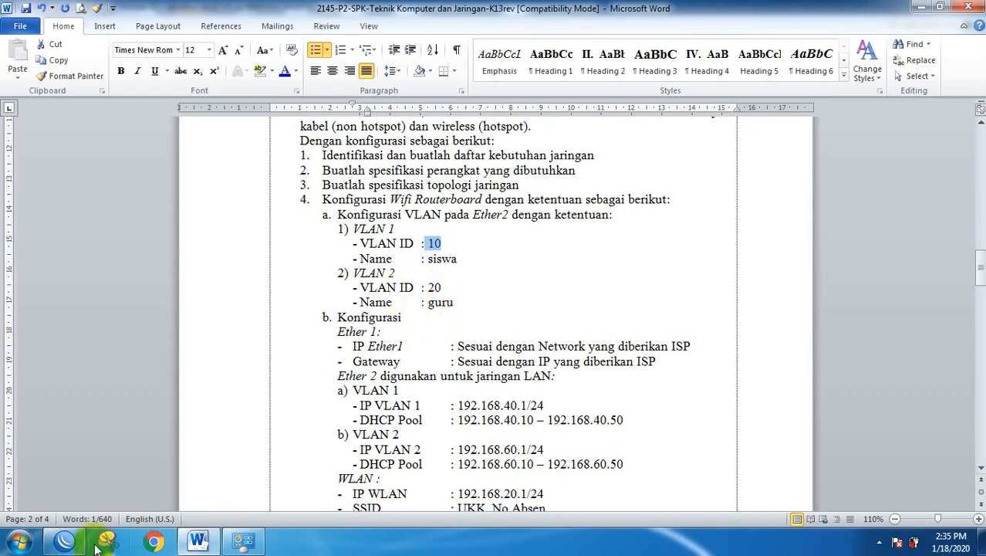
left_click(65, 541)
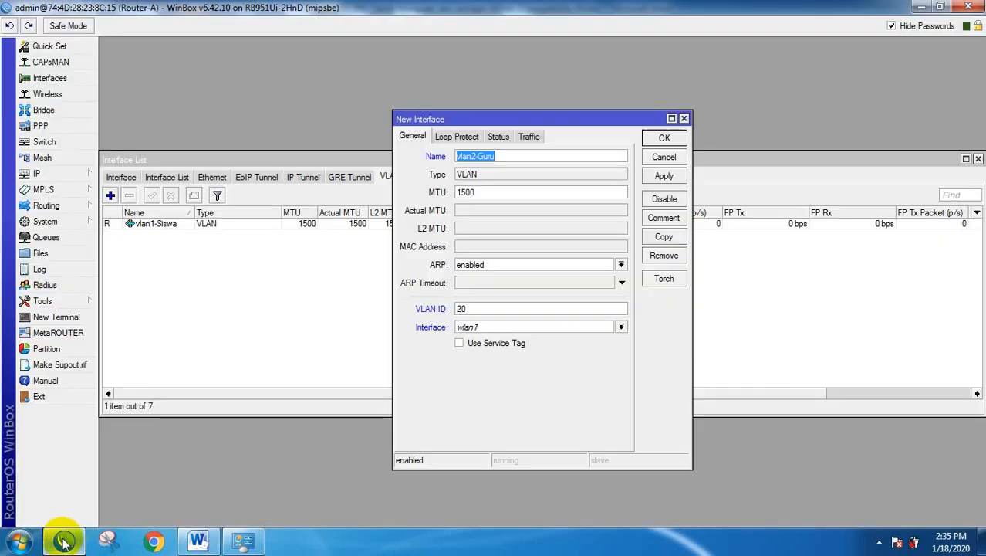
left_click(508, 328)
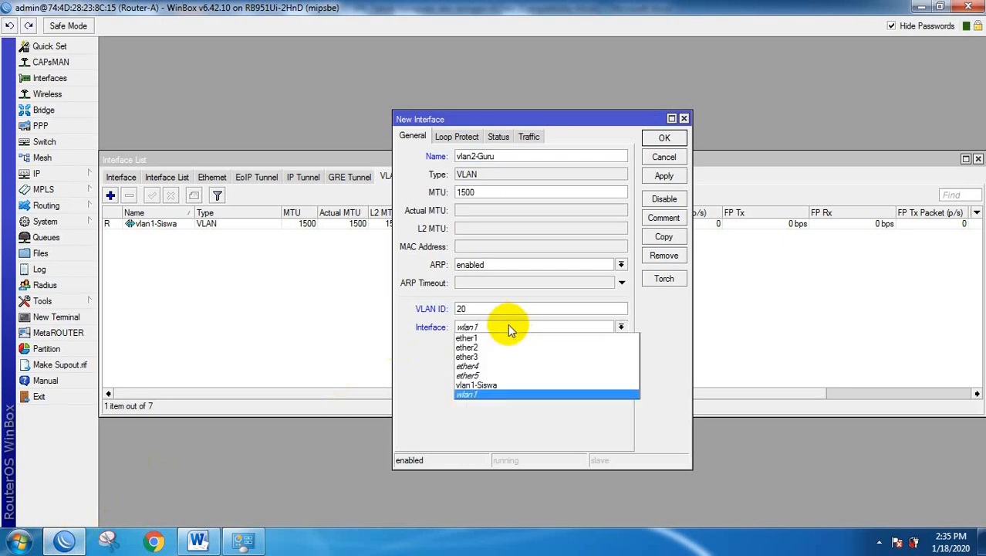
left_click(466, 349)
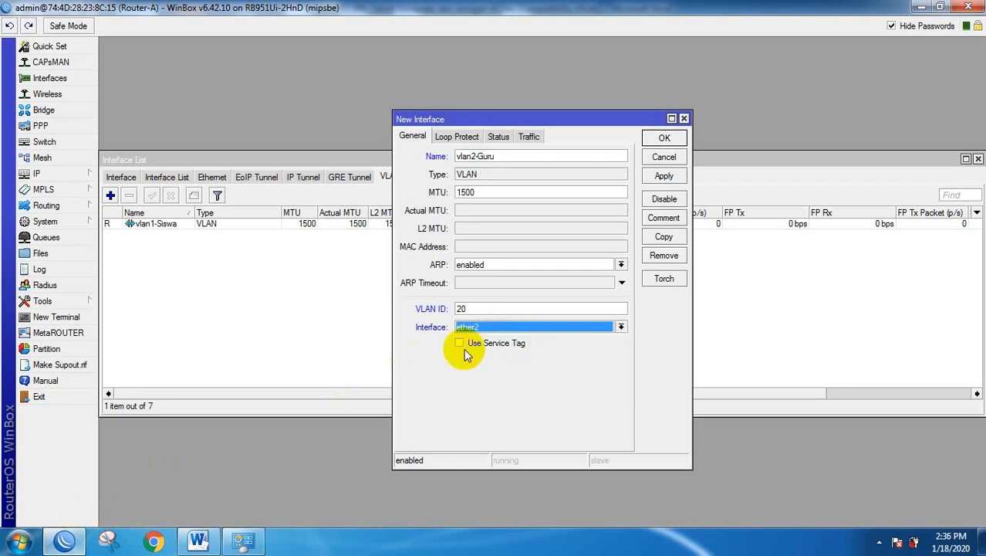
left_click(666, 138)
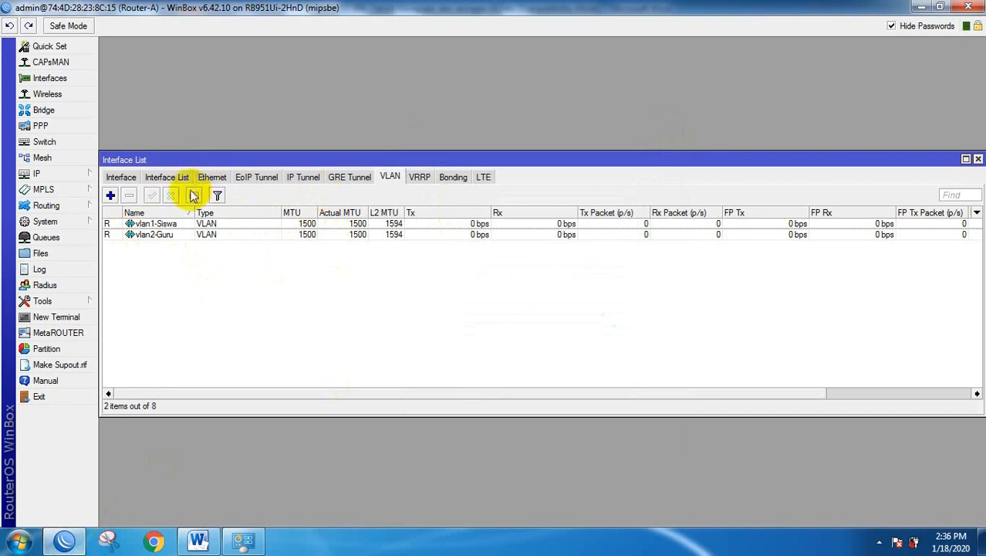
left_click(977, 159)
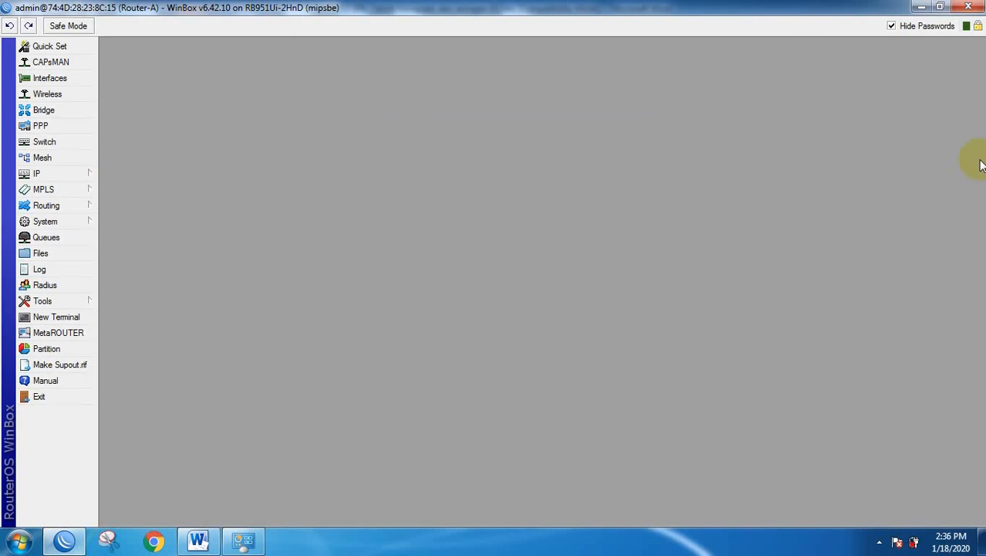
left_click(199, 540)
scroll(401, 371, "down", 2)
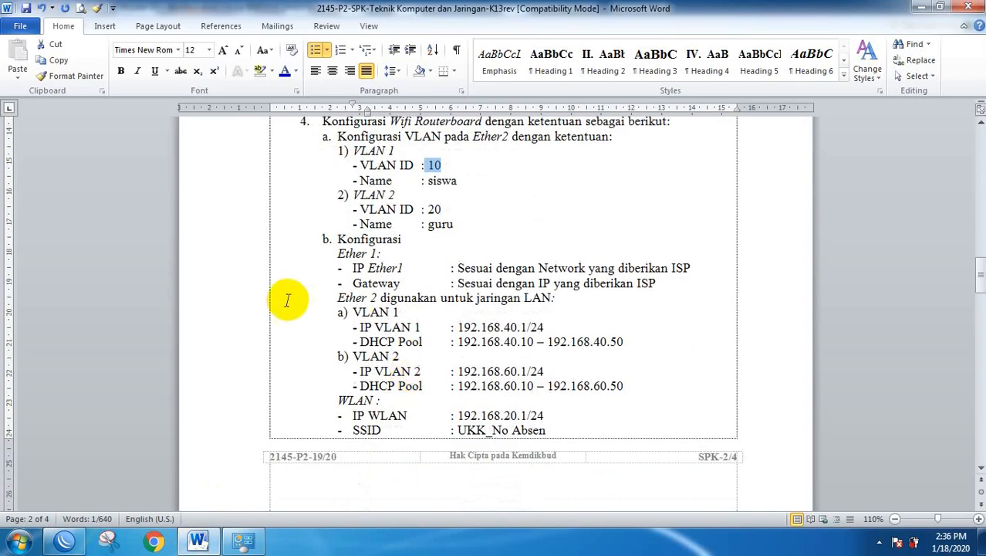
left_click_drag(222, 254, 222, 419)
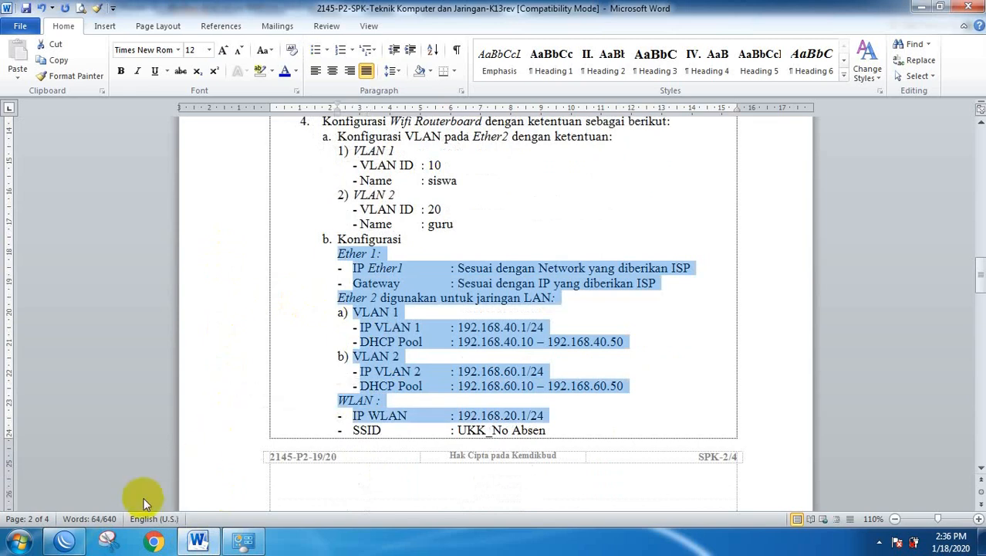
left_click(67, 544)
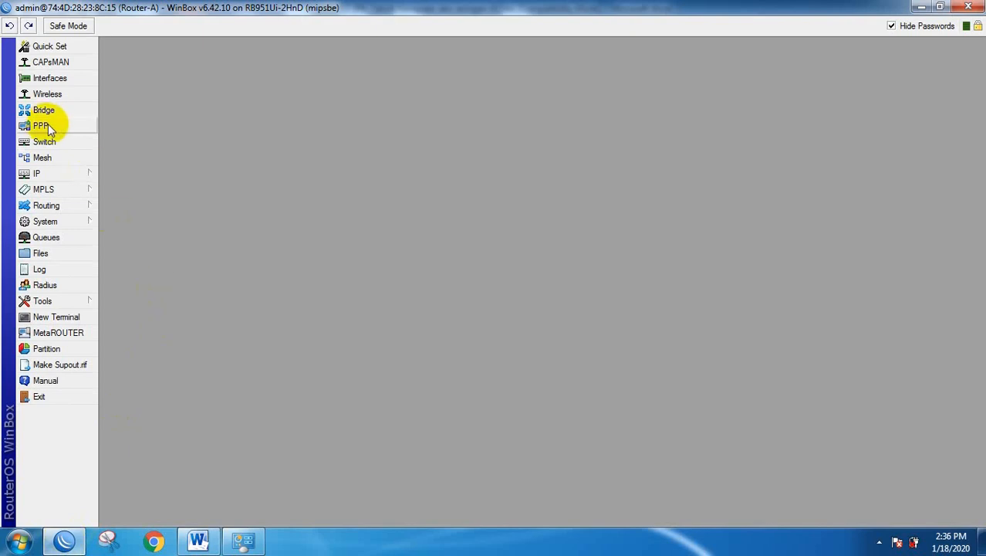
Start a new IP address and copy 192.168.40.1/24 from the task sheet.
left_click(52, 174)
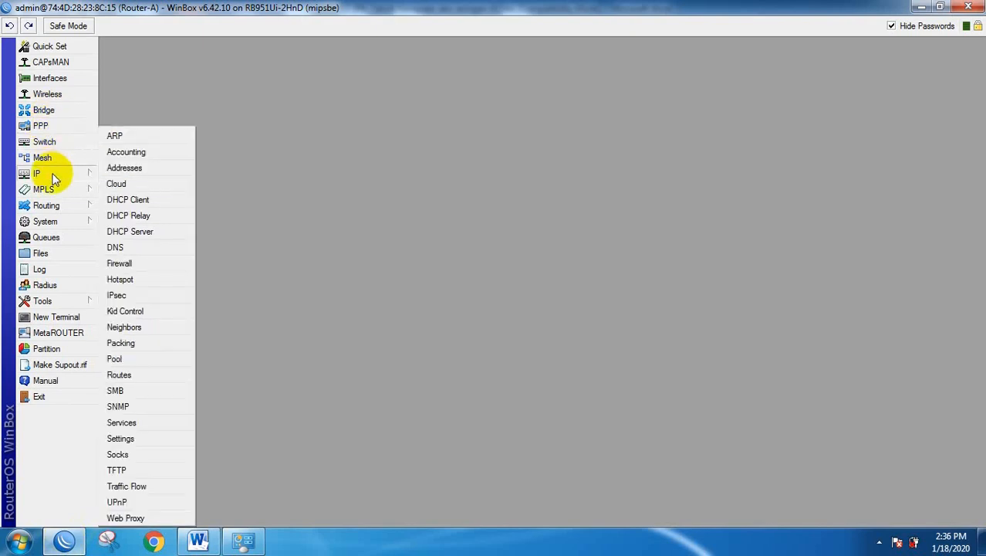
left_click(128, 168)
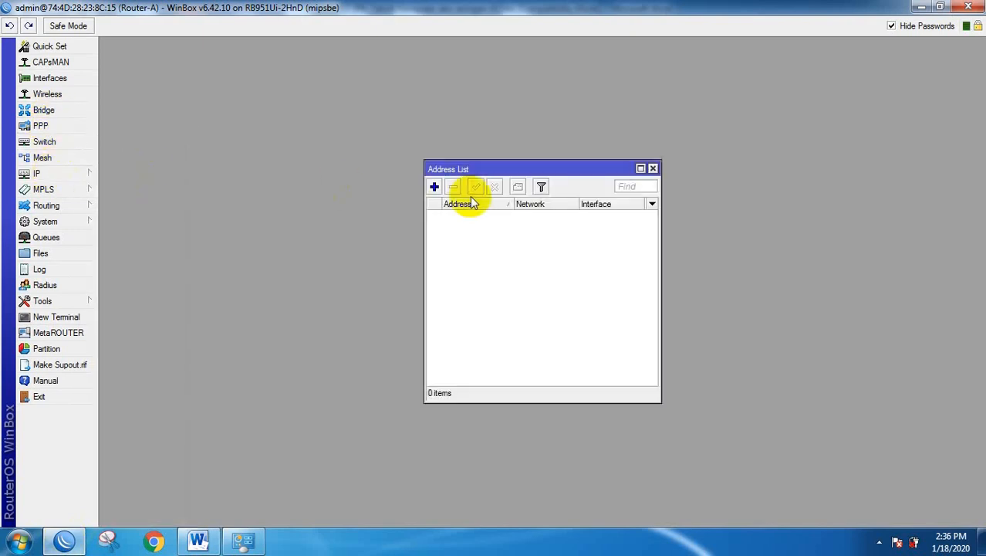
left_click(433, 187)
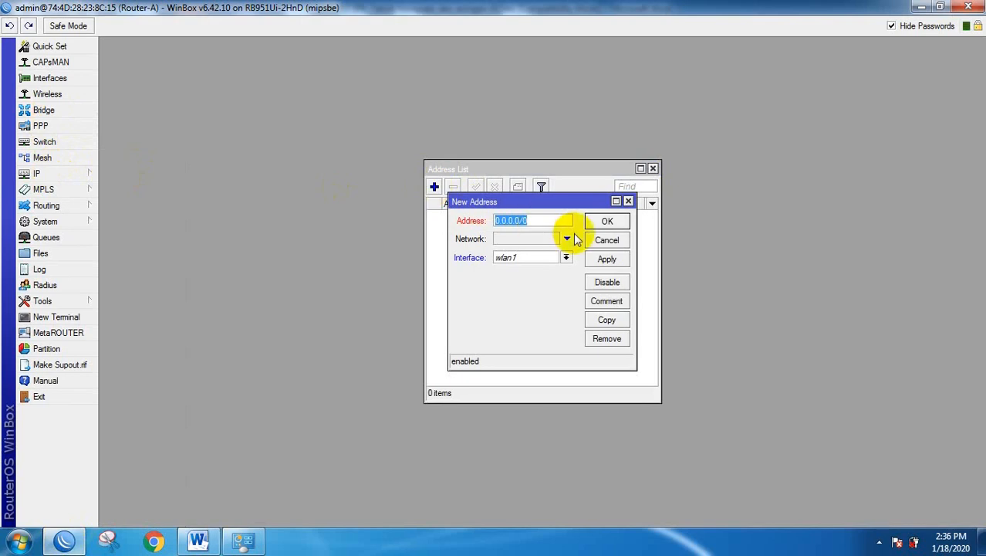
left_click(197, 540)
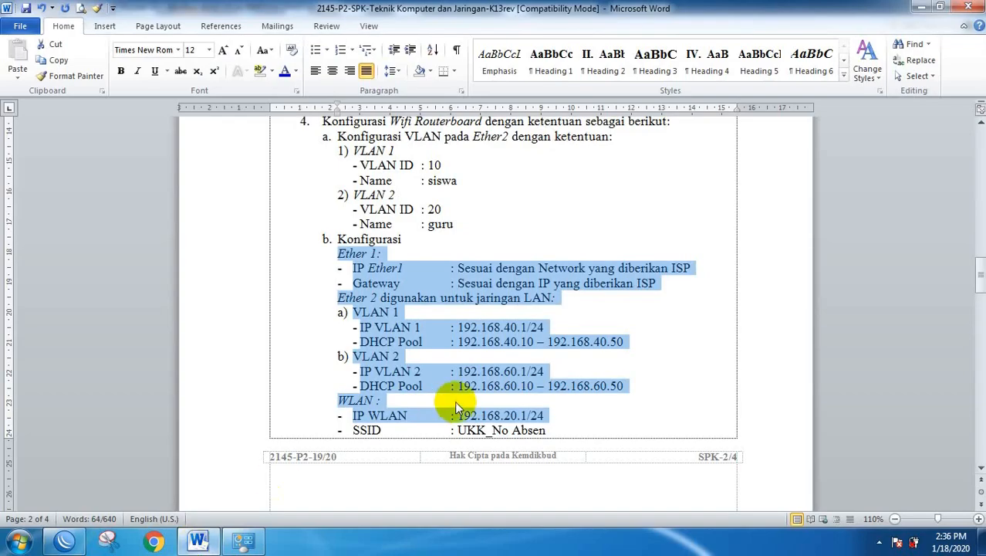
left_click(486, 327)
left_click(460, 327)
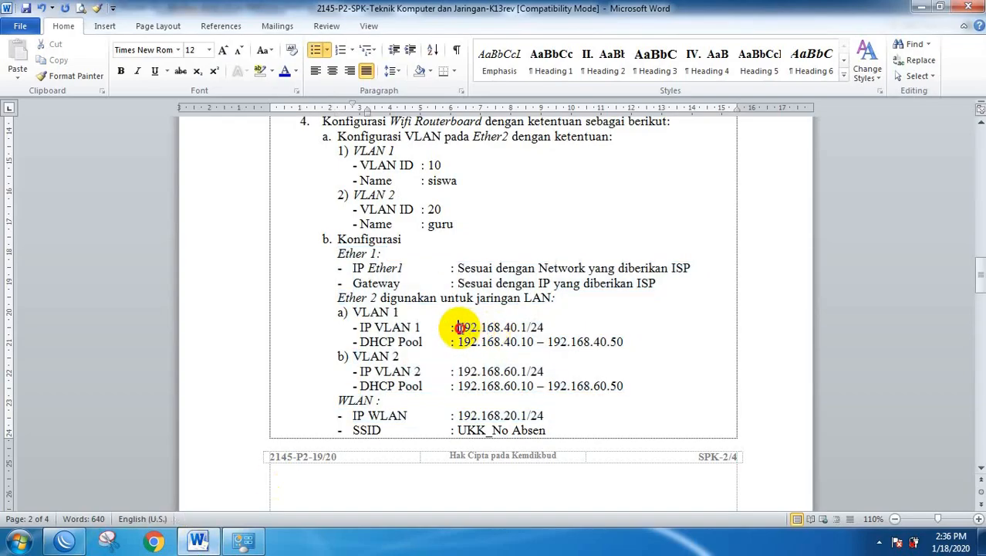
left_click_drag(460, 328, 538, 330)
key("ctrl+c")
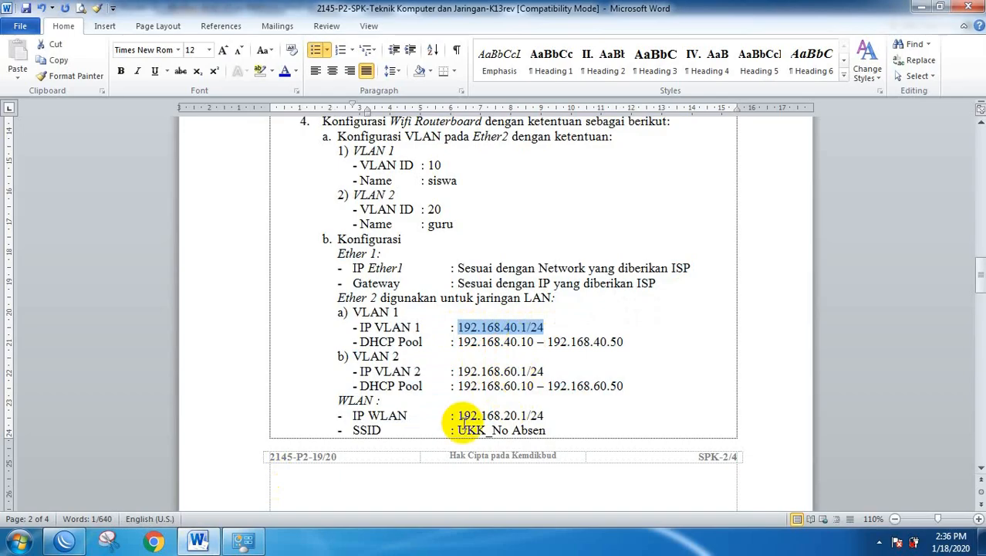
key("alt+Tab")
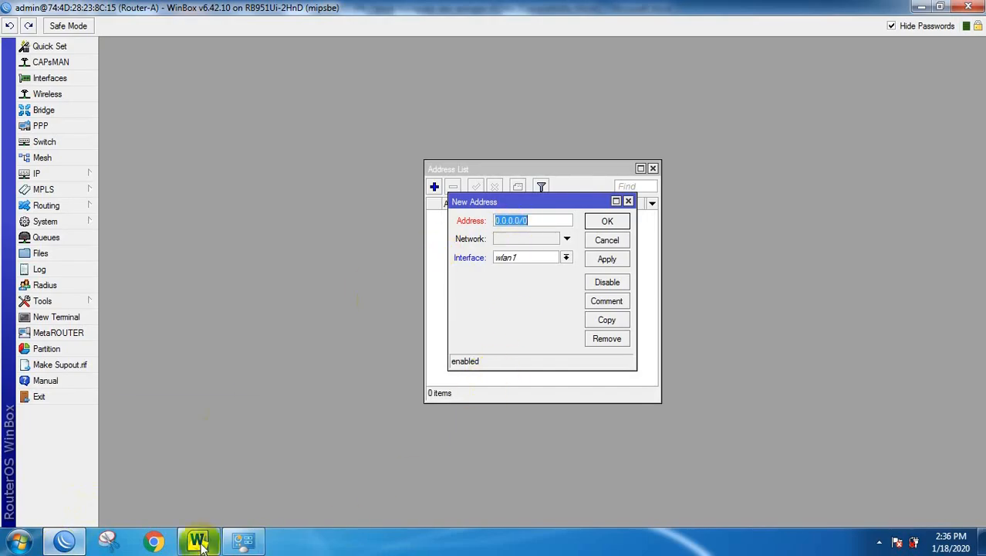
Assign 192.168.40.1/24 to vlan1-Siswa.
mouse_move(202, 546)
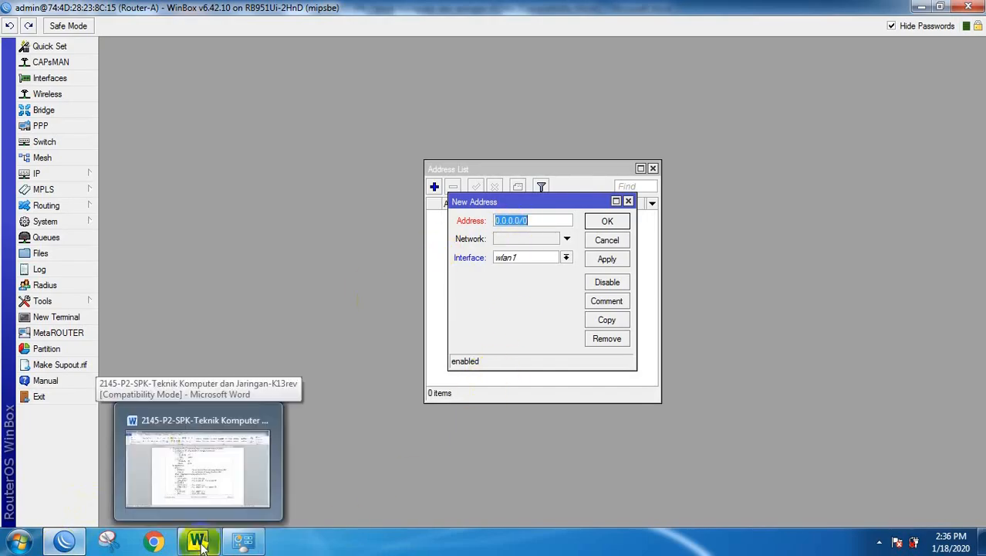
left_click(199, 544)
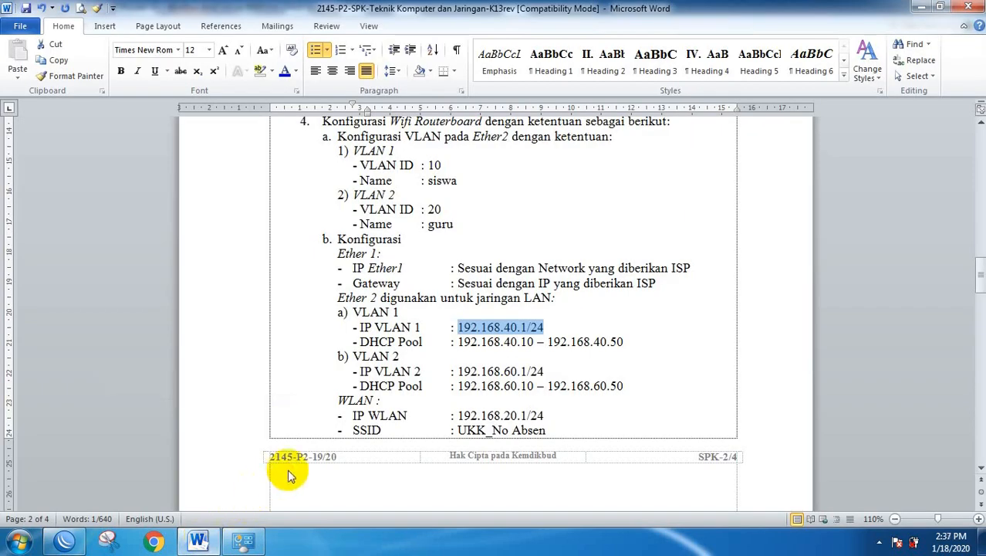
key("alt+Tab")
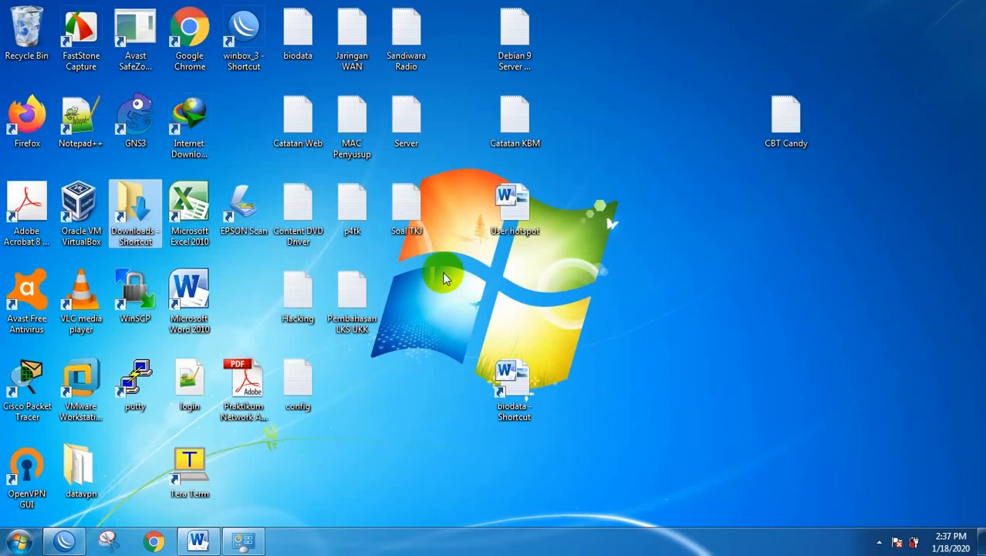
left_click(65, 541)
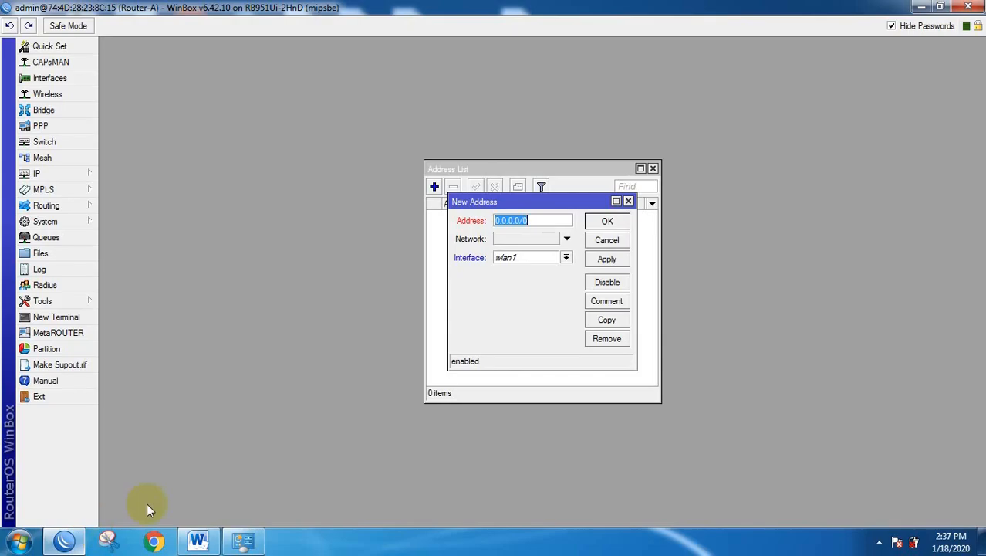
key("ctrl+v")
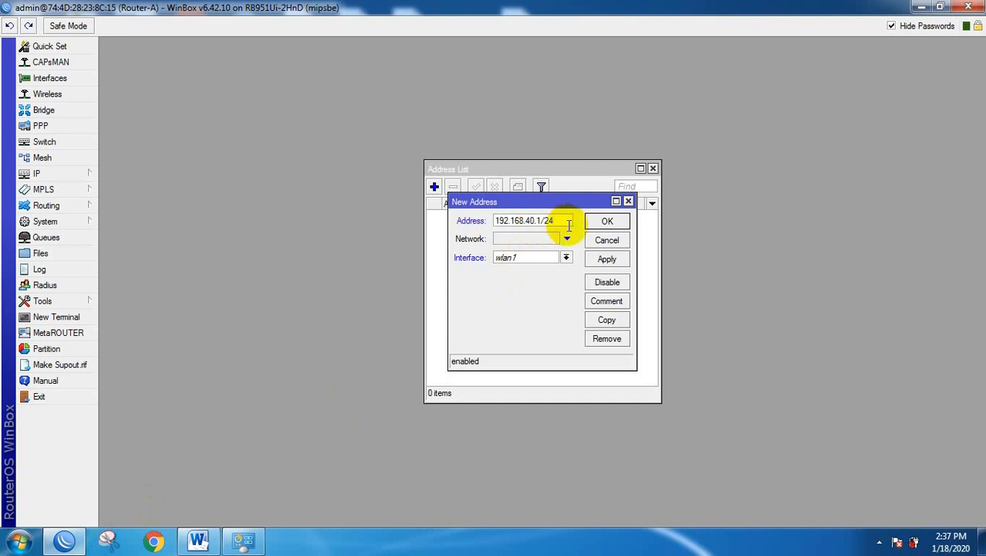
left_click(514, 259)
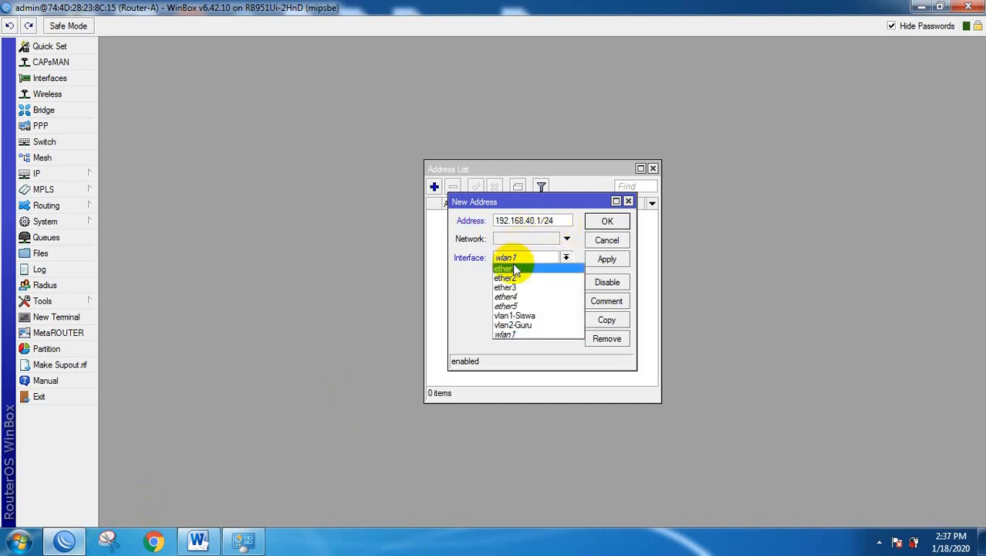
left_click(521, 315)
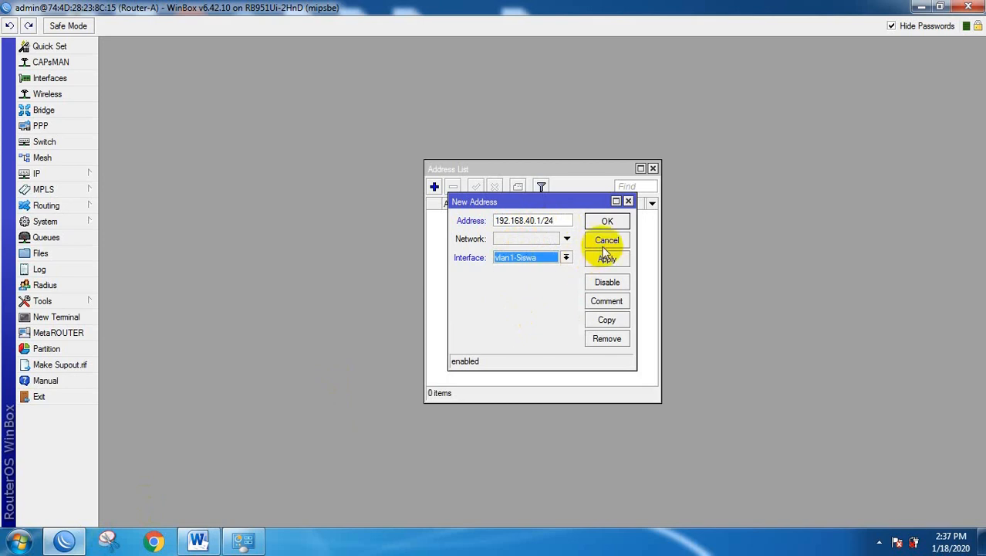
left_click(611, 220)
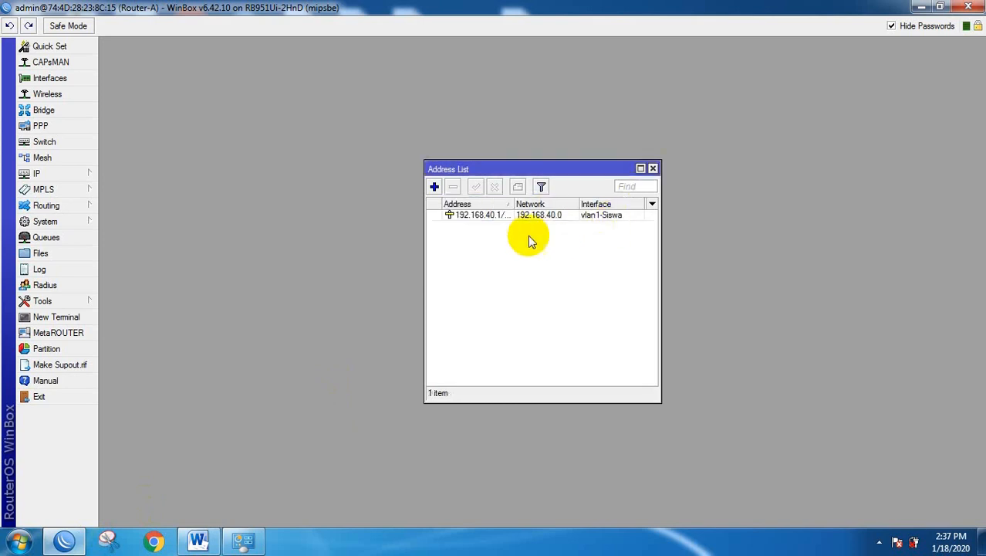
Add 192.168.60.1/24 on vlan2-Guru by editing the pasted address.
left_click_drag(513, 204, 532, 204)
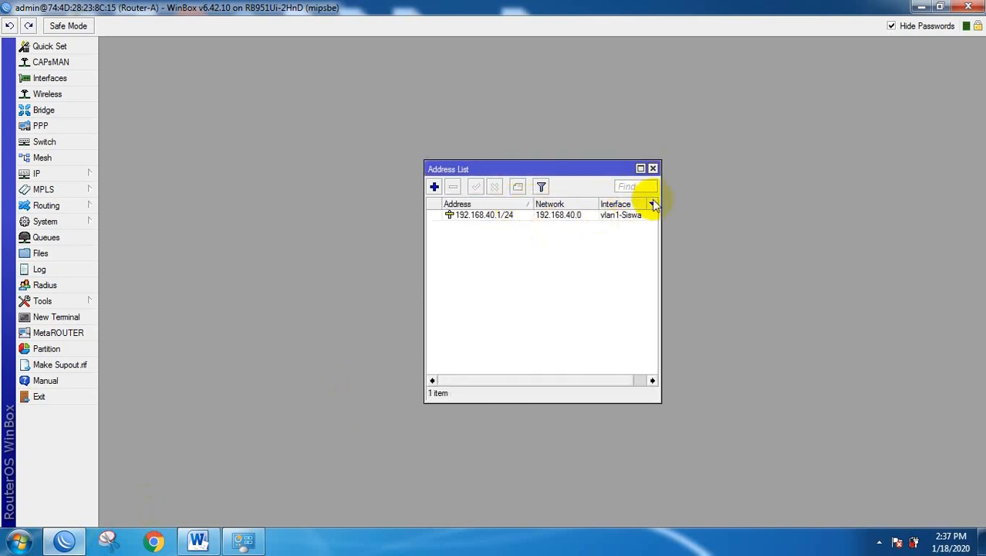
left_click_drag(661, 198, 723, 199)
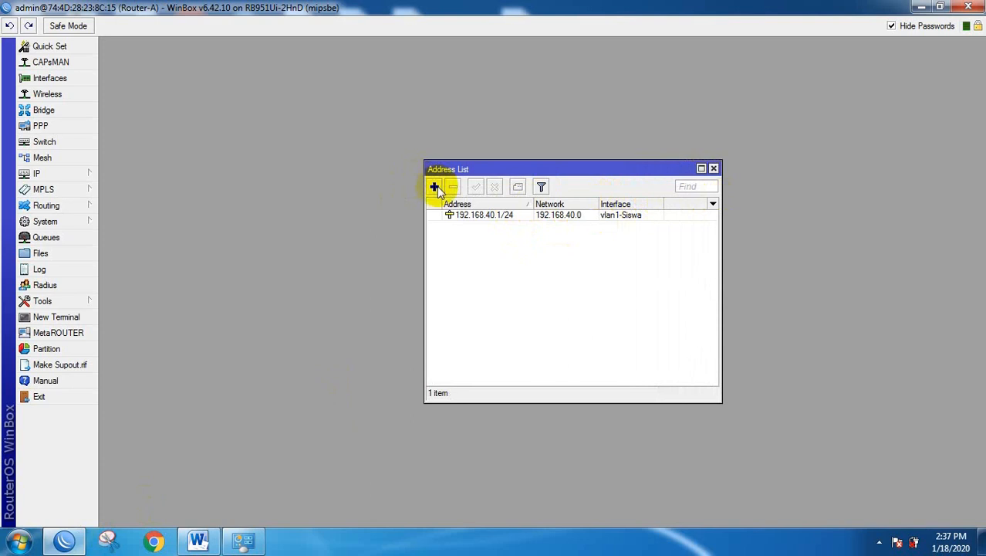
left_click(435, 187)
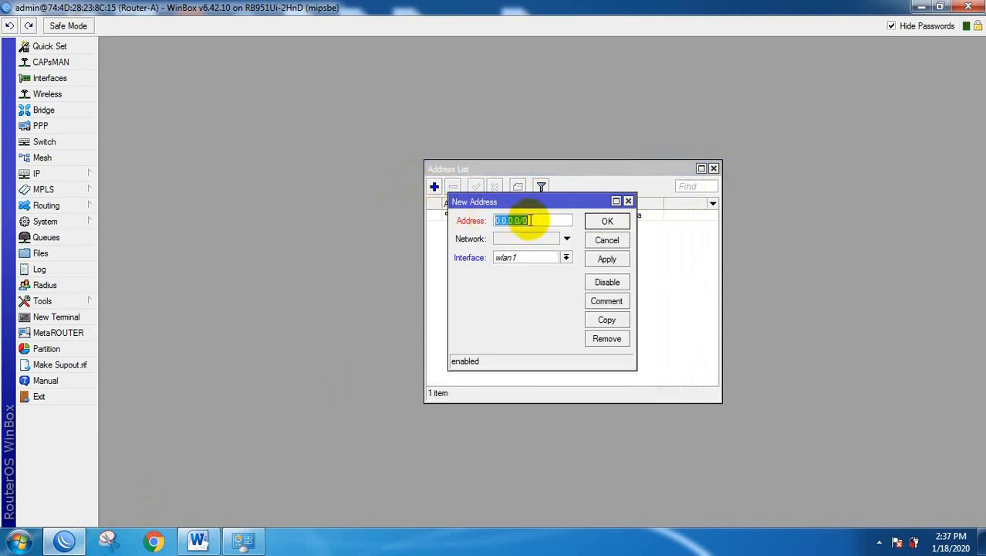
key("ctrl+v")
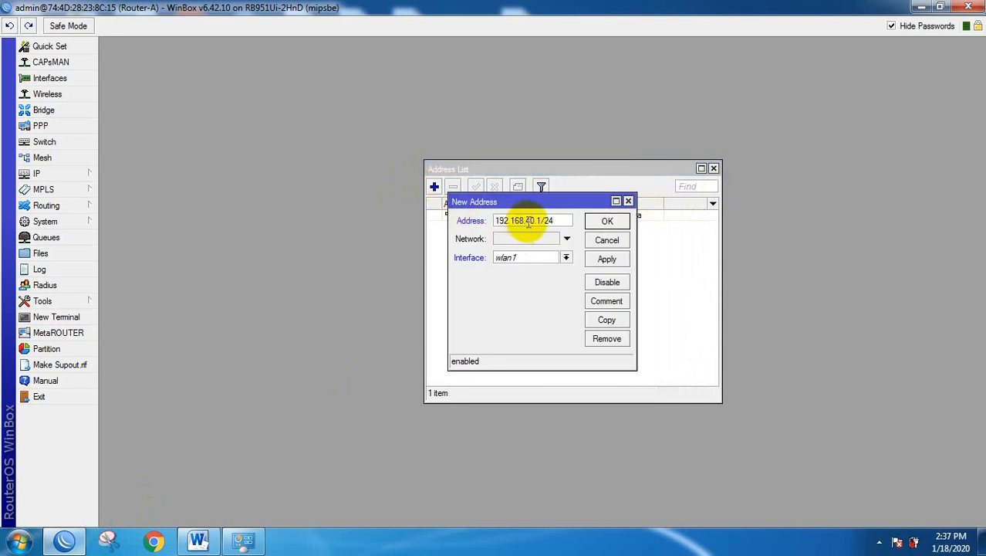
left_click_drag(525, 221, 530, 221)
type("6")
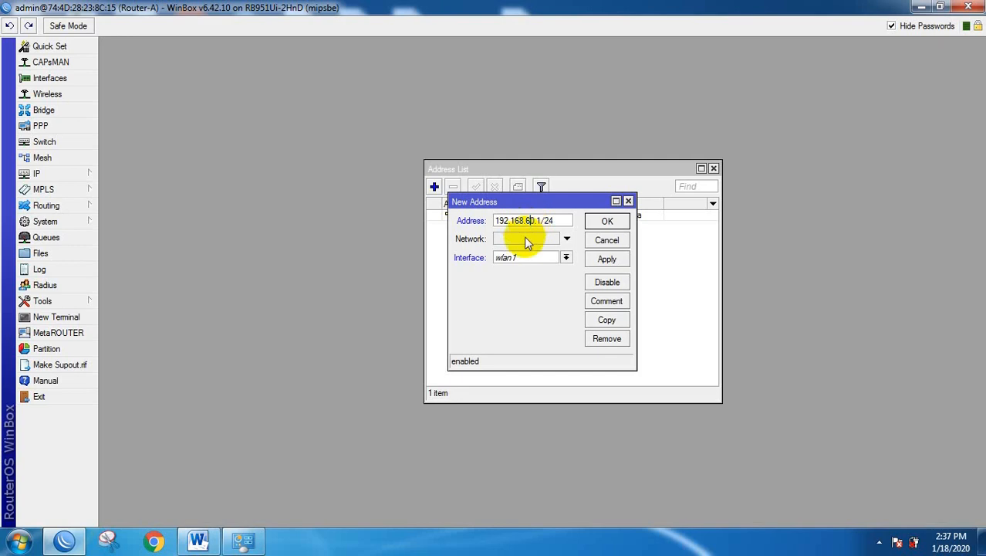
left_click(563, 257)
left_click(519, 325)
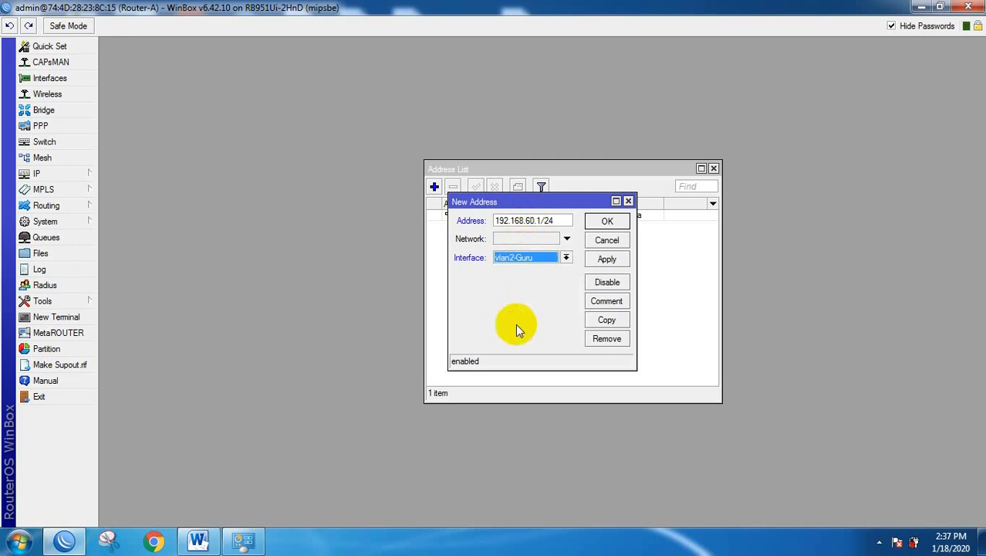
left_click(608, 221)
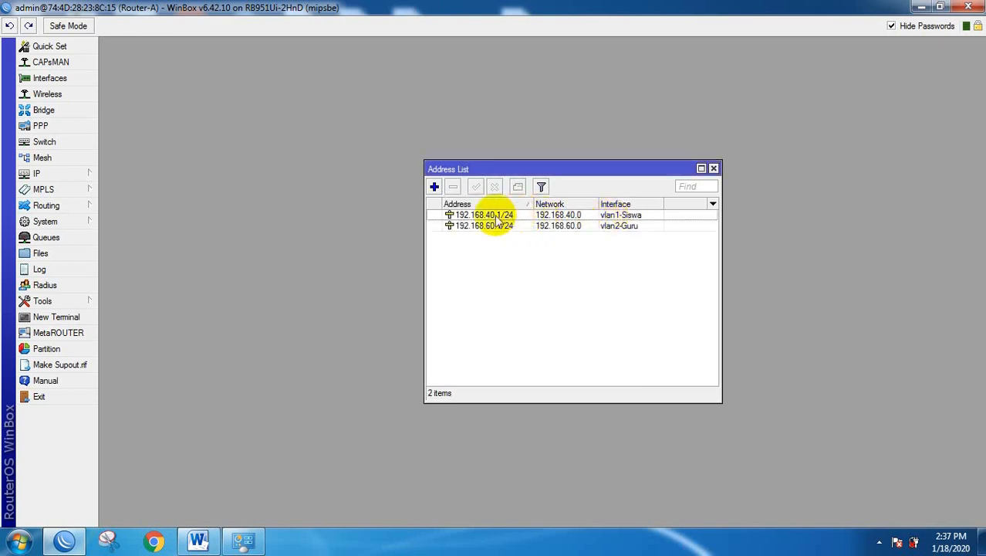
Add the address 192.168.5.1/24 on ether1.
left_click(434, 188)
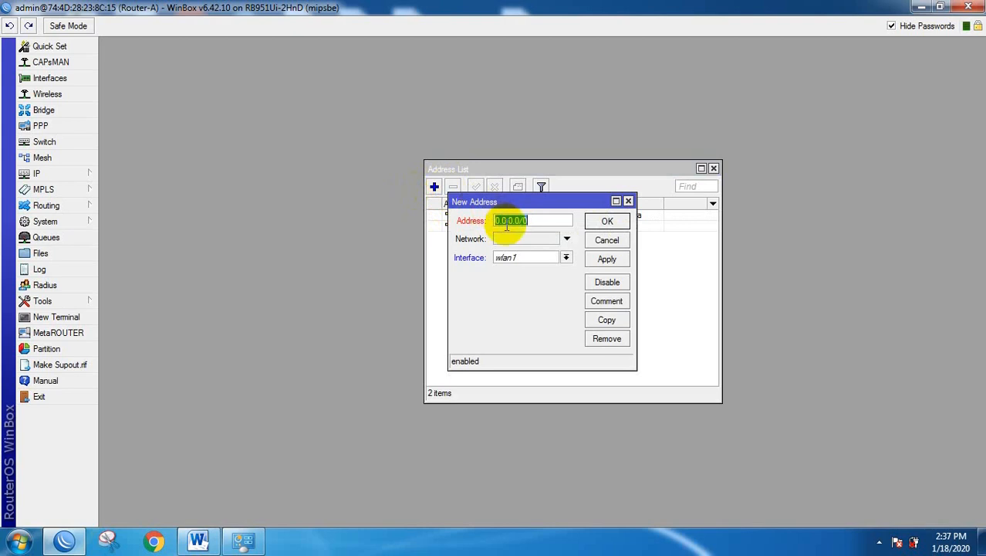
type("192.168.5.1/24")
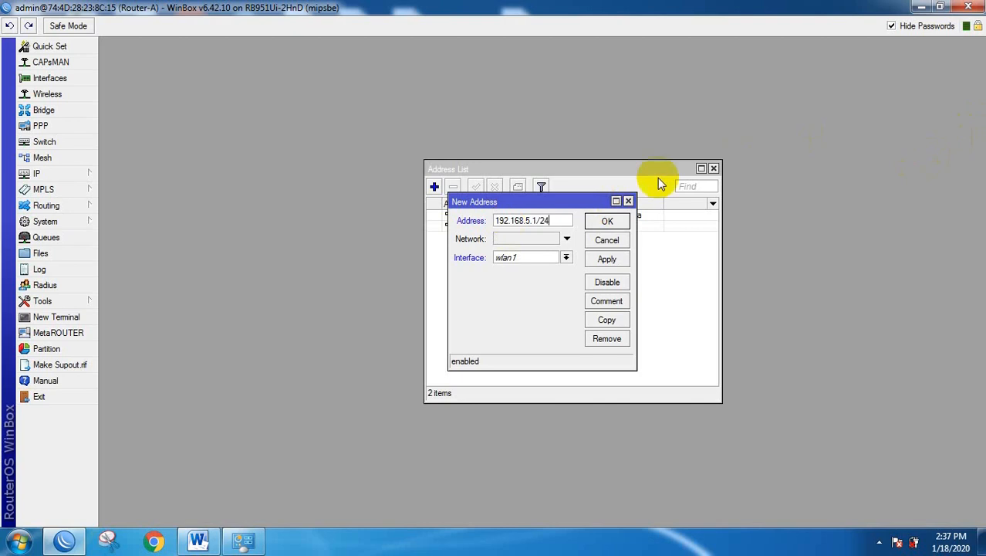
left_click(566, 258)
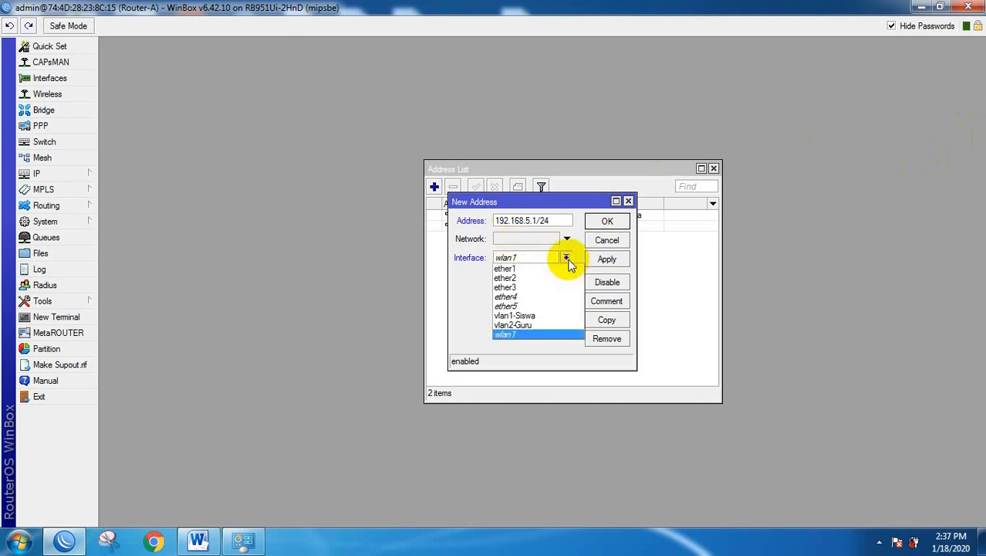
left_click(507, 269)
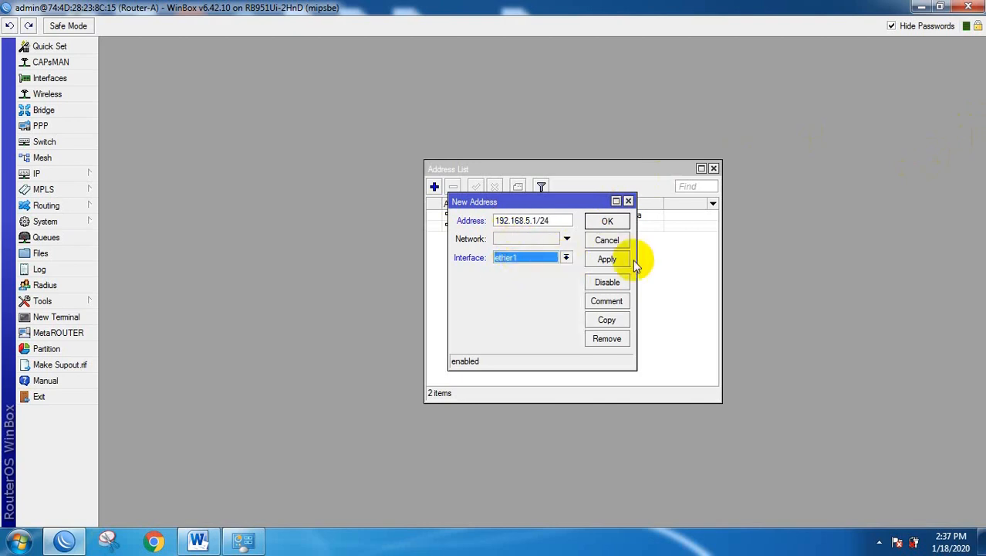
left_click(612, 220)
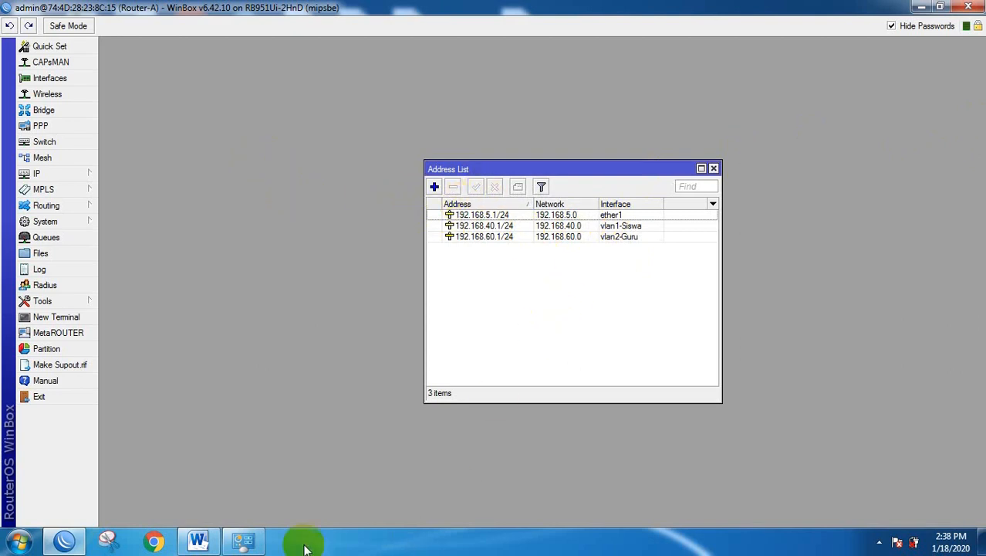
Find and select the WLAN IP 192.168.20.1/24 in the task sheet.
left_click(199, 540)
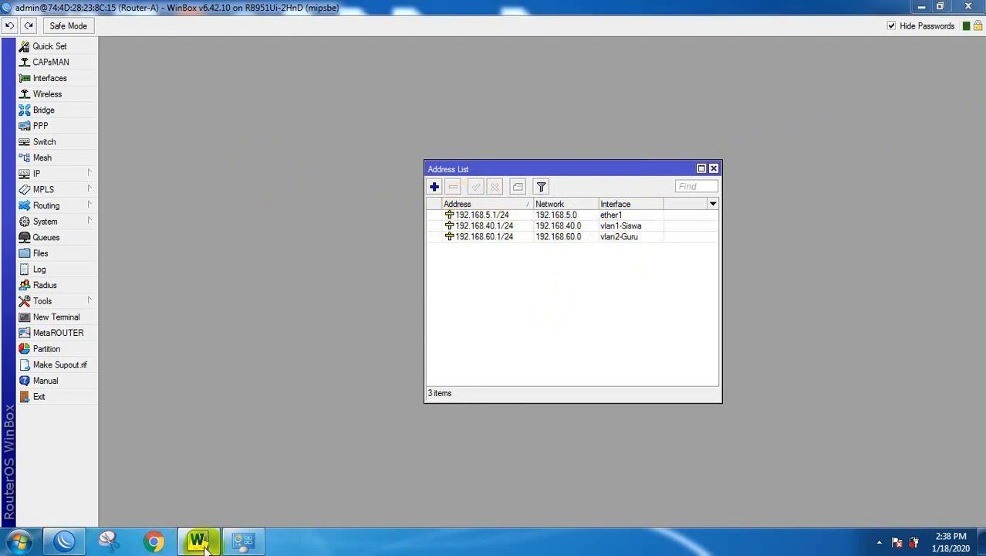
scroll(604, 309, "down", 5)
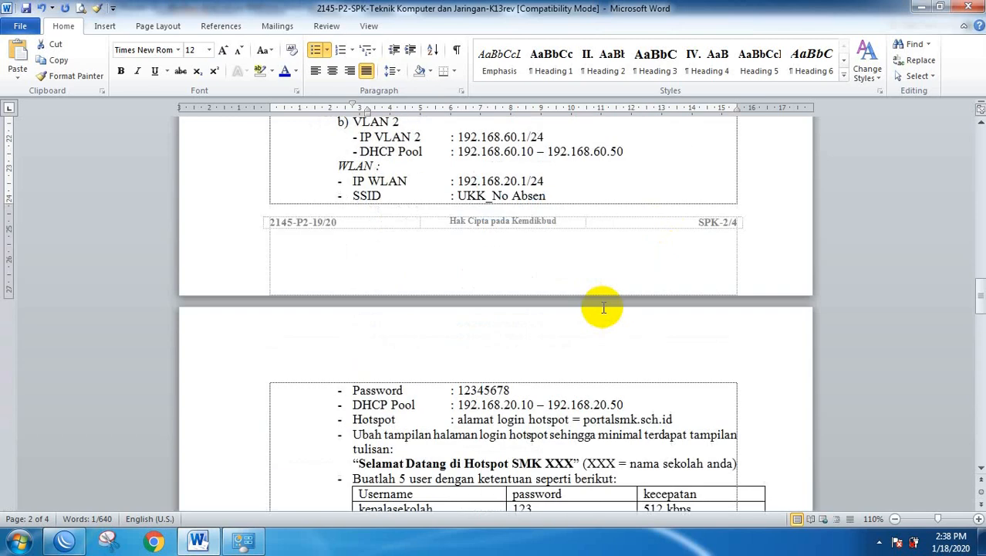
scroll(601, 305, "up", 2)
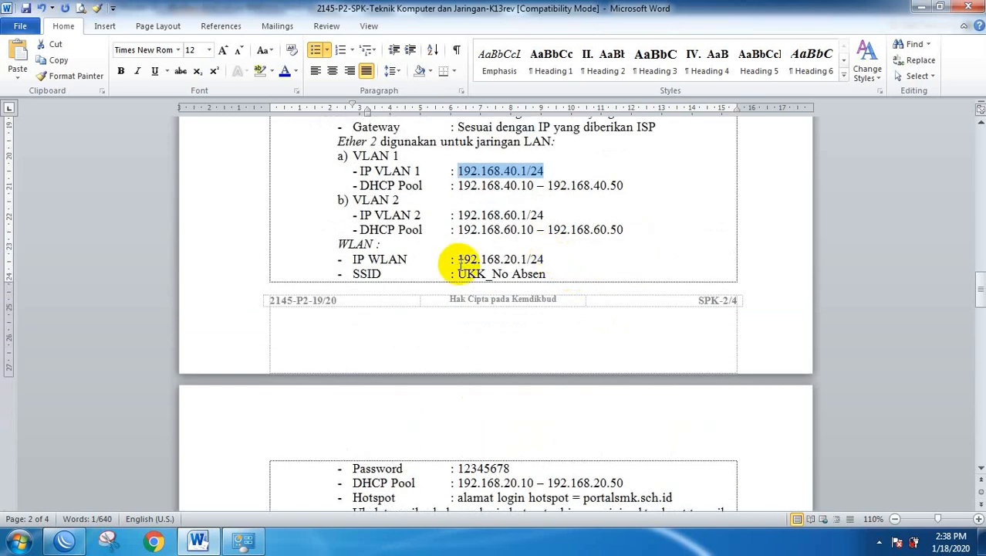
left_click_drag(457, 259, 561, 263)
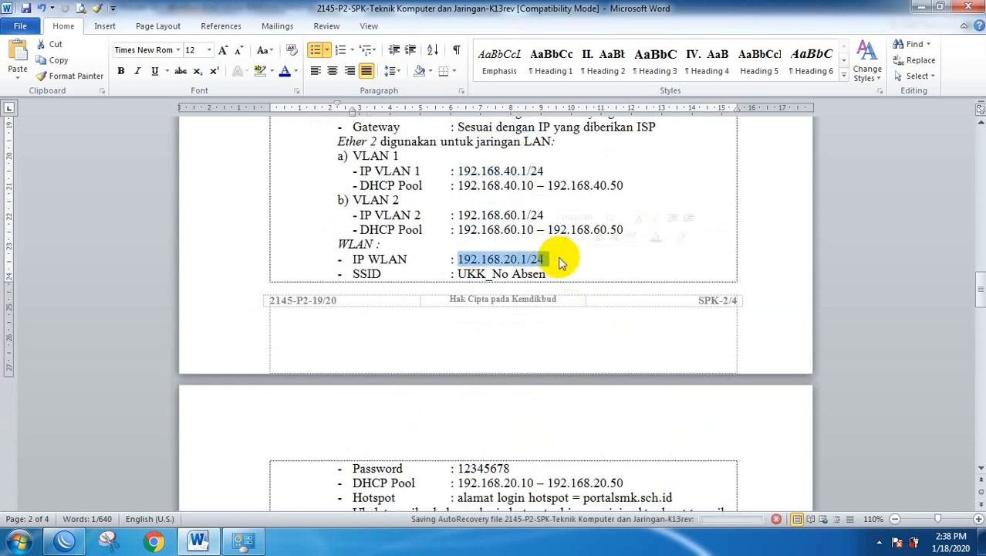
left_click(64, 540)
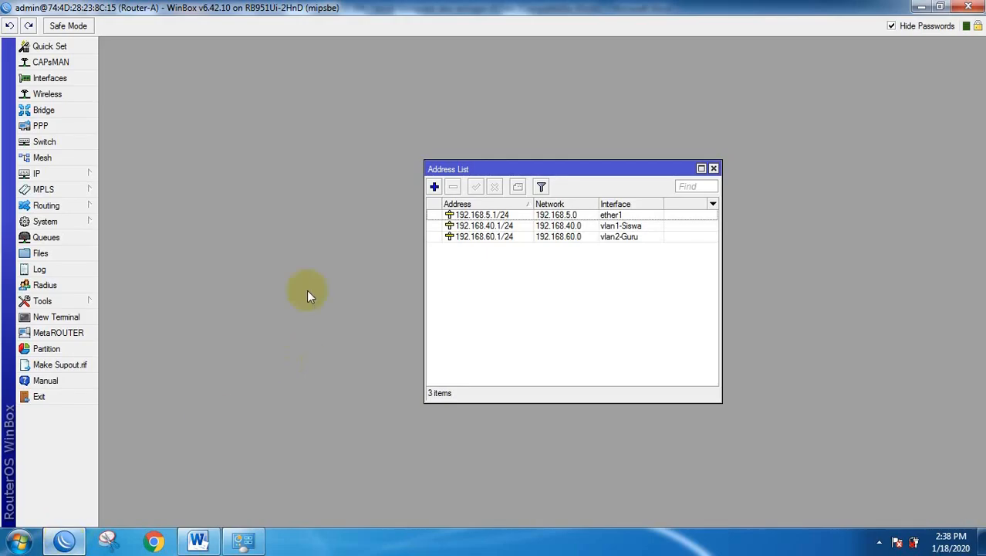
Enable the disabled wlan1 interface and close the Interface List.
left_click(49, 78)
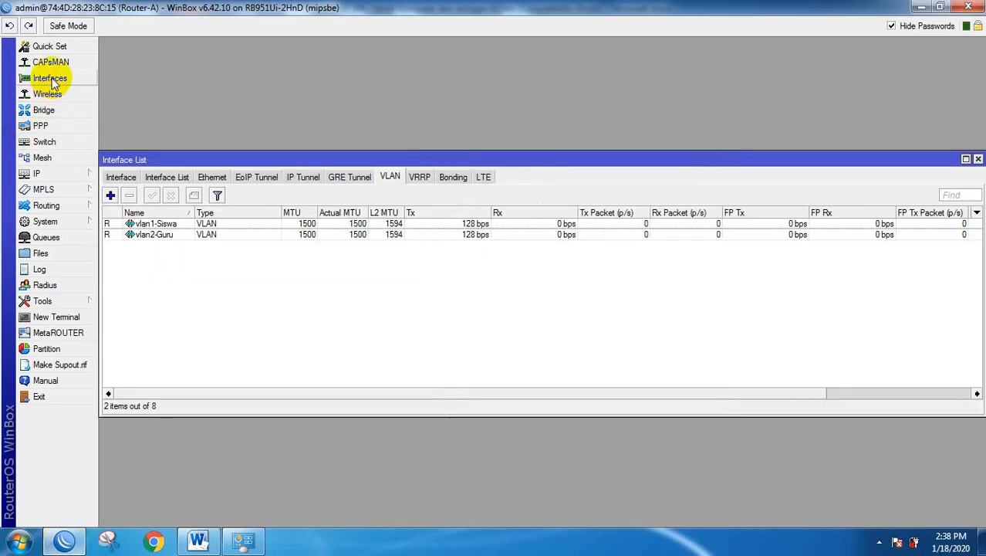
left_click(121, 177)
left_click(139, 302)
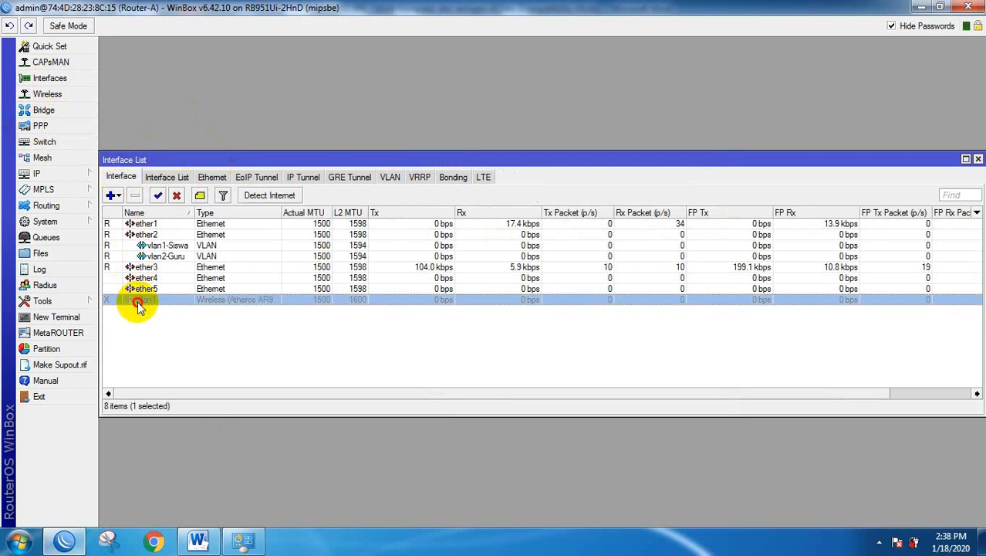
left_click(157, 195)
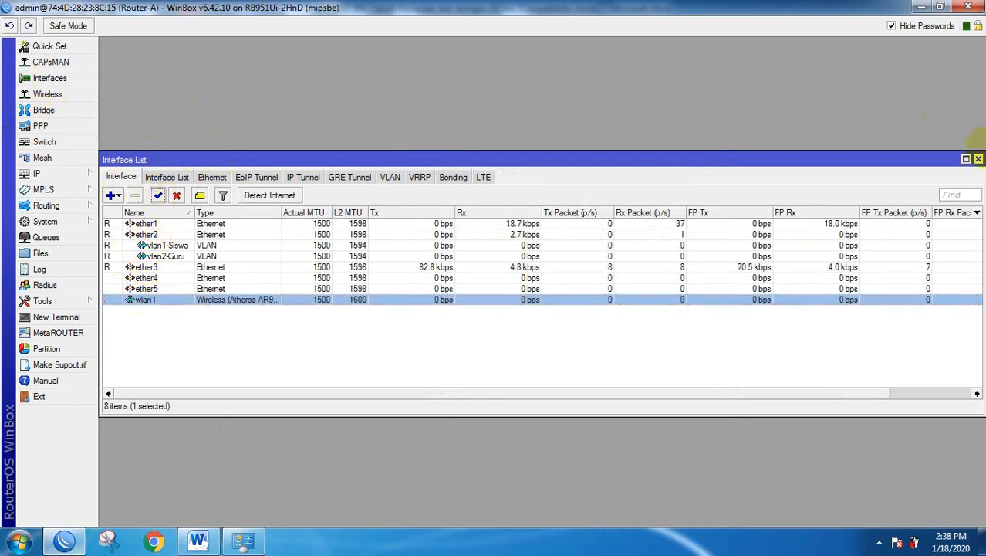
left_click(978, 159)
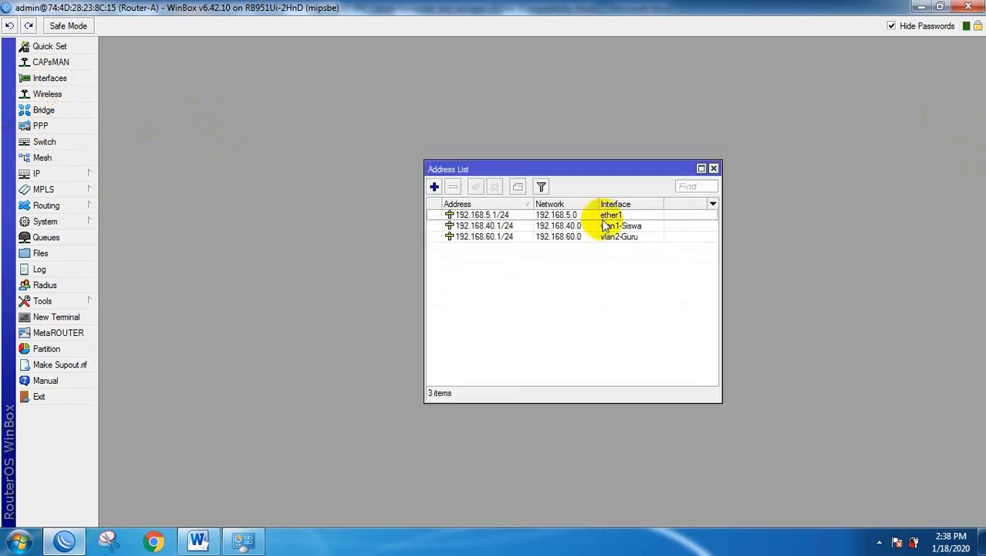
Start a new address and copy 192.168.20.1/24 from the task sheet.
left_click(434, 187)
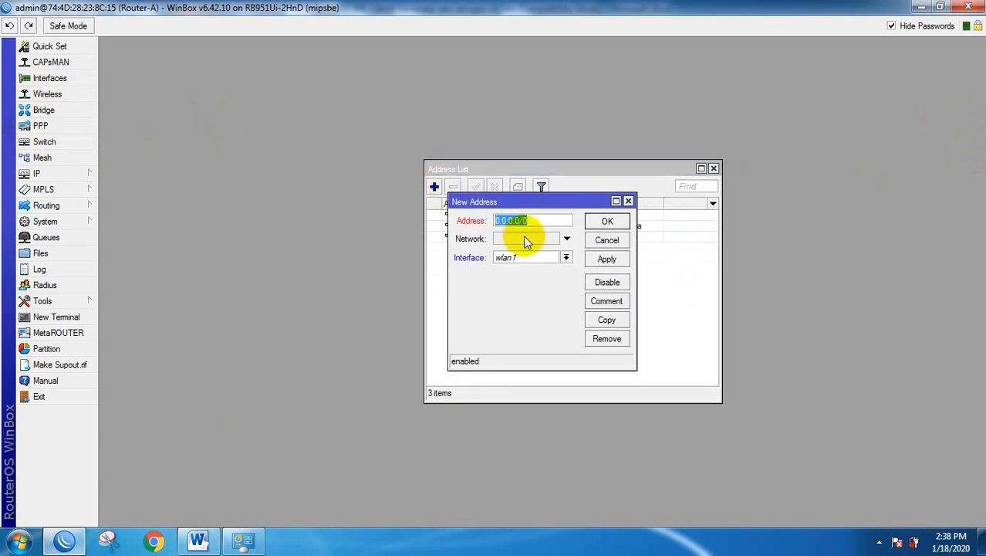
left_click(198, 540)
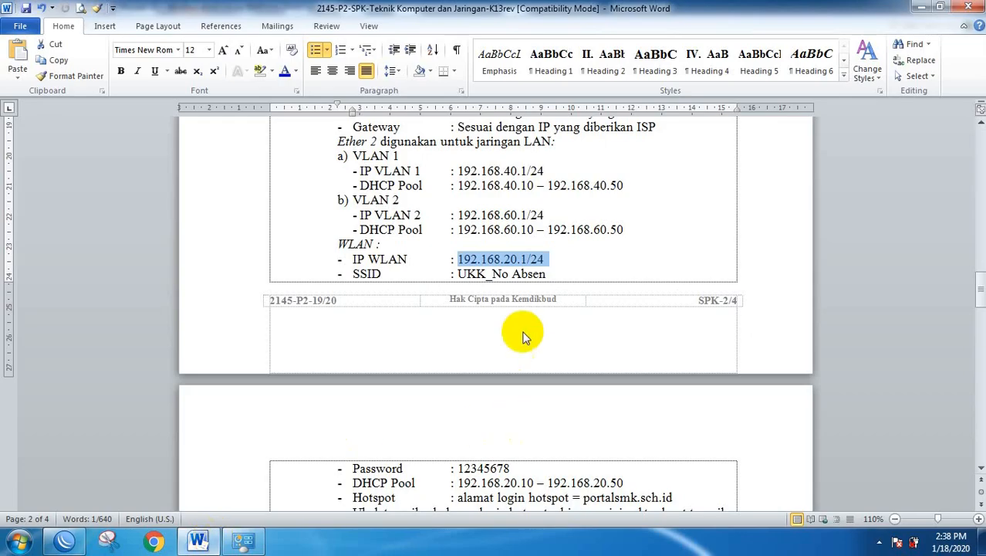
left_click(500, 261)
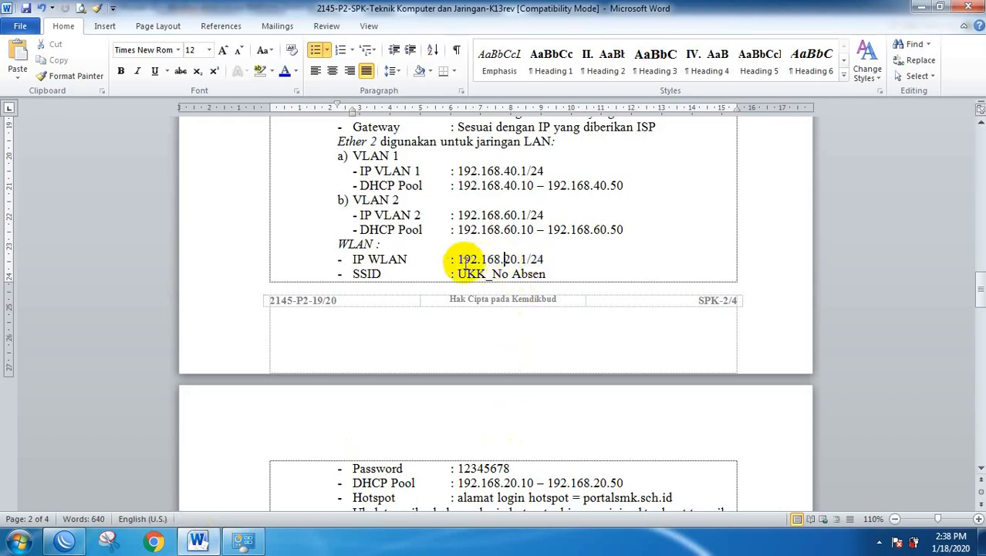
left_click_drag(459, 261, 540, 260)
key("ctrl+c")
key("alt+Tab")
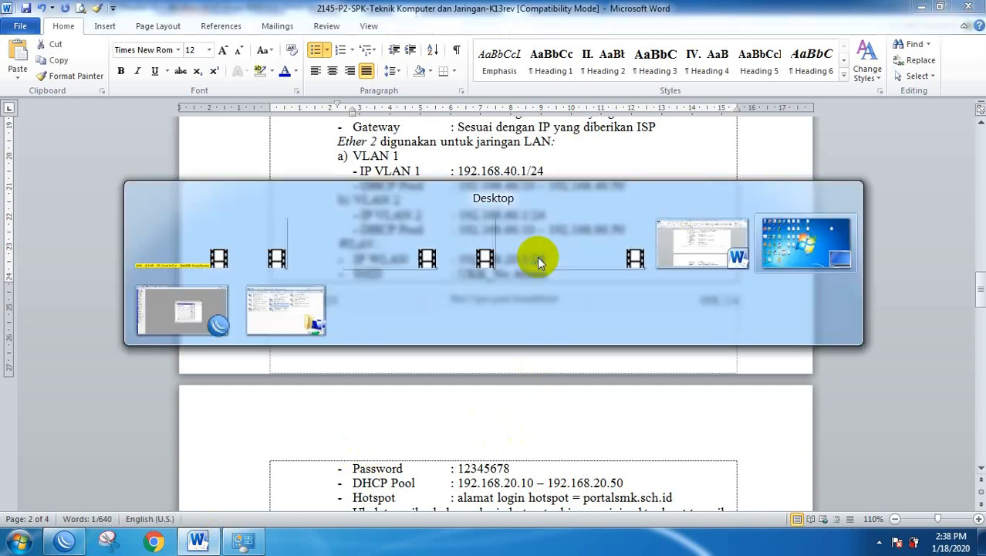
left_click(64, 540)
Assign 192.168.20.1/24 to wlan1 and close the Address List.
key("ctrl+v")
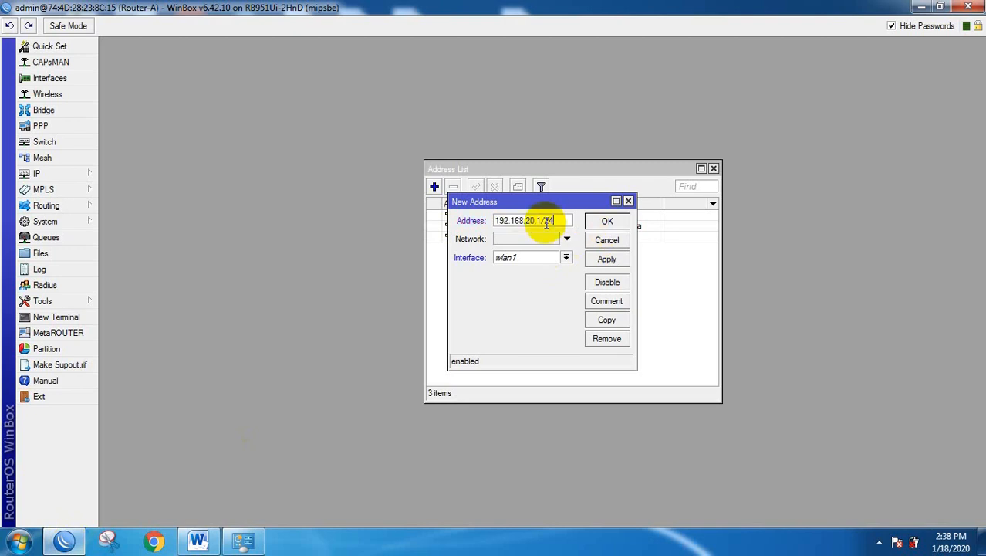
left_click(530, 261)
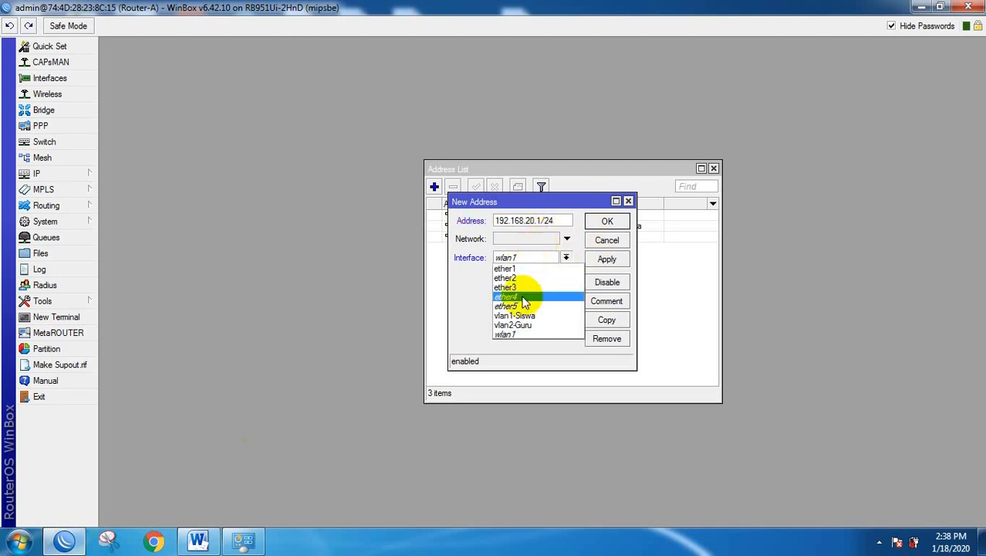
left_click(515, 337)
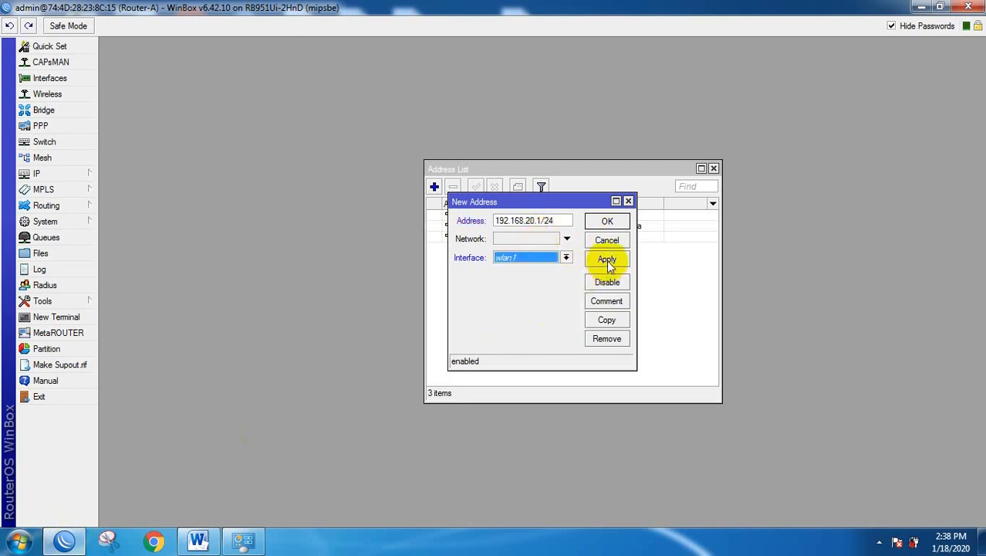
left_click(608, 221)
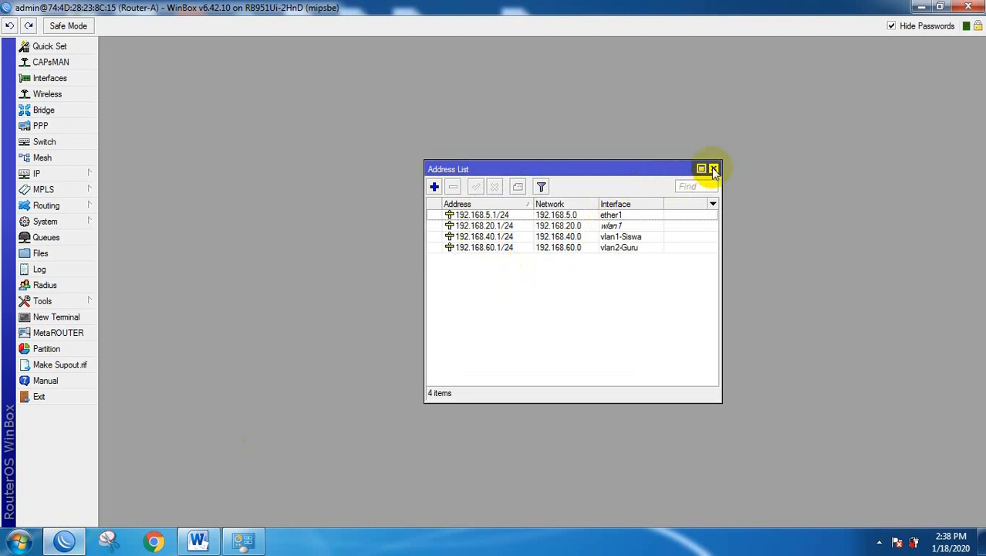
left_click(714, 169)
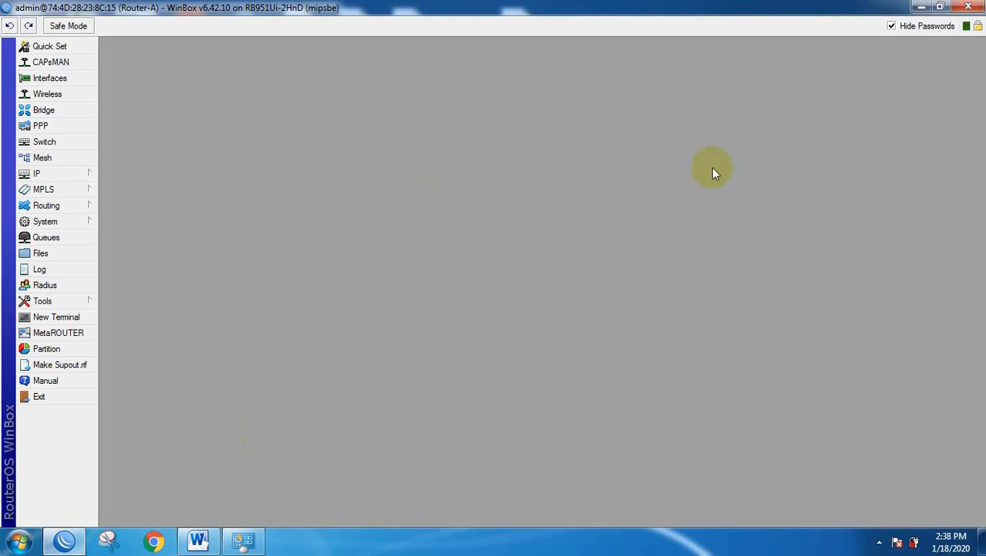
Add a static default route 0.0.0.0/0 with gateway 192.168.5.254.
left_click(49, 177)
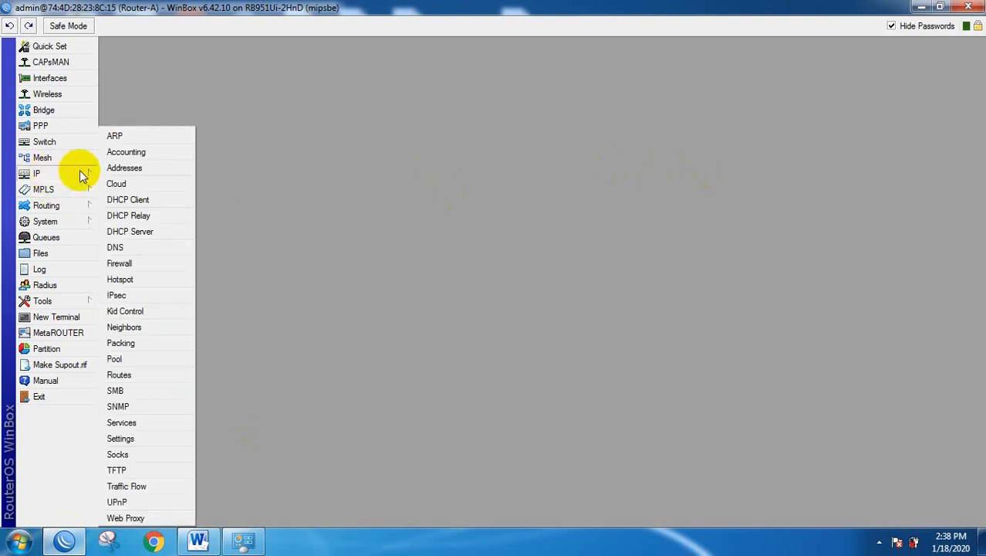
left_click(118, 375)
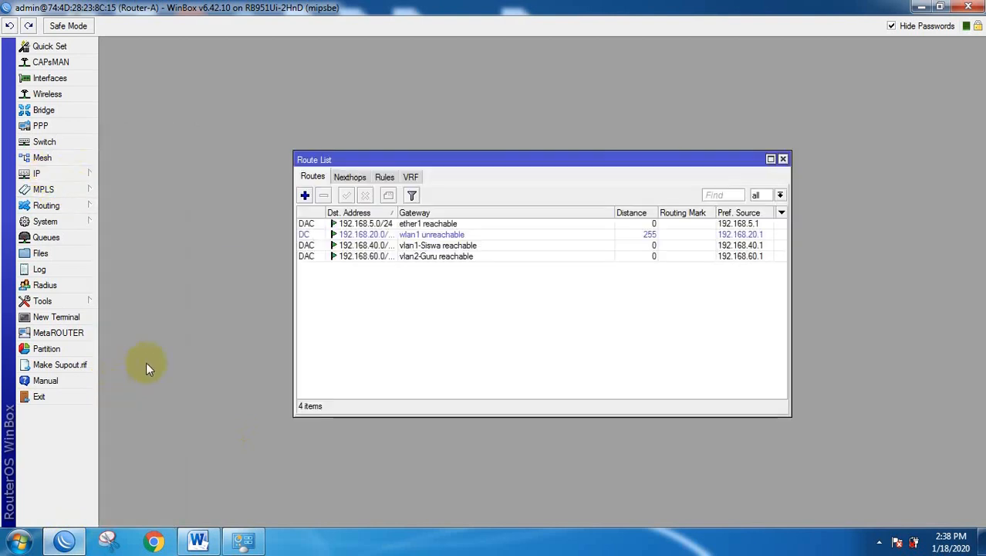
left_click(305, 196)
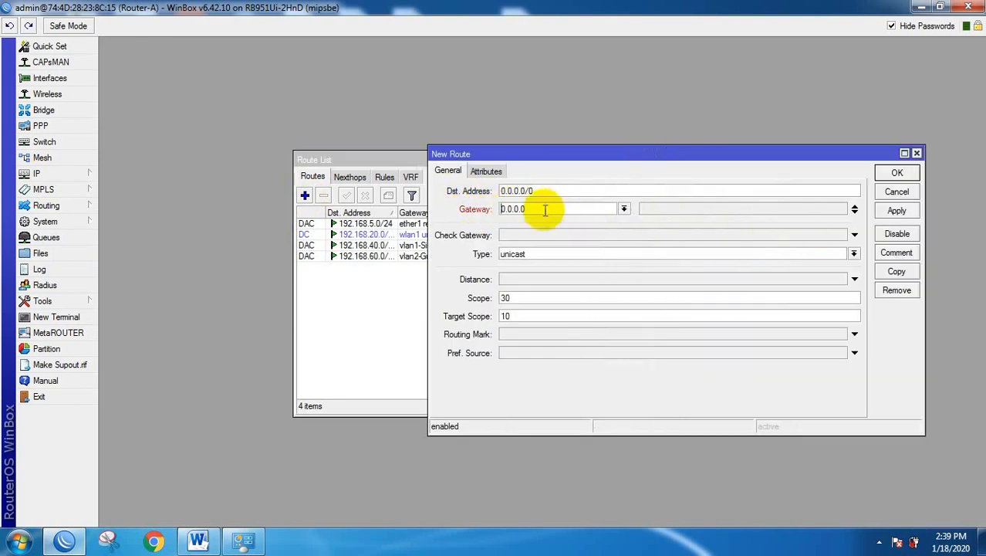
left_click_drag(541, 209, 474, 215)
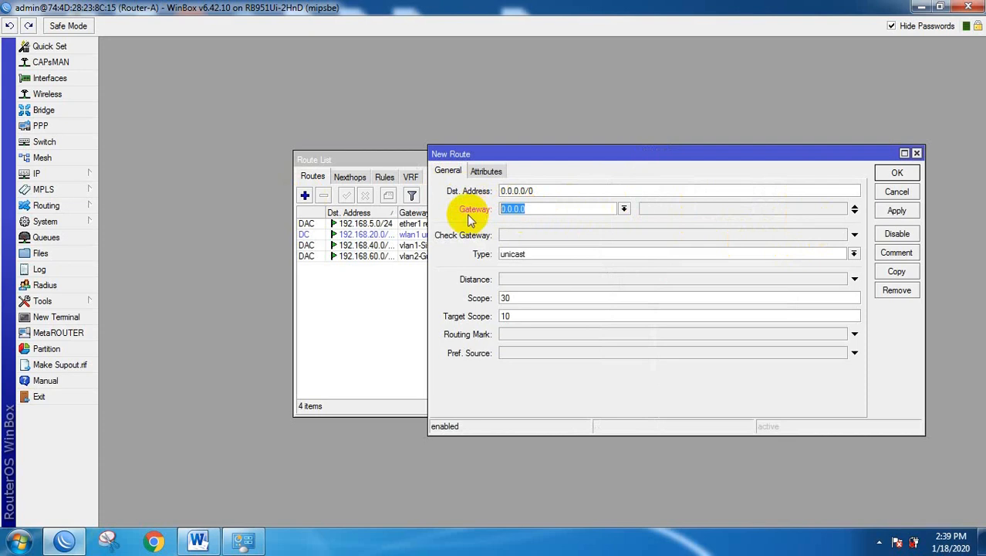
type("192.168.5.254")
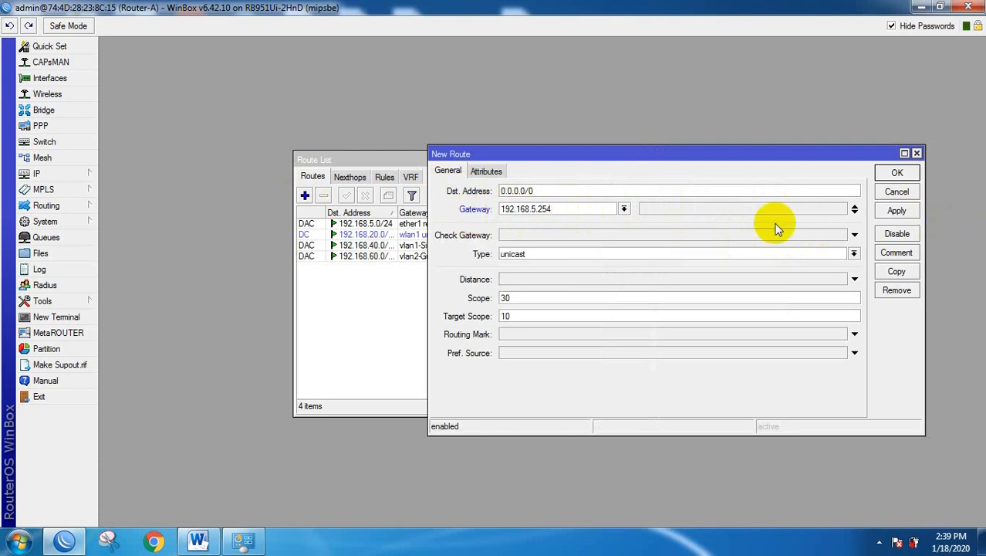
left_click(896, 209)
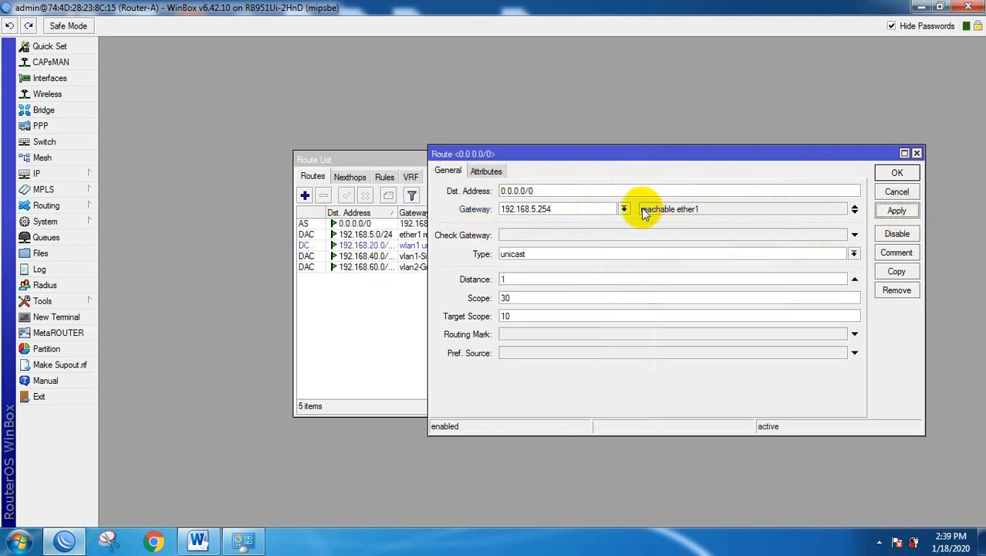
left_click(896, 175)
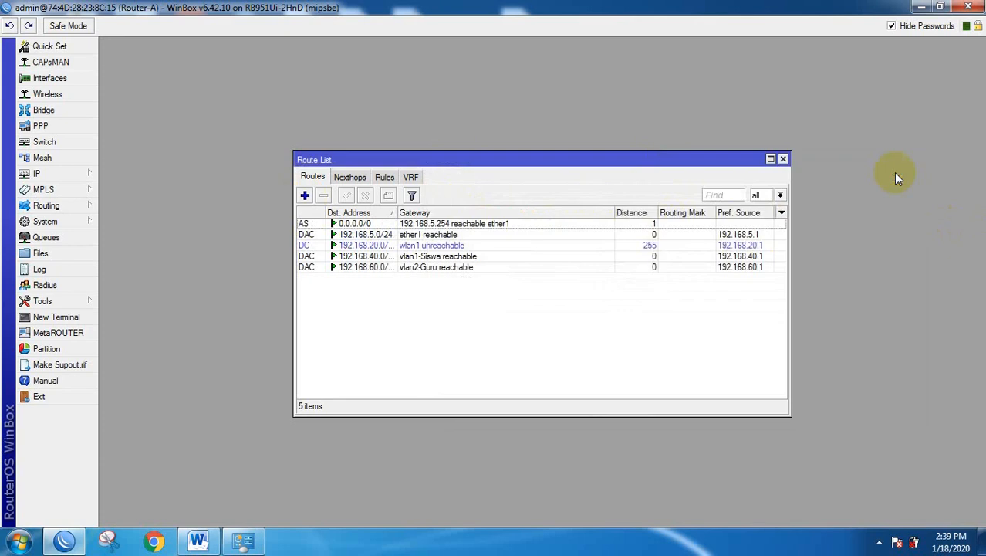
In IP > DNS, add servers 192.168.5.254 and 8.8.8.8 with Allow Remote Requests ticked.
left_click(781, 160)
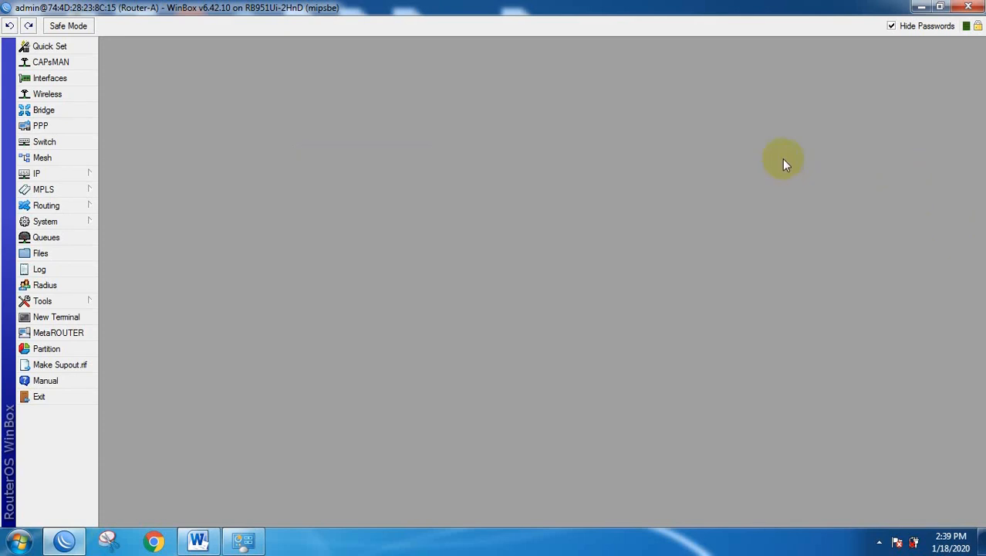
left_click(36, 175)
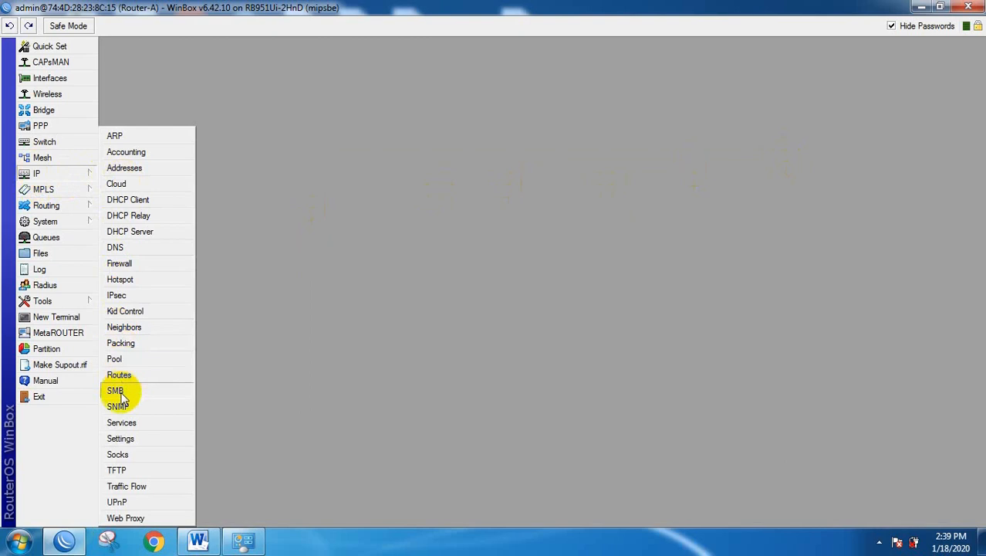
left_click(116, 248)
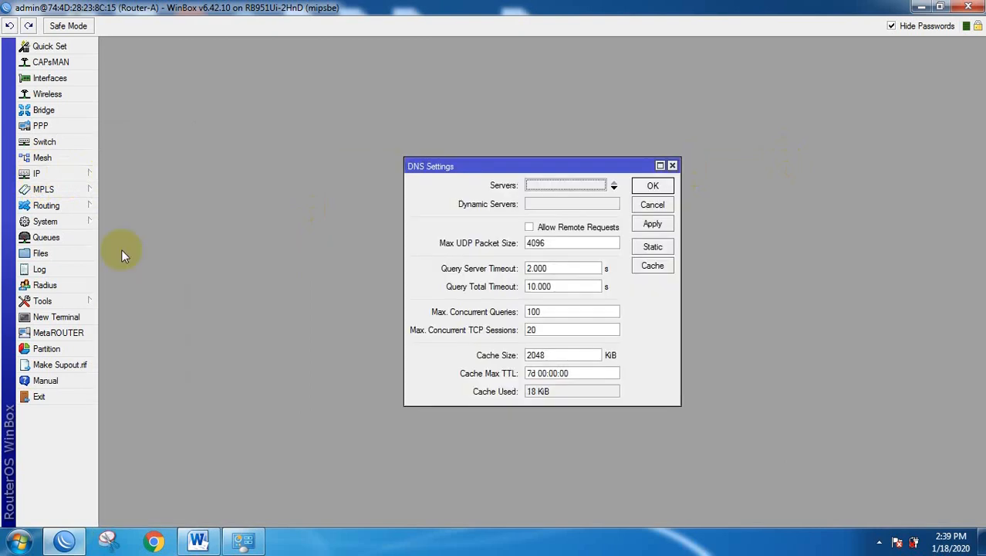
left_click(563, 185)
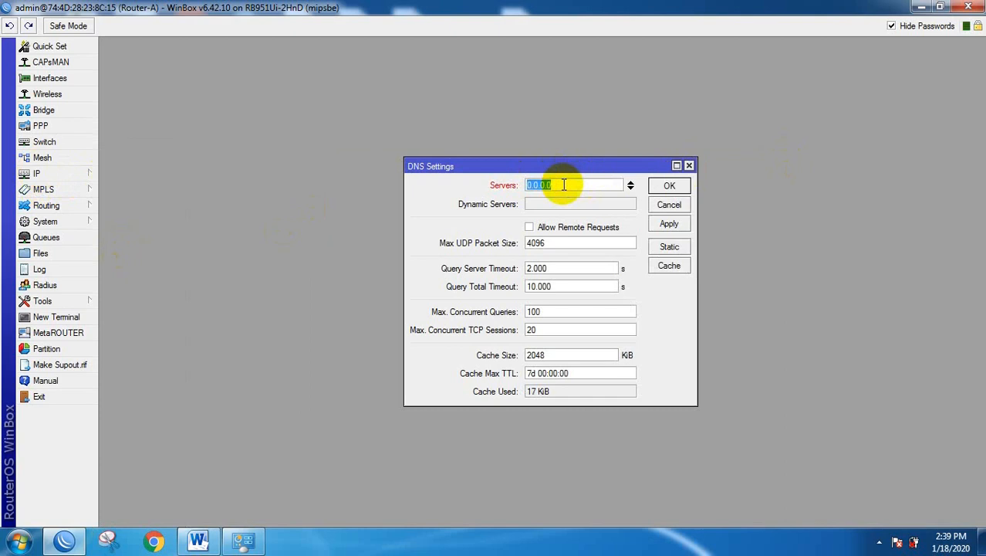
type("192.168.5.254")
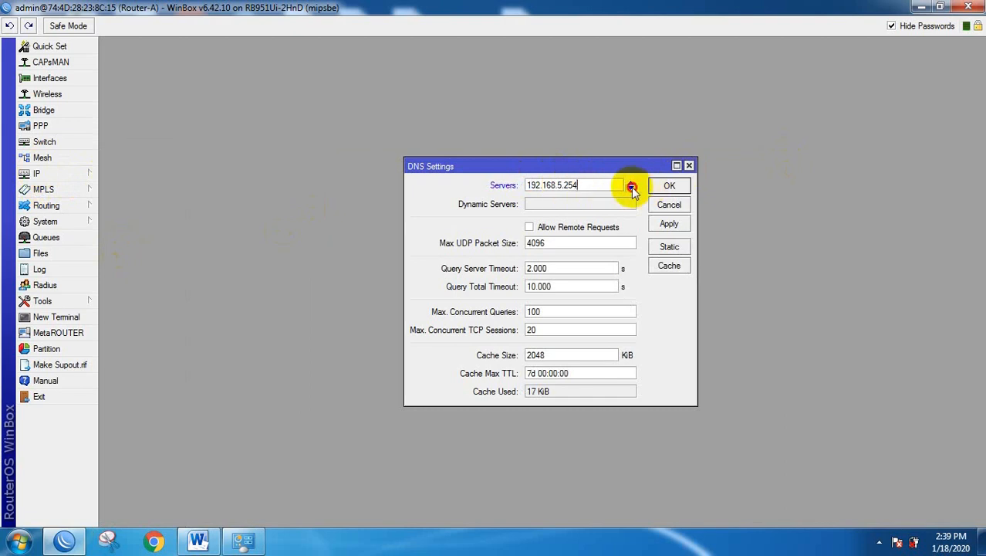
left_click(630, 187)
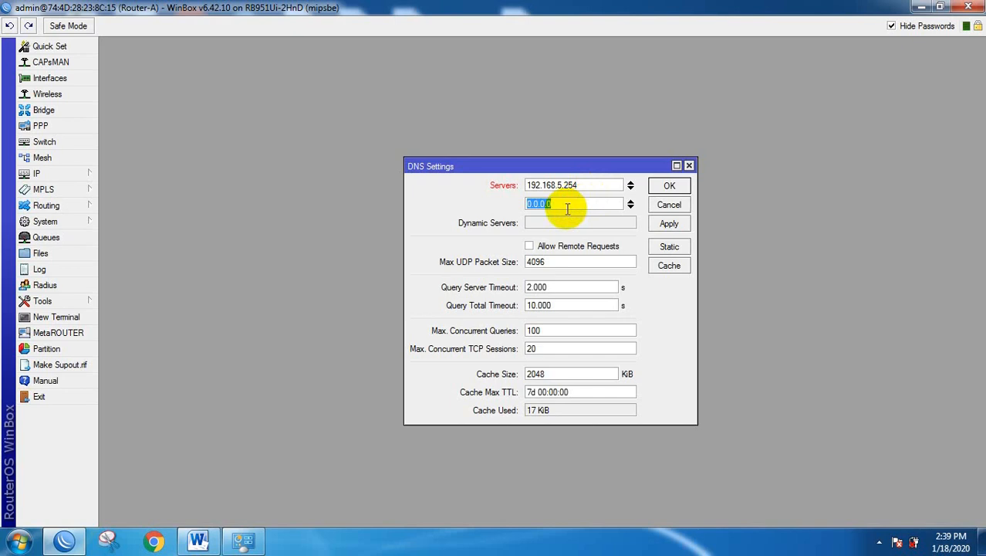
type("8.8.8.8")
left_click(529, 247)
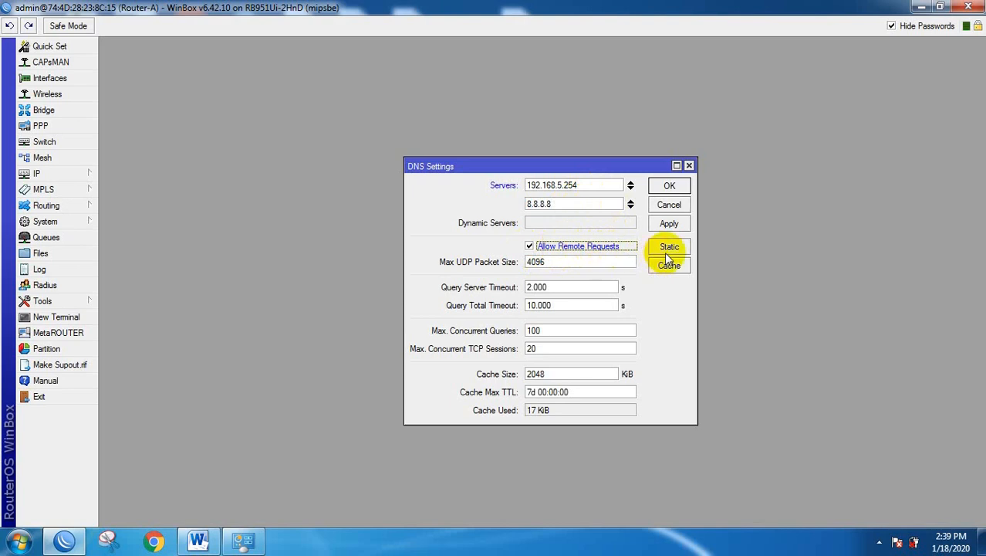
left_click(669, 186)
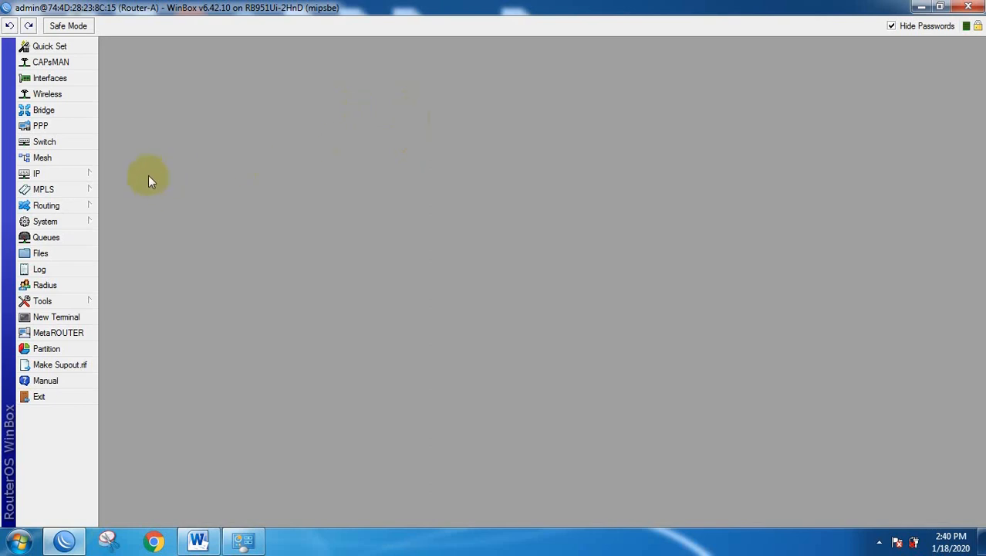
Create a new firewall NAT rule on chain srcnat with out-interface ether1.
left_click(54, 179)
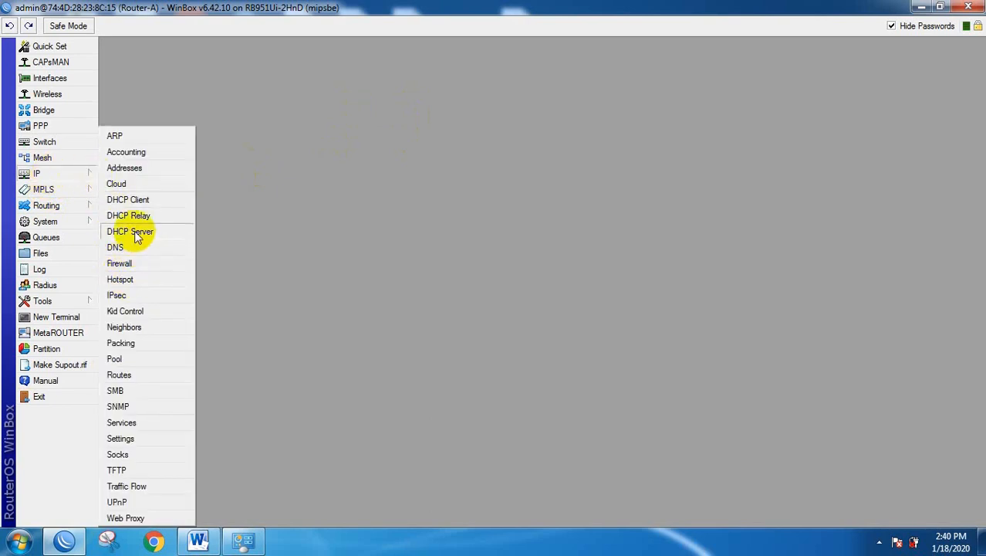
left_click(128, 264)
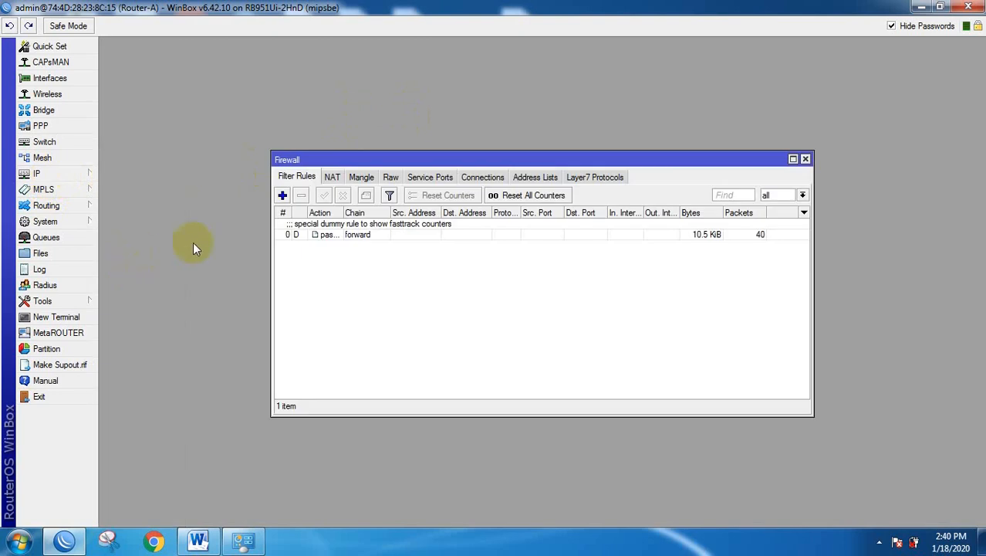
left_click(332, 177)
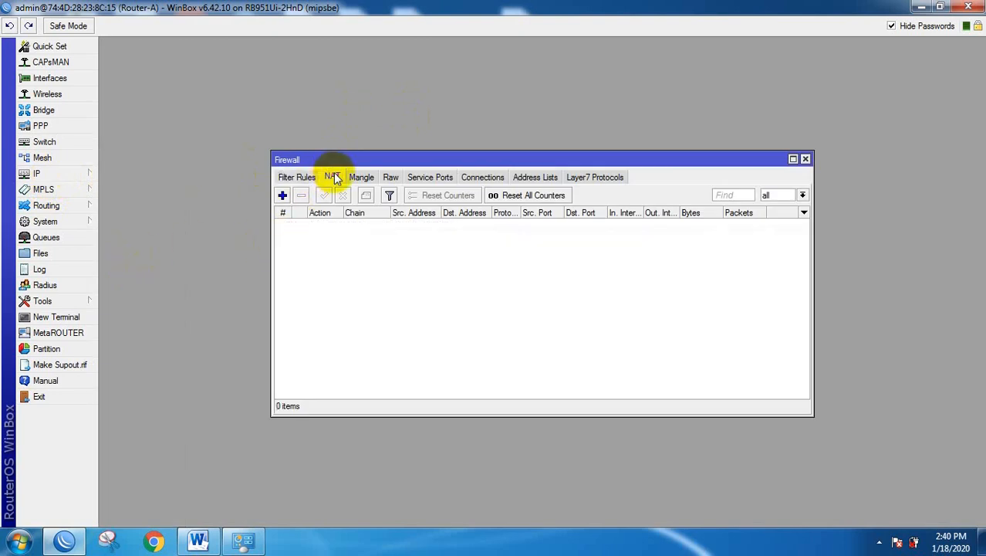
left_click(282, 196)
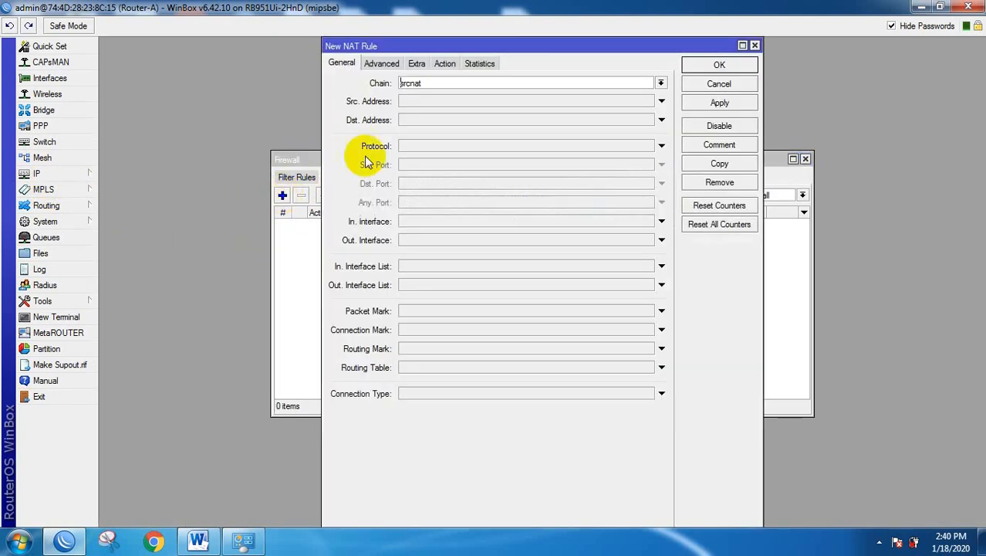
double_click(419, 82)
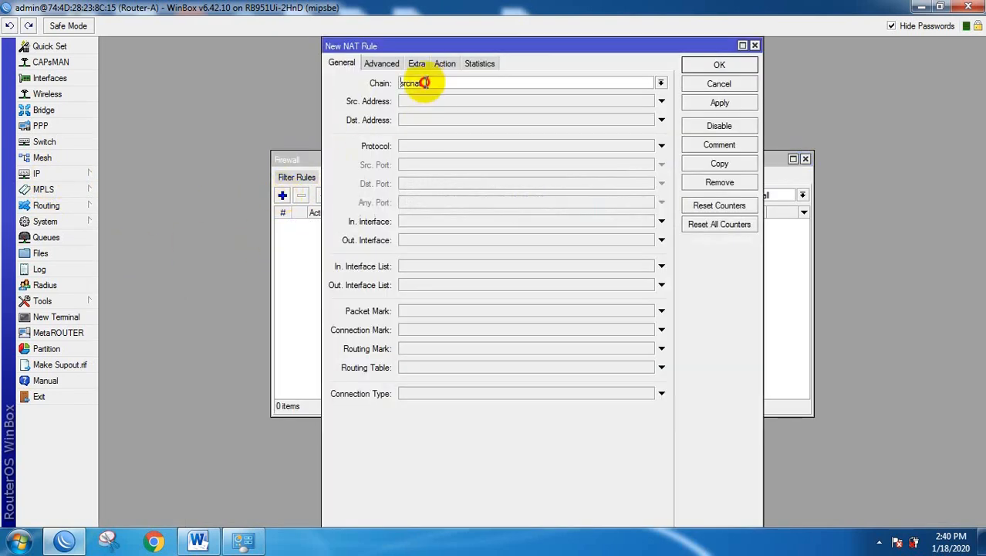
left_click(410, 241)
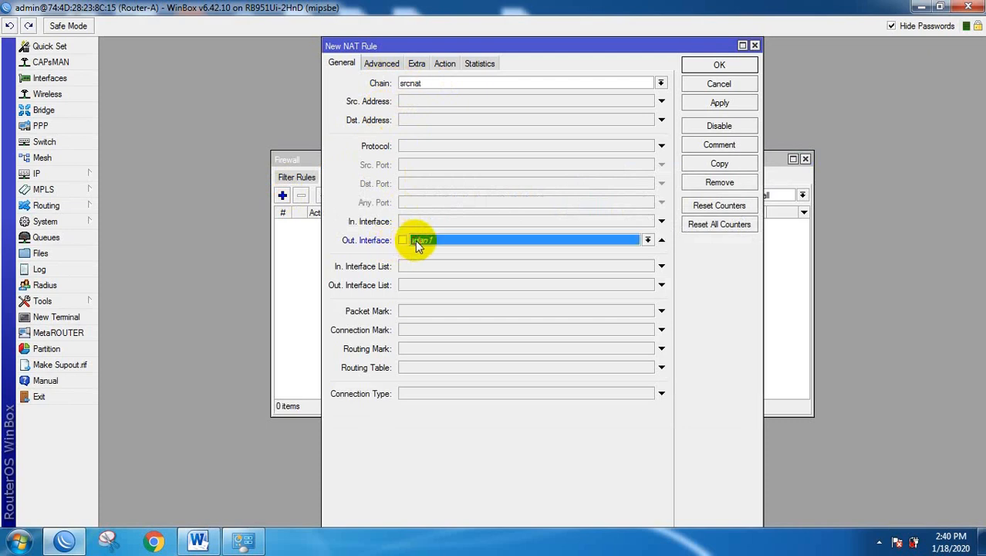
left_click(649, 241)
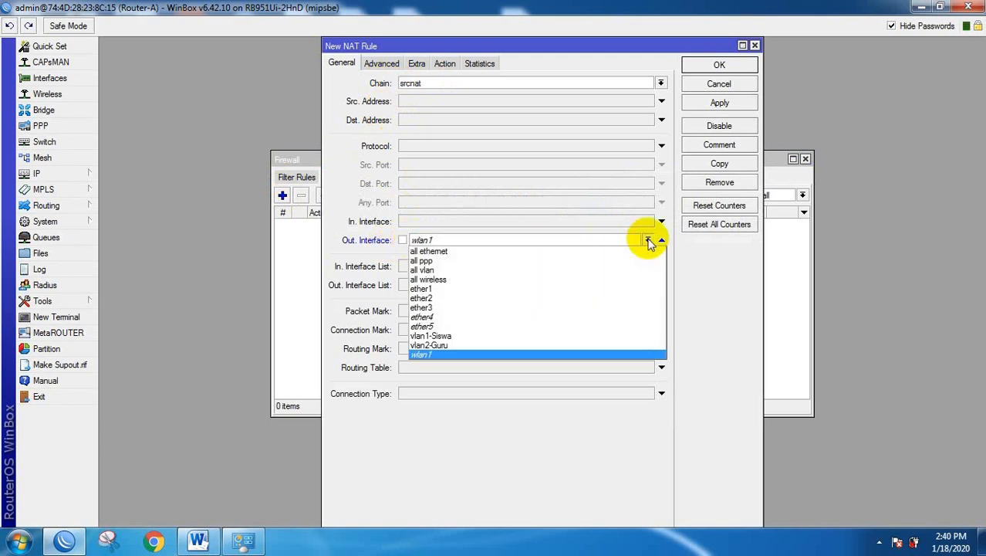
left_click(424, 290)
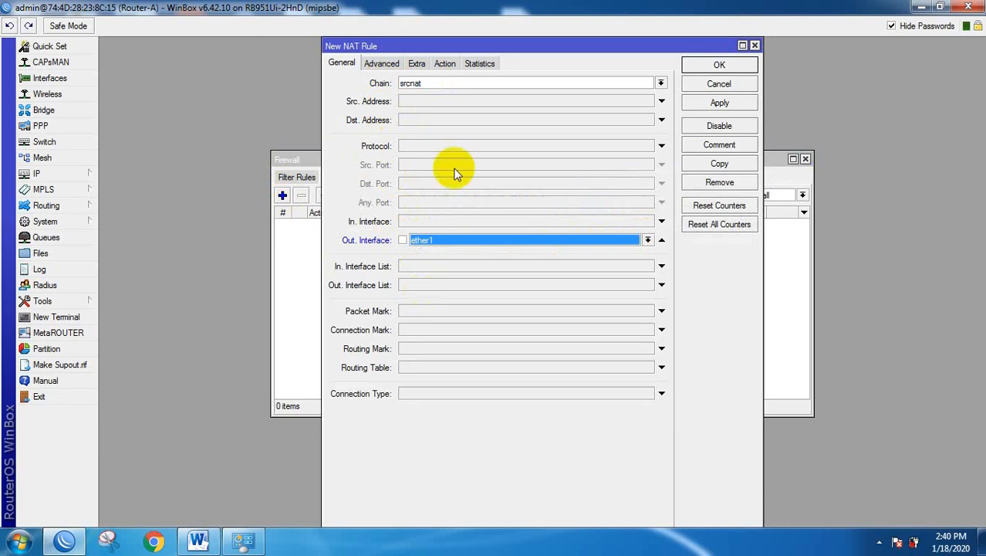
Set the NAT rule's action to masquerade and save it.
left_click(446, 63)
left_click(409, 83)
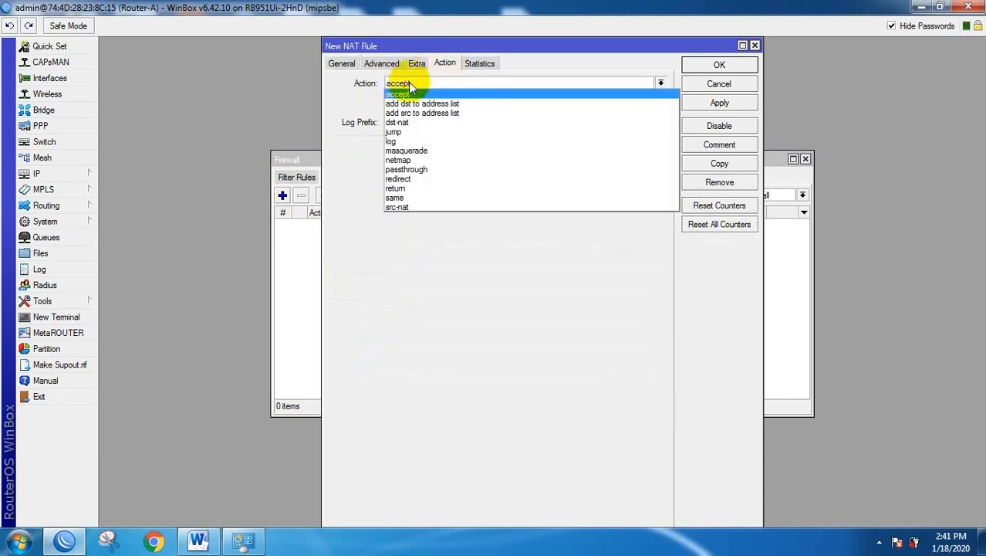
left_click(413, 150)
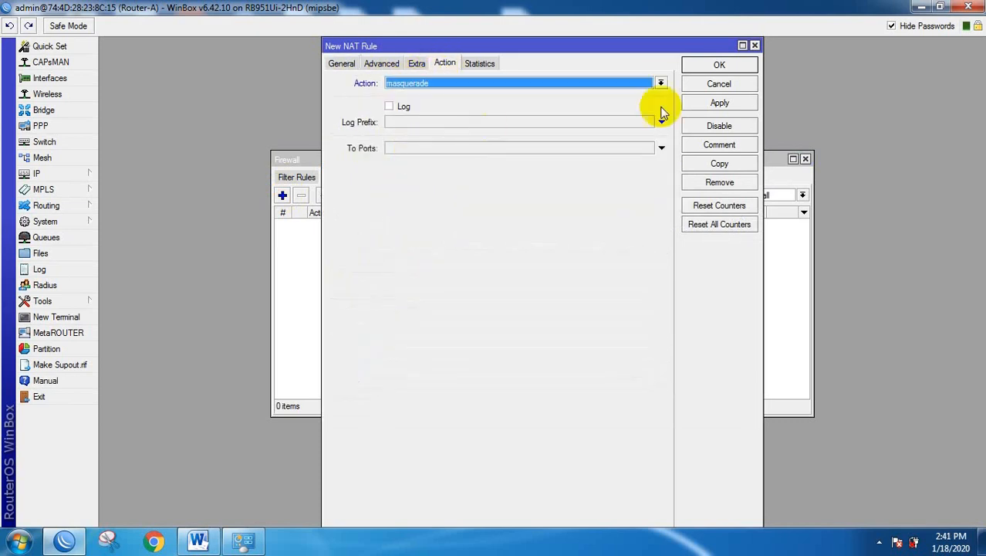
left_click(718, 103)
left_click(718, 66)
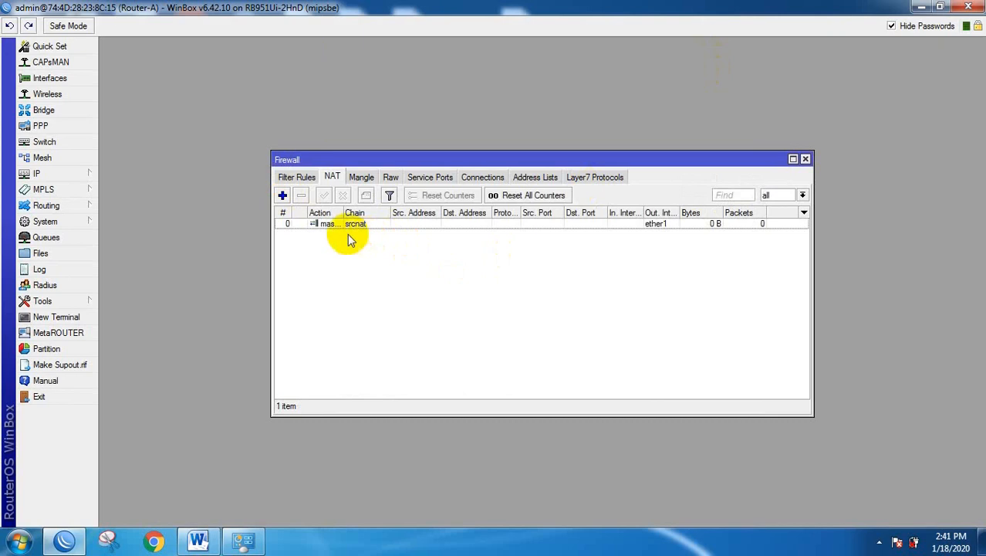
Close the Firewall window and check the WLAN DHCP Pool line in the Word spec.
left_click(806, 159)
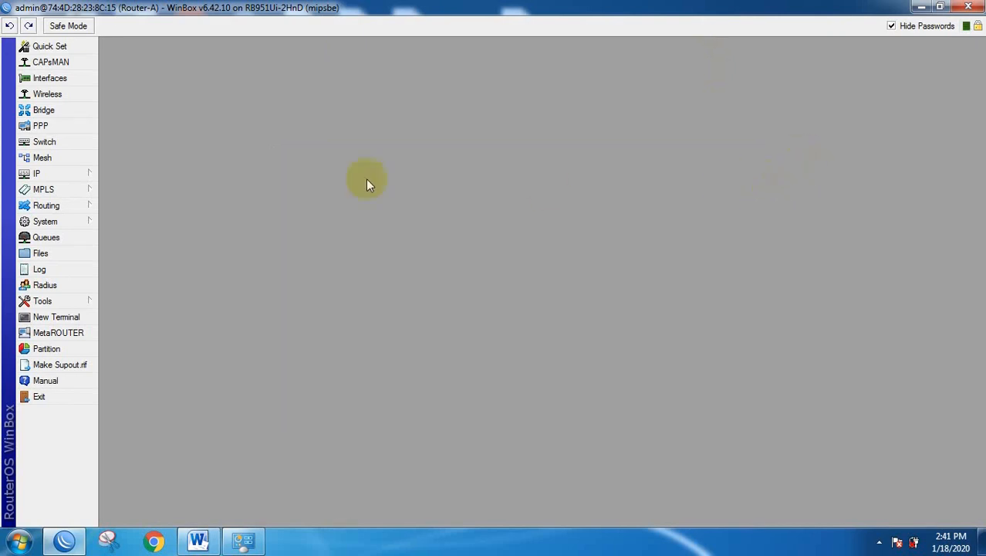
left_click(197, 541)
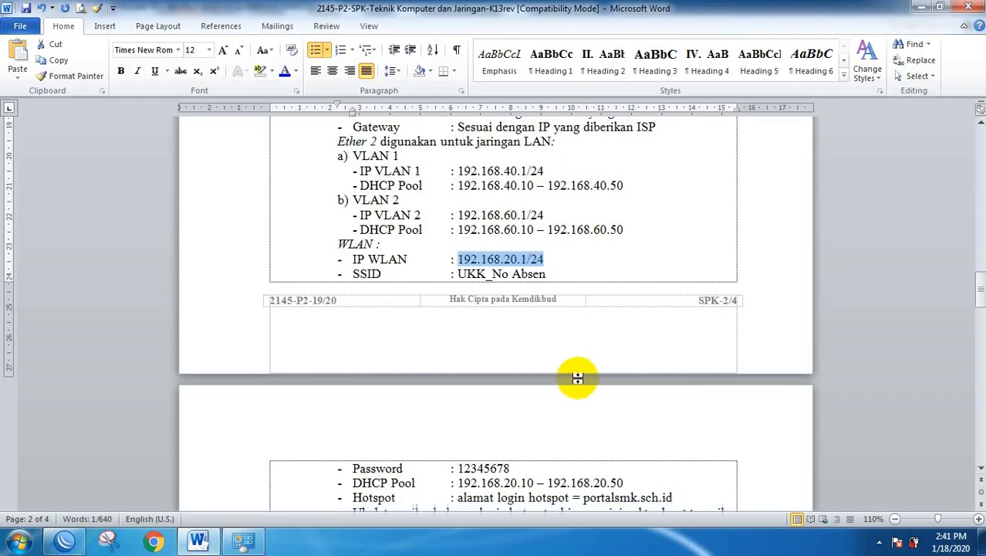
scroll(514, 344, "down", 3)
scroll(514, 344, "down", 2)
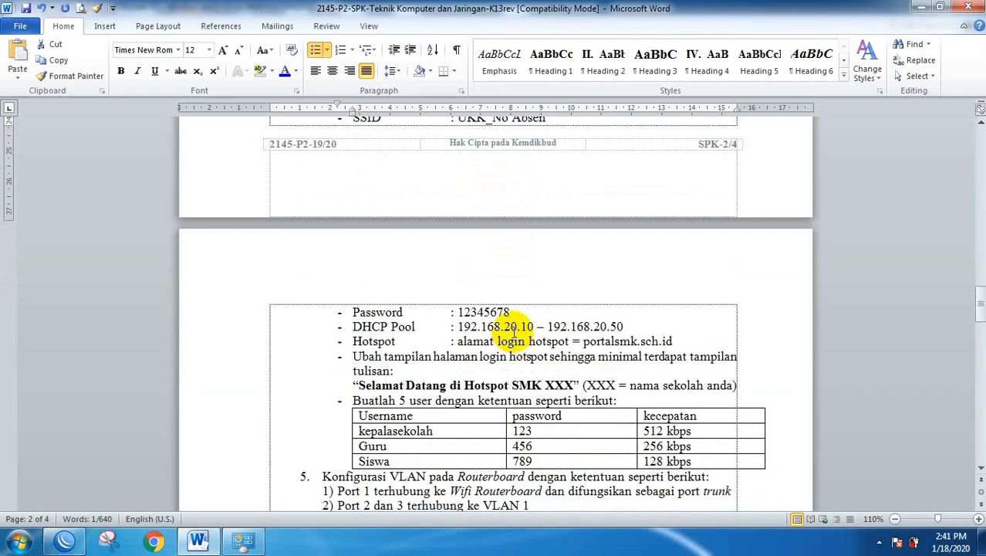
left_click(244, 332)
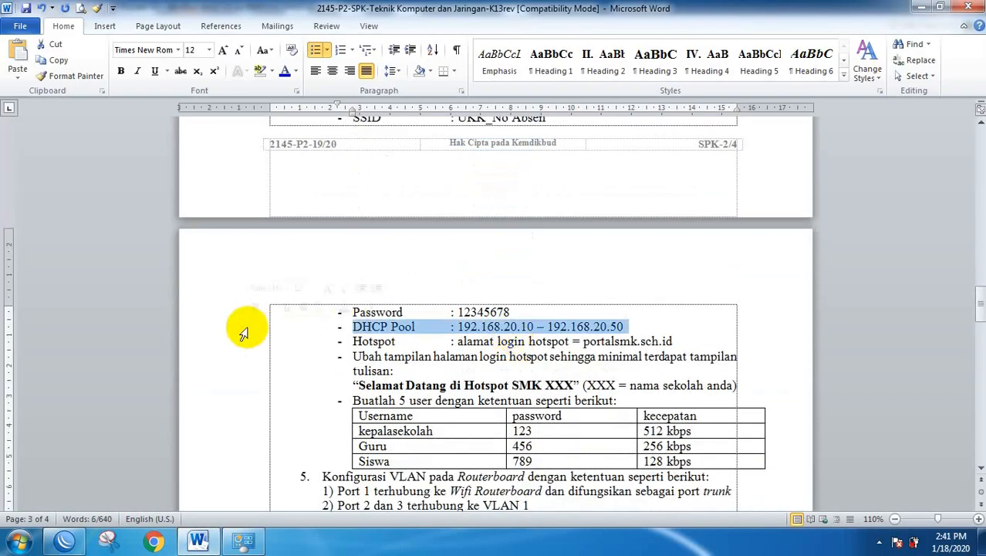
scroll(244, 332, "up", 4)
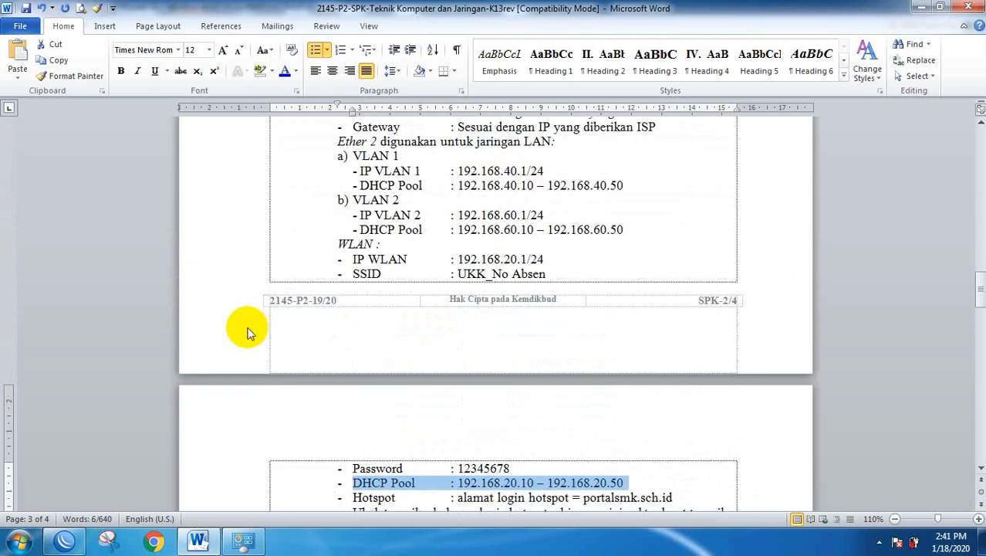
scroll(247, 332, "up", 2)
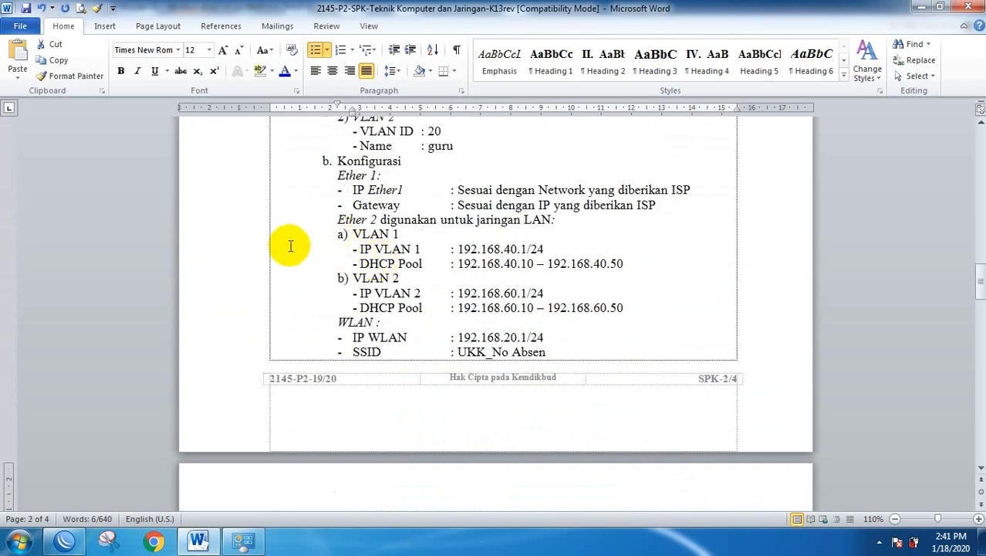
Review the VLAN 1 and VLAN 2 DHCP Pool lines, then return to WinBox.
left_click(248, 265)
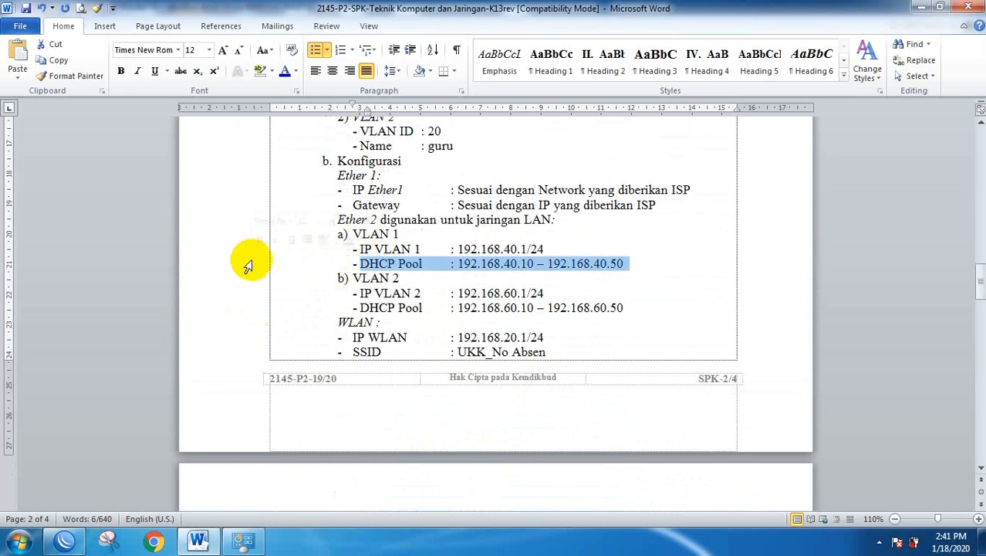
left_click(246, 309, "ctrl")
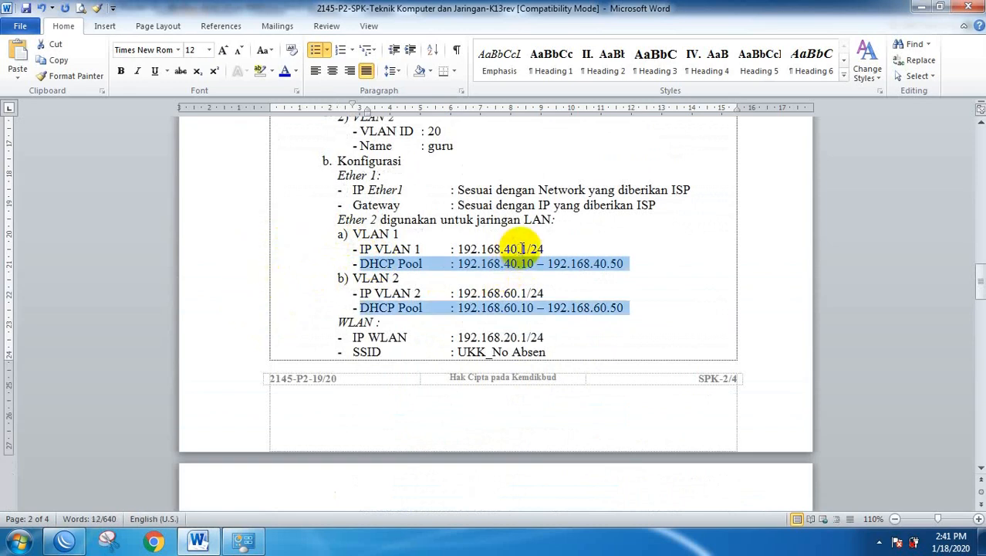
scroll(521, 313, "down", 2)
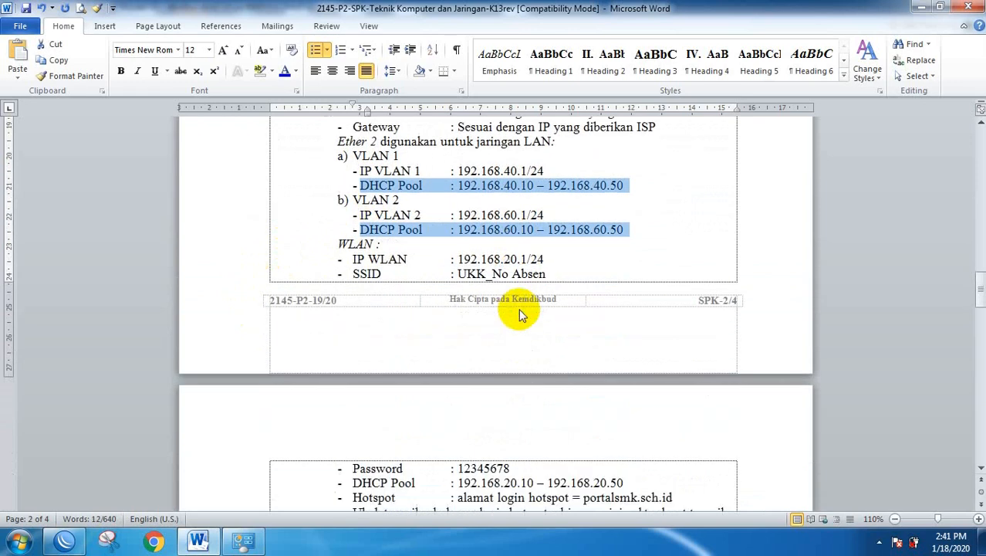
scroll(512, 278, "down", 2)
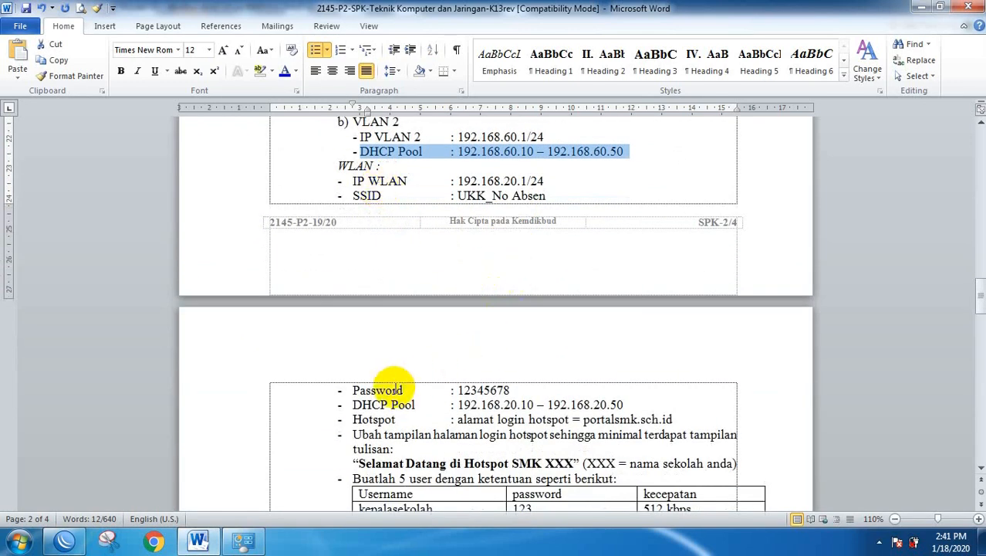
scroll(392, 376, "up", 3)
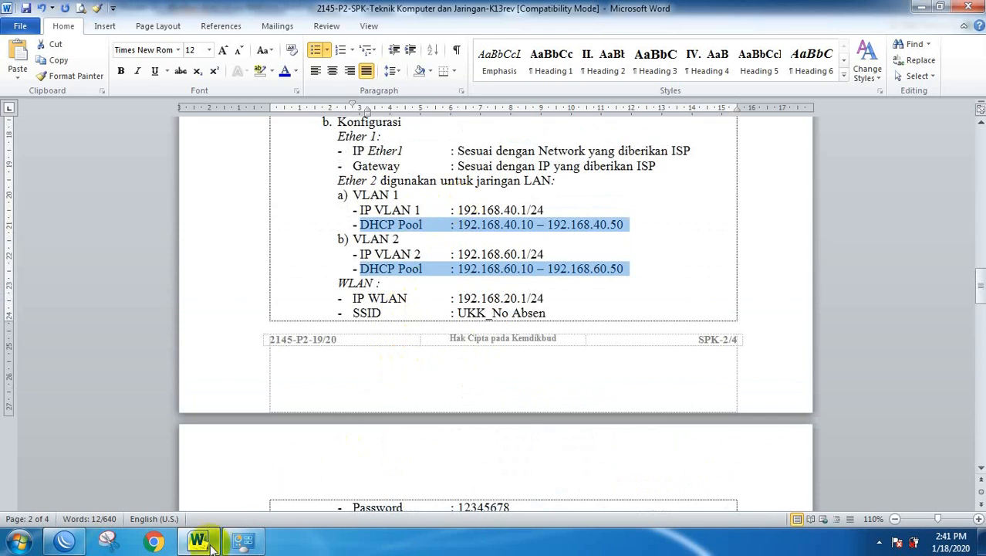
left_click(65, 540)
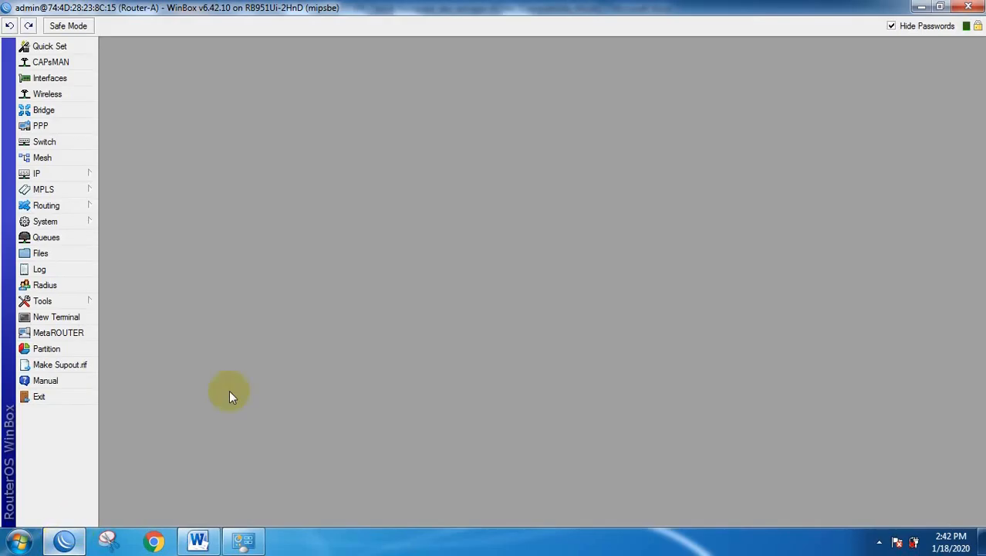
Run DHCP Setup on vlan1-Siswa, accepting 192.168.40.0/24 and gateway 192.168.40.1.
left_click(51, 176)
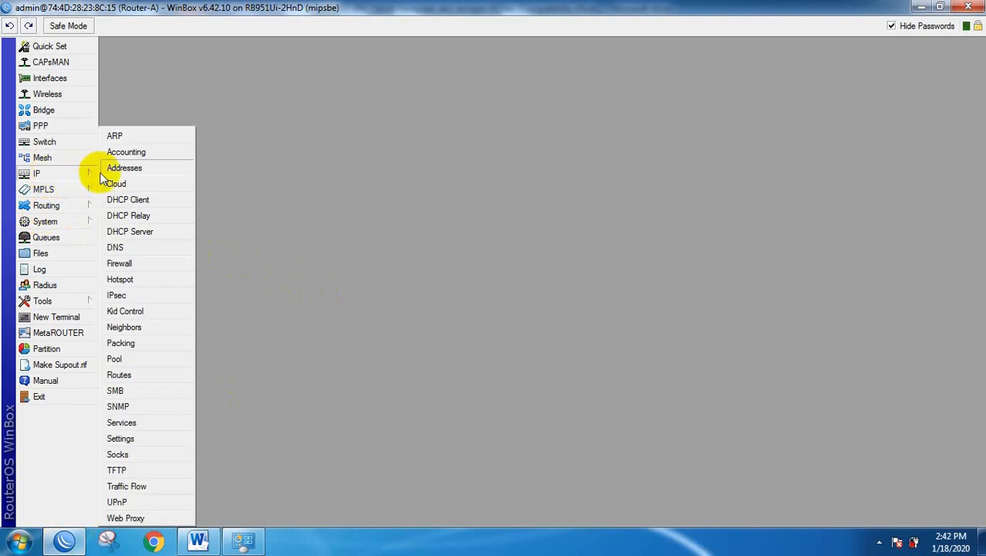
left_click(128, 232)
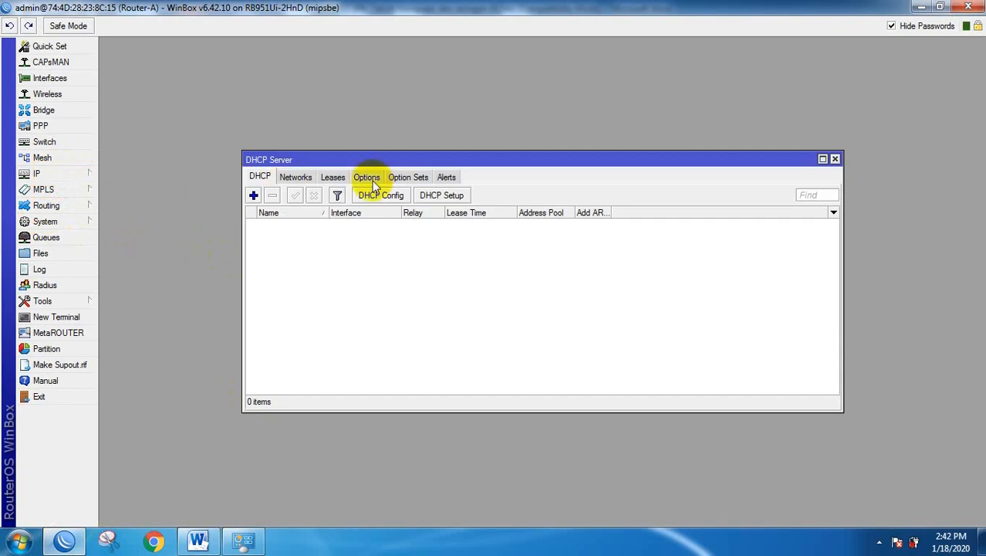
left_click(440, 198)
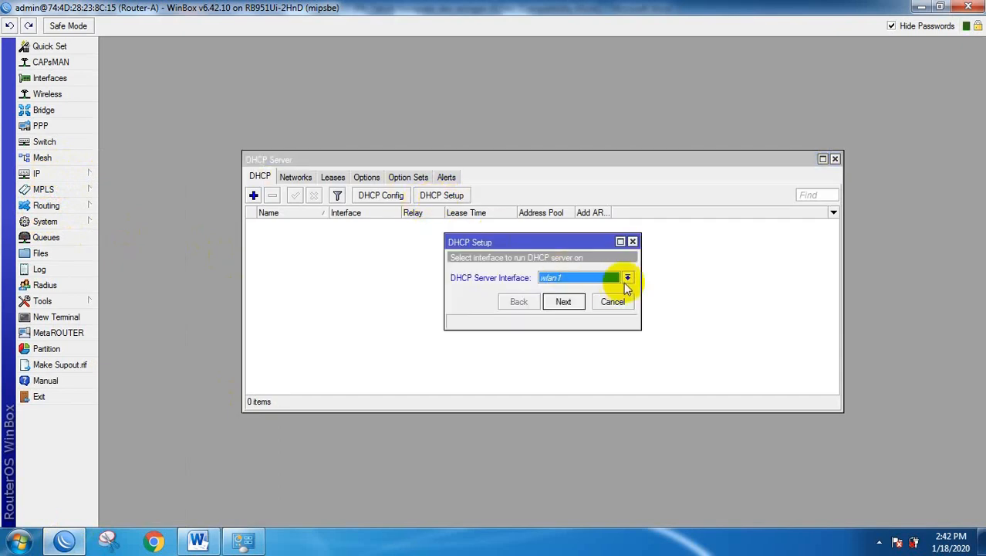
left_click(628, 279)
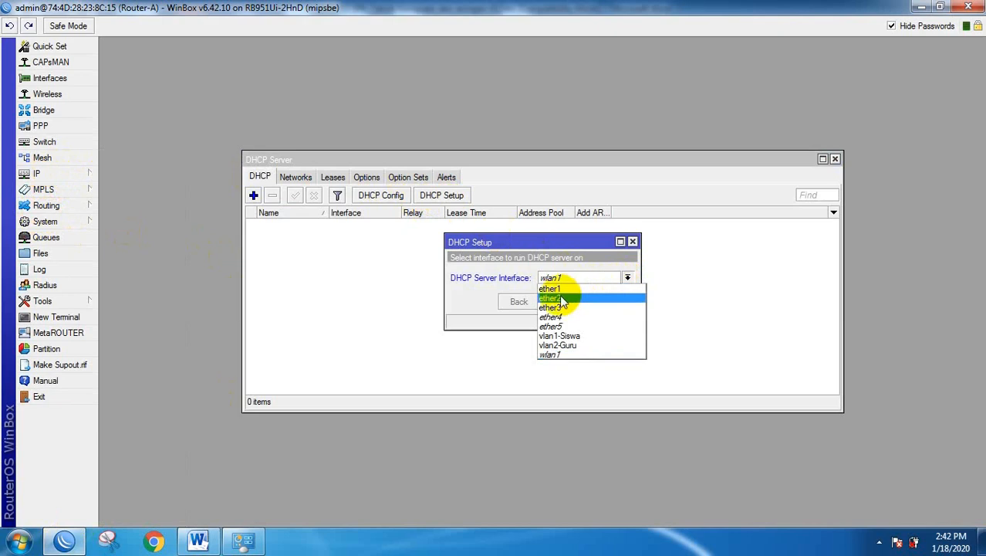
left_click(567, 338)
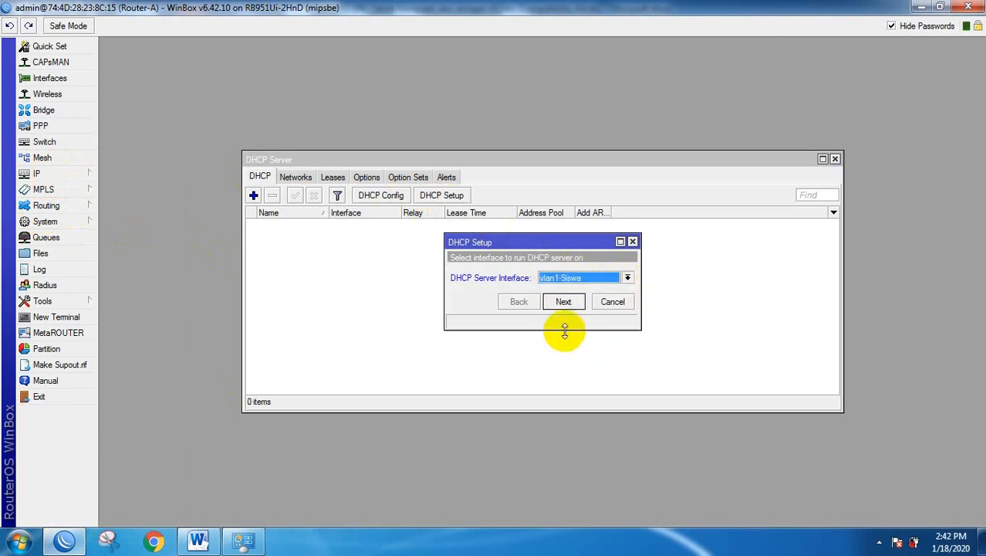
left_click(567, 301)
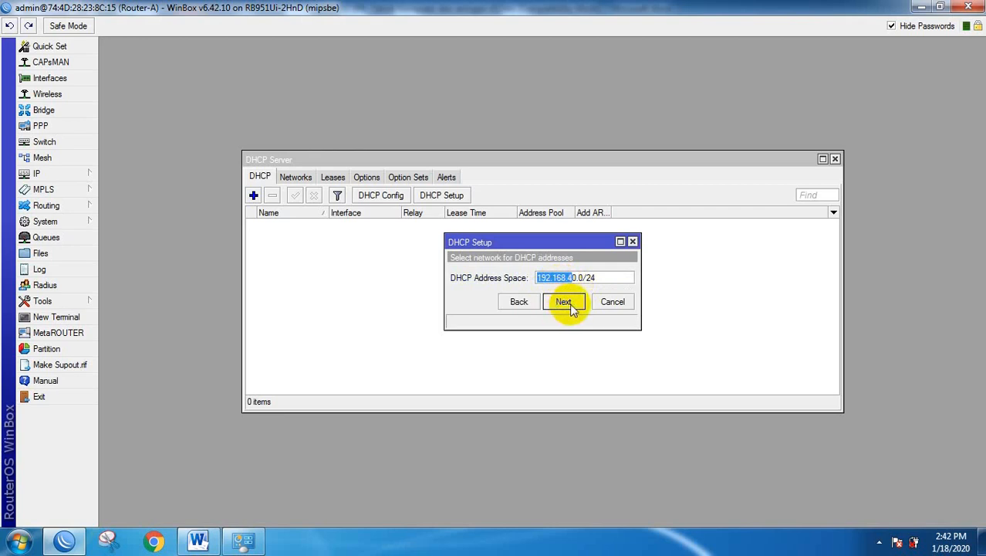
left_click(568, 301)
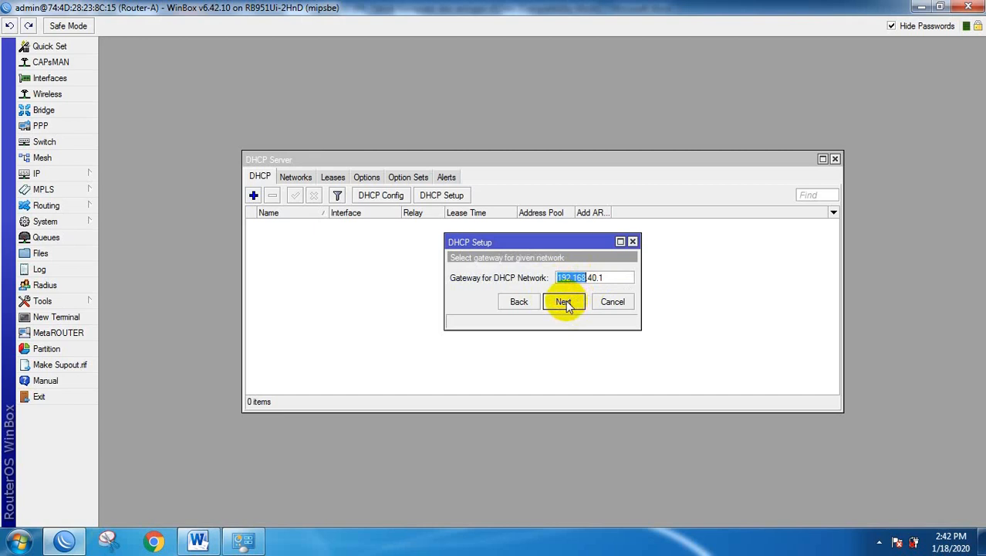
left_click(566, 304)
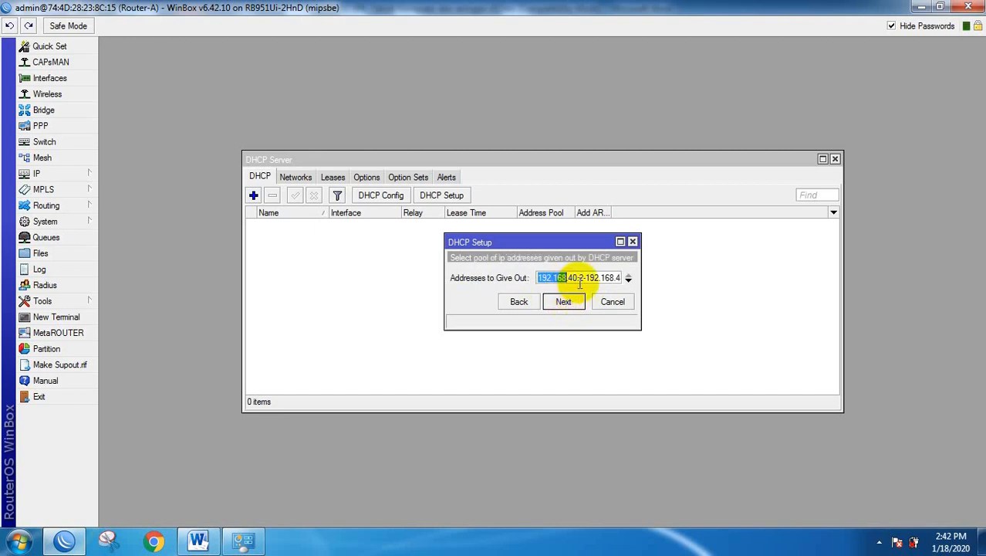
Check the VLAN 1 pool range in the Word spec and return to WinBox.
left_click(203, 538)
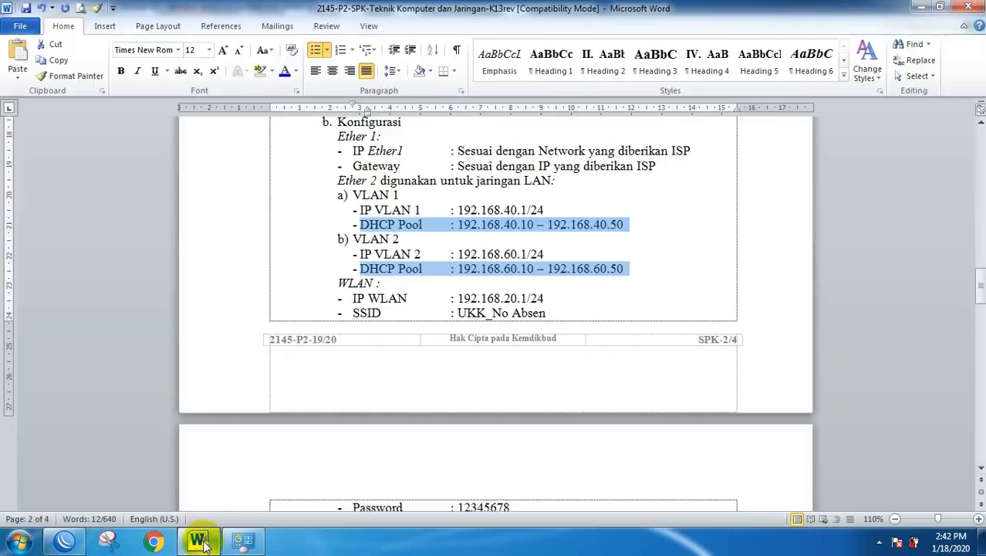
left_click(521, 225)
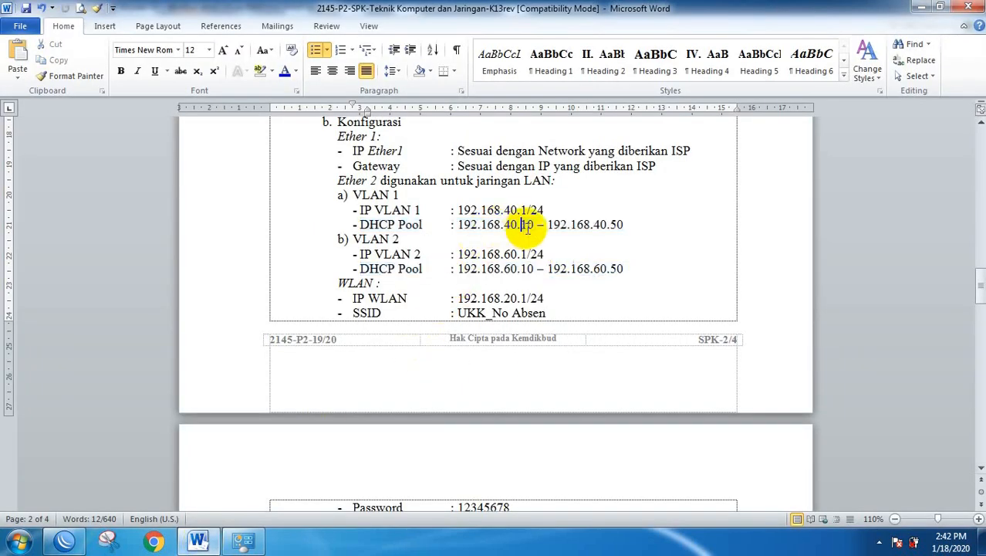
left_click_drag(611, 225, 617, 225)
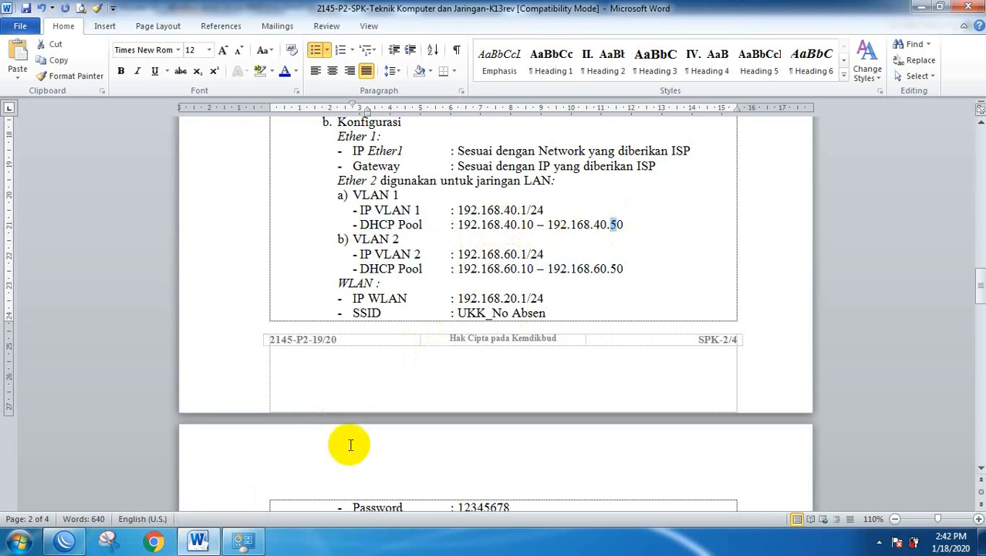
left_click(65, 540)
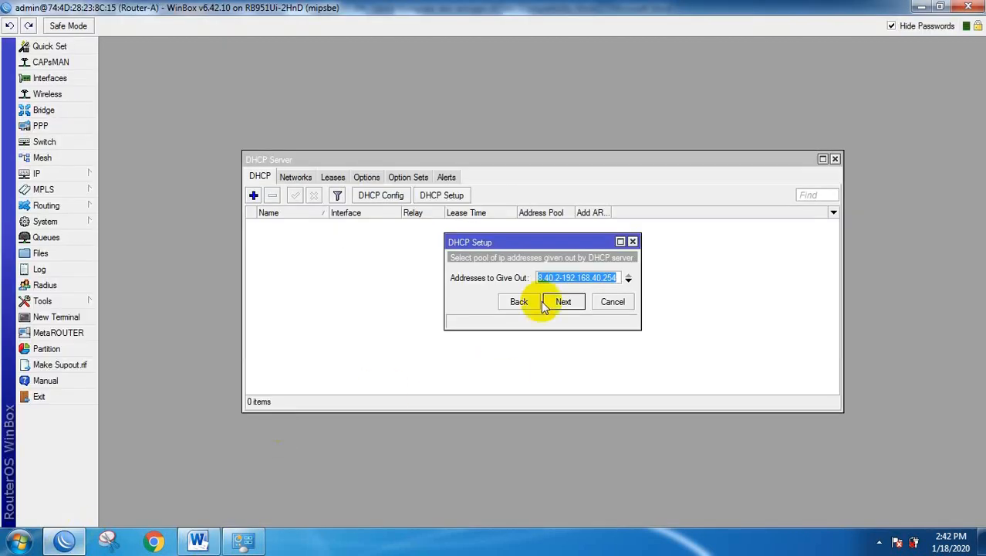
Change the pool to 192.168.40.10-192.168.40.50, keep DNS and the 10-minute lease, and finish.
left_click(606, 278)
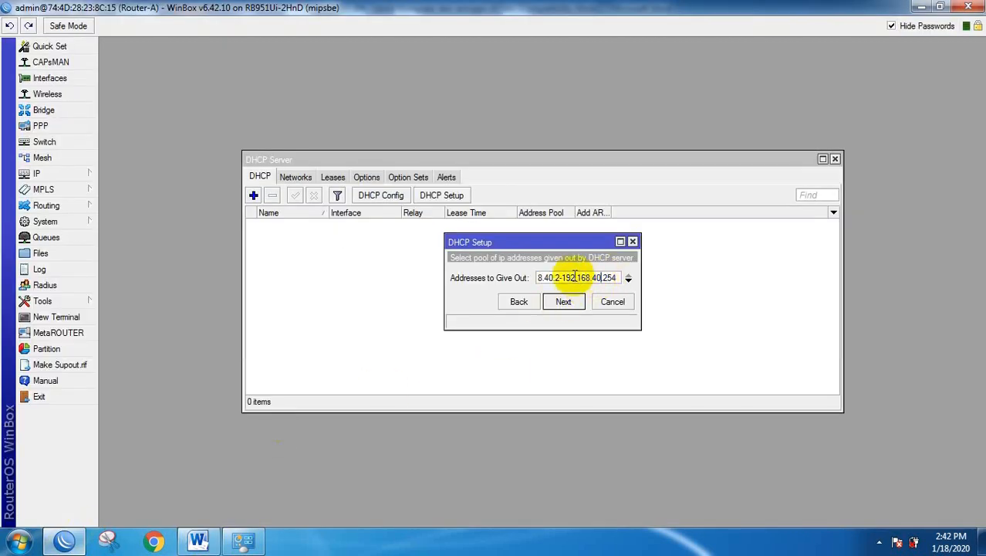
left_click(553, 277)
type("1")
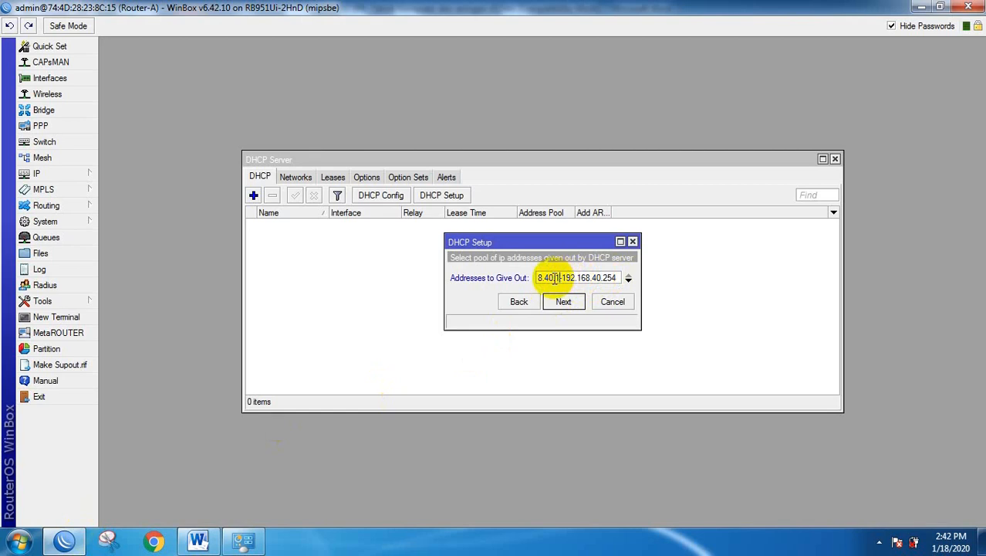
type("0")
left_click_drag(641, 268, 708, 265)
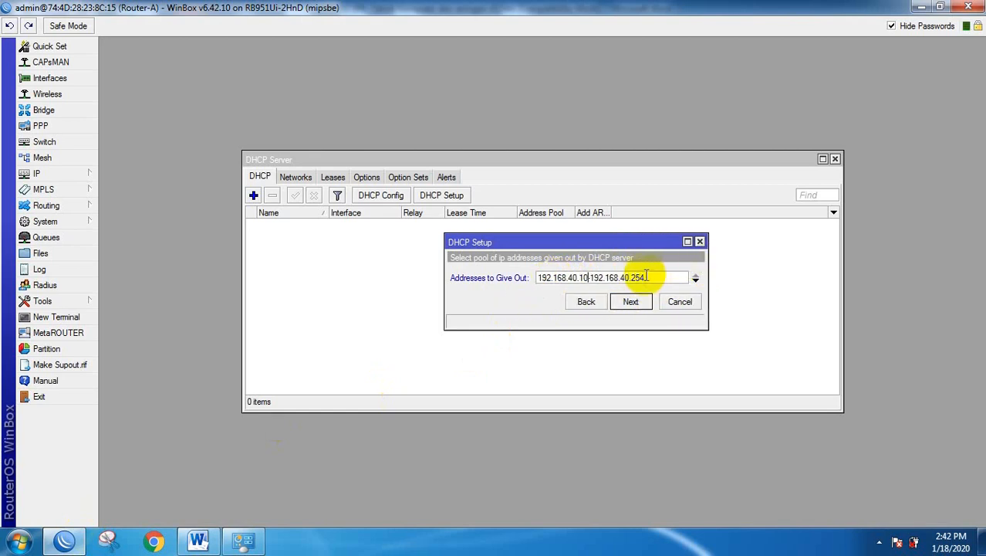
double_click(638, 278)
type("5")
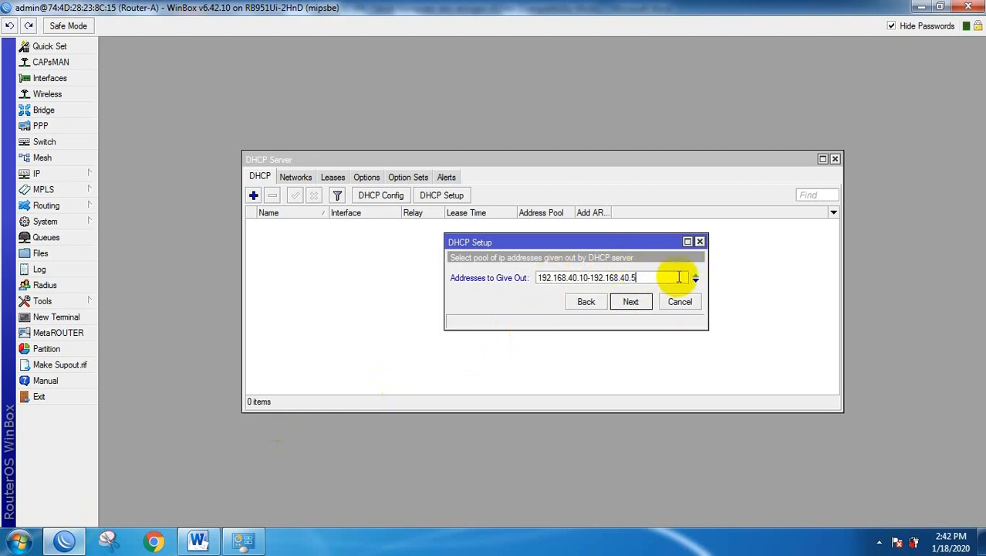
type("0")
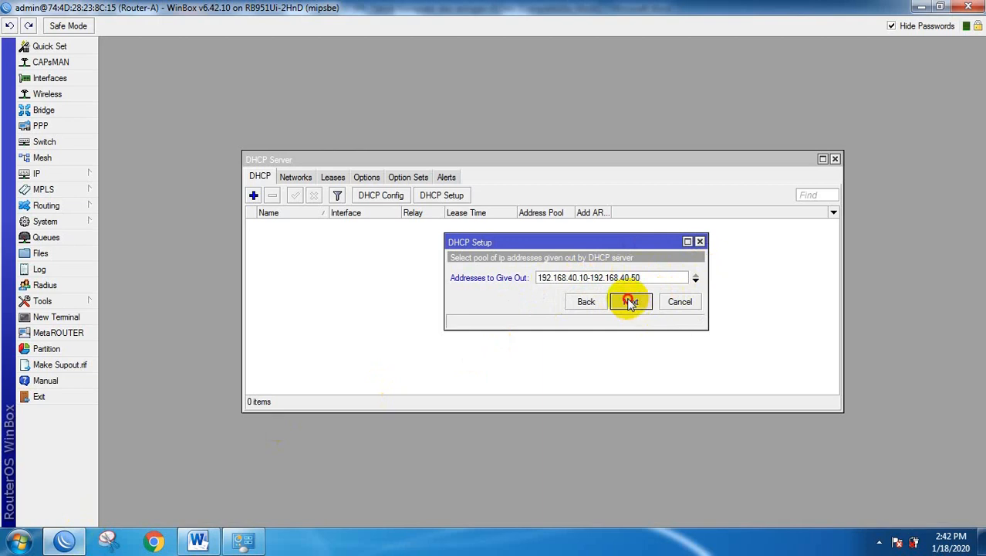
left_click(630, 302)
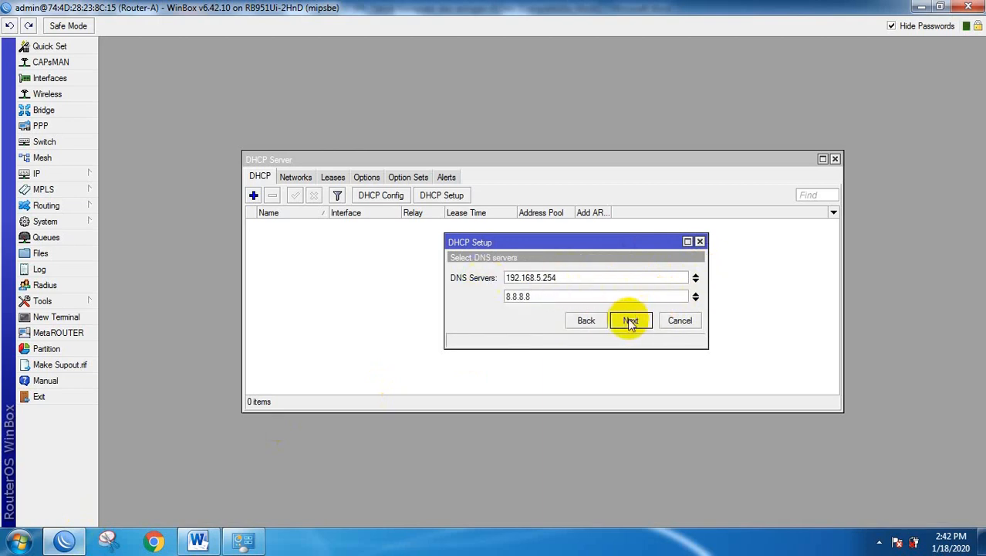
left_click(631, 323)
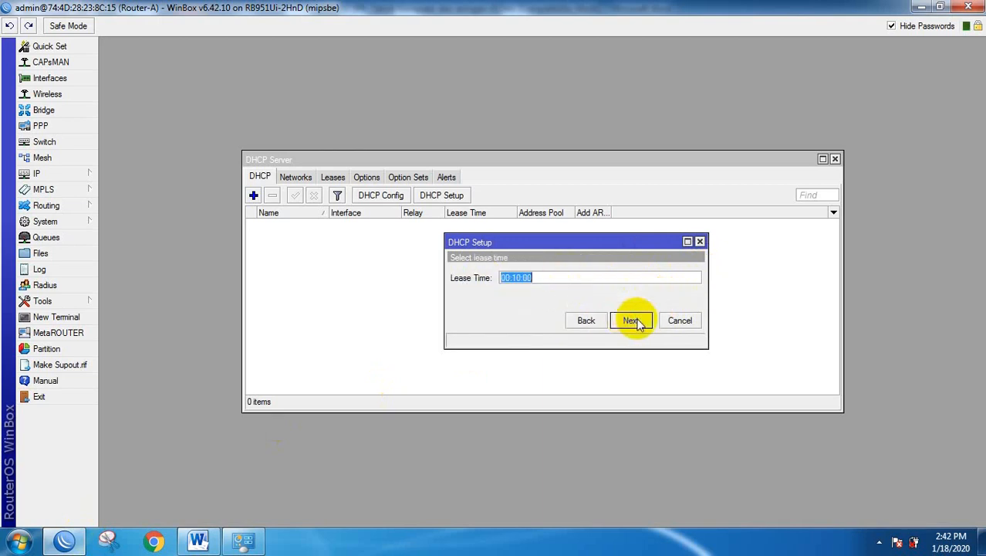
left_click(633, 321)
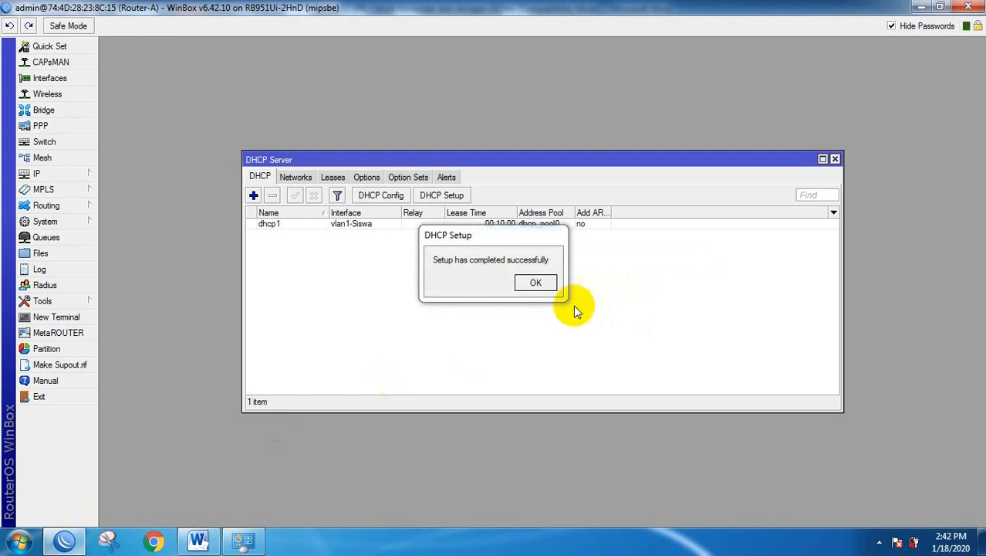
left_click(531, 279)
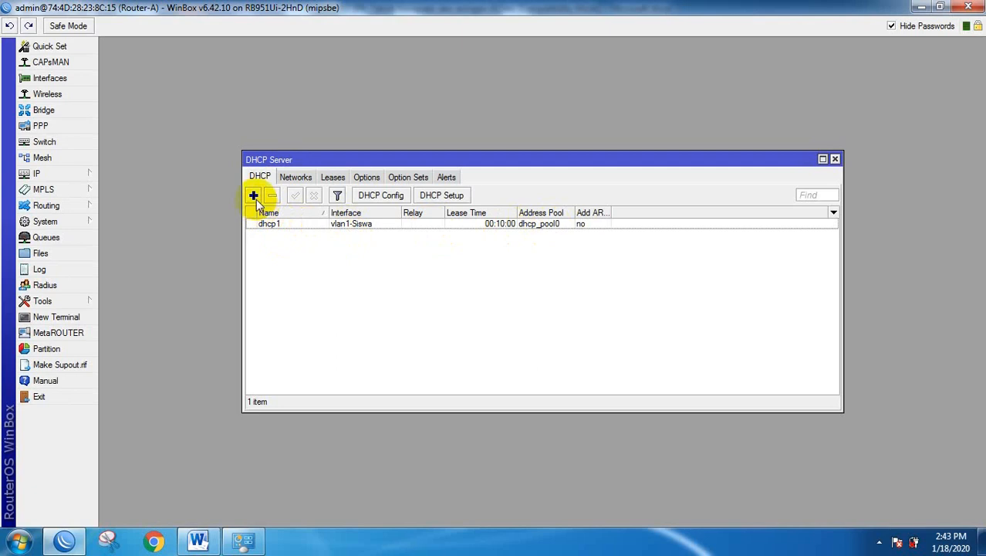
Start DHCP Setup on vlan2-Guru, accepting 192.168.60.0/24 with gateway 192.168.60.1.
left_click(440, 196)
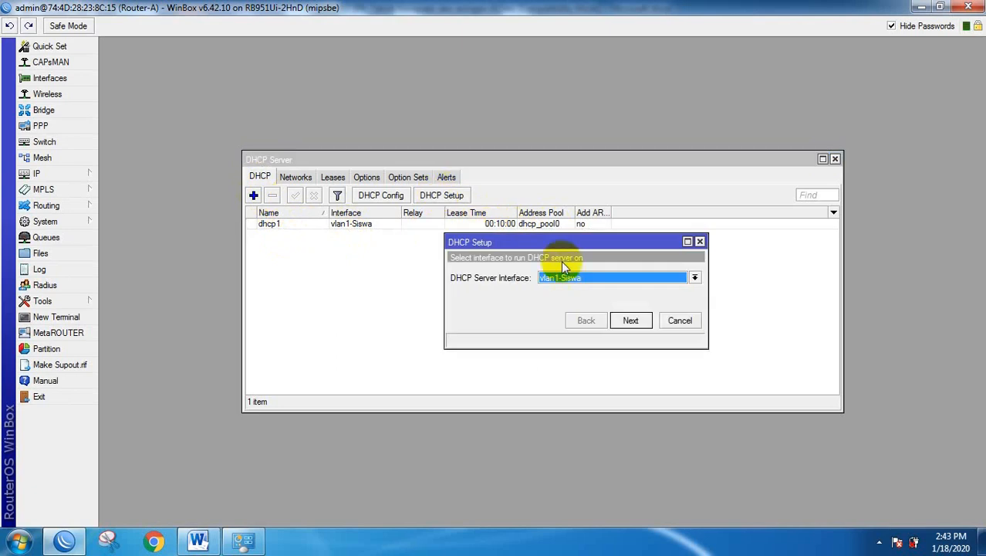
left_click(695, 277)
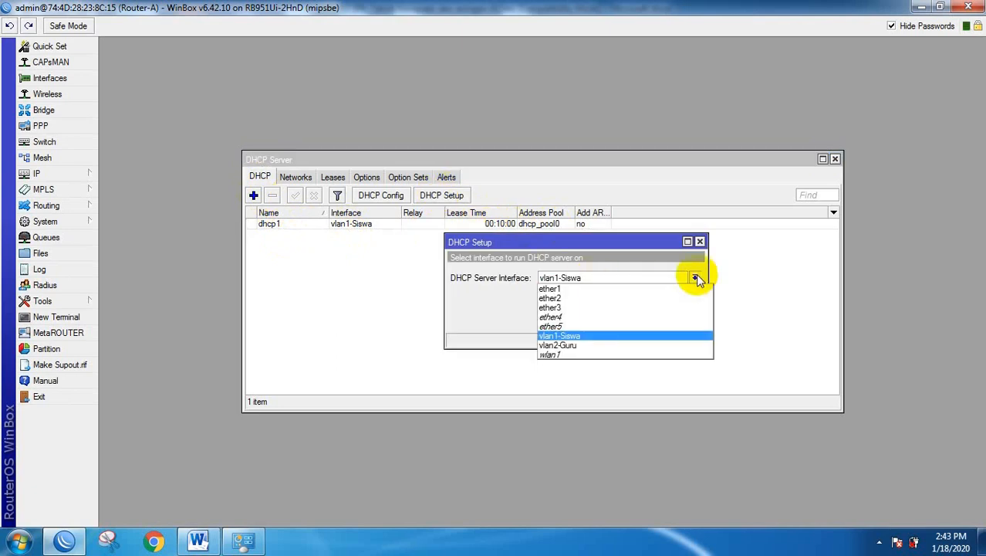
left_click(569, 345)
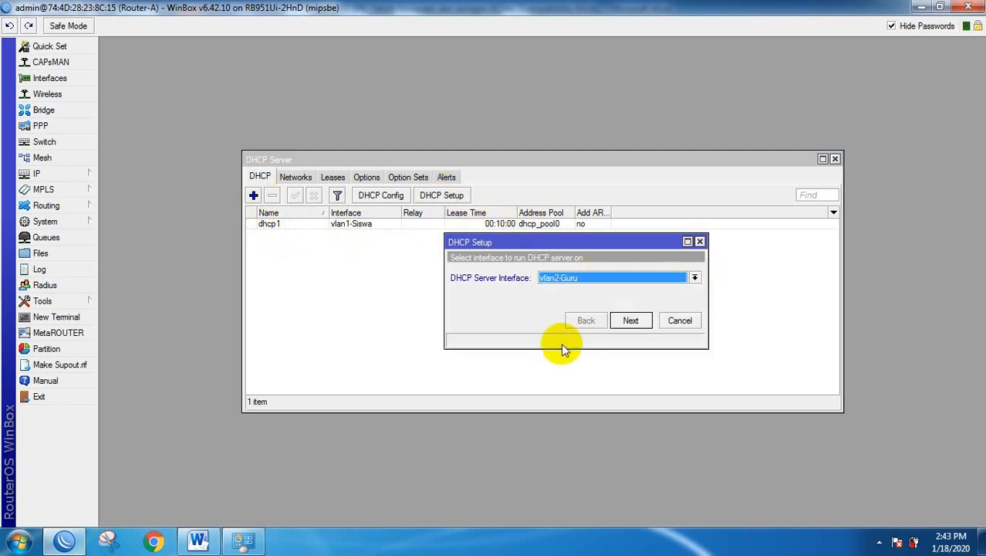
left_click(631, 321)
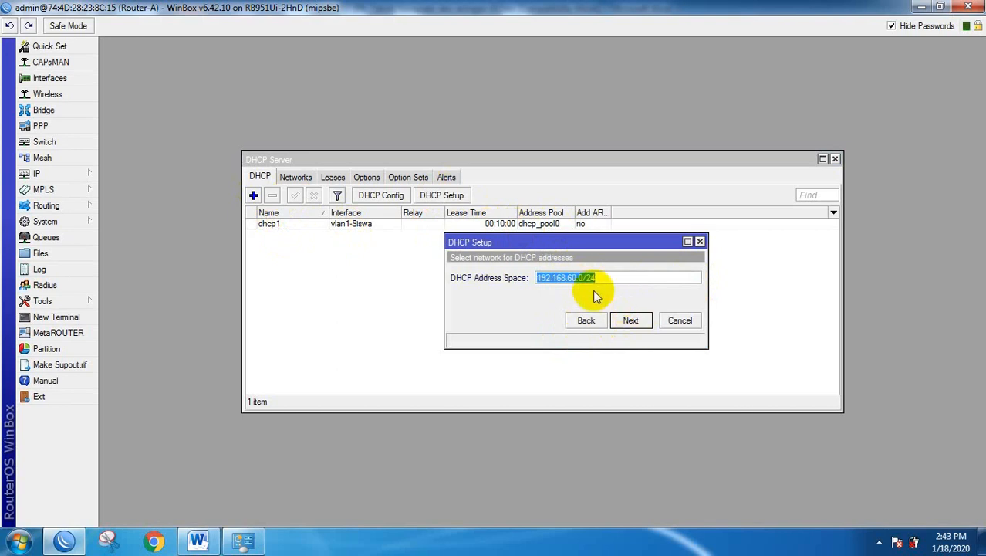
left_click(632, 320)
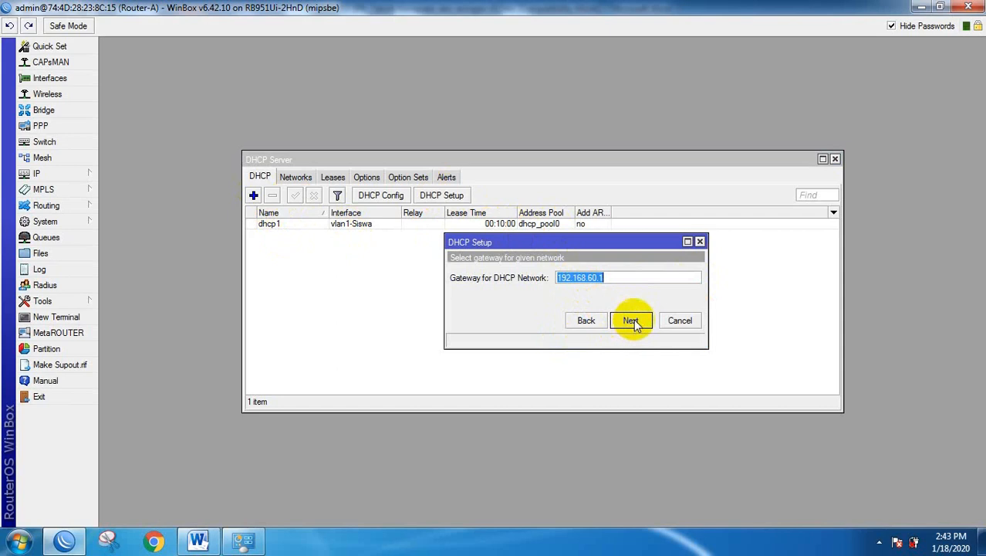
left_click(632, 320)
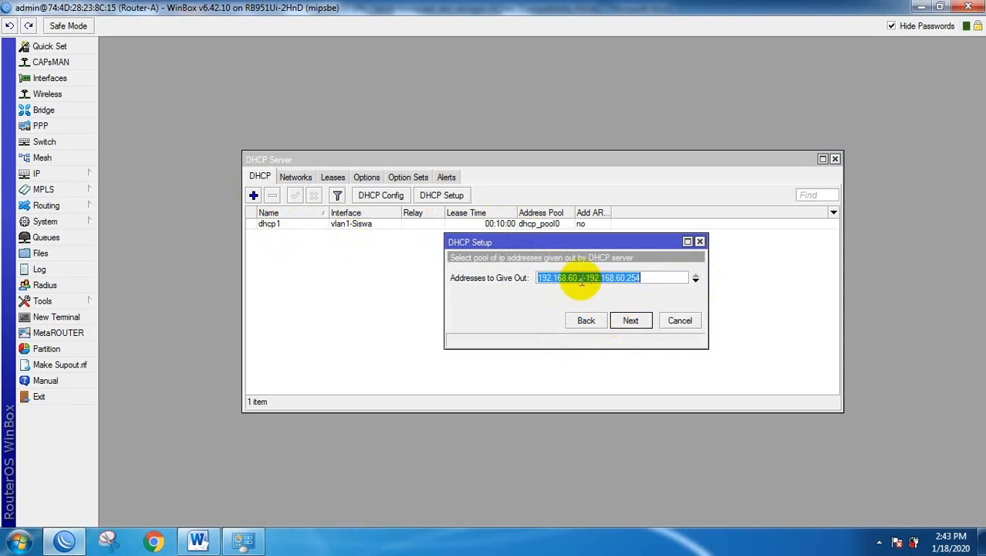
Set the pool to 192.168.60.10-192.168.60.50, keep DNS and the 10-minute lease, and finish.
left_click(579, 280)
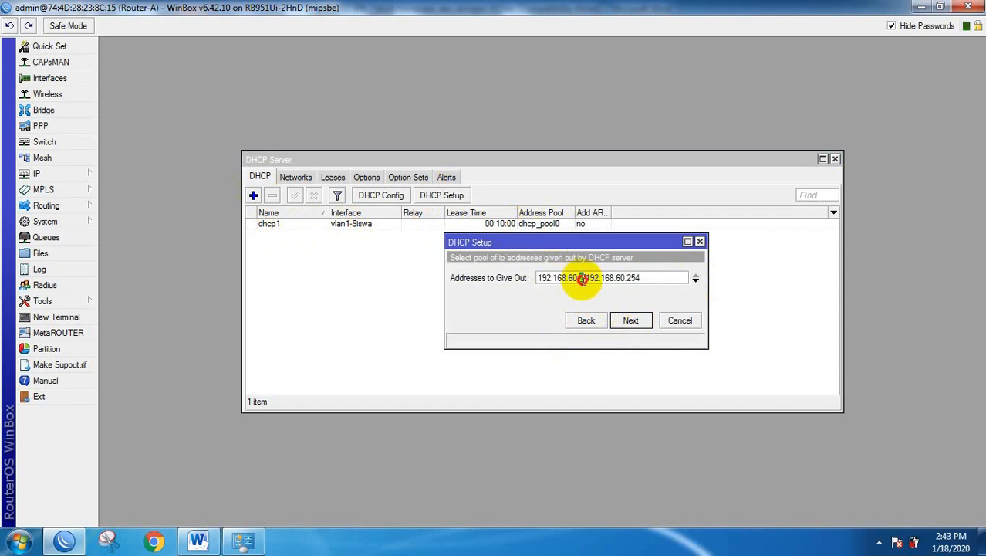
double_click(582, 279)
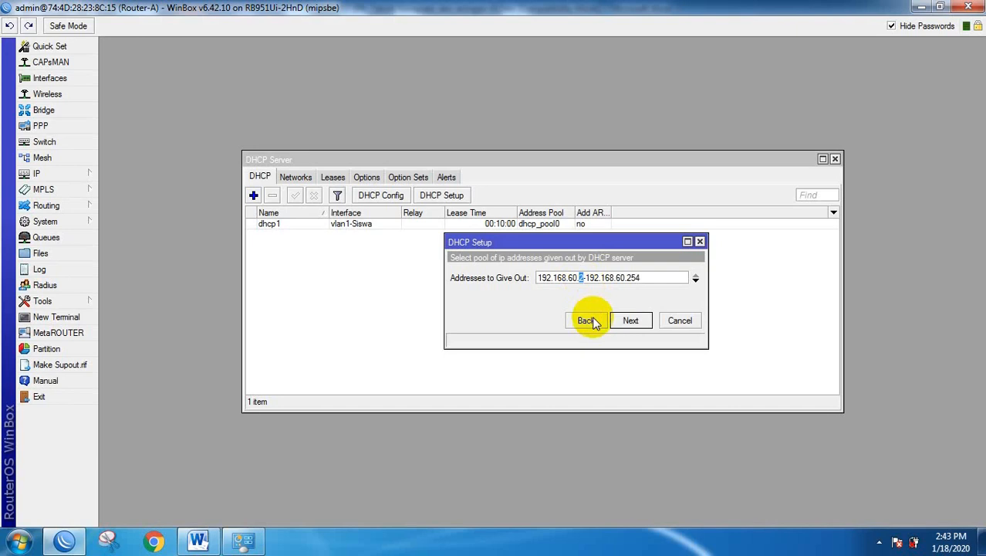
type("10")
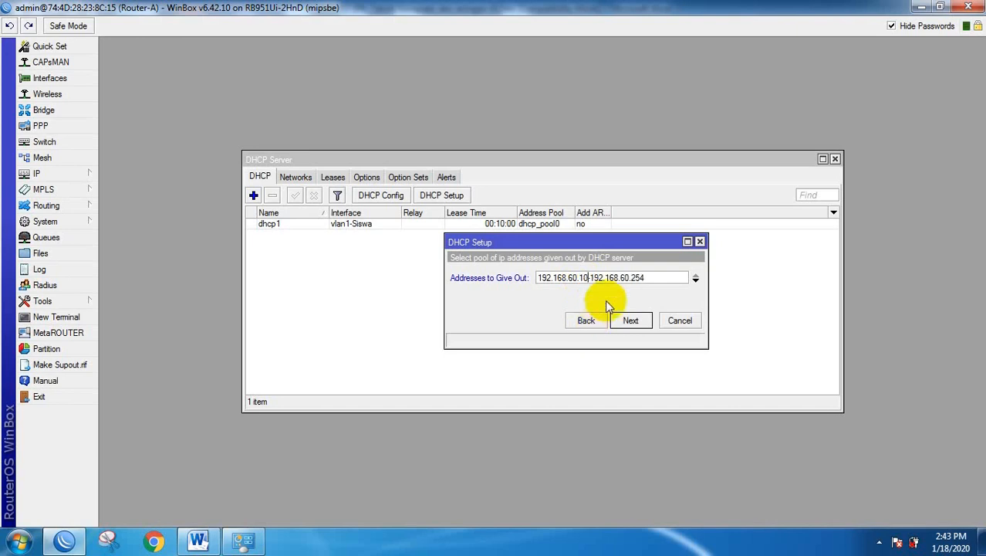
left_click(632, 278)
left_click_drag(633, 279, 653, 277)
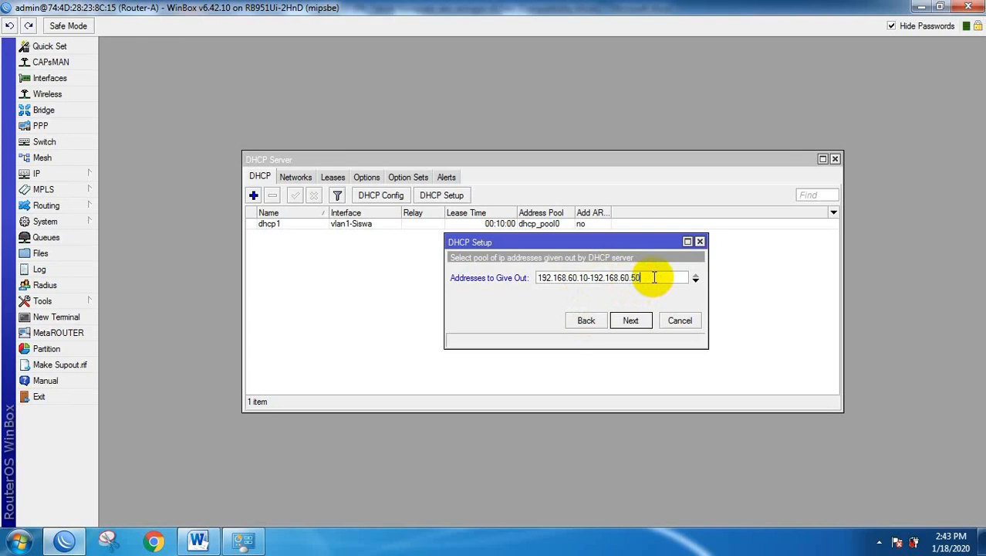
left_click(630, 319)
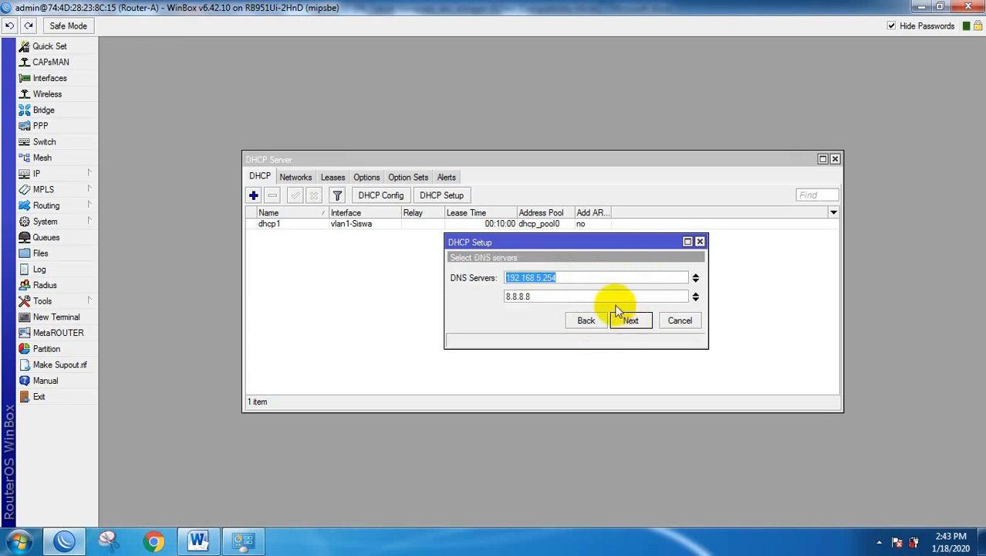
left_click(630, 320)
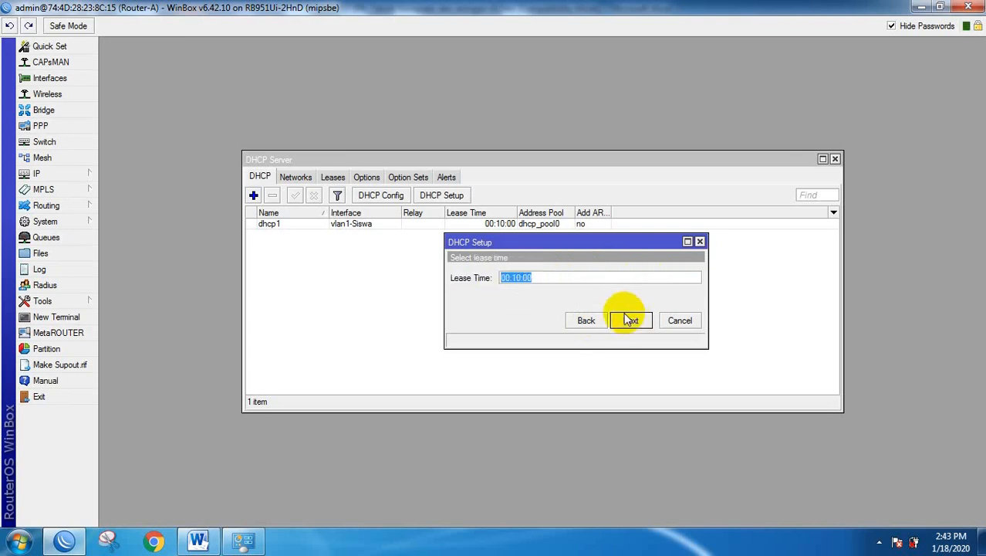
left_click(631, 320)
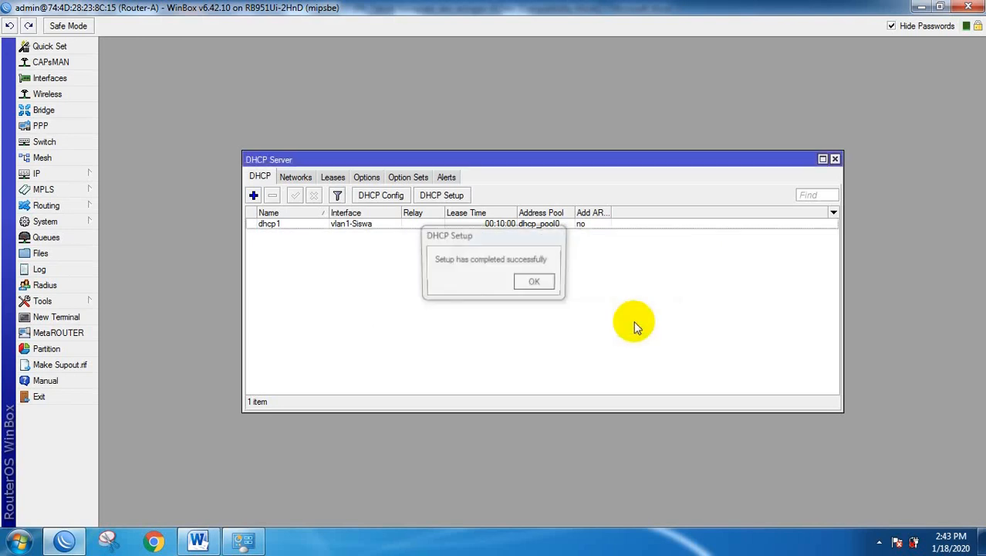
left_click(536, 284)
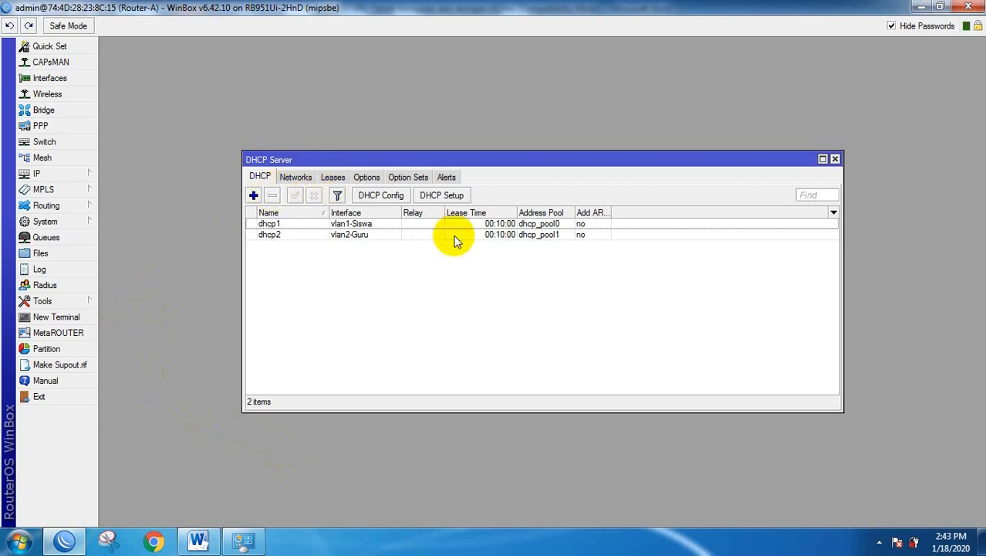
Start DHCP Setup on wlan1, accepting 192.168.20.0/24 with gateway 192.168.20.1.
left_click(441, 195)
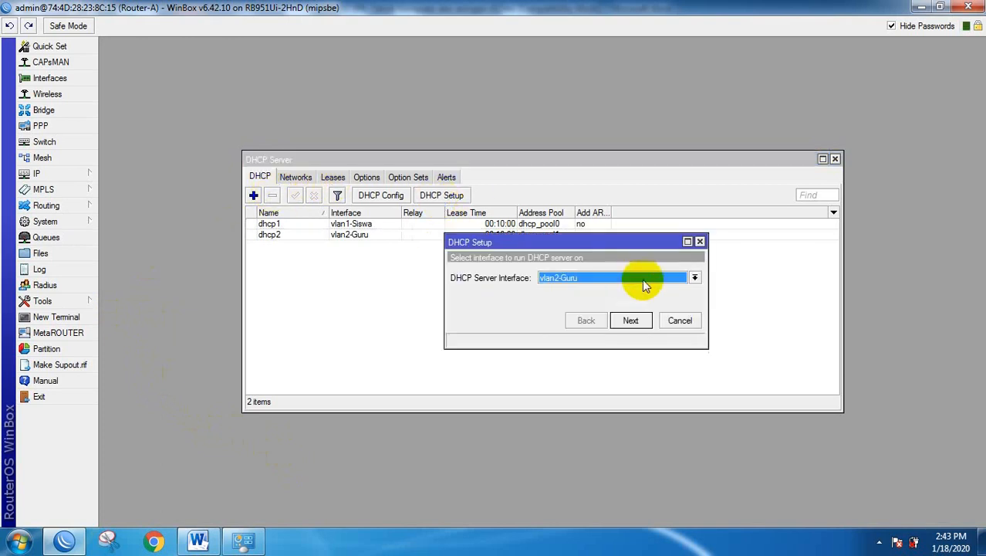
left_click(695, 279)
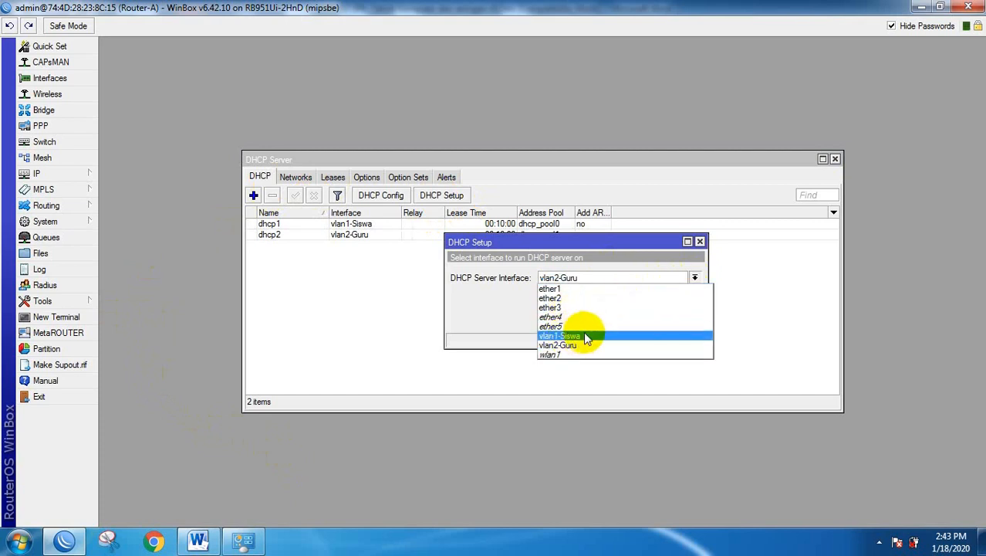
left_click(550, 355)
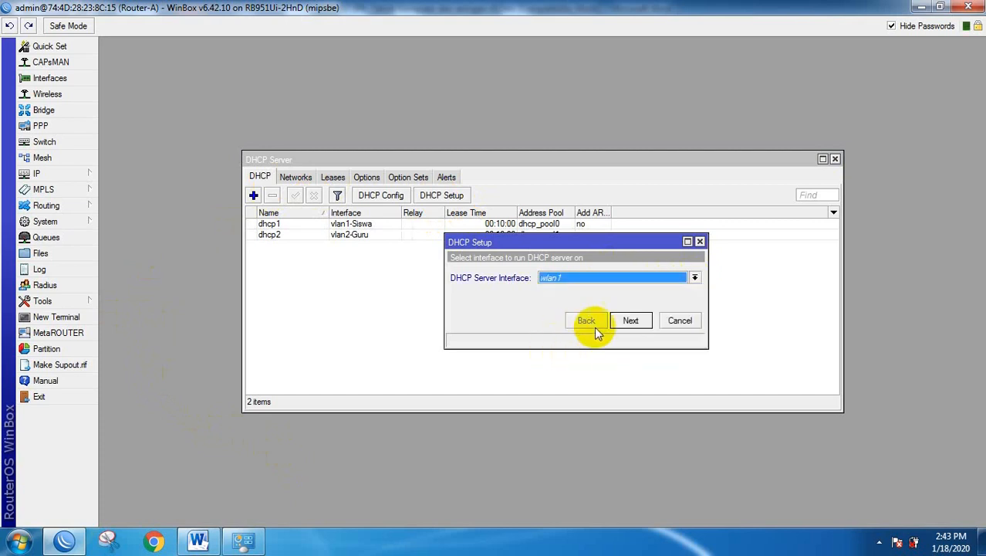
left_click(632, 321)
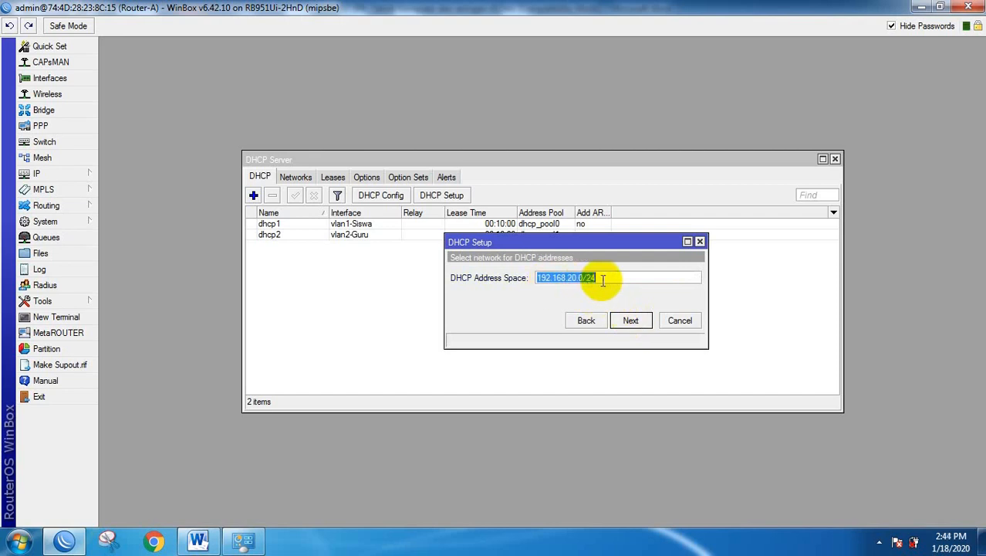
left_click(633, 321)
left_click(633, 321)
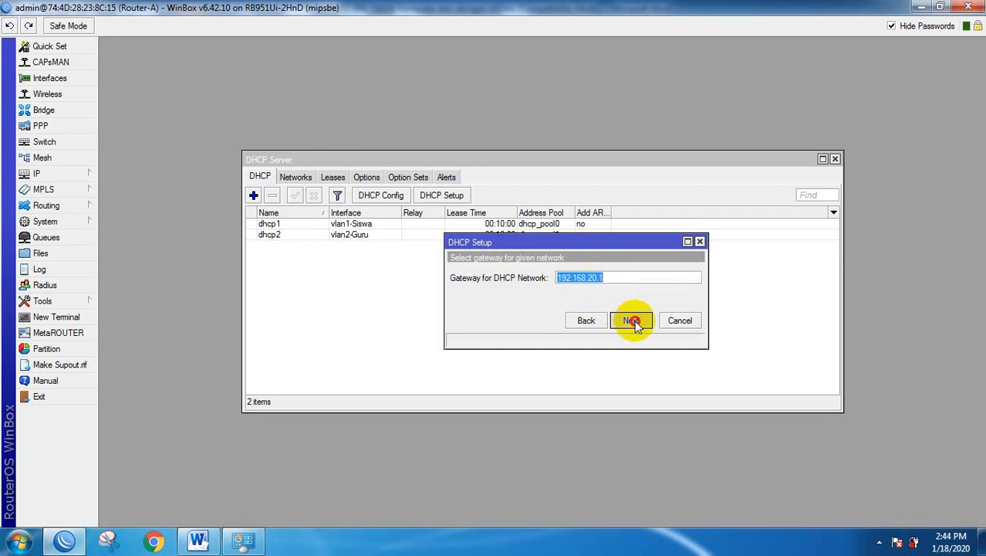
Set the pool to 192.168.20.10-192.168.20.50, keep the defaults, finish, and select dhcp3.
left_click(580, 278)
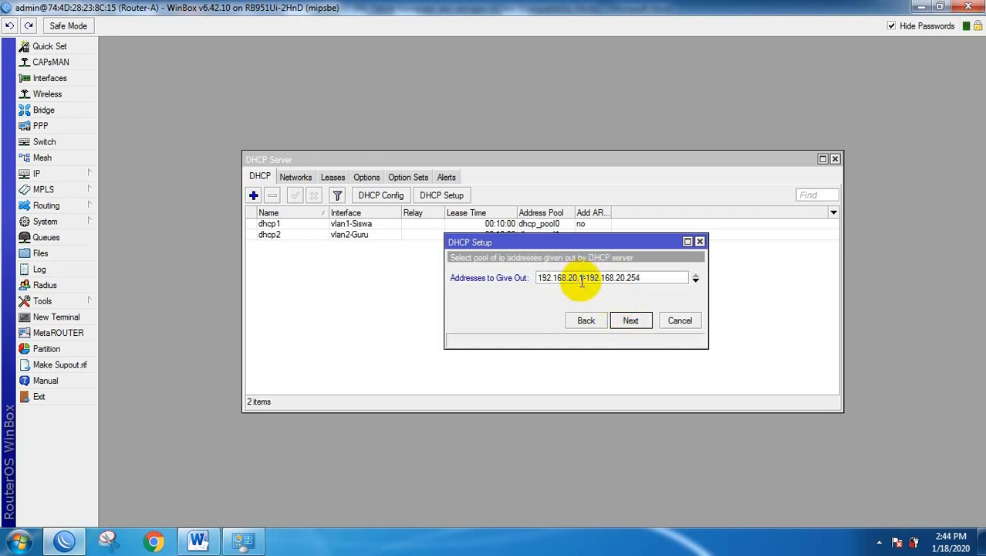
type("0")
left_click_drag(631, 278, 655, 277)
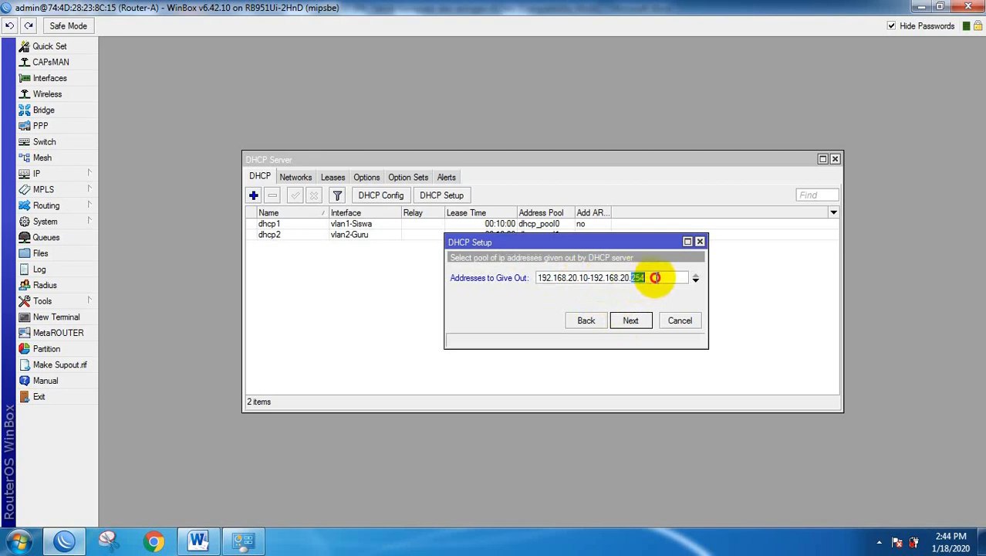
left_click(632, 321)
left_click(631, 320)
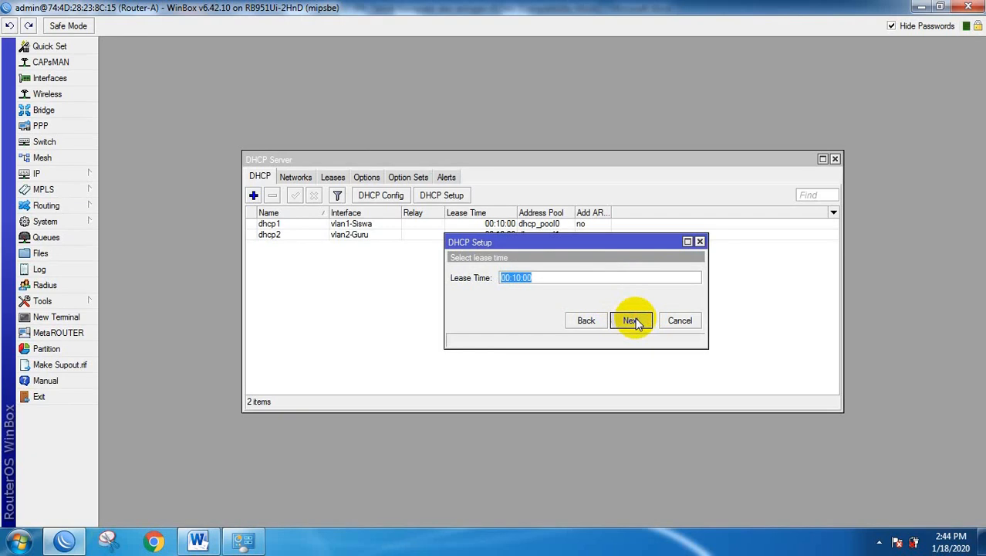
left_click(634, 321)
left_click(537, 283)
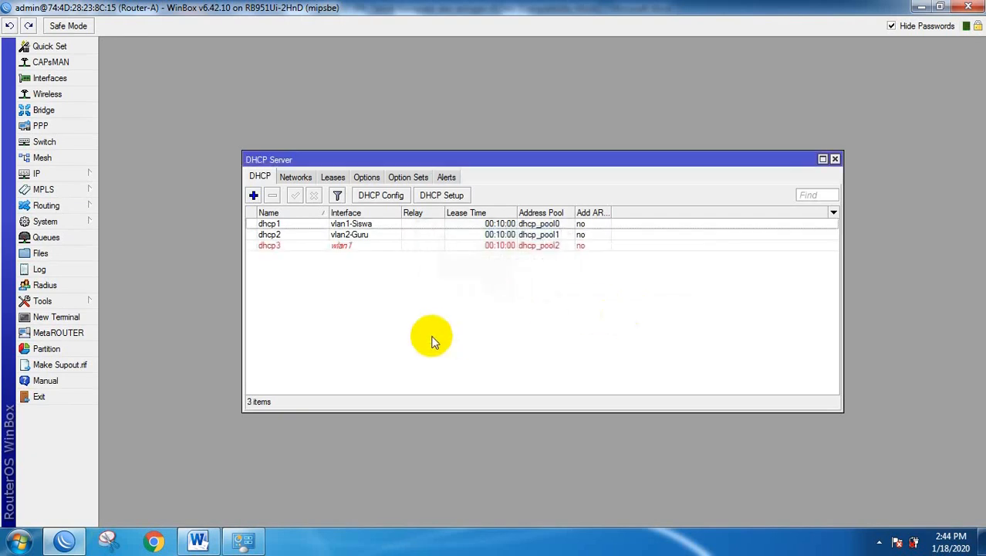
left_click(340, 247)
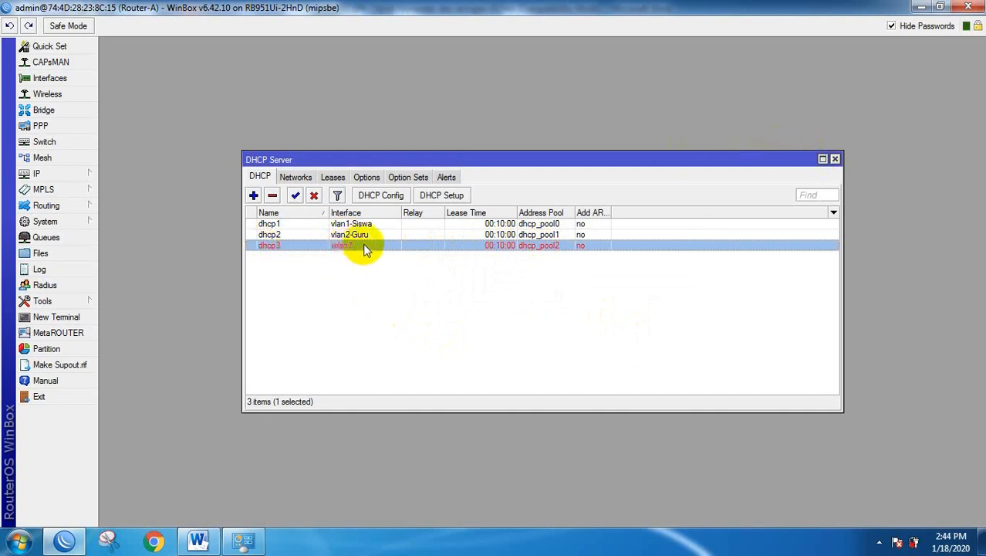
Close the DHCP Server list and show the wireless security profiles.
left_click(835, 158)
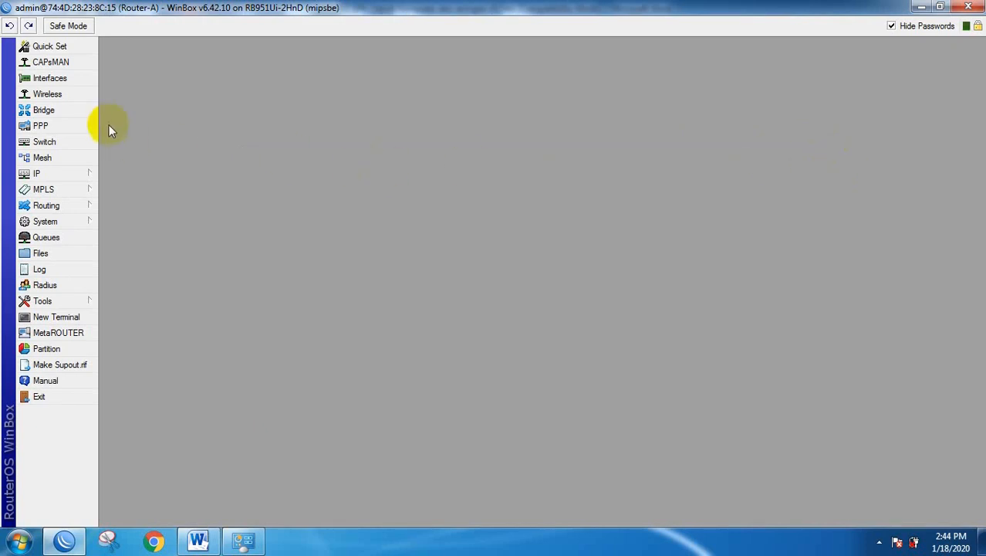
left_click(54, 94)
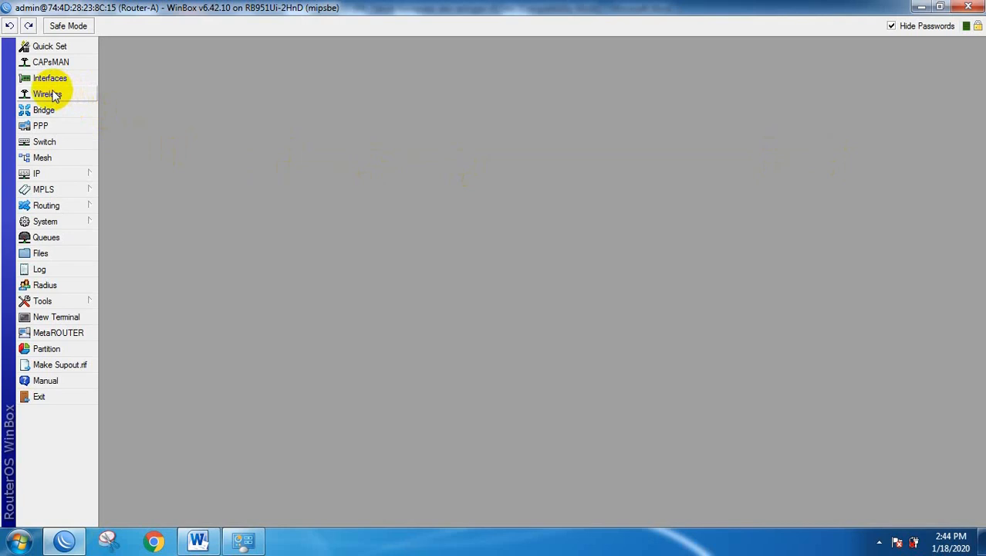
left_click(48, 94)
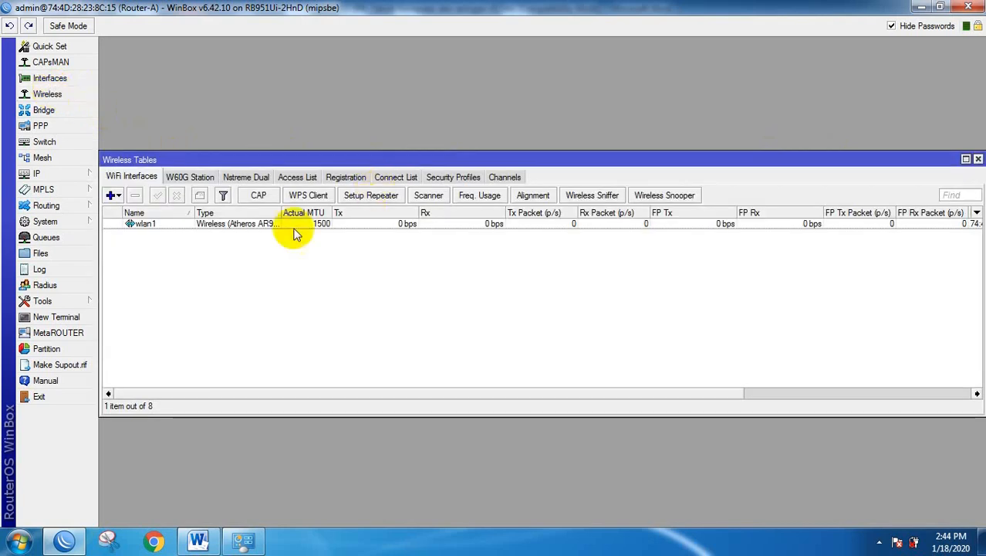
left_click(139, 224)
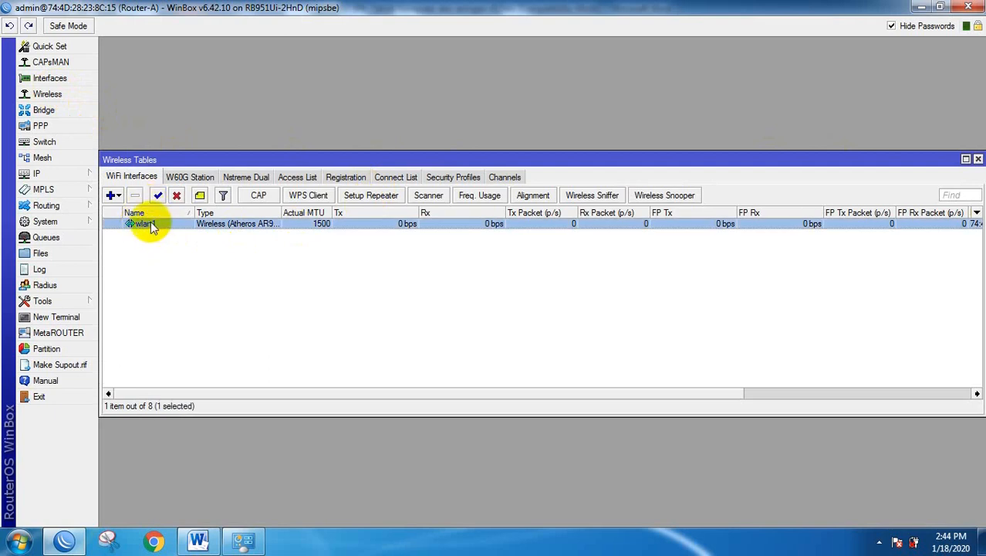
left_click(455, 182)
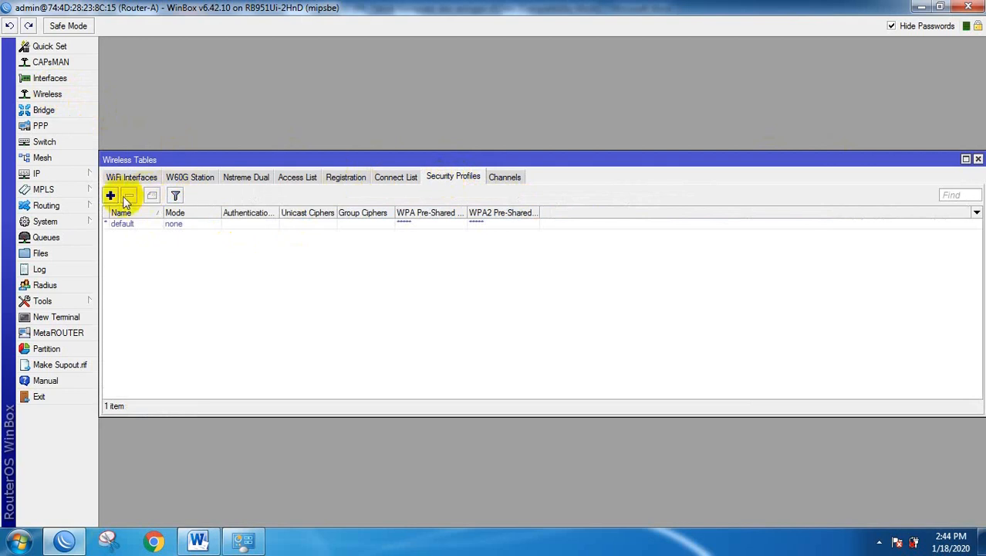
Add a new security profile with tkip enabled for unicast and group ciphers.
left_click(110, 195)
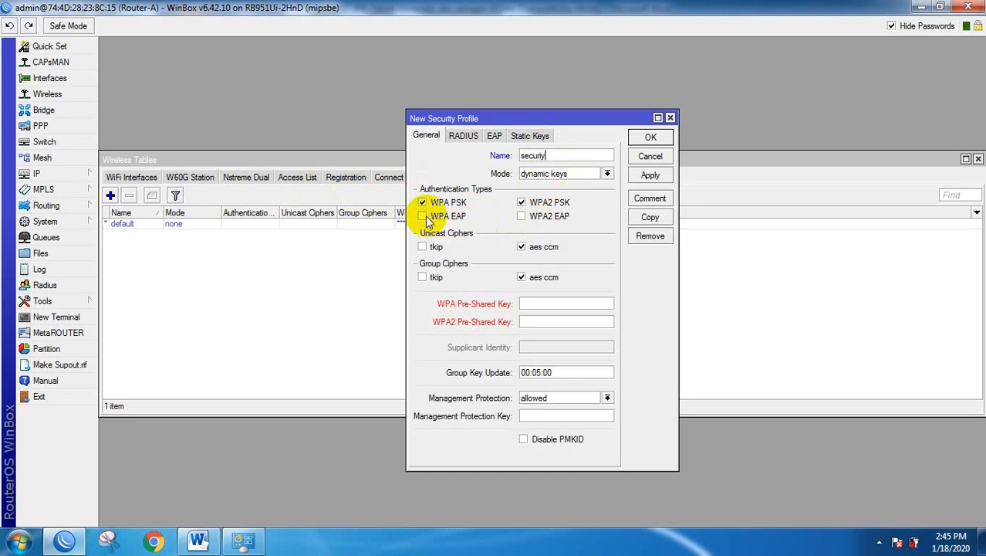
left_click(423, 247)
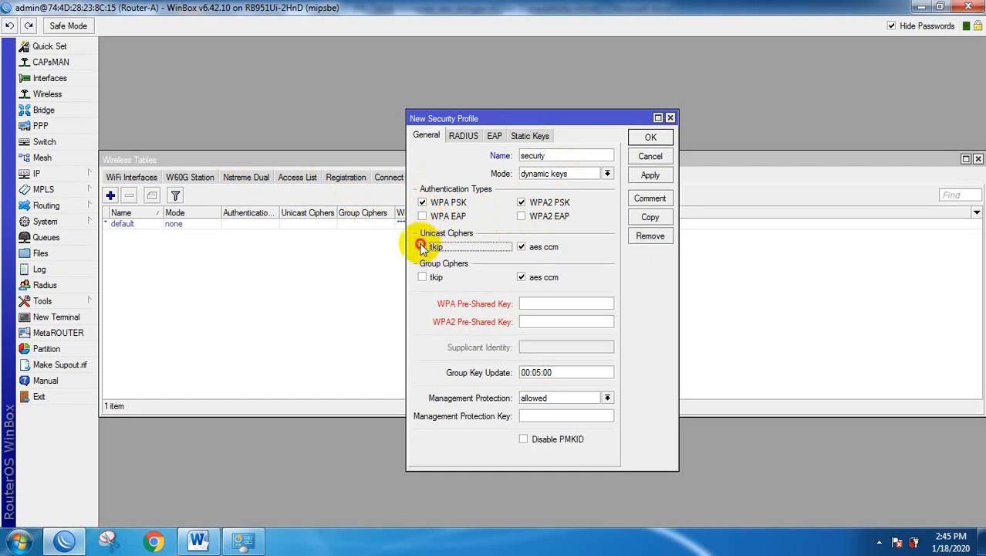
left_click(423, 278)
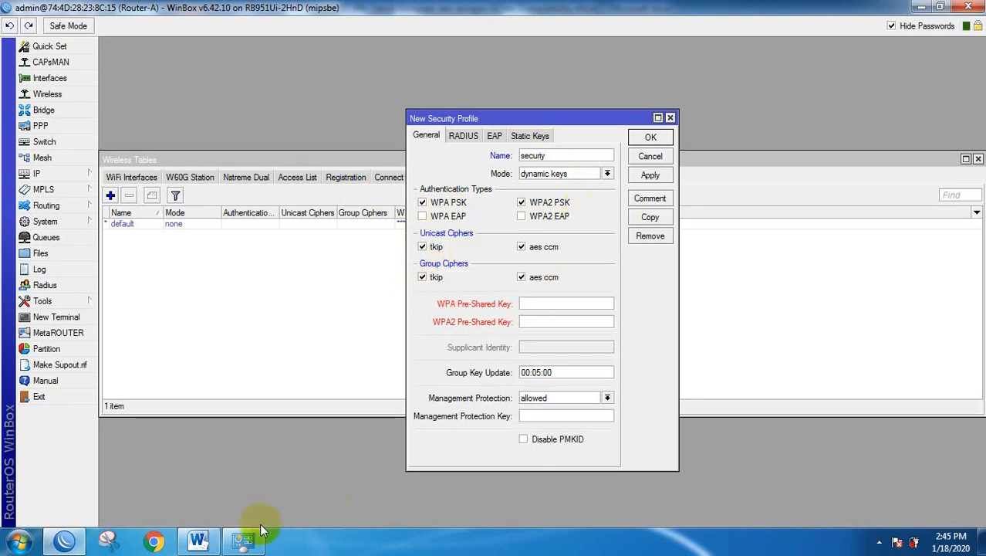
left_click(199, 540)
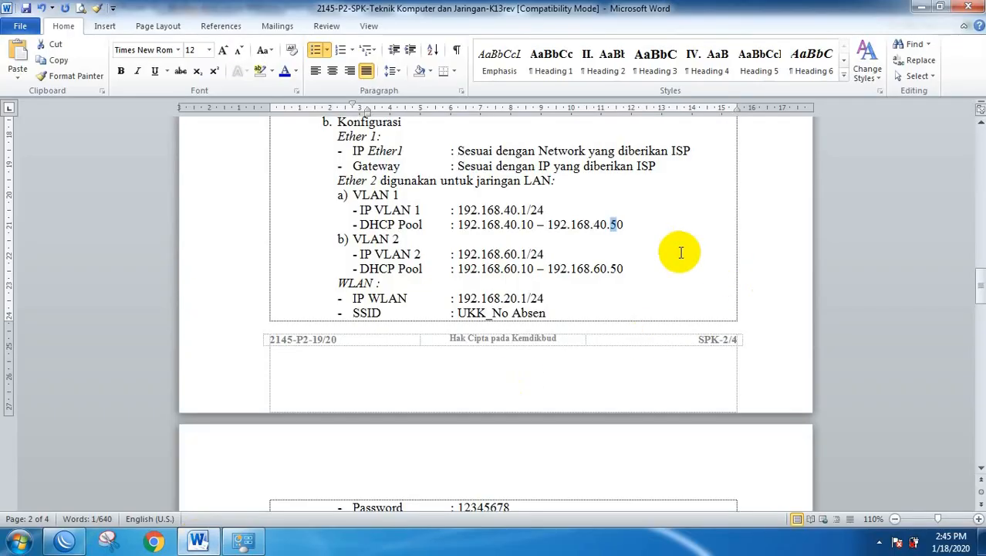
Scroll to the WLAN password on the task sheet and select its value.
scroll(680, 253, "down", 6)
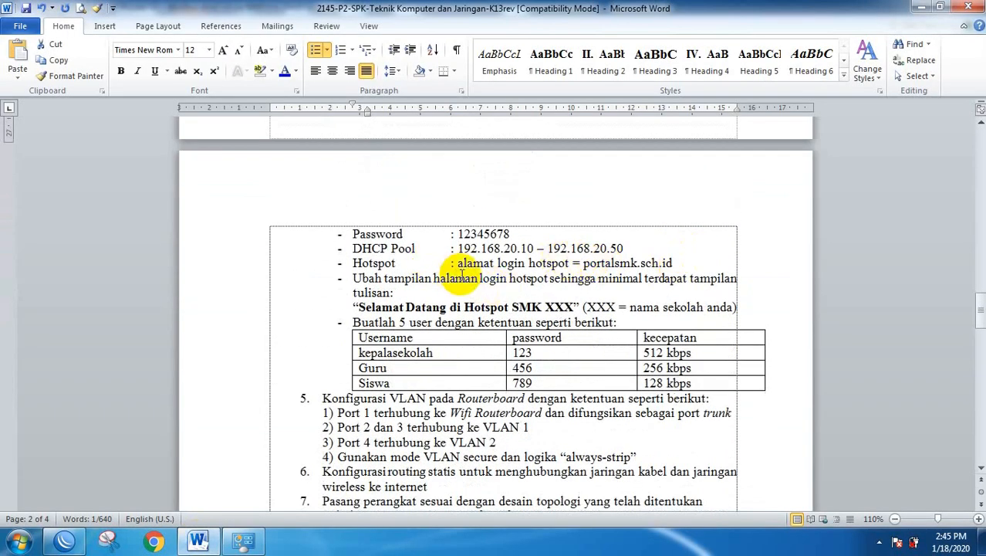
scroll(461, 274, "up", 6)
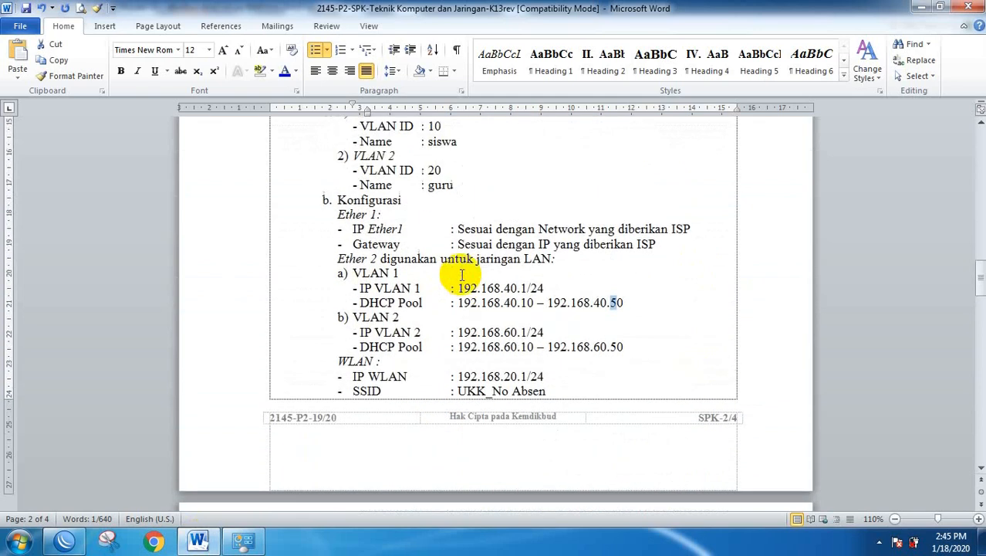
scroll(461, 274, "up", 1)
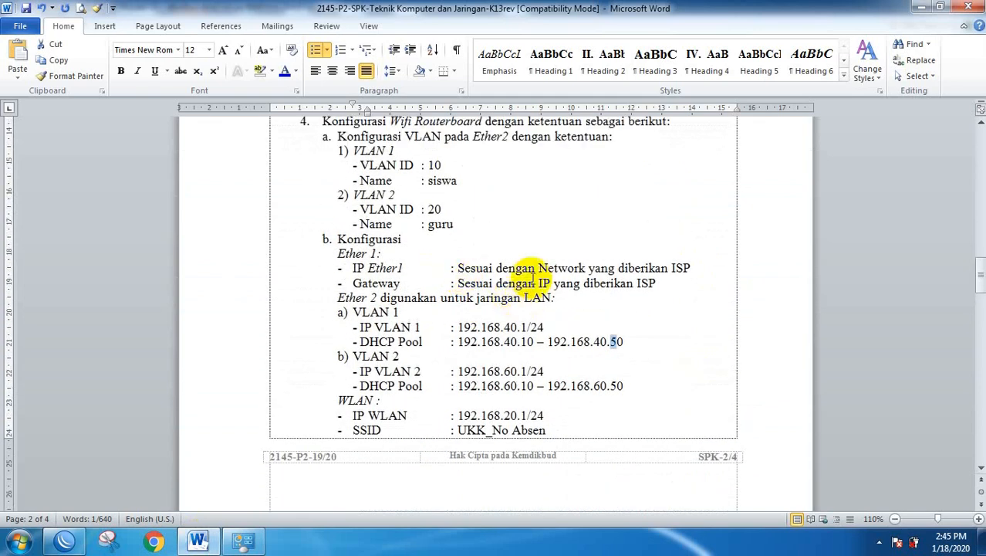
scroll(533, 278, "down", 3)
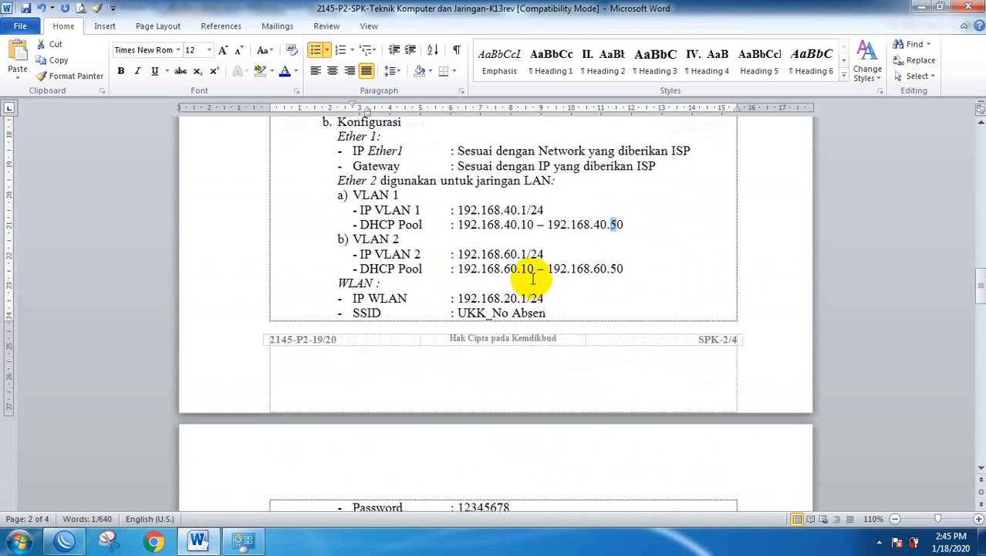
scroll(532, 278, "down", 4)
scroll(532, 278, "down", 2)
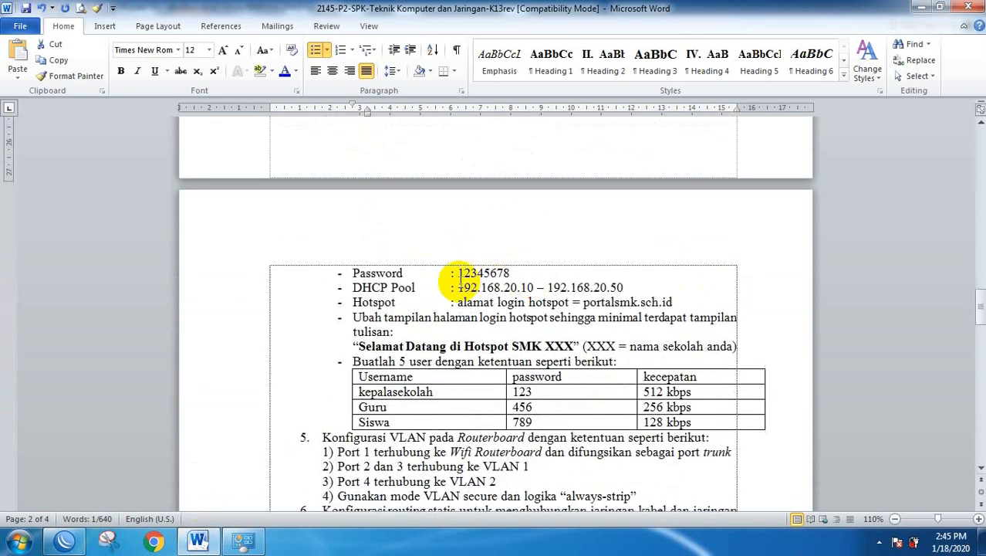
left_click_drag(460, 273, 509, 276)
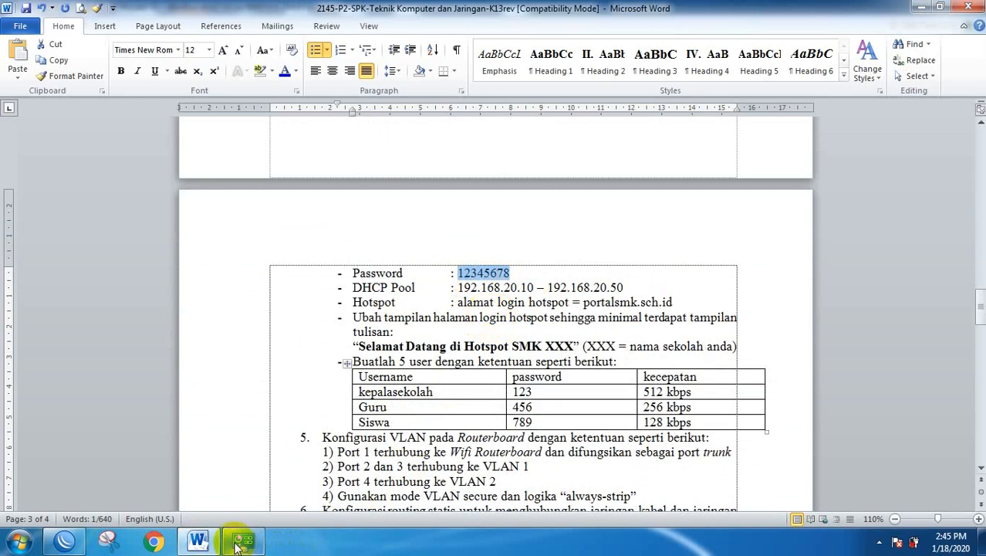
mouse_move(125, 542)
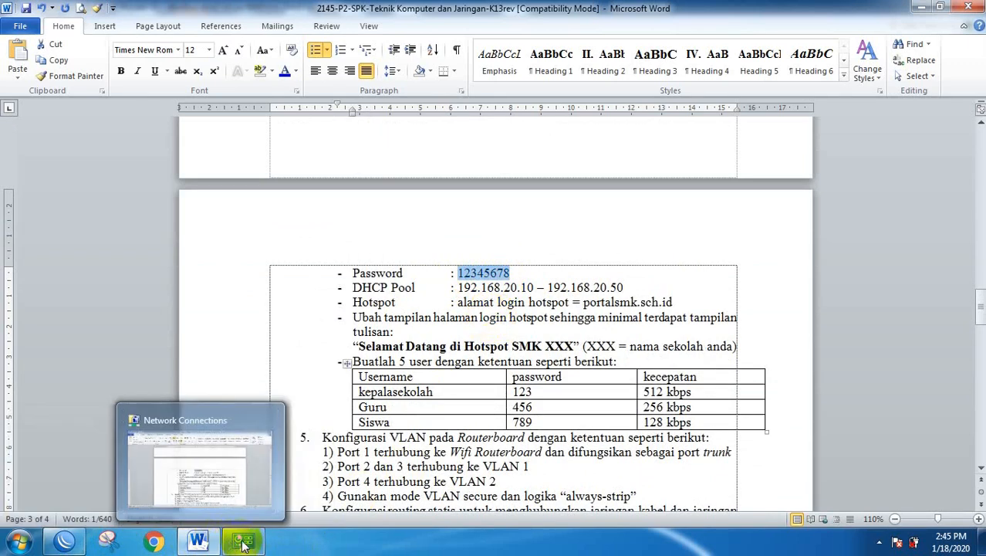
Paste the WLAN password as both WPA and WPA2 pre-shared keys and save the profile.
left_click(65, 542)
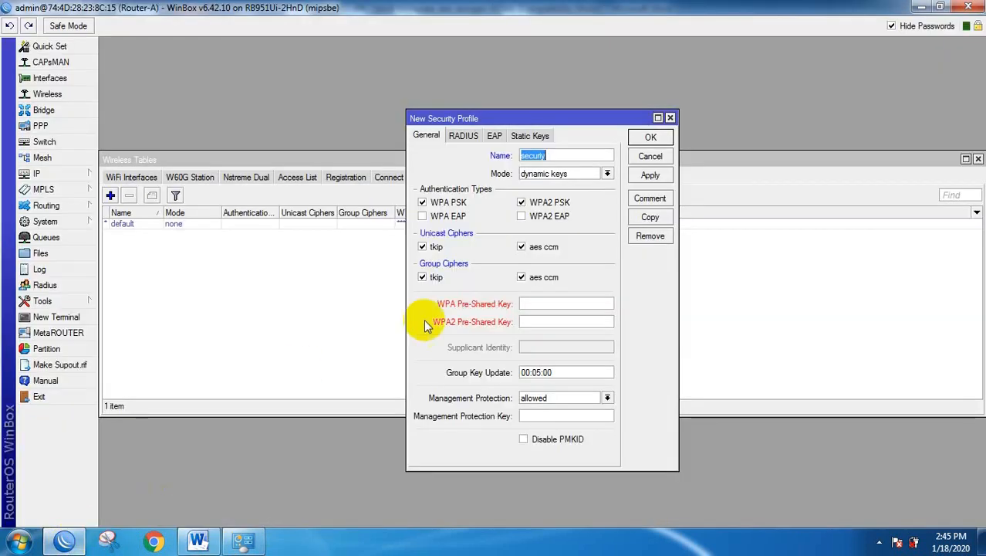
left_click(531, 304)
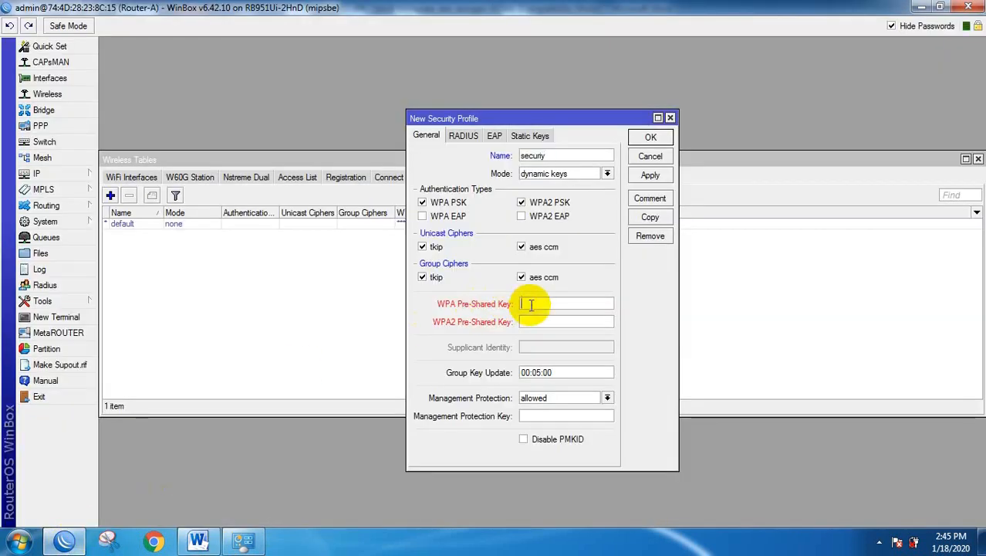
key("ctrl+v")
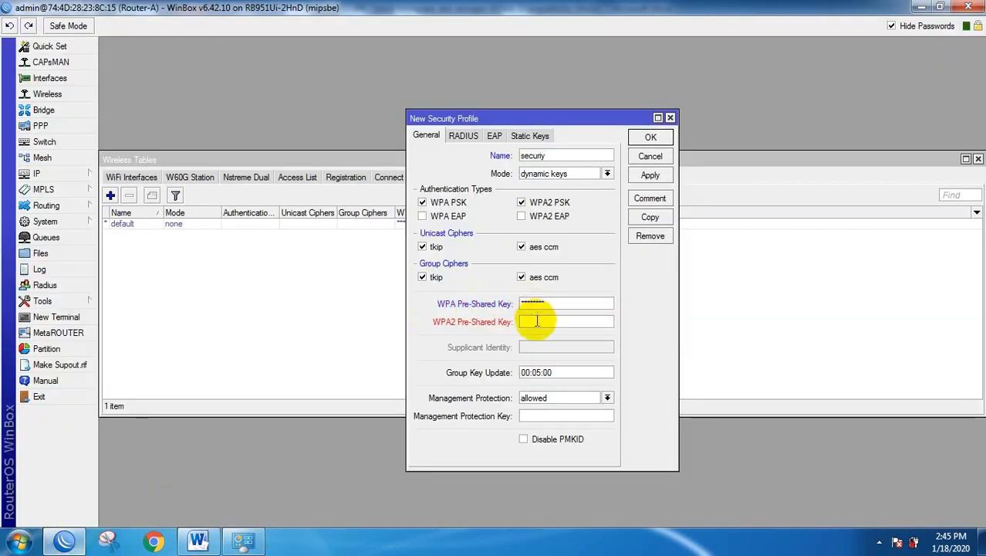
left_click(536, 324)
key("ctrl+v")
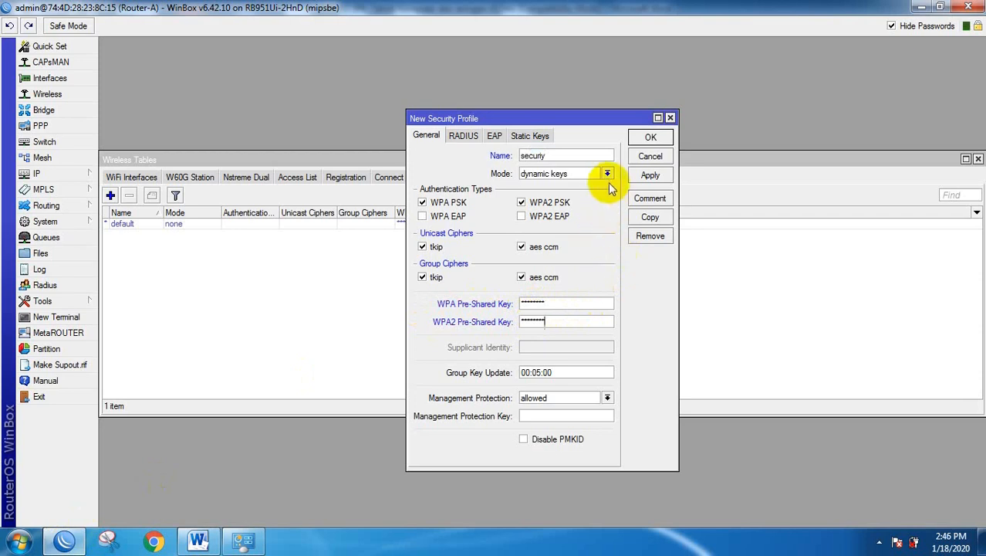
left_click(652, 140)
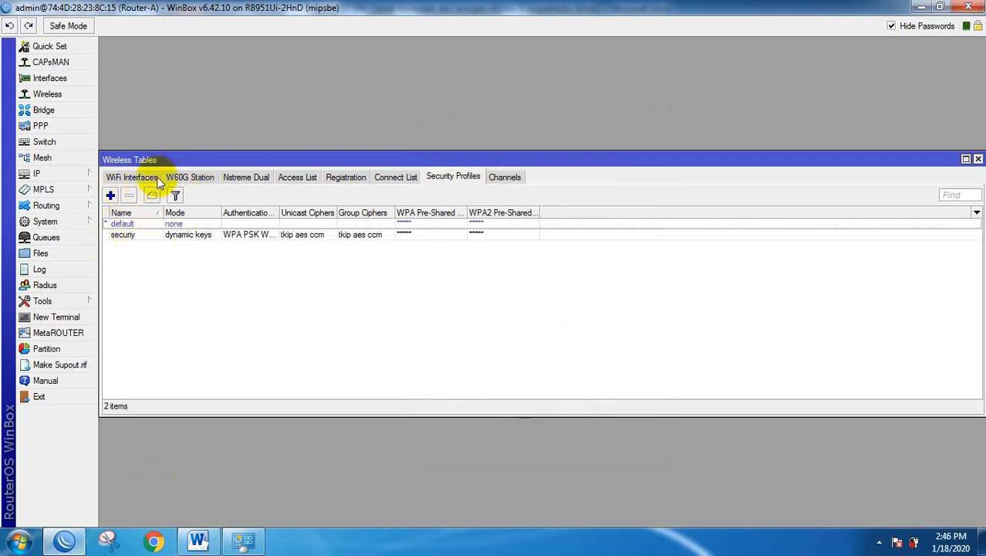
Open wlan1's properties from the wireless interfaces list.
left_click(137, 178)
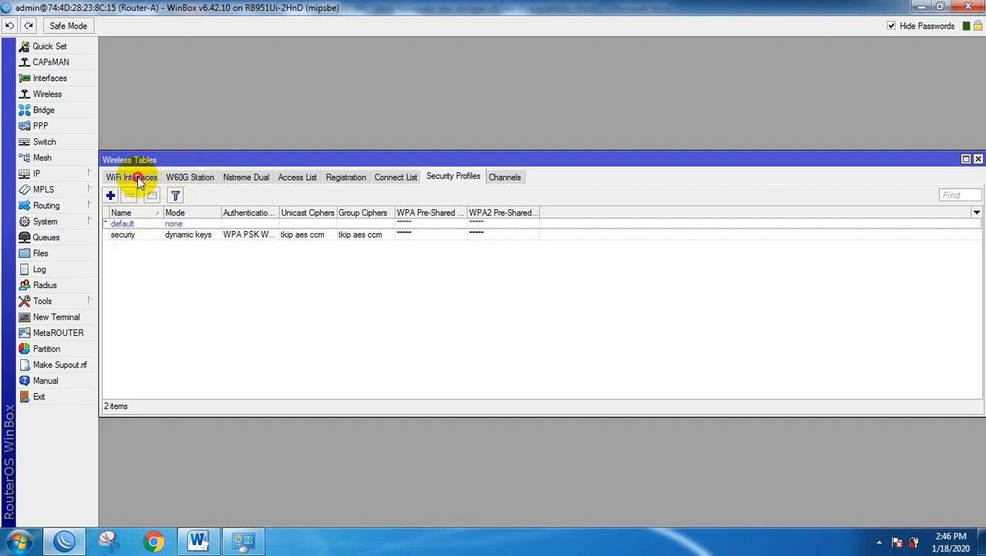
left_click(147, 225)
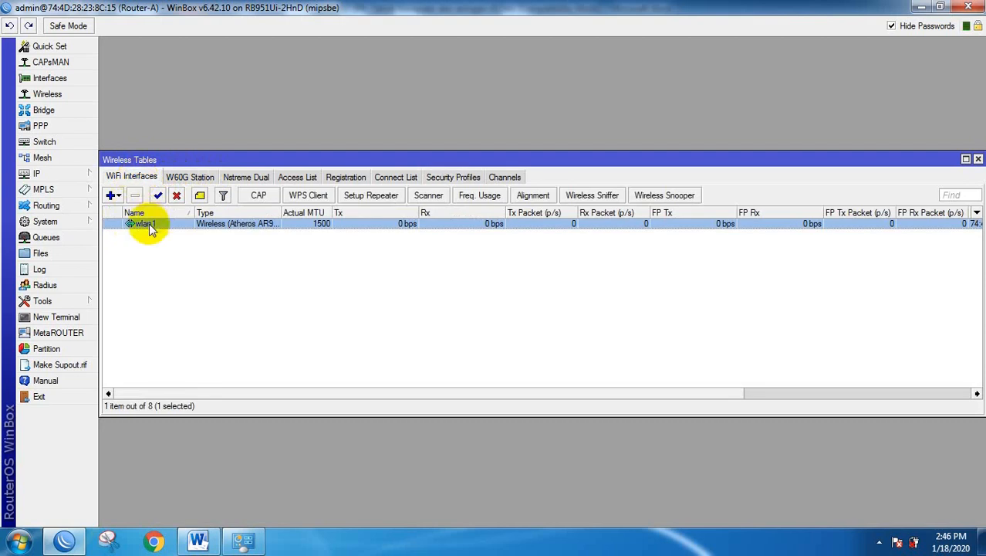
double_click(149, 229)
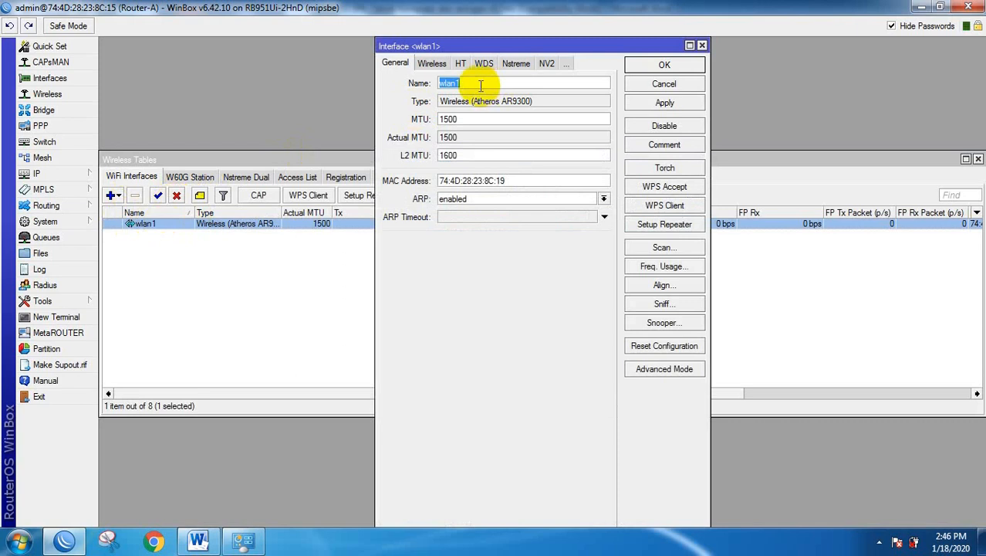
Switch wlan1's wireless mode to ap bridge and select the current SSID MikroTik.
left_click(435, 65)
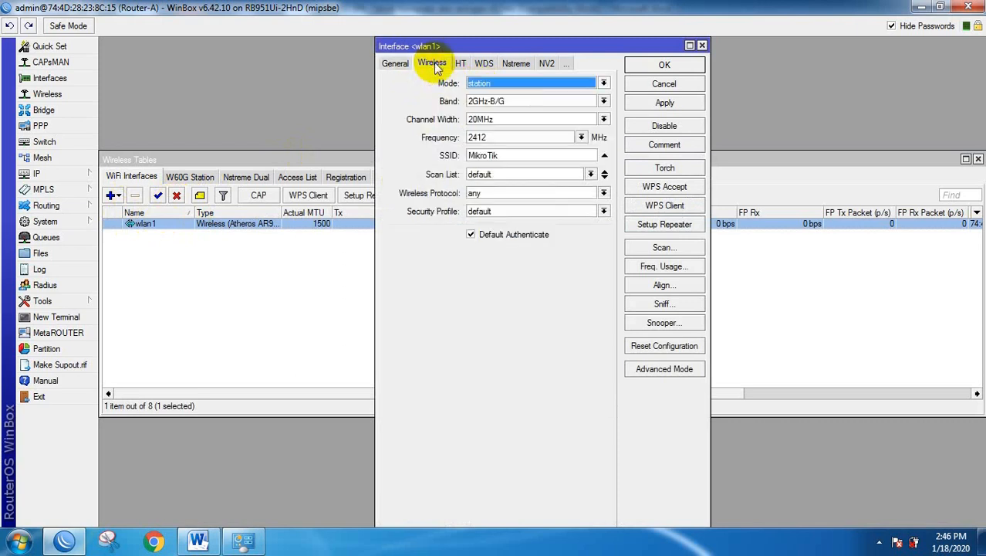
left_click(494, 83)
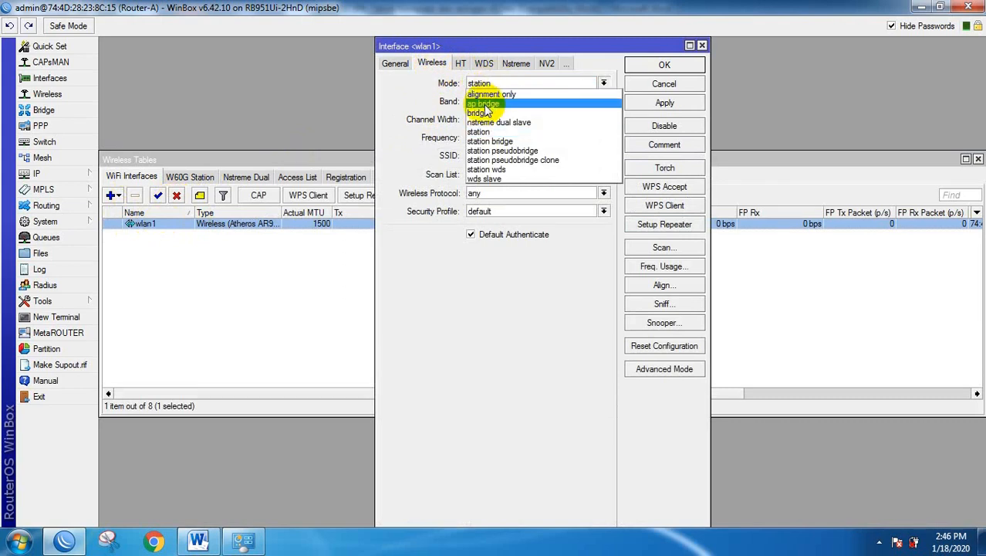
left_click(485, 106)
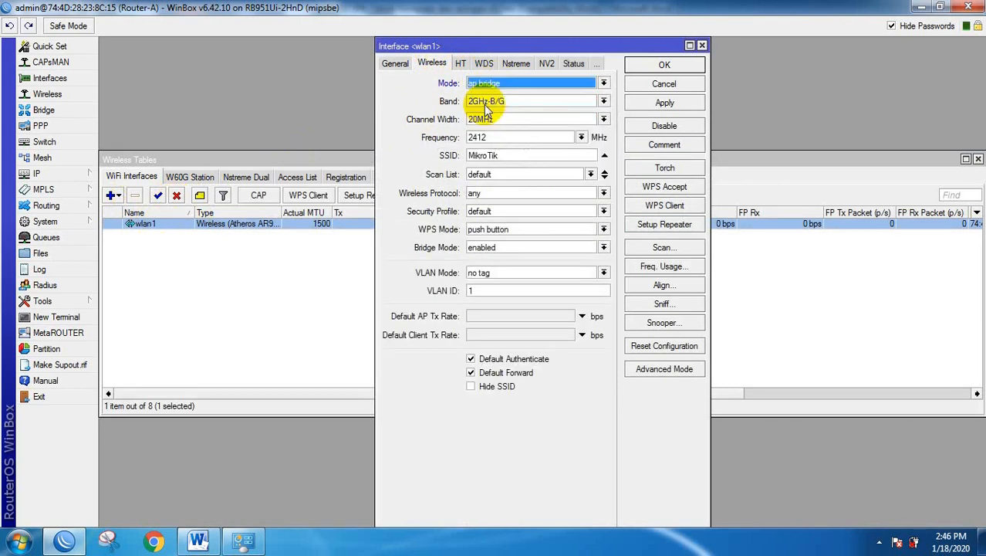
double_click(494, 156)
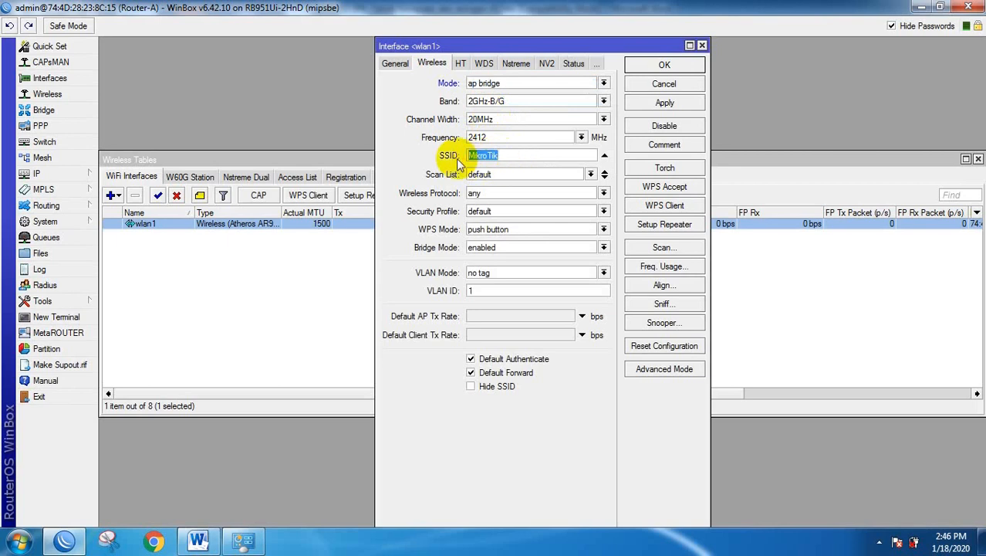
In the Word task sheet's WLAN section, select the SSID value UKK_No Absen.
left_click(197, 540)
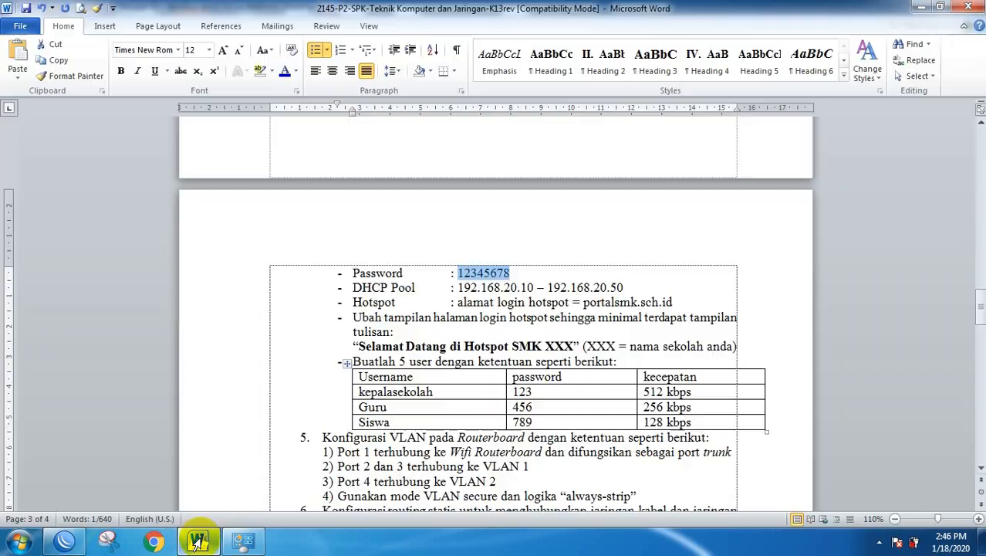
scroll(625, 247, "up", 10)
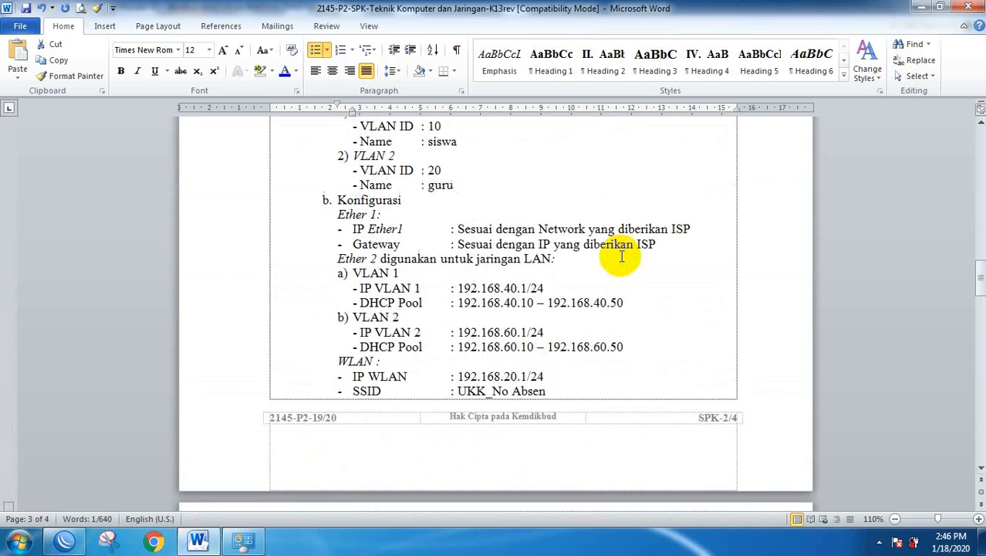
scroll(620, 256, "down", 12)
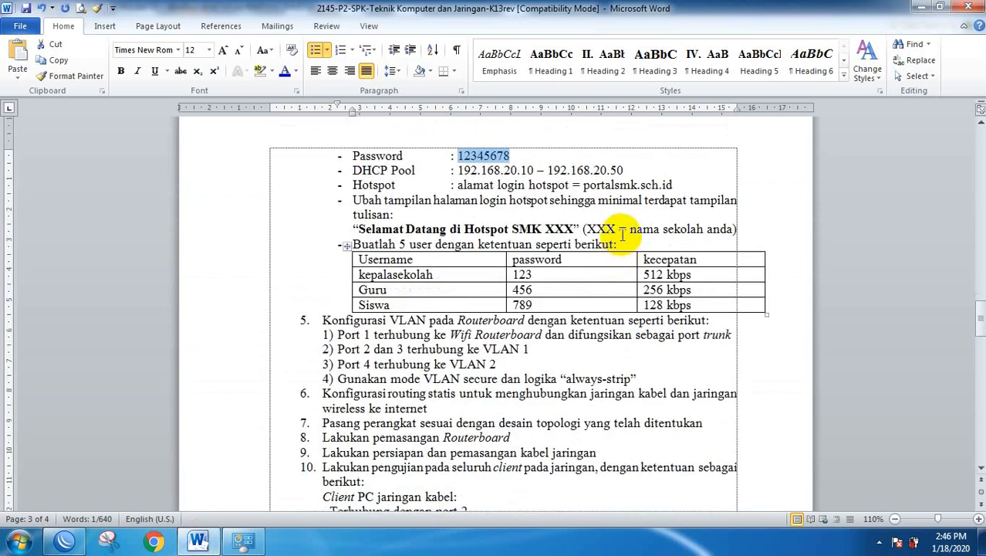
scroll(559, 193, "up", 3)
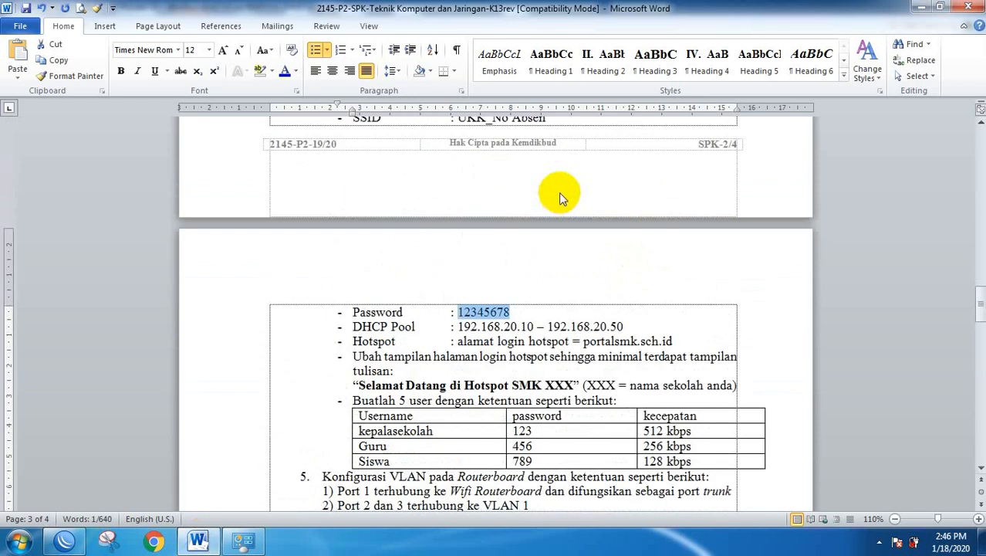
scroll(560, 197, "up", 2)
scroll(561, 194, "up", 2)
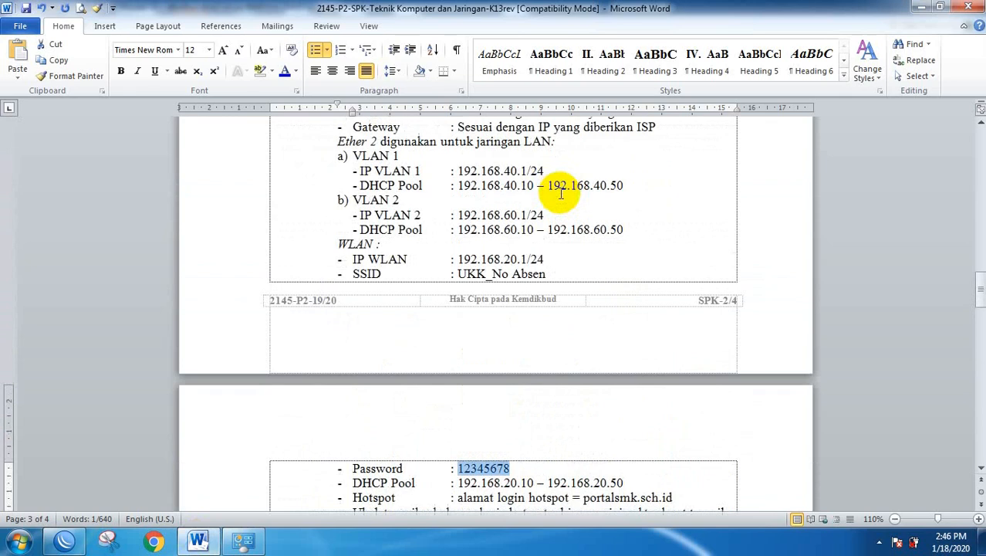
scroll(561, 194, "up", 2)
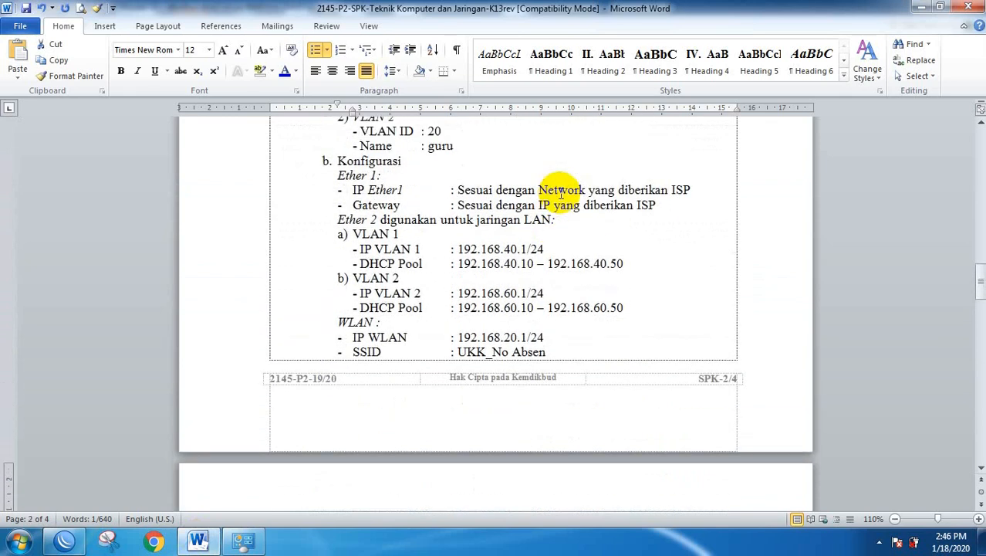
scroll(561, 194, "down", 4)
left_click(459, 194)
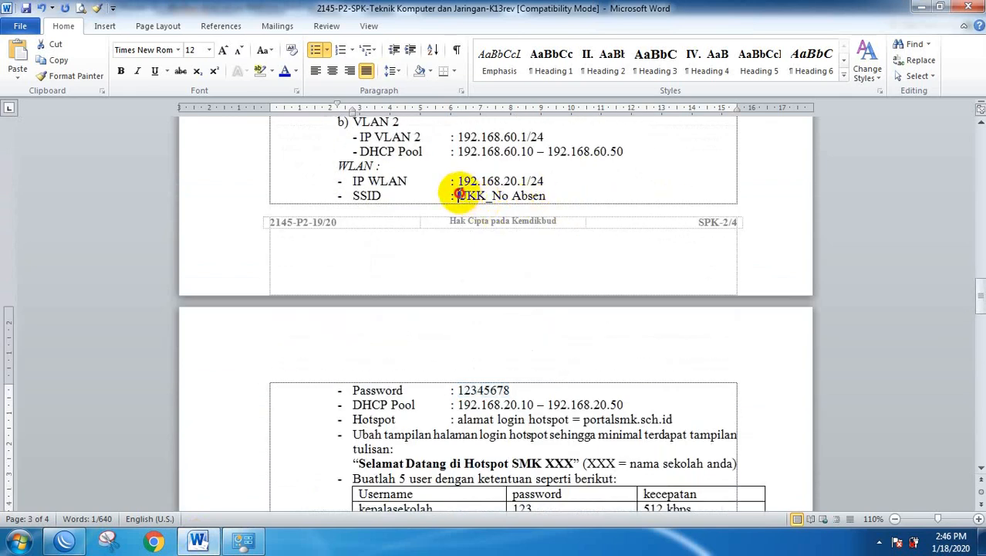
left_click_drag(458, 194, 546, 196)
key("ctrl+c")
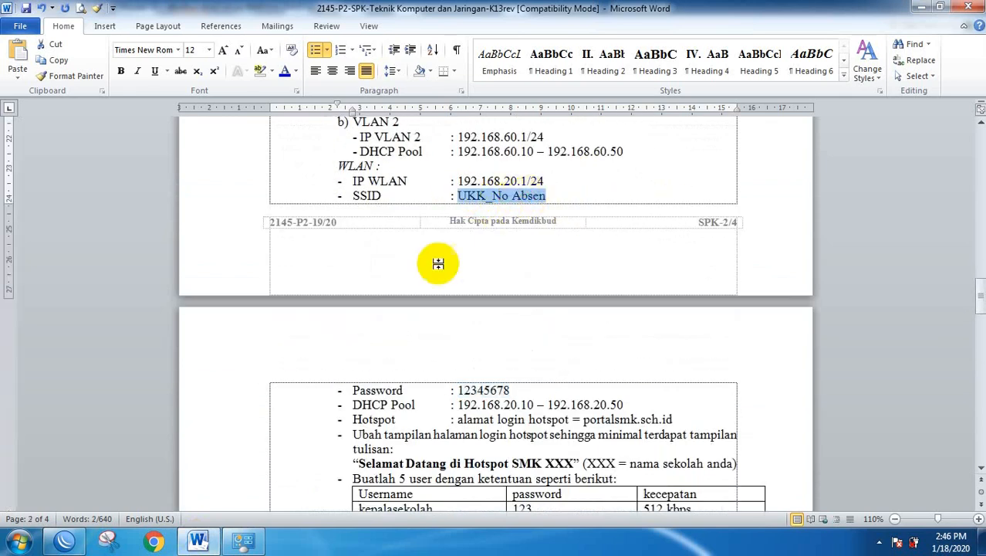
Replace wlan1's SSID MikroTik with the pasted value, trimmed to UKK_1.
left_click(62, 542)
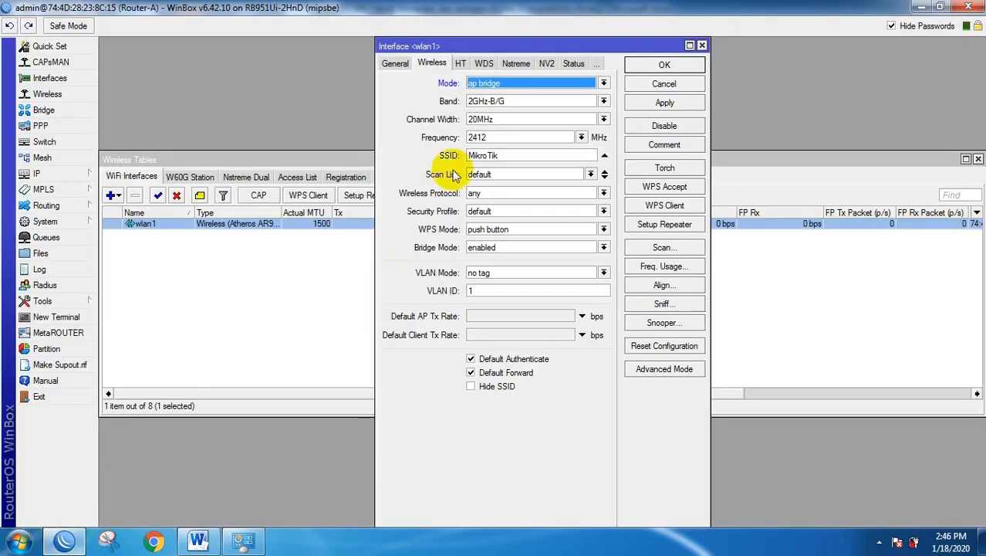
double_click(493, 155)
key("ctrl+v")
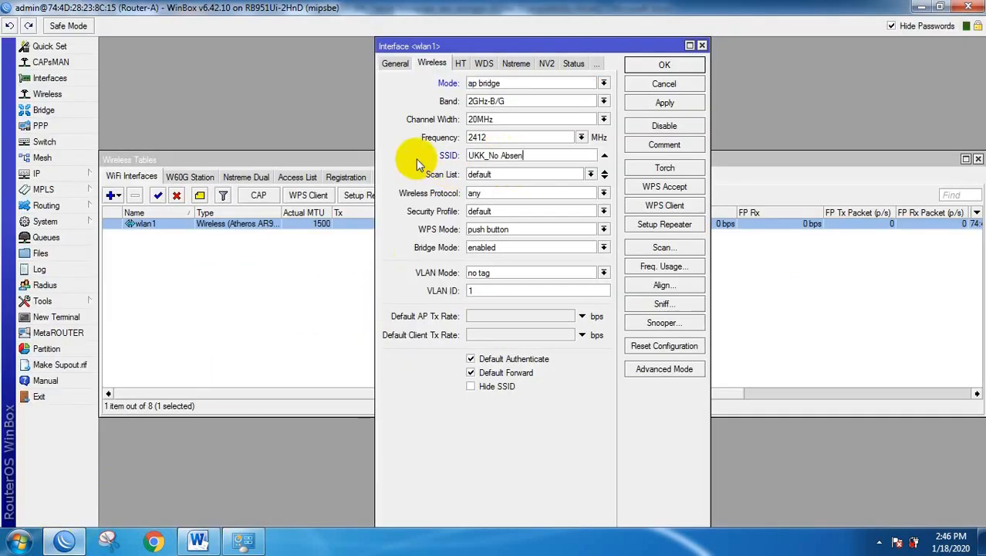
left_click_drag(503, 155, 538, 155)
key("BackSpace")
key("BackSpace")
key("BackSpace")
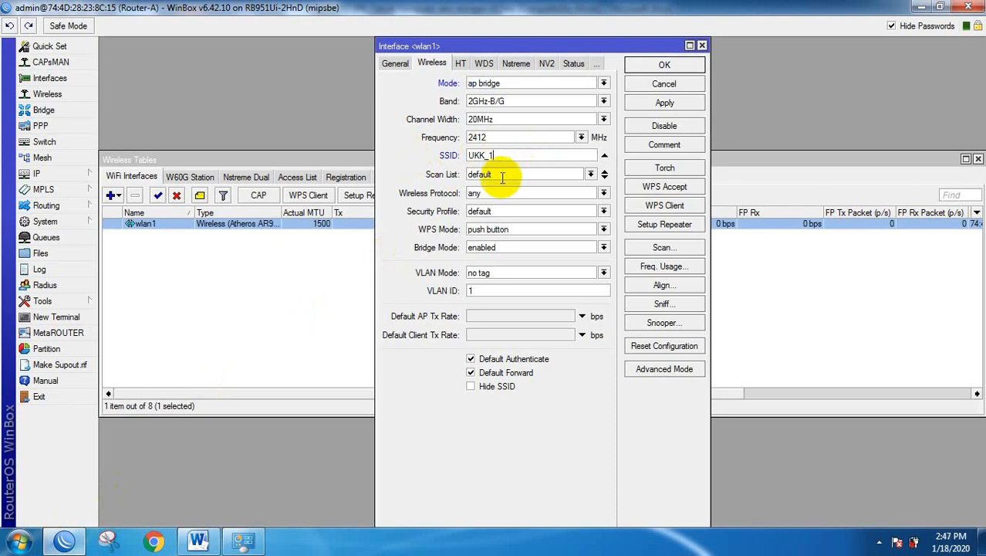
Assign the security profile to wlan1, disable WPS, and apply and save the settings.
left_click(494, 213)
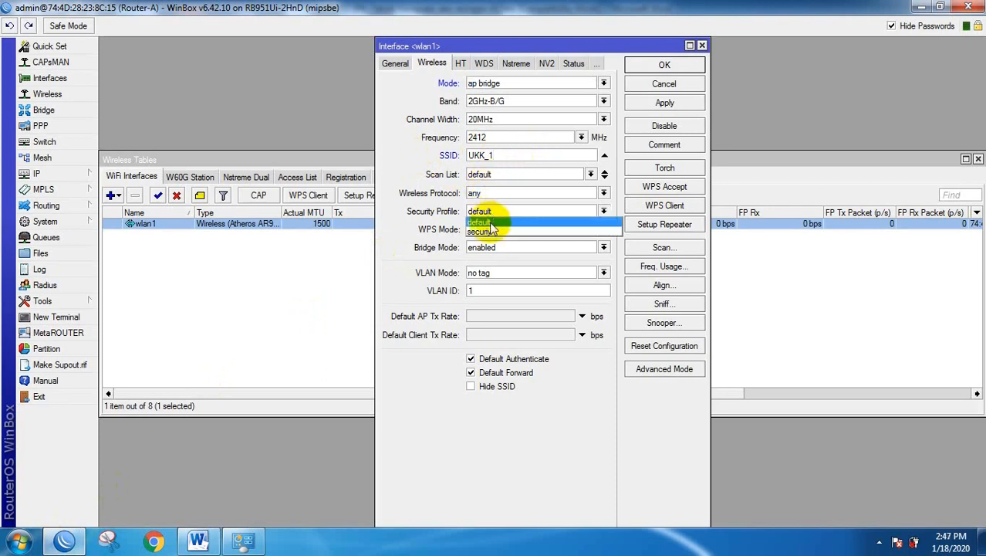
left_click(486, 232)
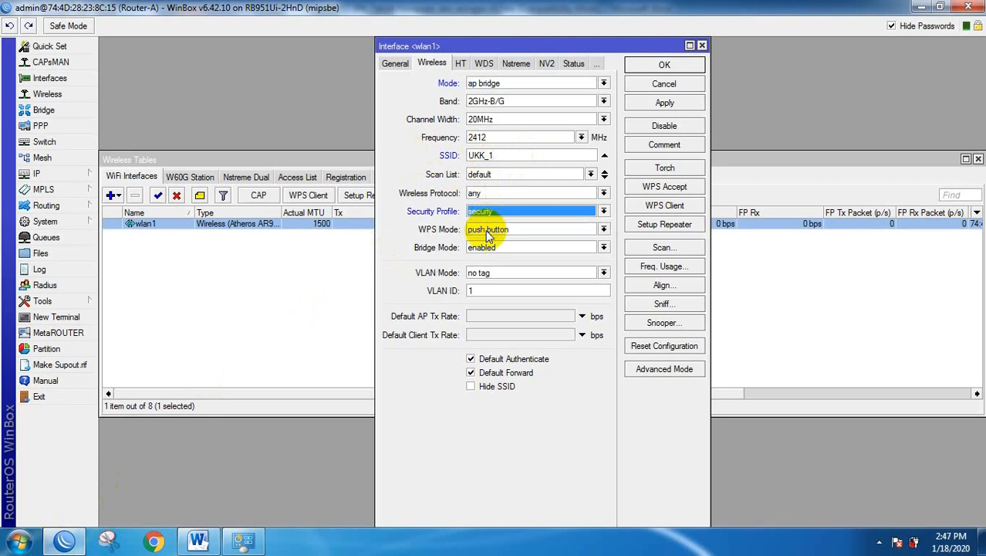
left_click(485, 230)
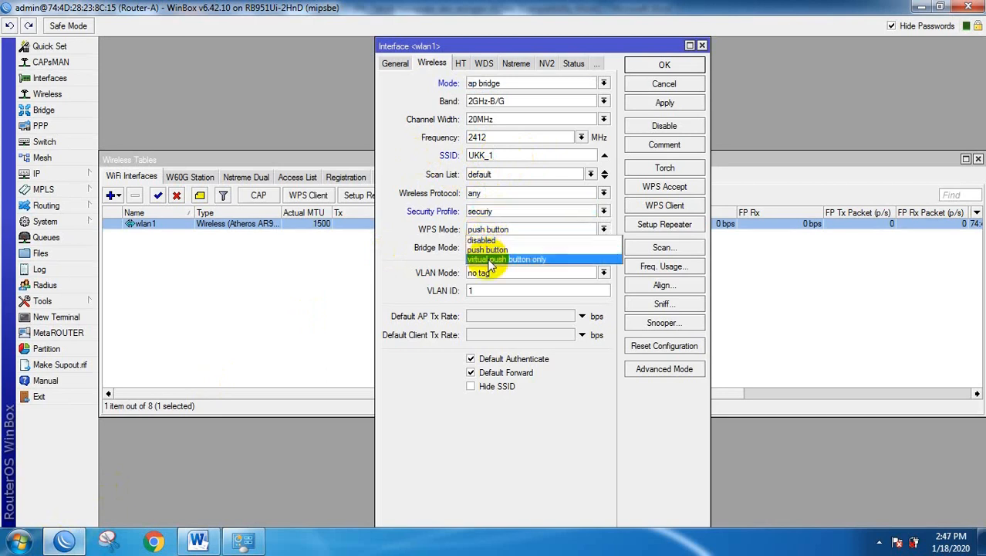
left_click(492, 241)
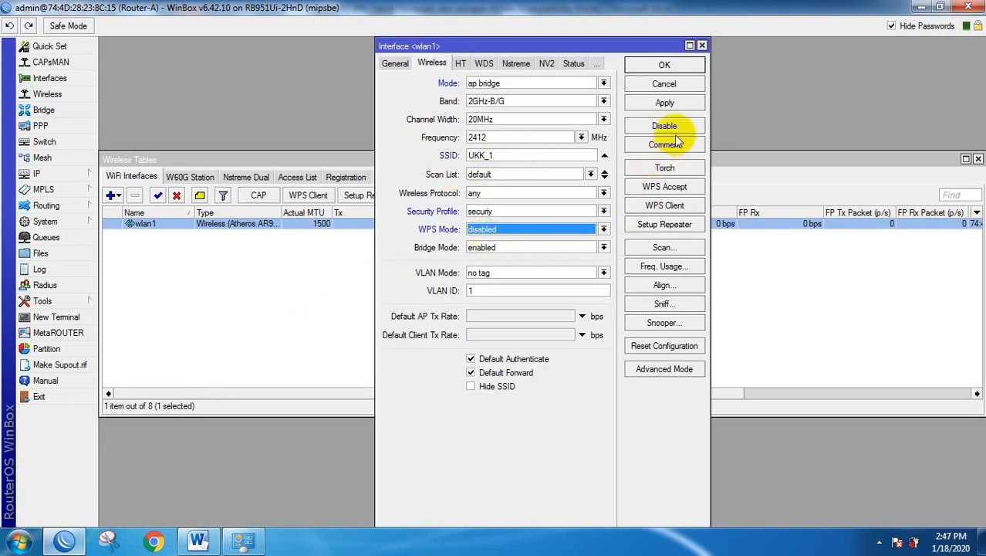
left_click(670, 104)
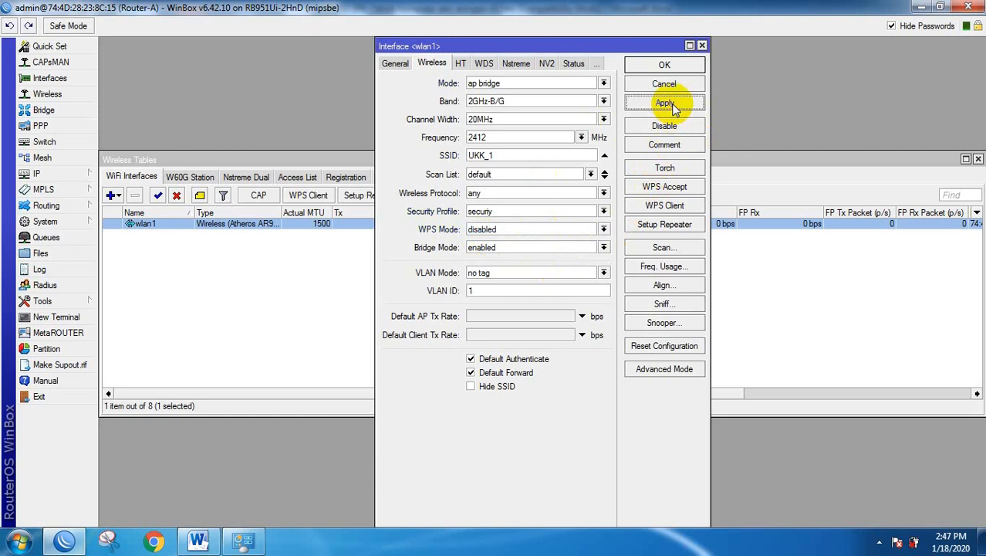
left_click(670, 66)
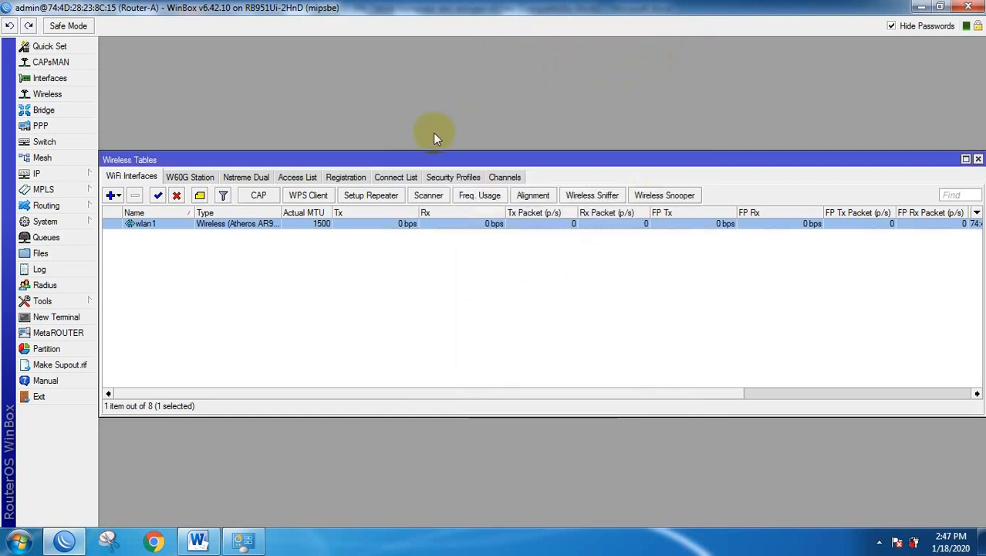
Close Wireless Tables and review the task sheet's hotspot welcome-page and user requirements.
left_click(978, 159)
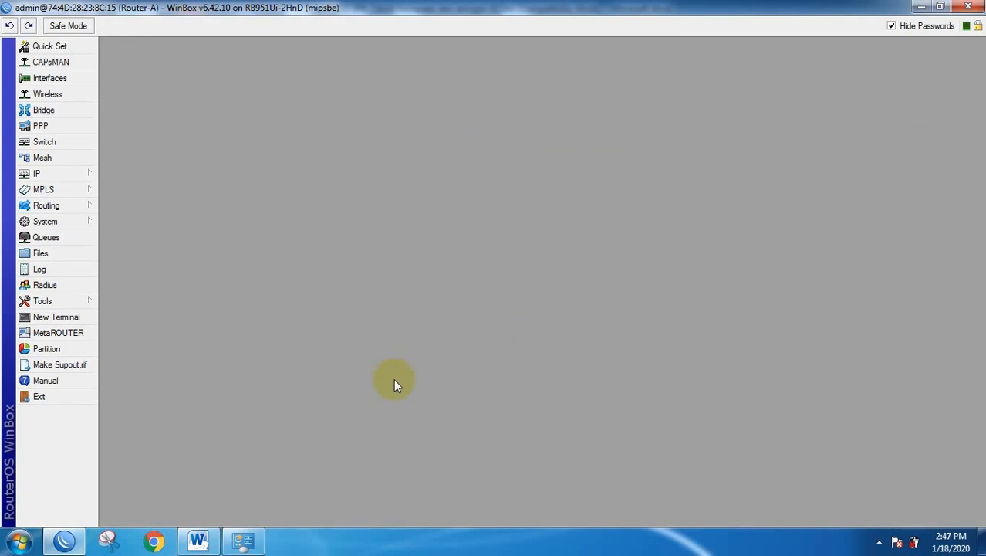
left_click(198, 540)
scroll(415, 325, "down", 3)
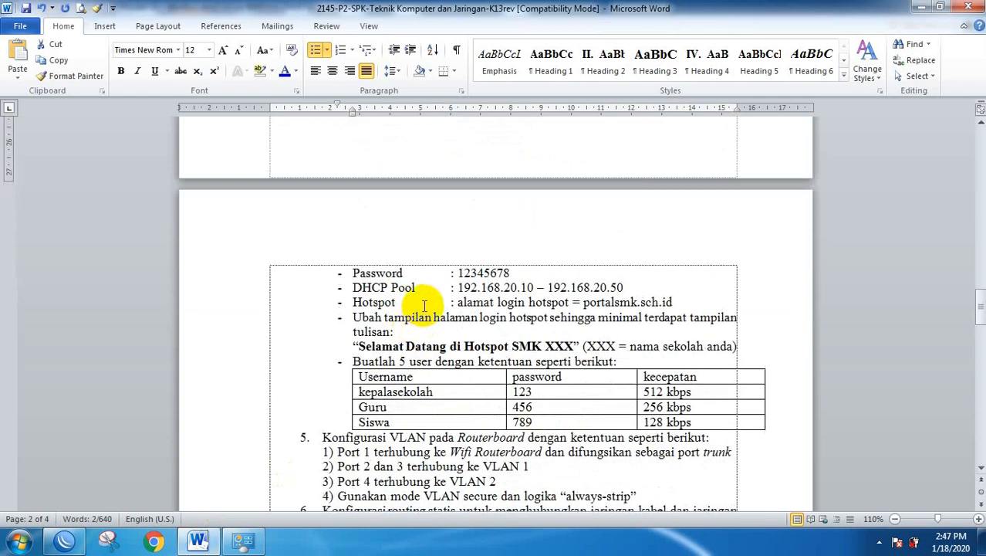
scroll(394, 320, "down", 1)
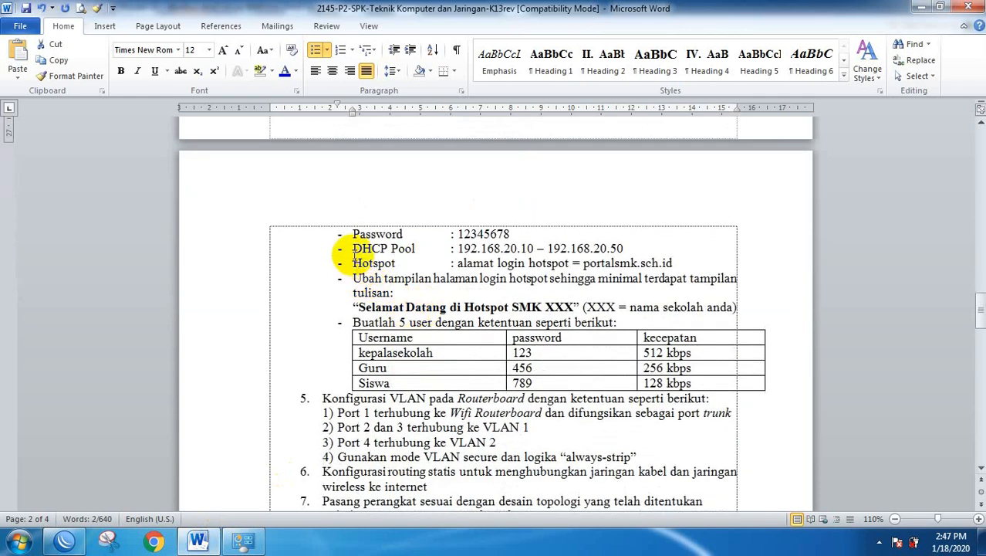
scroll(351, 250, "up", 4)
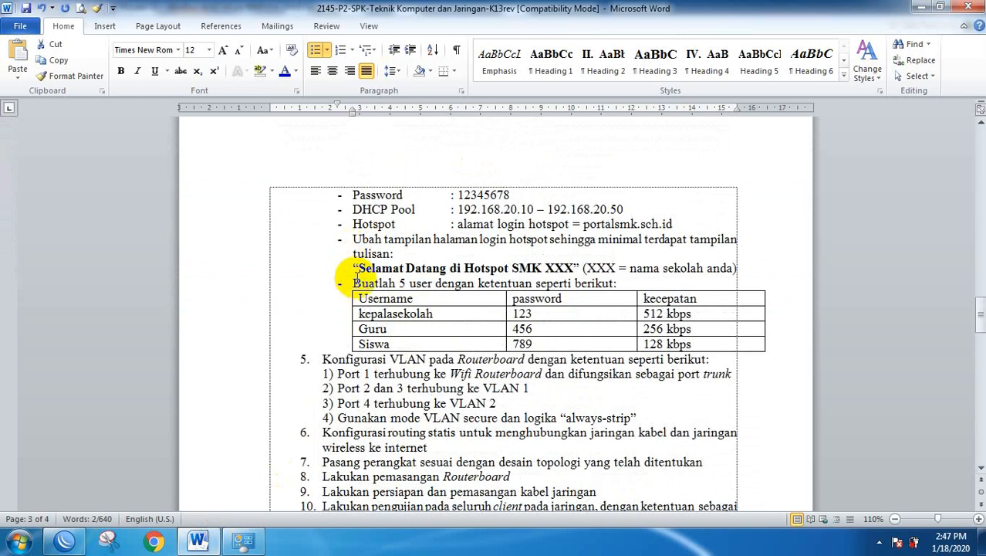
left_click_drag(359, 281, 577, 274)
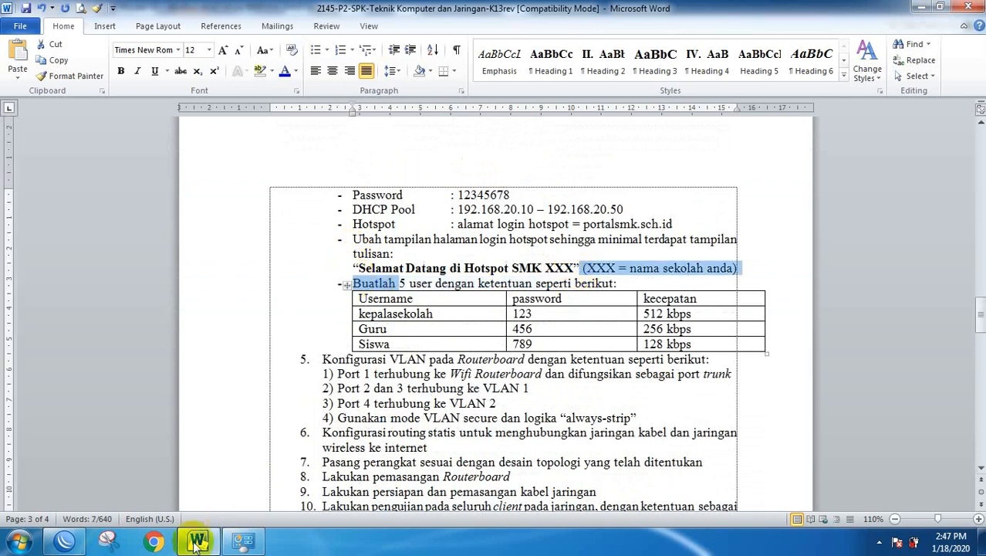
left_click(65, 540)
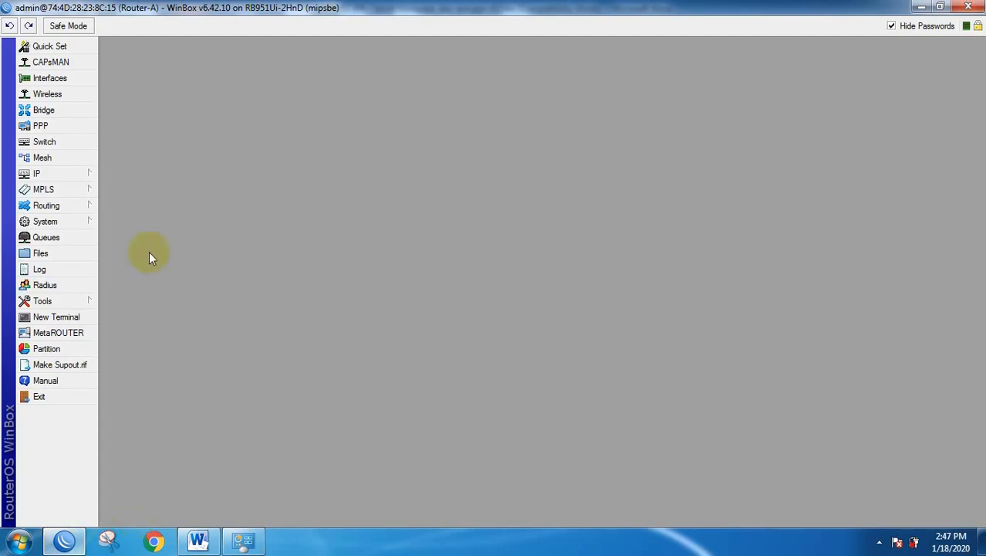
Open IP > Hotspot and start Hotspot Setup on interface wlan1.
left_click(71, 173)
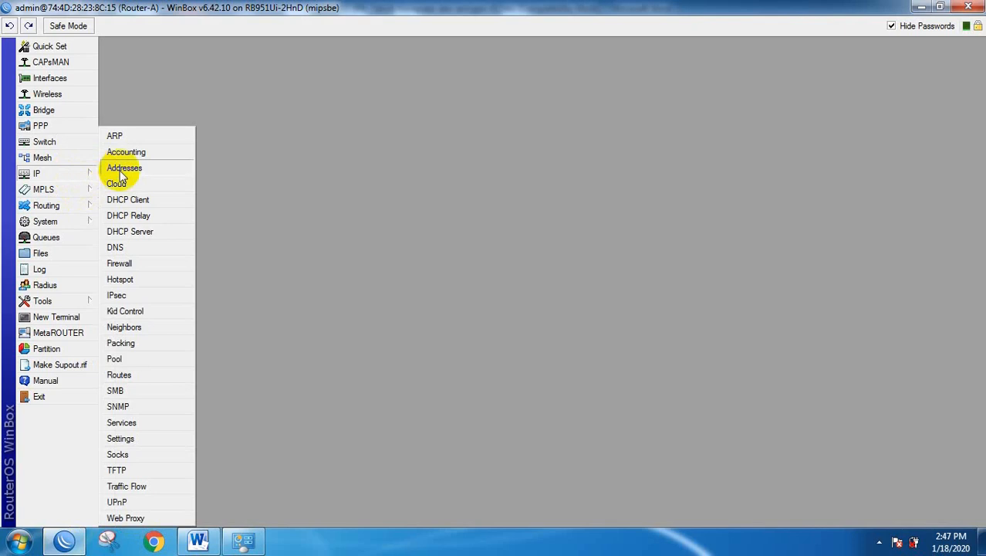
left_click(119, 280)
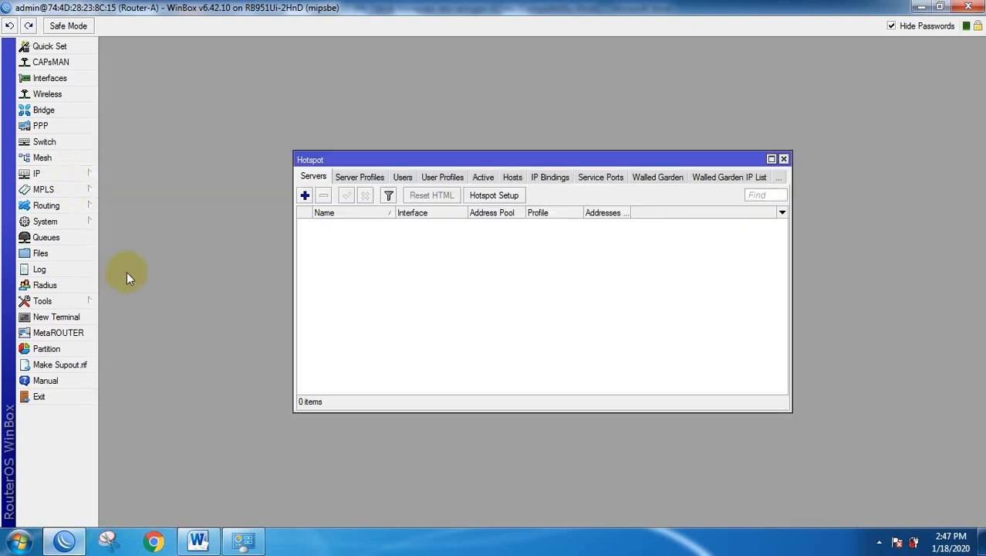
left_click(495, 196)
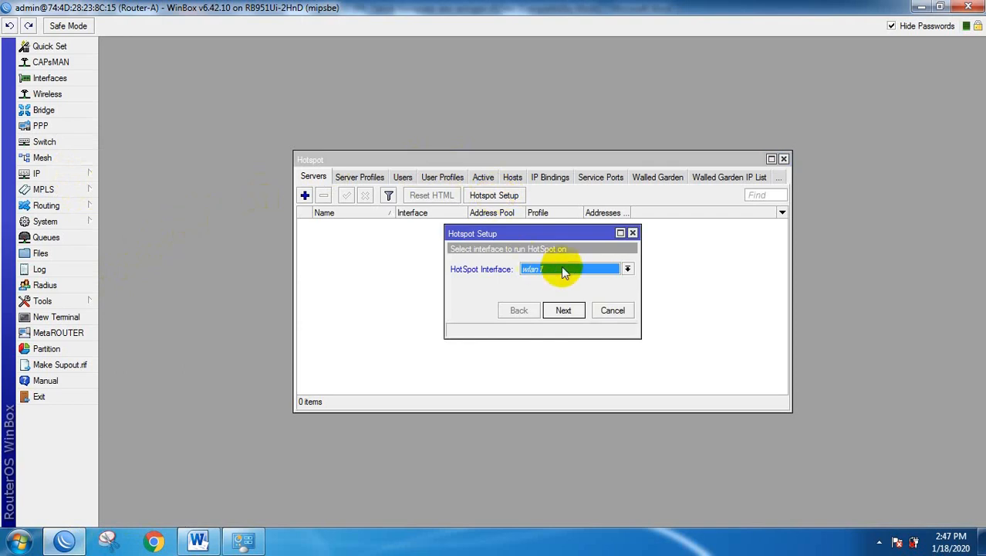
left_click(563, 310)
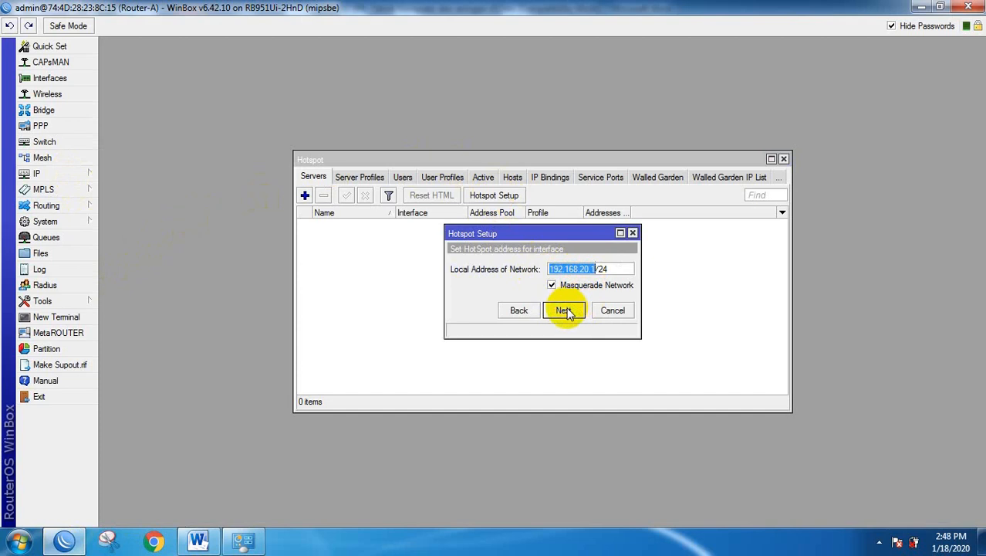
Accept address 192.168.20.1/24, pool 192.168.20.10-192.168.20.50, no certificate, no SMTP, DNS 192.168.5.254 and 8.8.8.8.
left_click(564, 310)
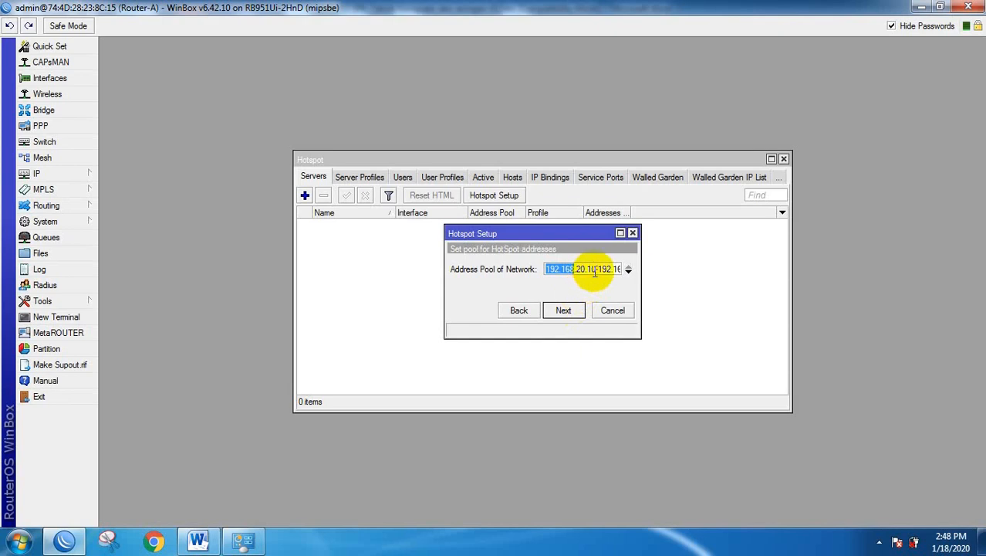
left_click_drag(641, 269, 685, 269)
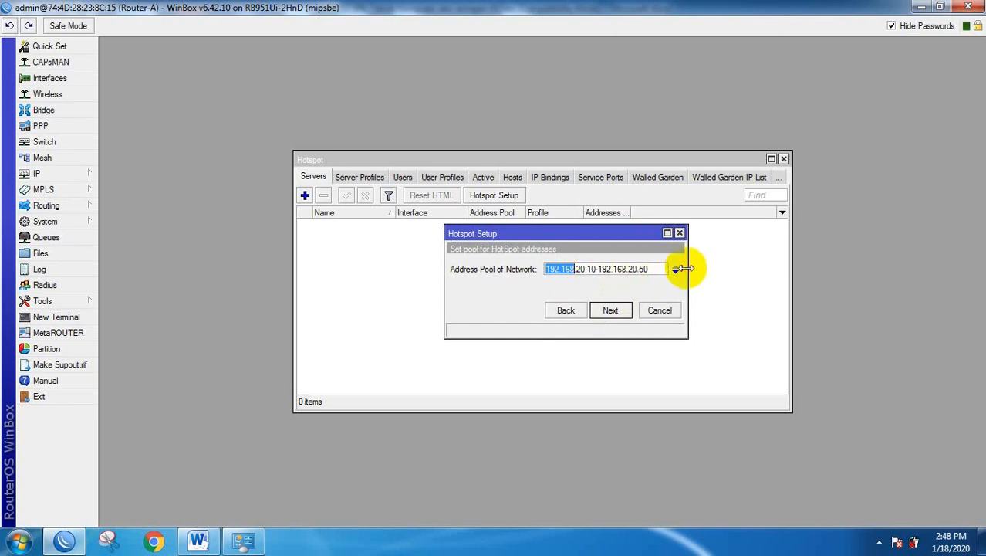
left_click(610, 311)
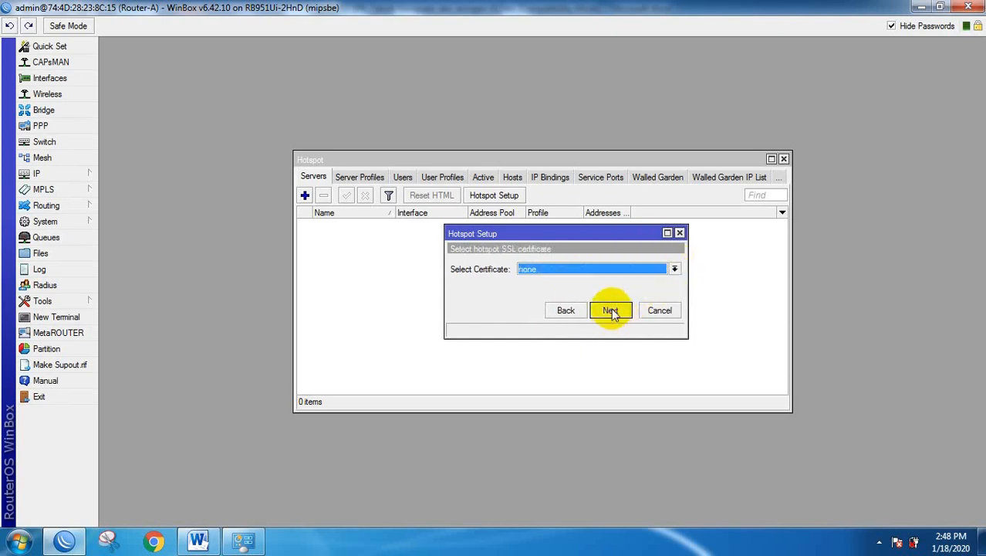
left_click(611, 311)
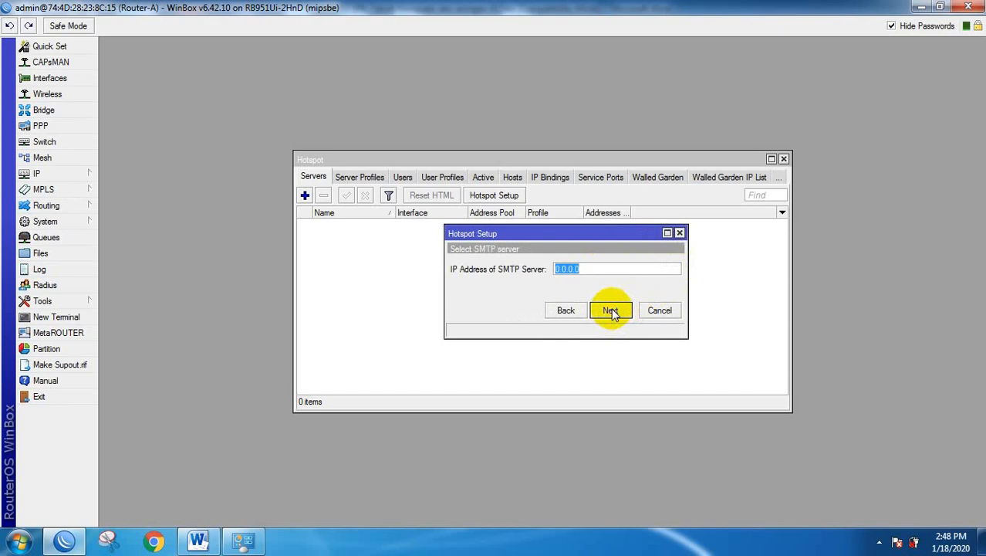
left_click(610, 311)
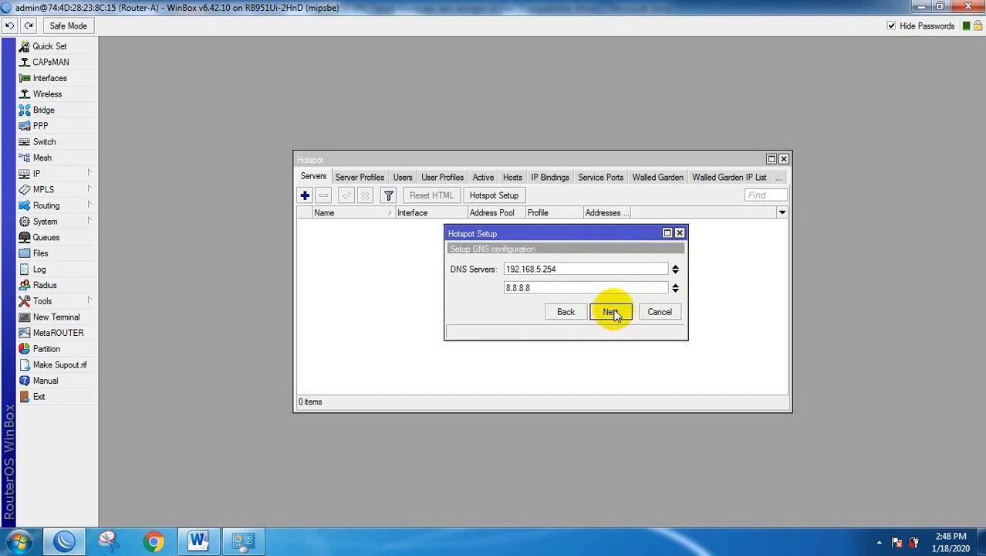
left_click(611, 311)
left_click(558, 271)
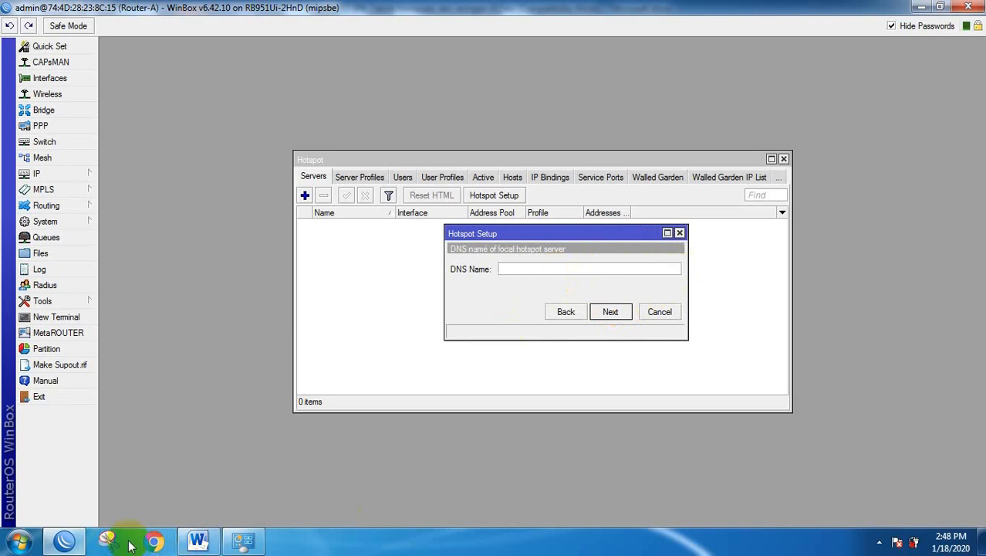
Copy the login address portalsmk.sch.id from the Word task sheet and return to WinBox.
mouse_move(120, 538)
left_click(197, 540)
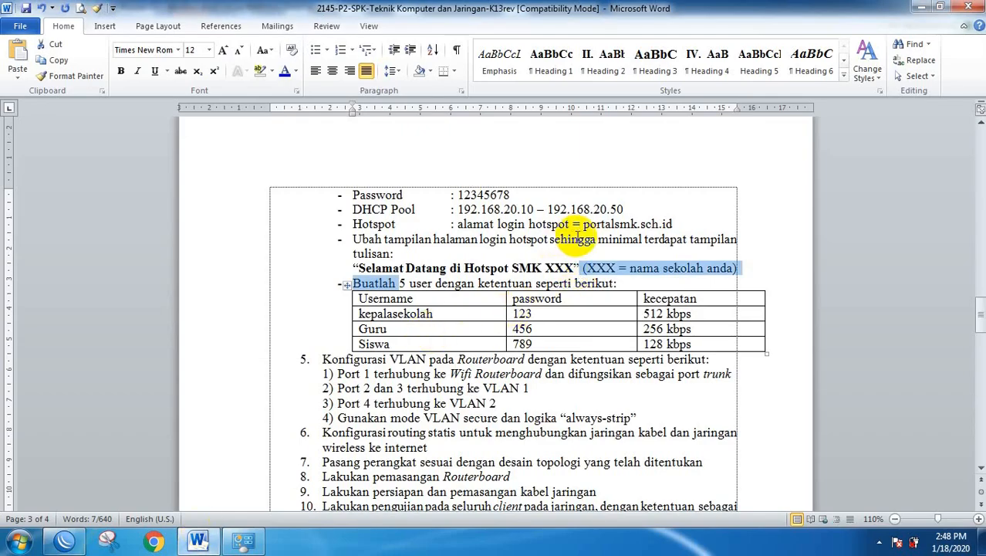
left_click_drag(584, 223, 676, 225)
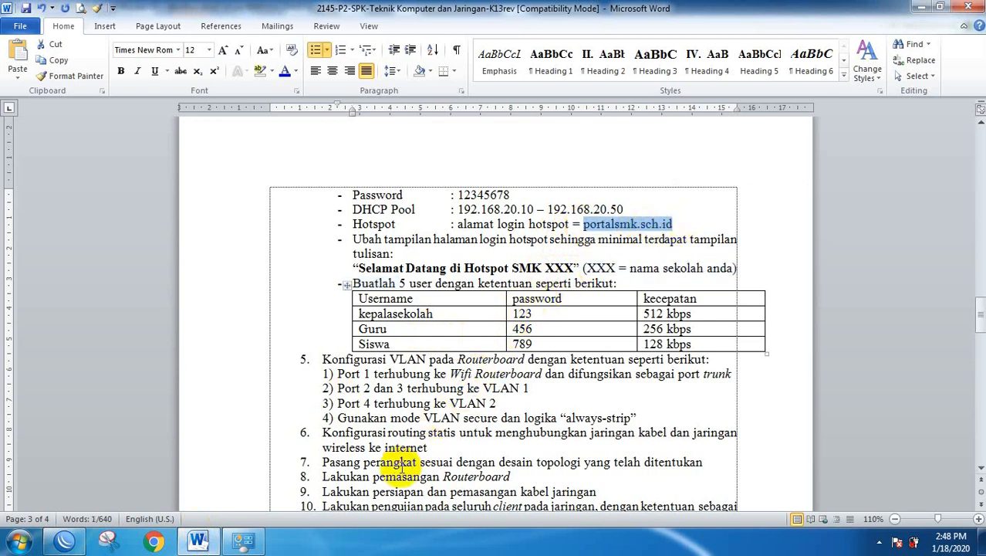
key("super+d")
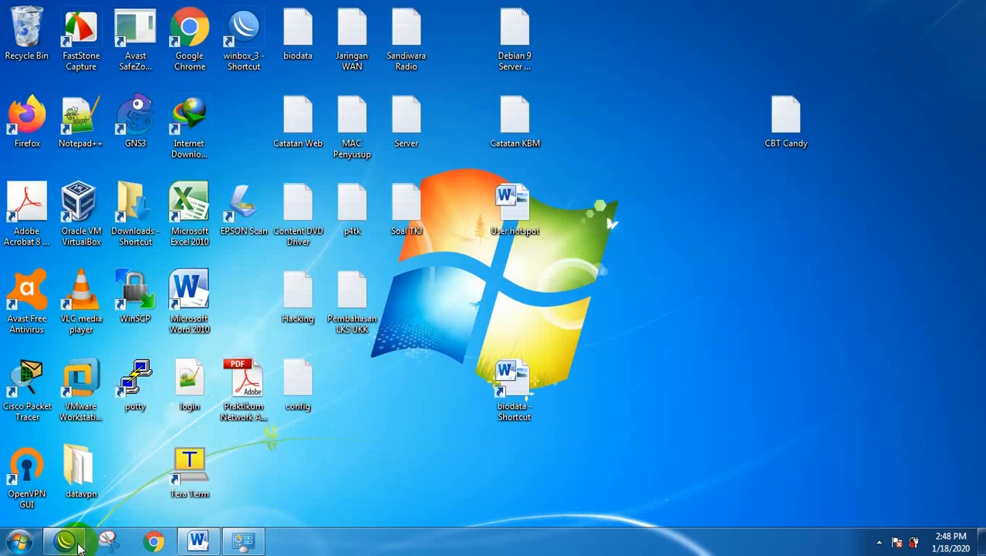
left_click(65, 540)
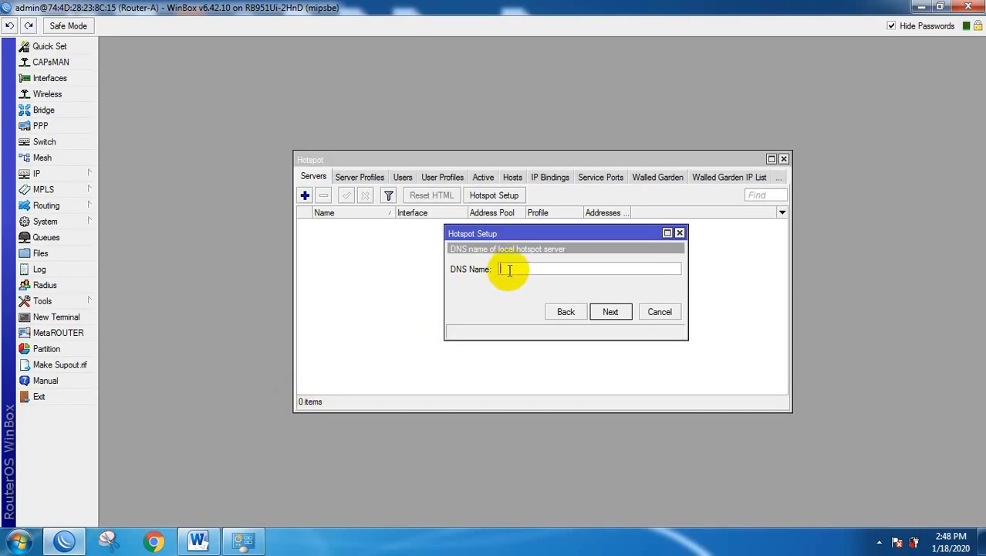
Use portalsmk.sch.id as DNS name, set the local user's password, and finish creating hotspot1.
key("ctrl+v")
left_click(611, 312)
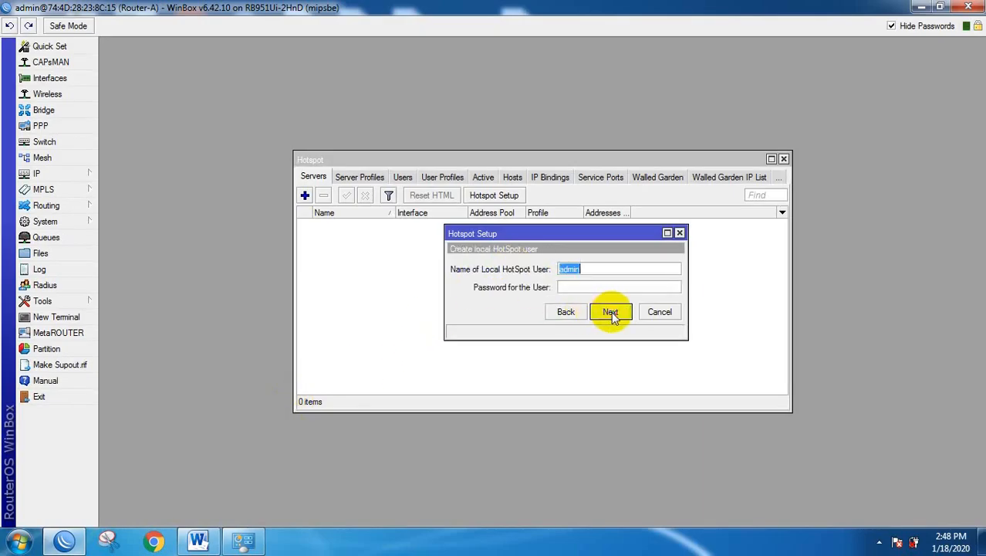
left_click(588, 287)
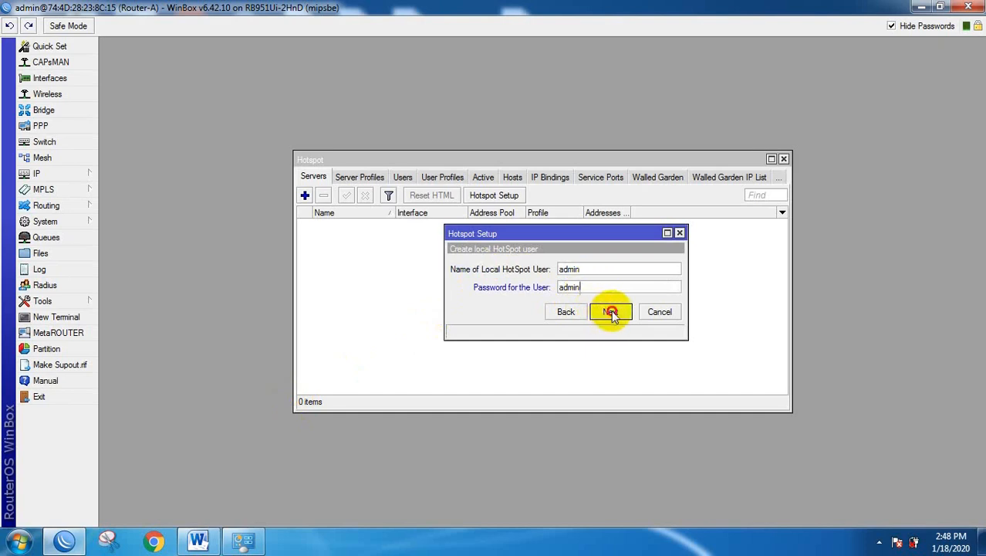
left_click(611, 312)
left_click(542, 285)
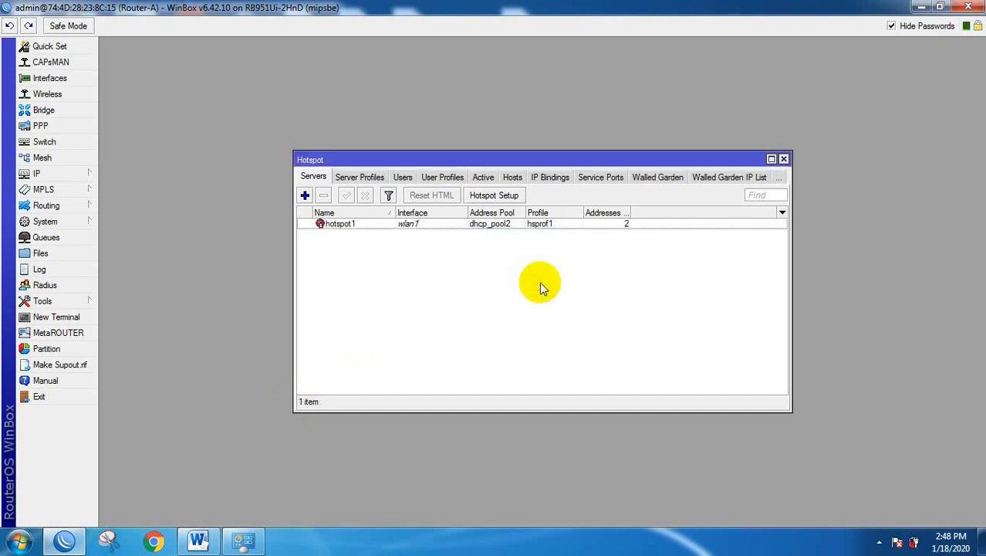
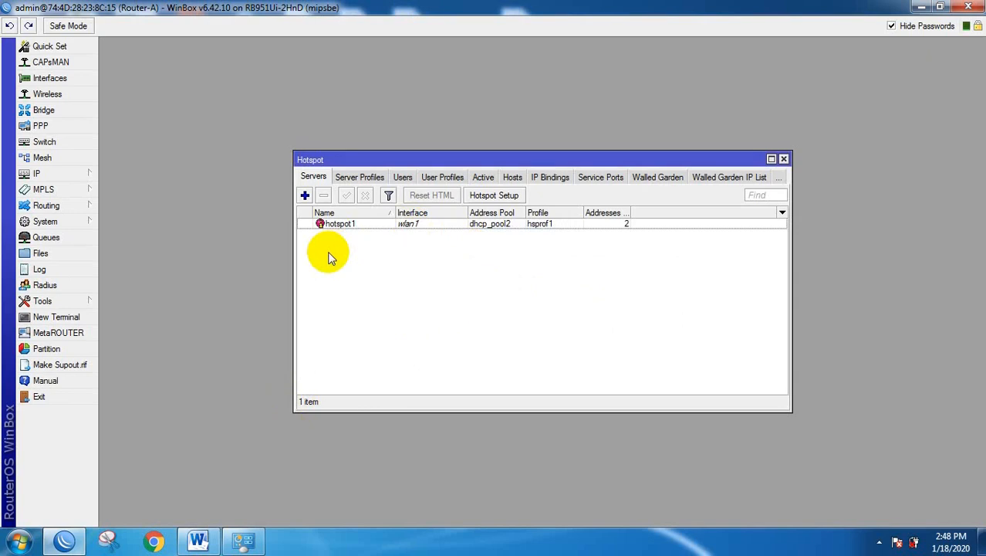
Select the welcome text 'Selamat Datang di Hotspot SMK XXX' in the Word task sheet, then return to WinBox.
left_click(197, 541)
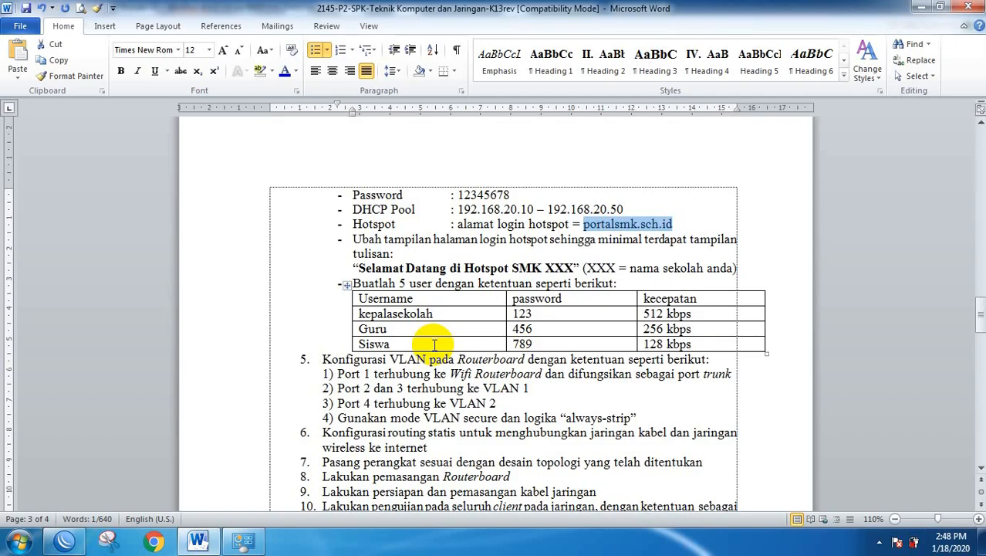
left_click_drag(353, 240, 574, 268)
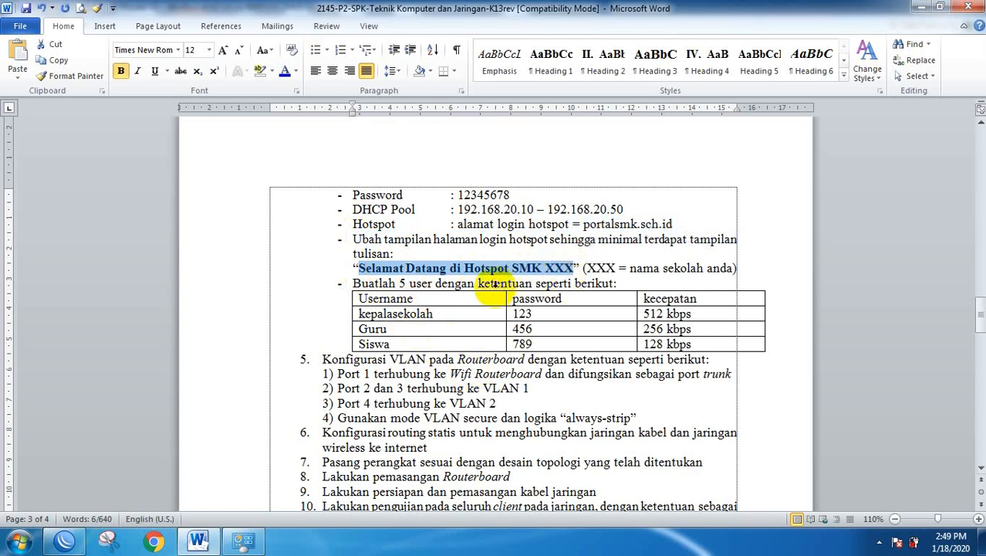
left_click(242, 543)
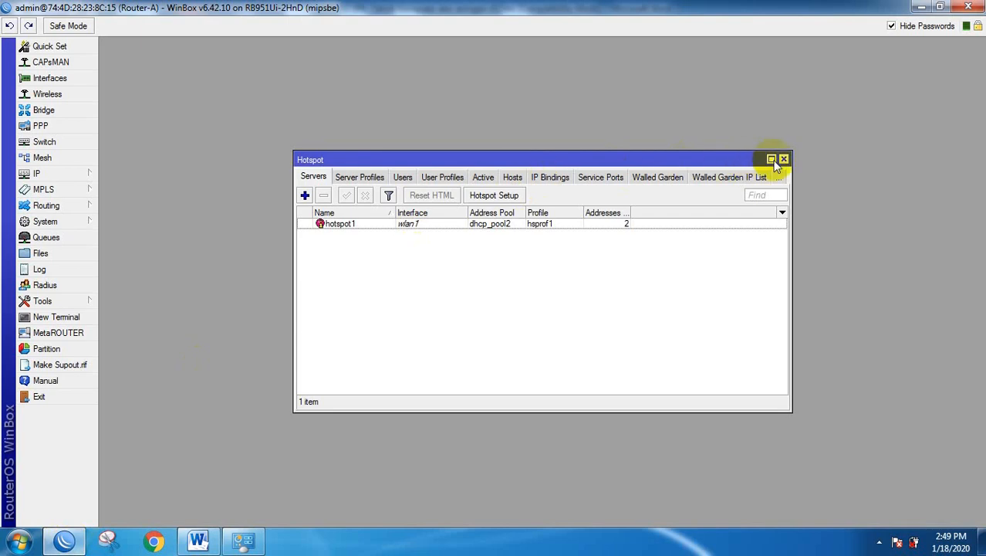
Close the Hotspot servers window, open the router's File List, and arrange WinBox beside the desktop icons.
left_click(784, 159)
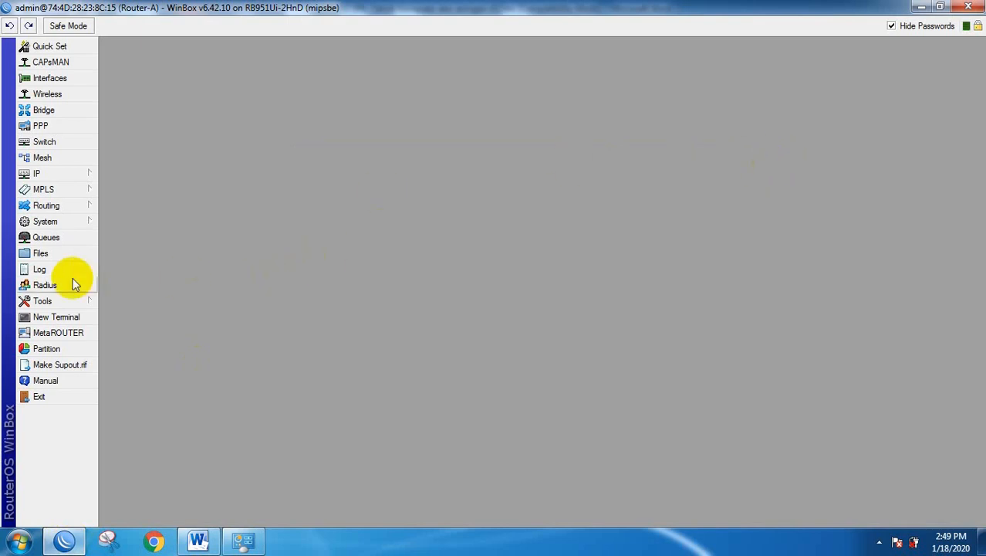
left_click(40, 253)
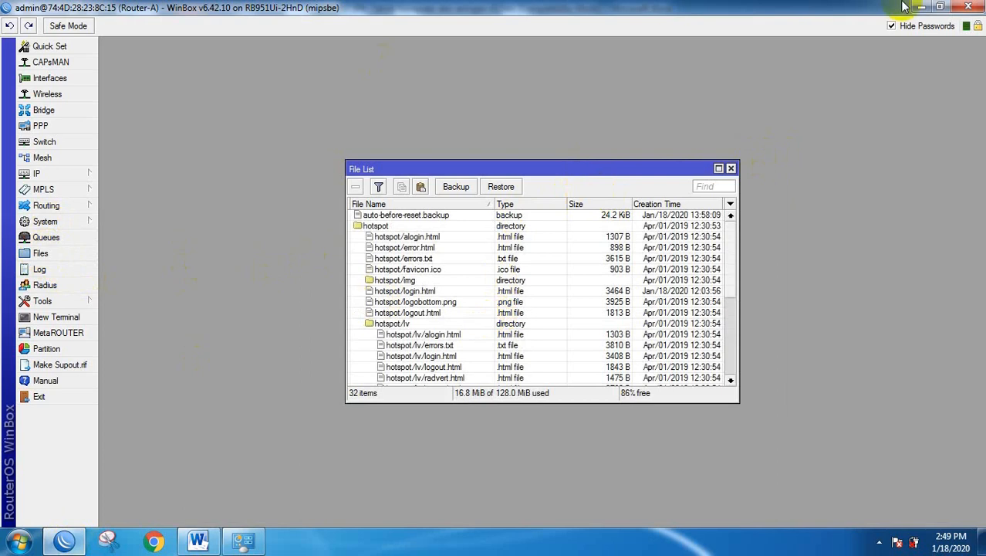
left_click(940, 7)
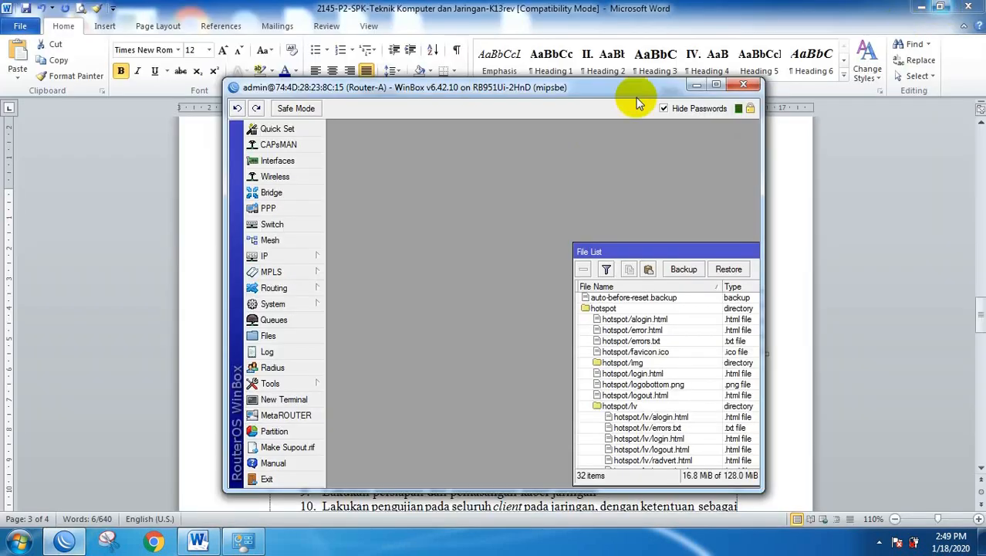
left_click(887, 6)
left_click(920, 6)
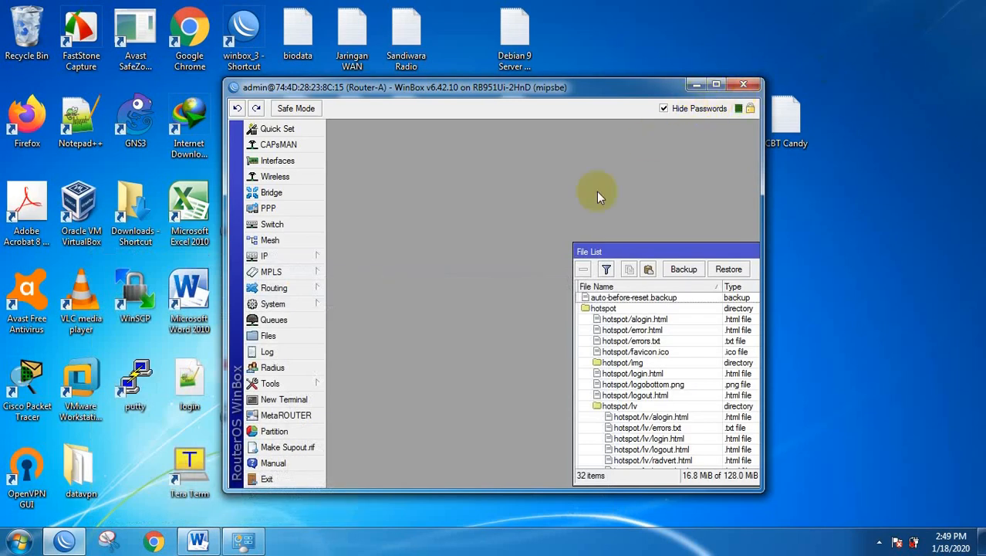
left_click_drag(632, 255, 395, 152)
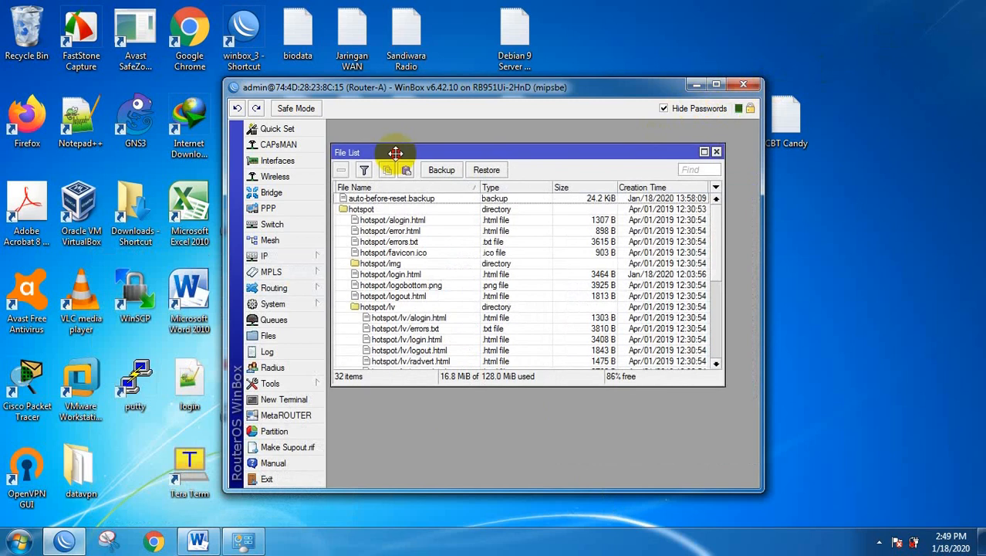
left_click_drag(436, 88, 643, 83)
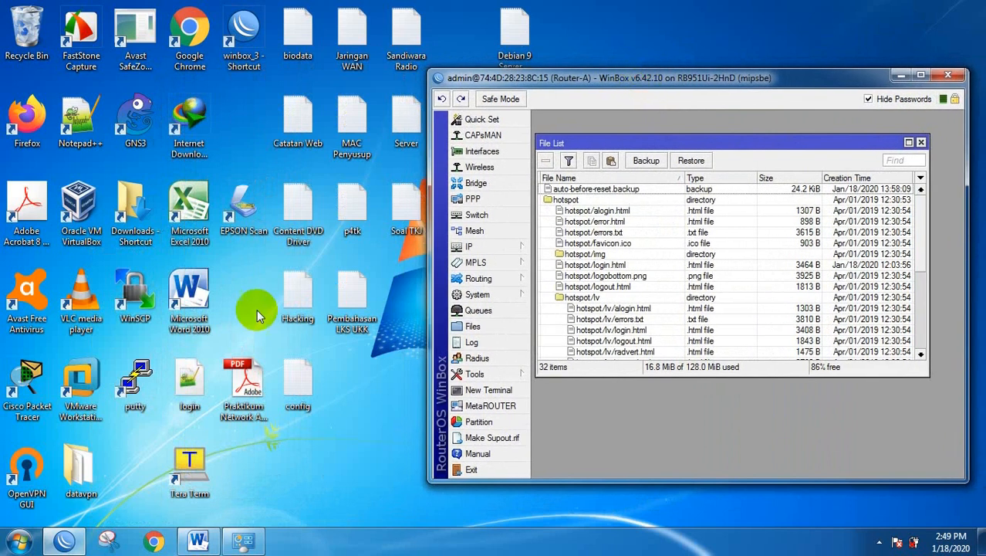
Delete the old login file from the desktop to the Recycle Bin.
left_click(190, 378)
right_click(191, 375)
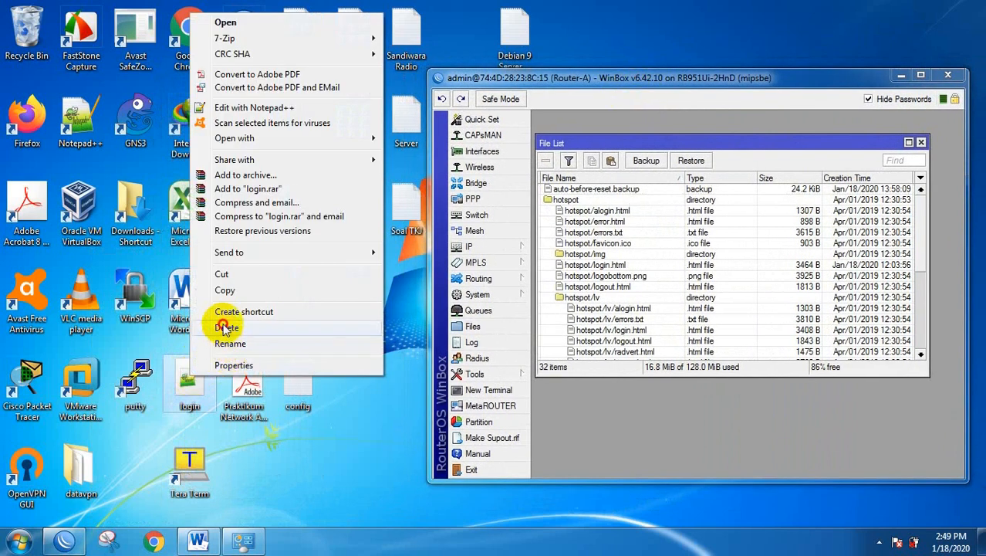
left_click(225, 329)
left_click(534, 326)
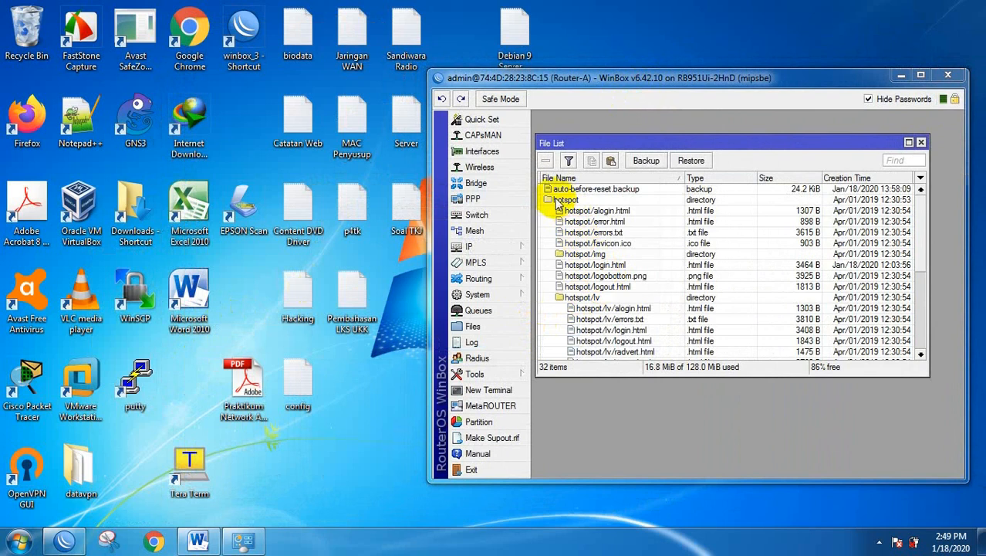
Copy hotspot/login.html from the File List to the desktop and open it in Notepad++.
left_click(586, 265)
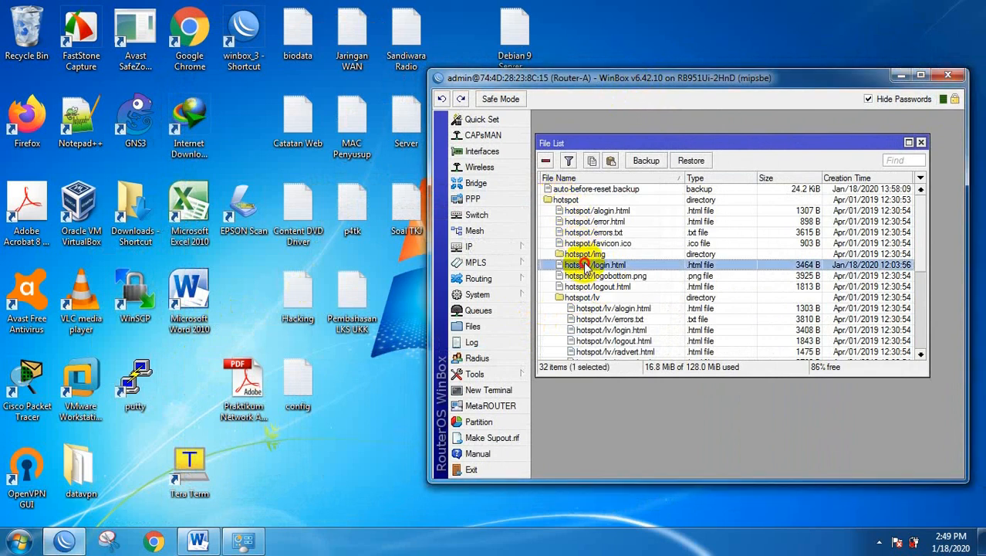
left_click_drag(586, 265, 268, 449)
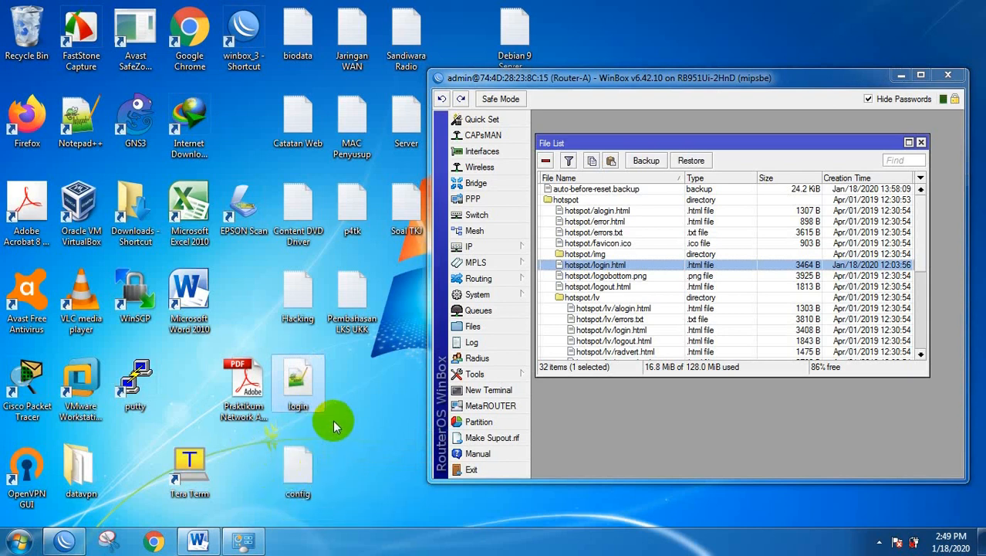
mouse_move(296, 374)
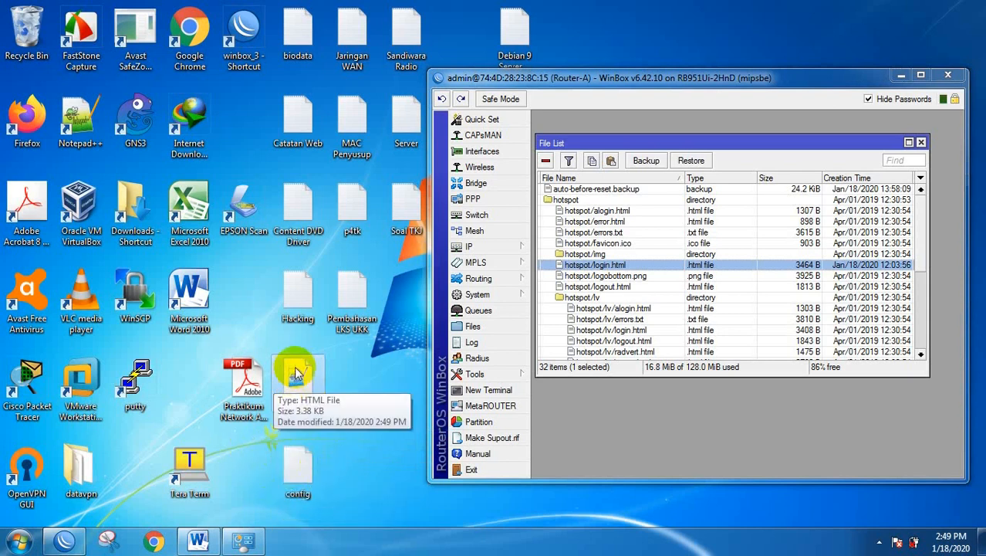
right_click(298, 371)
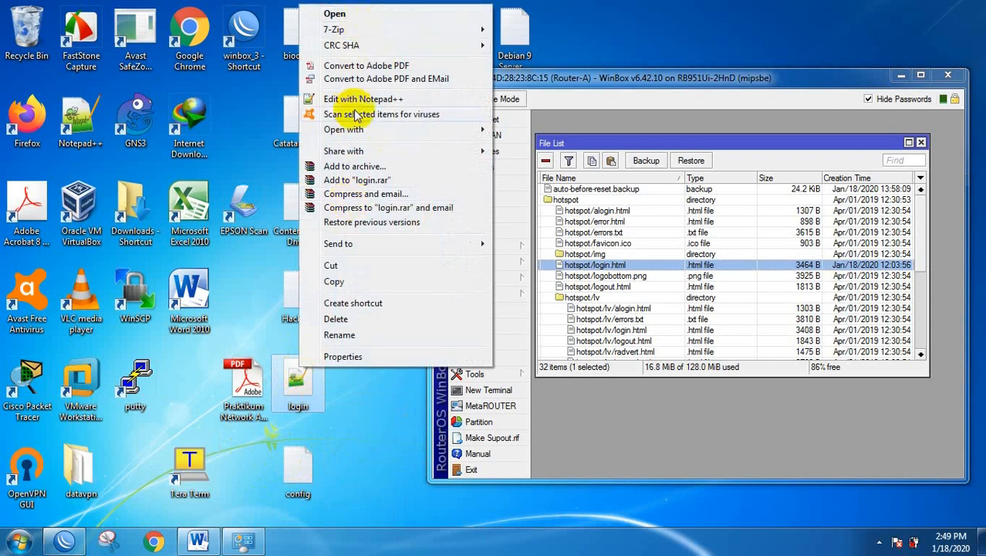
mouse_move(347, 132)
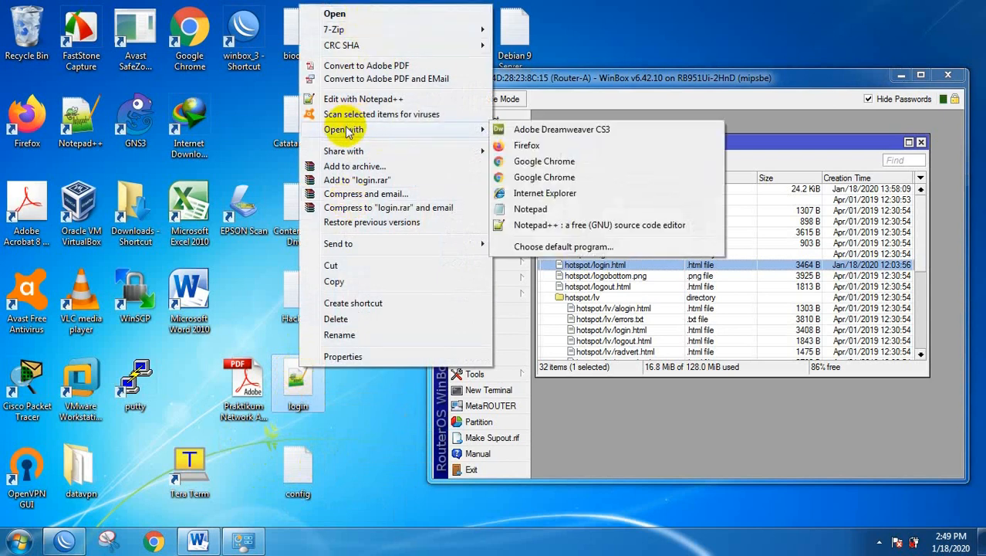
left_click(529, 225)
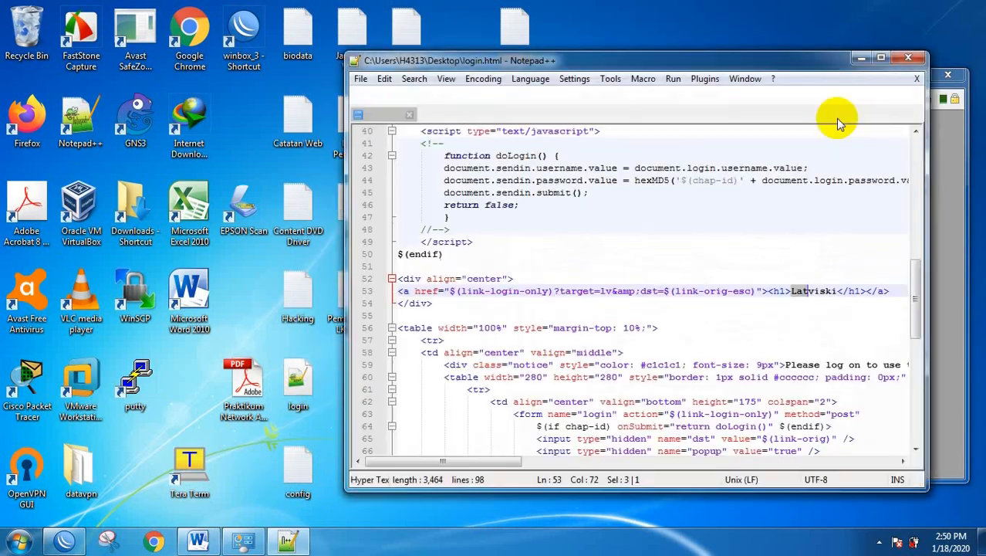
Maximize Notepad++ and locate the Latviski heading on line 53, checking the welcome text in Word.
left_click(878, 60)
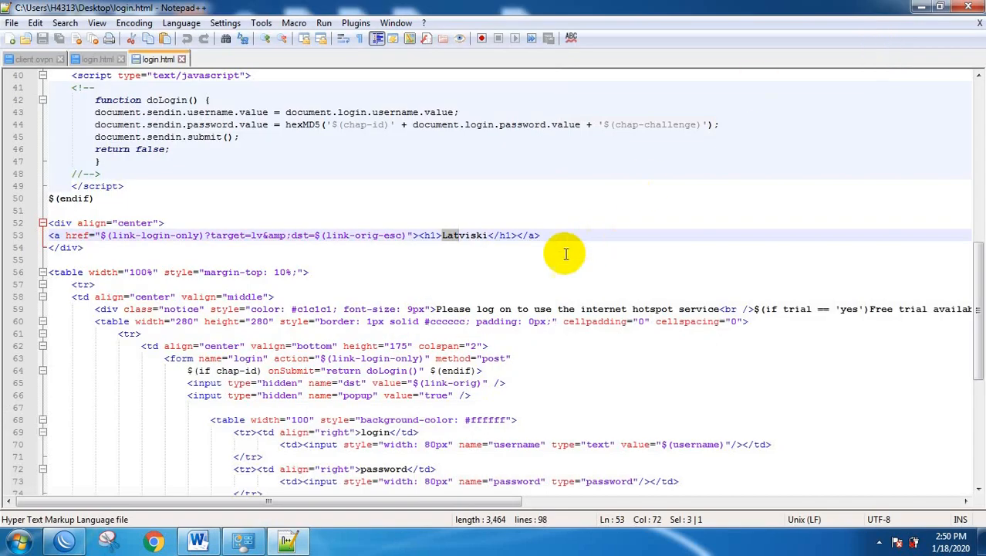
left_click(447, 270)
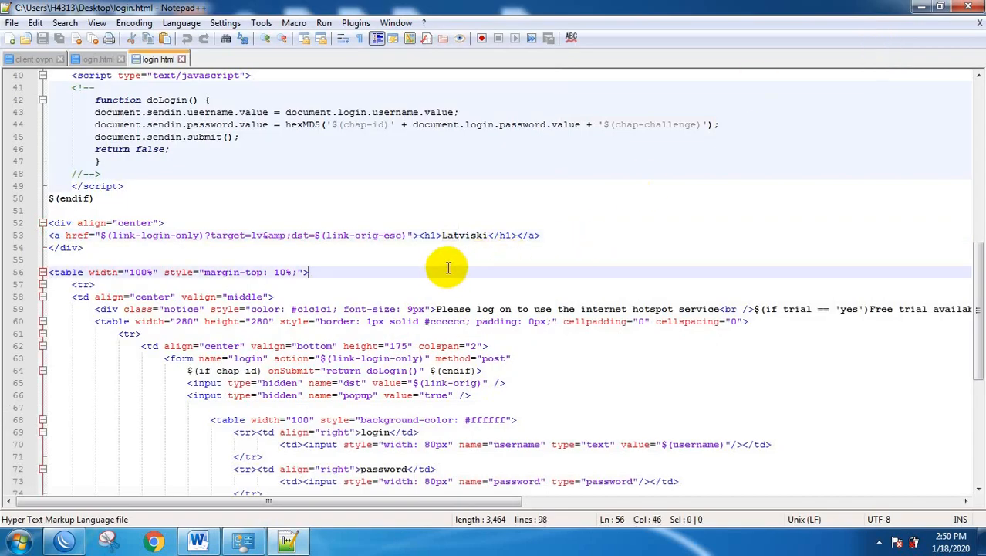
left_click(430, 322)
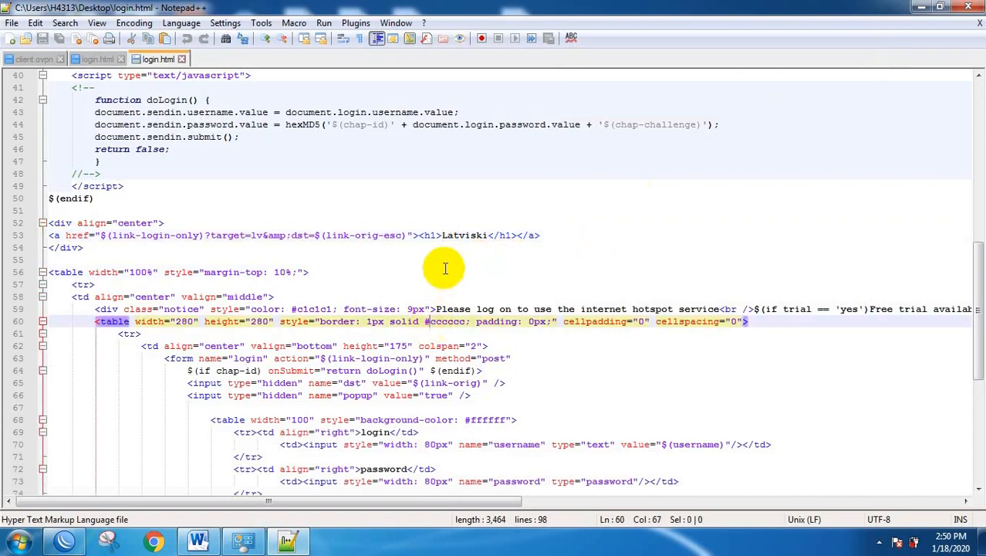
left_click(443, 235)
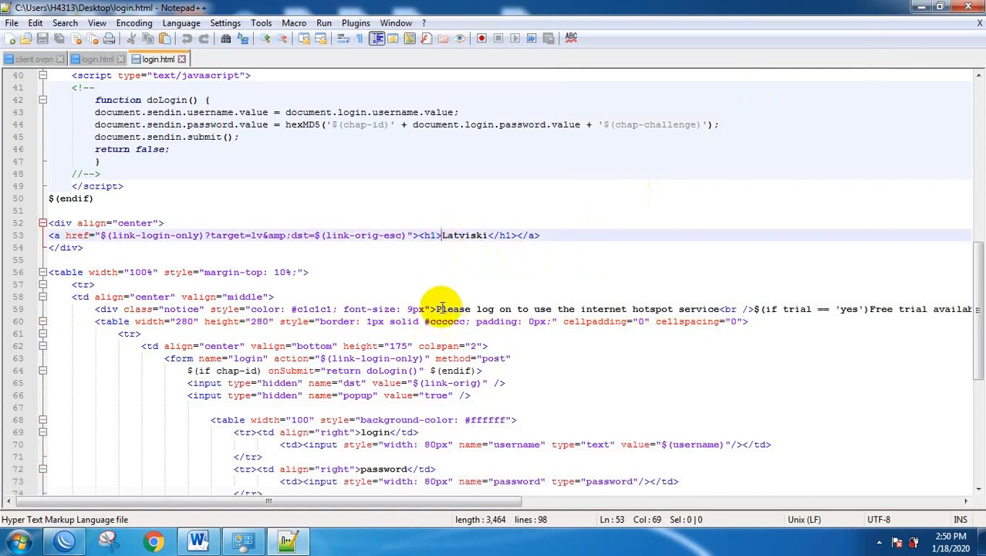
left_click_drag(436, 309, 719, 308)
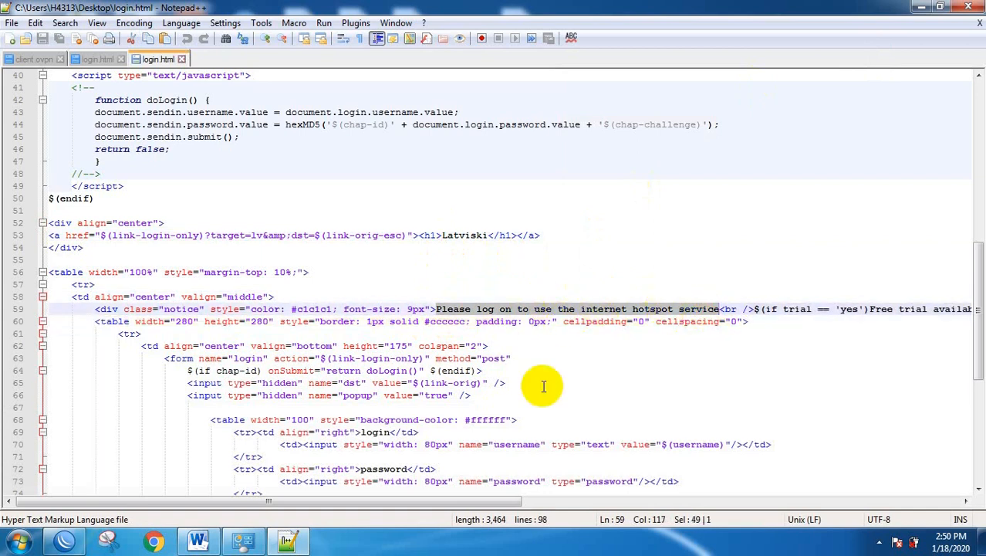
left_click(198, 540)
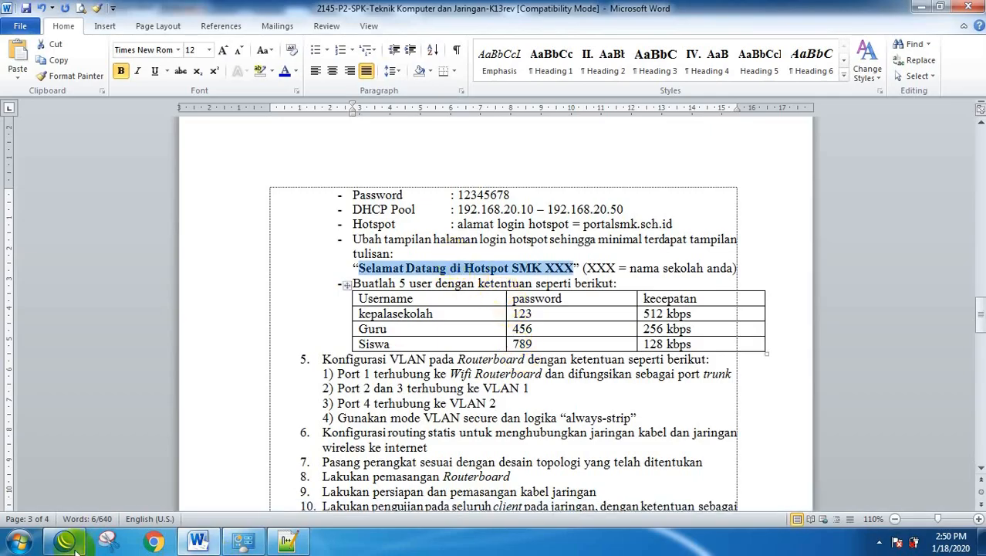
left_click(287, 541)
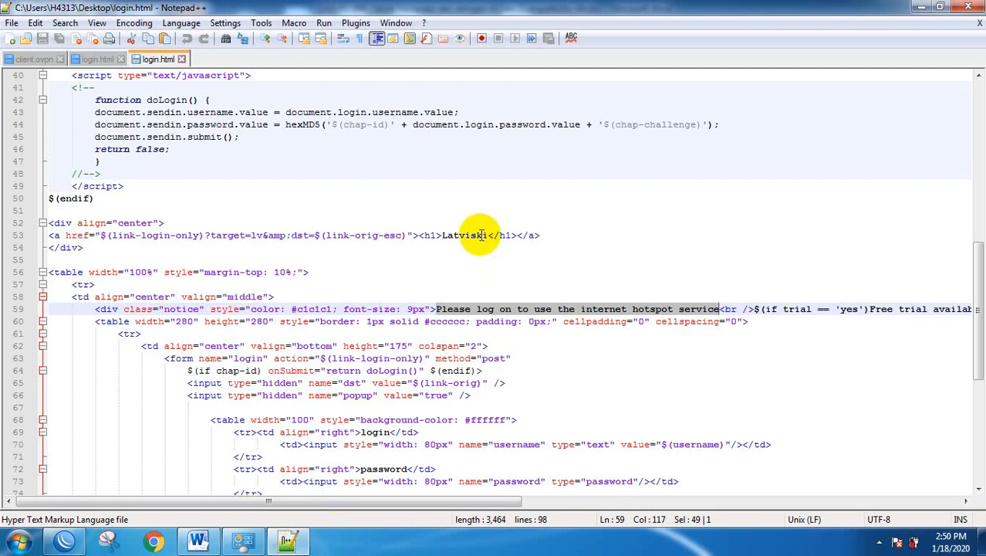
Replace the Latviski heading with 'Selamat Datang di Hotspot SMK XXX' wrapped in <marquee> tags.
left_click_drag(443, 234, 484, 236)
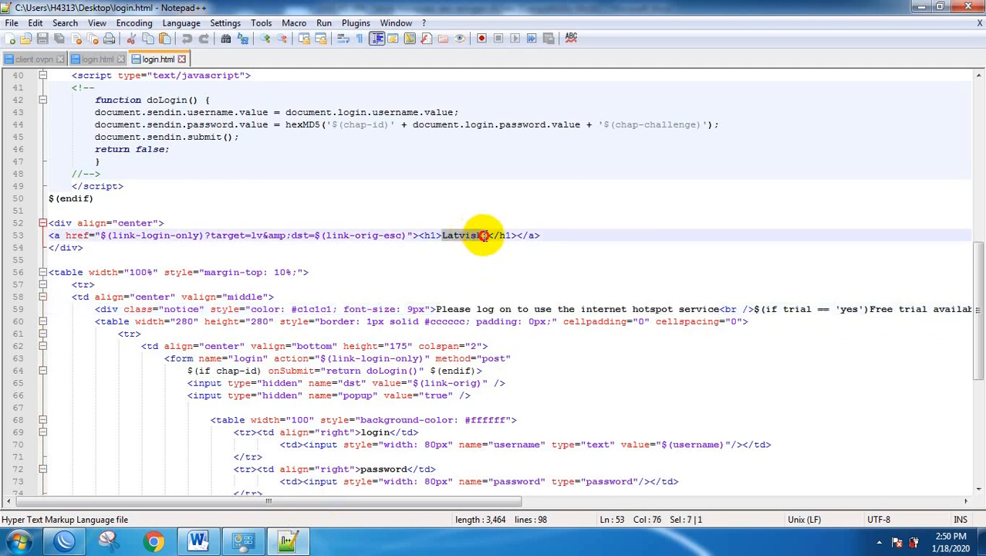
type("Selamat Datang di Hotspot SMK XXX")
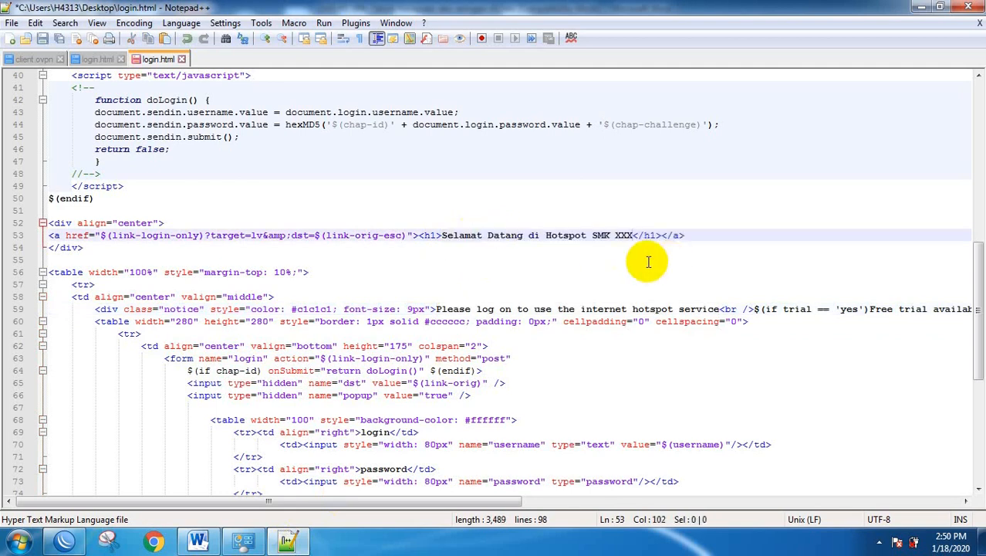
left_click(442, 234)
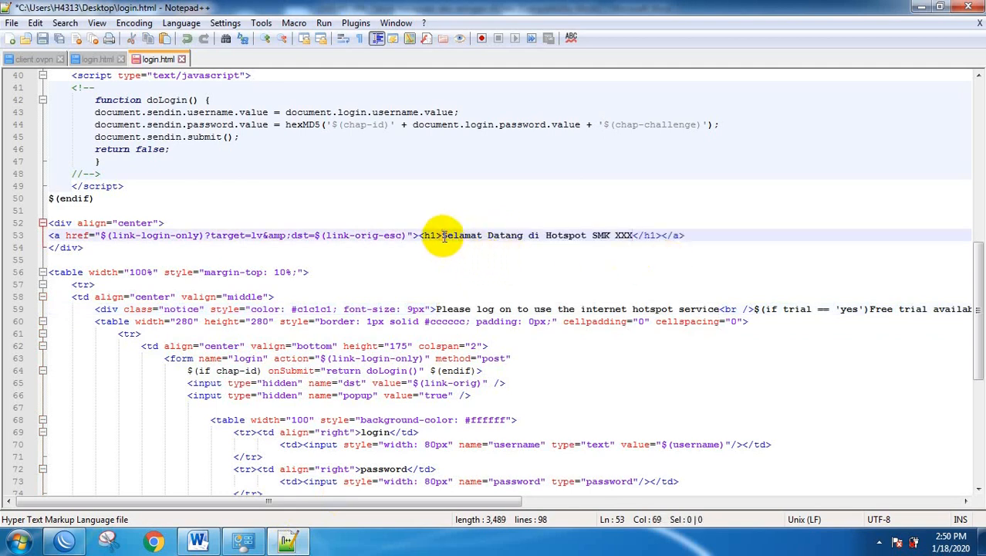
type("(")
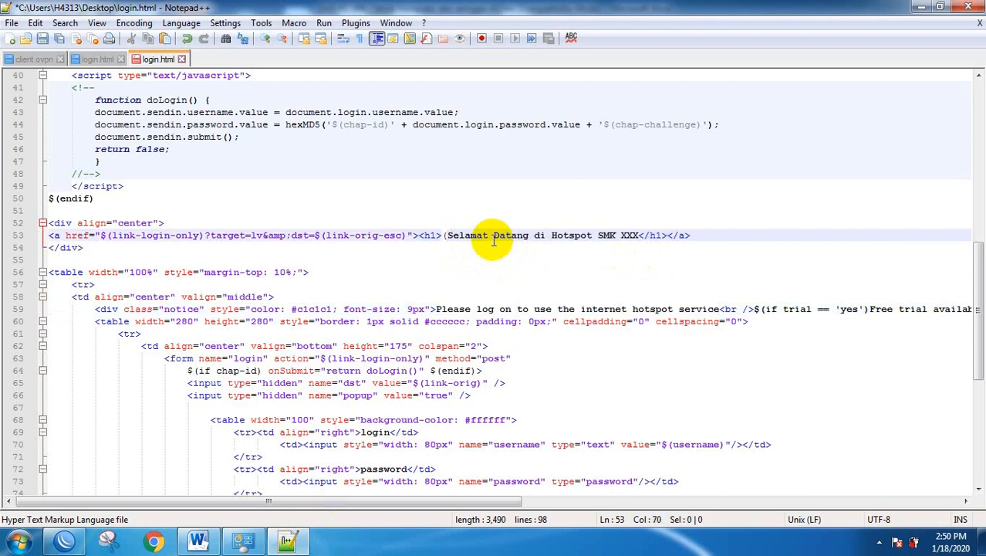
key("BackSpace")
type("<")
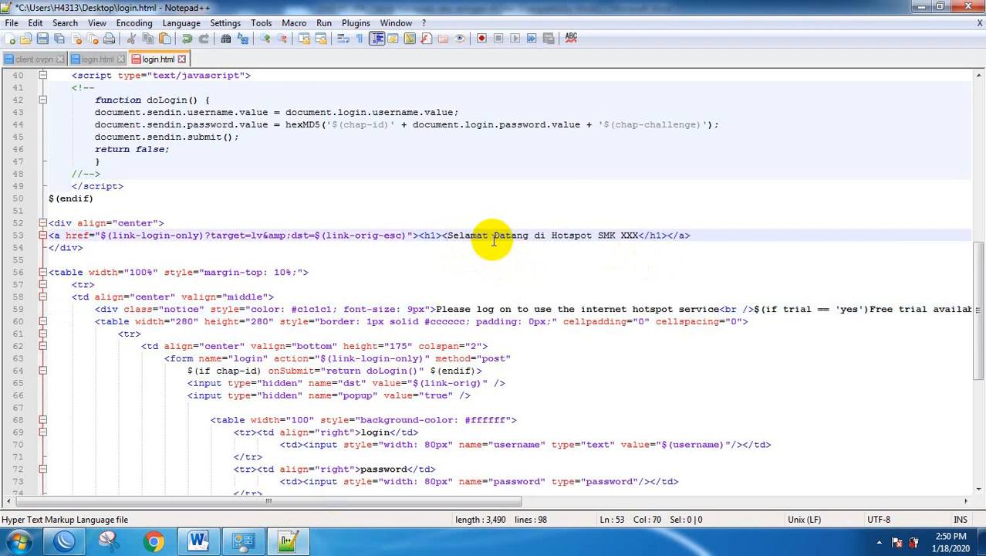
type("mar")
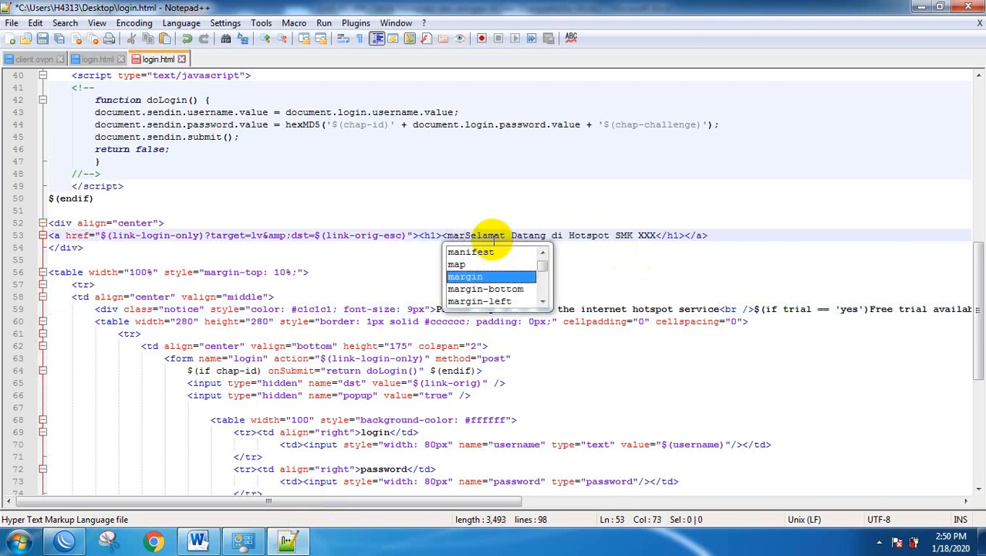
type("que")
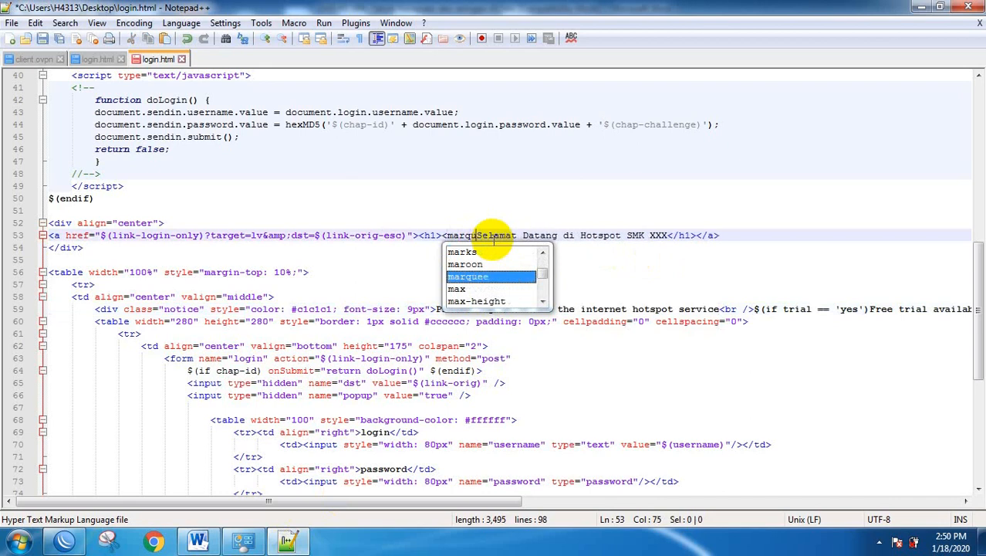
type("e")
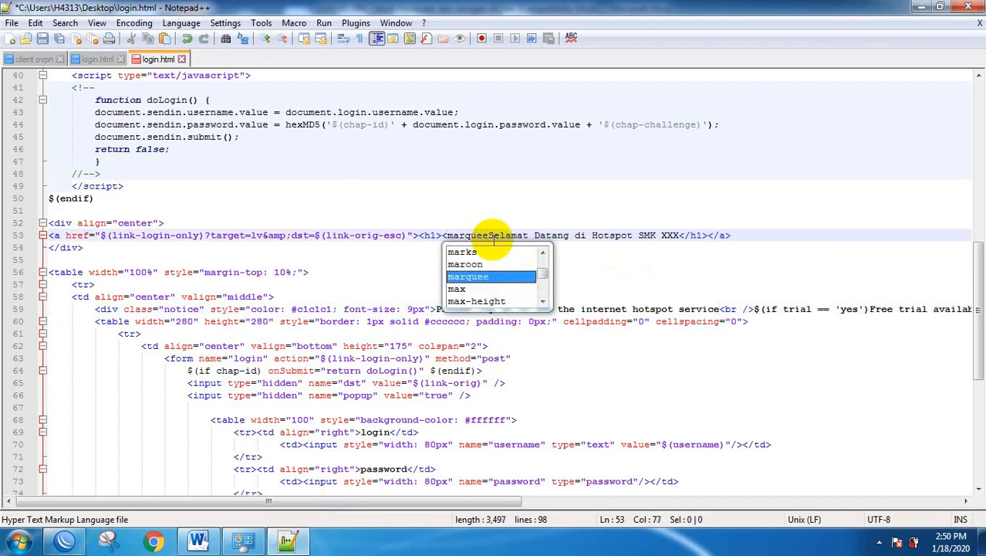
type(">")
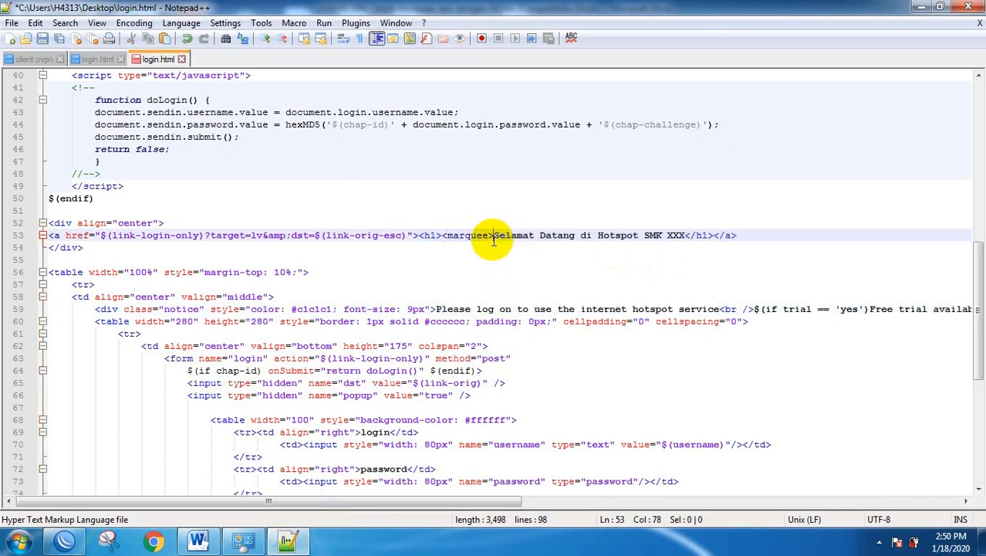
key("ctrl+Right")
key("ctrl+Right")
key("ctrl+Right")
type("</mar")
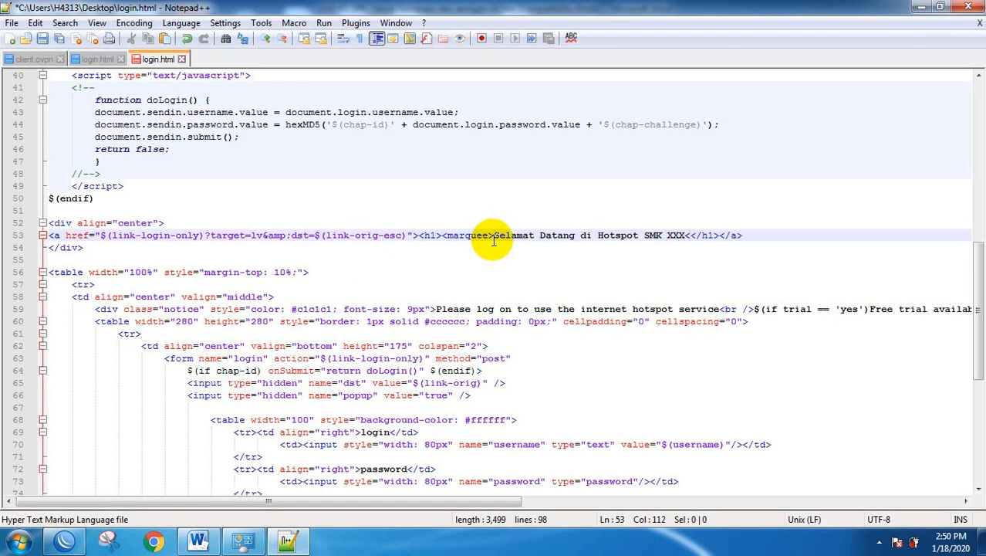
type("quee")
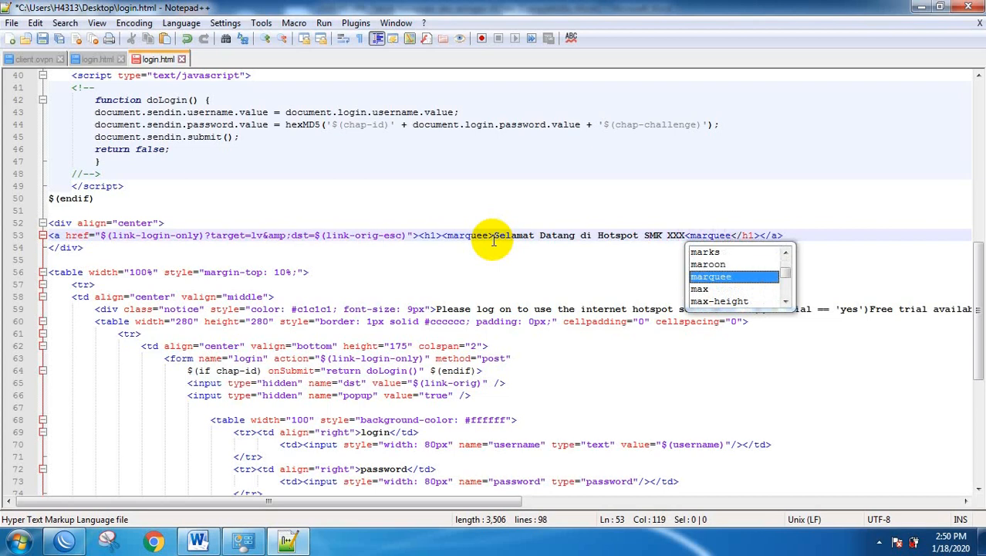
type("><")
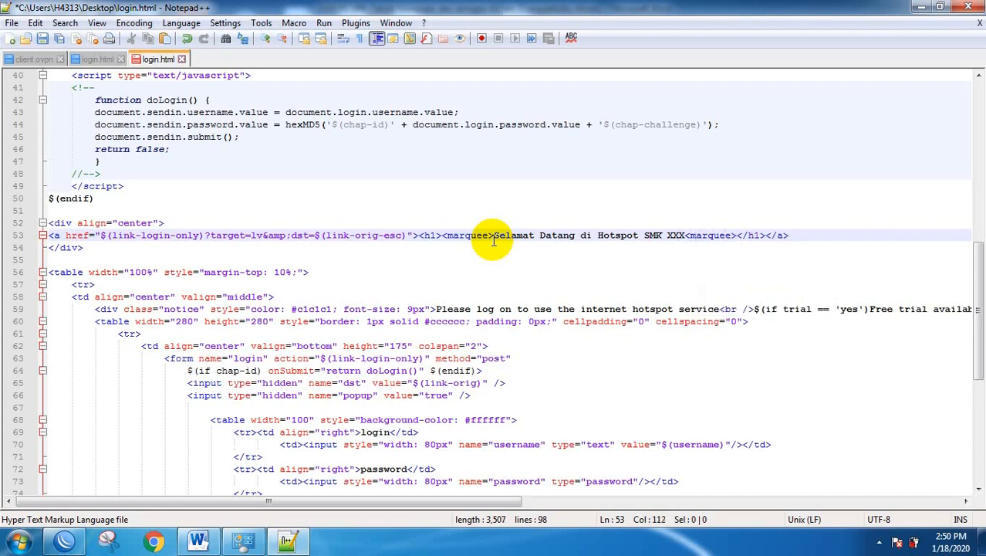
type("/")
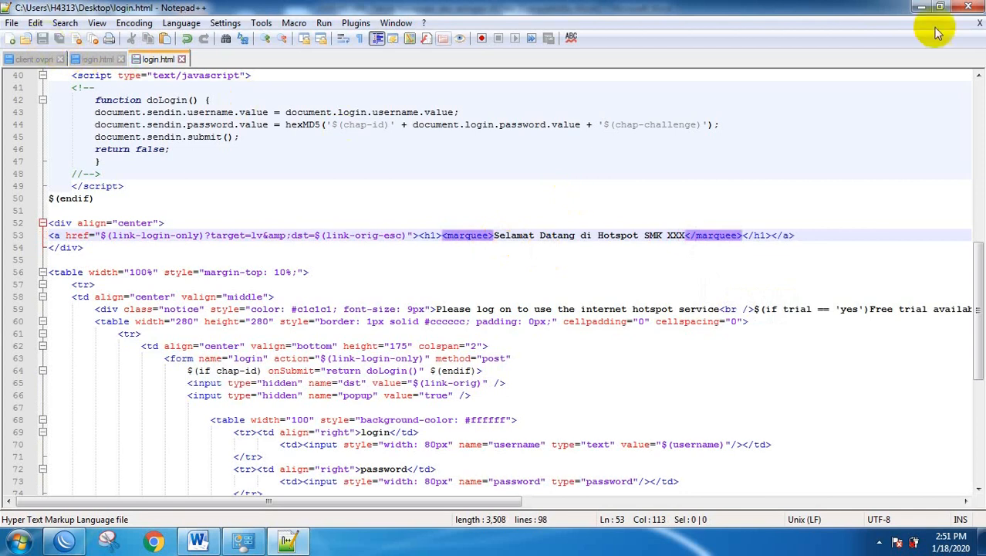
Close Notepad++ with login.html saved and minimize the Word document.
left_click(969, 7)
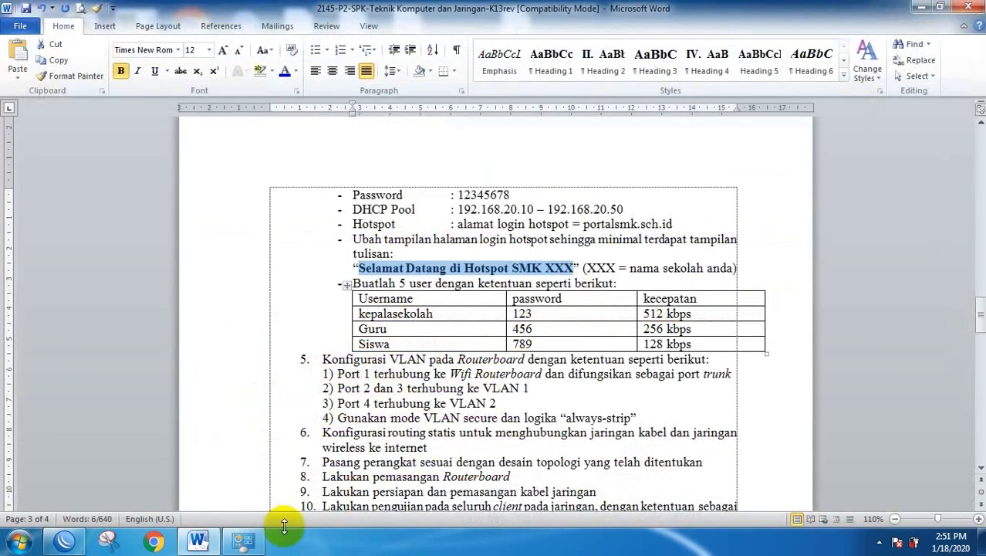
left_click(476, 550)
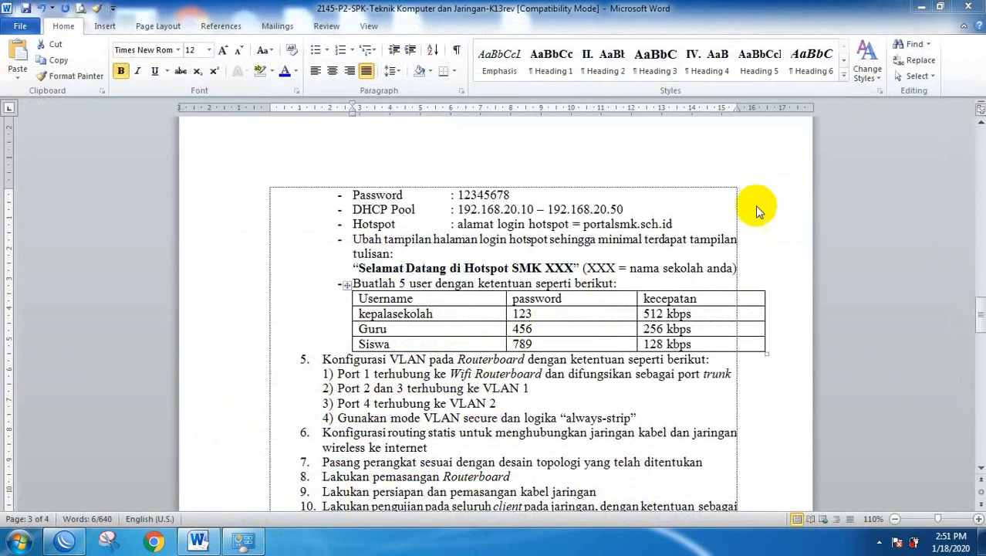
left_click(919, 7)
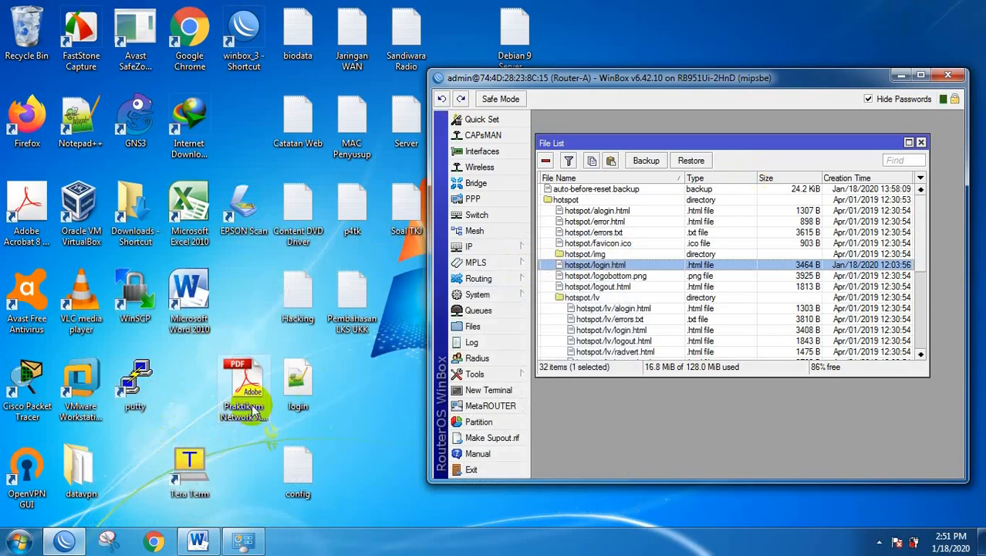
left_click(298, 376)
right_click(298, 375)
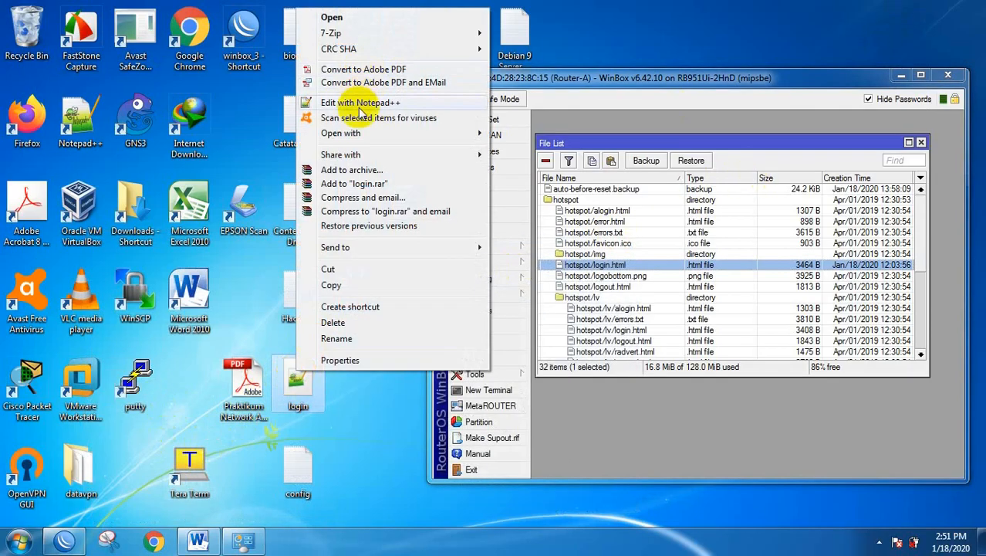
mouse_move(354, 134)
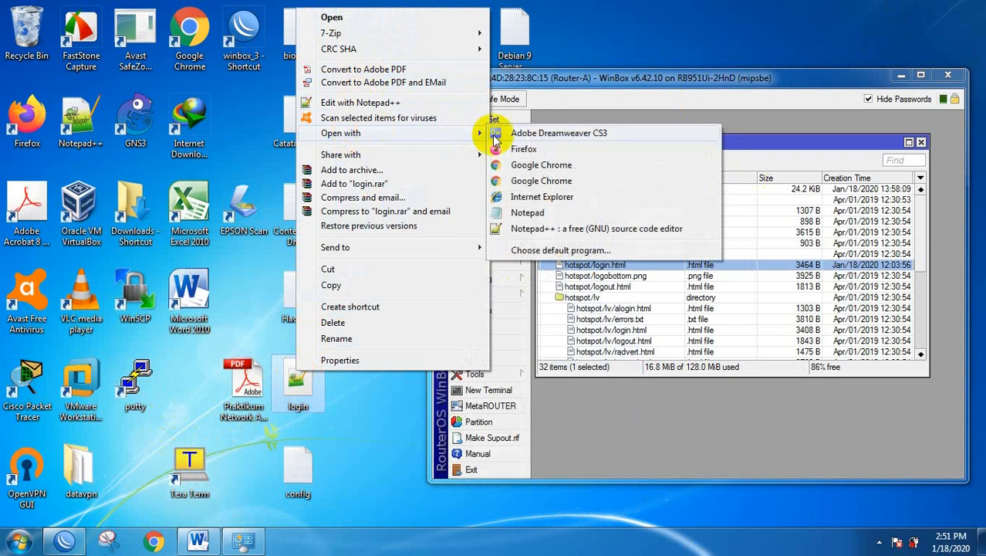
left_click(540, 166)
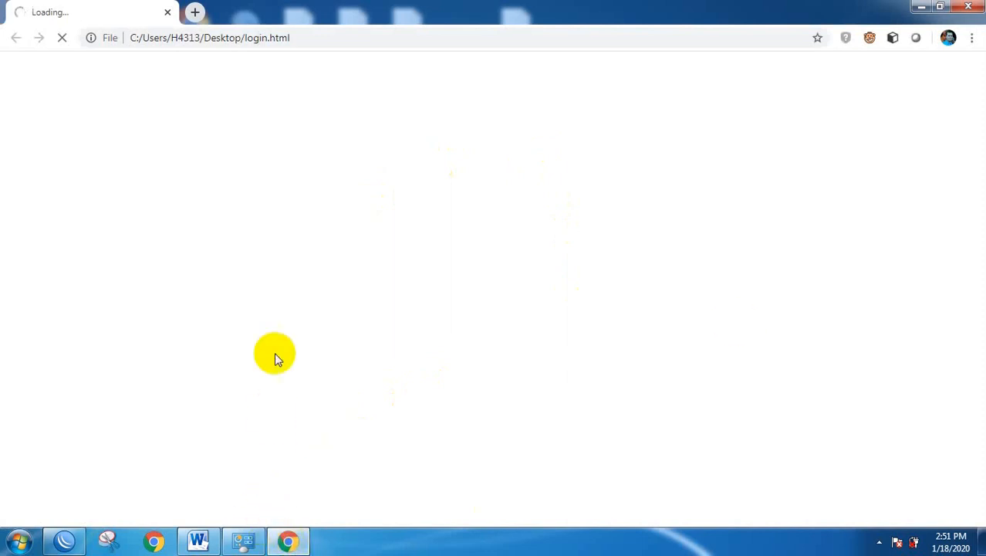
mouse_move(68, 543)
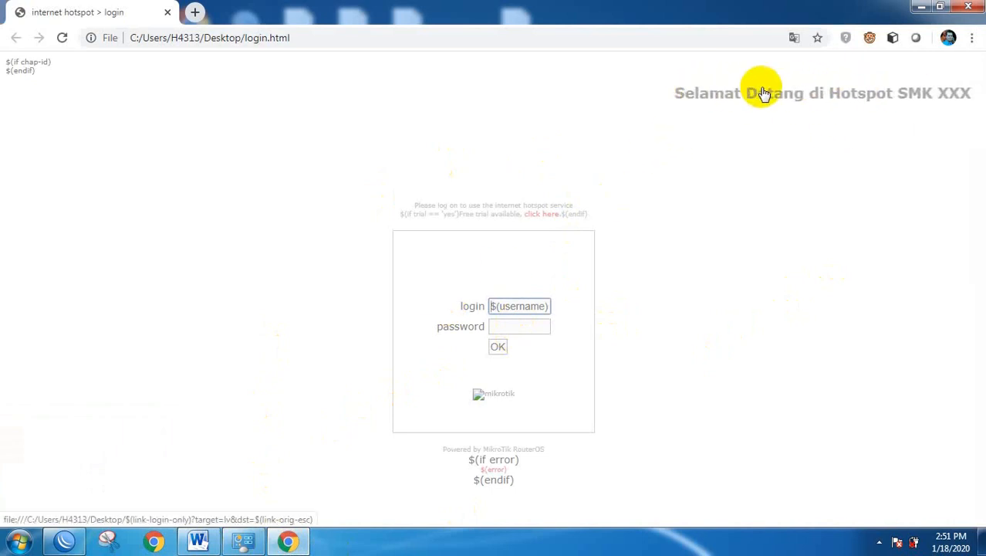
left_click(976, 6)
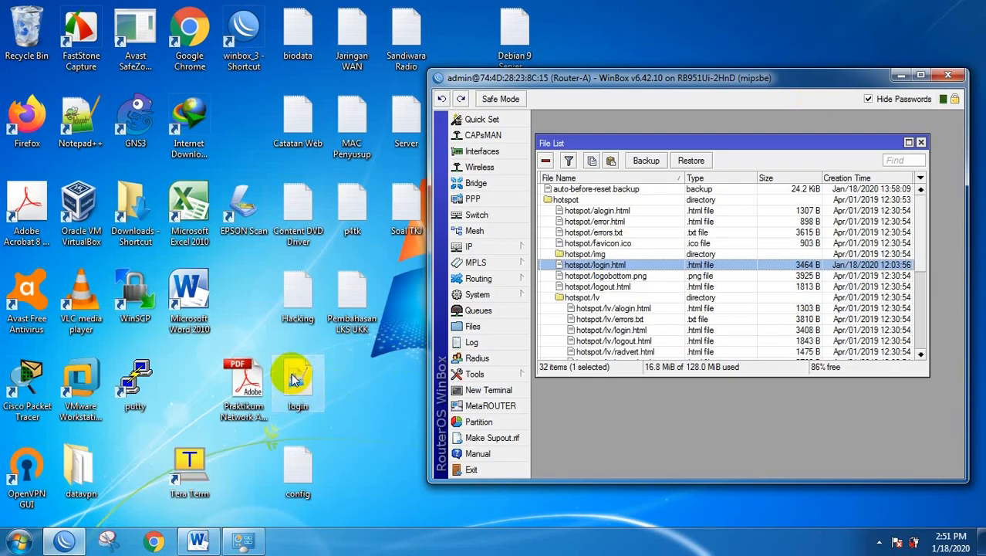
Upload the edited login.html into the router's hotspot folder, maximize WinBox, and close the File List.
left_click_drag(296, 385, 620, 273)
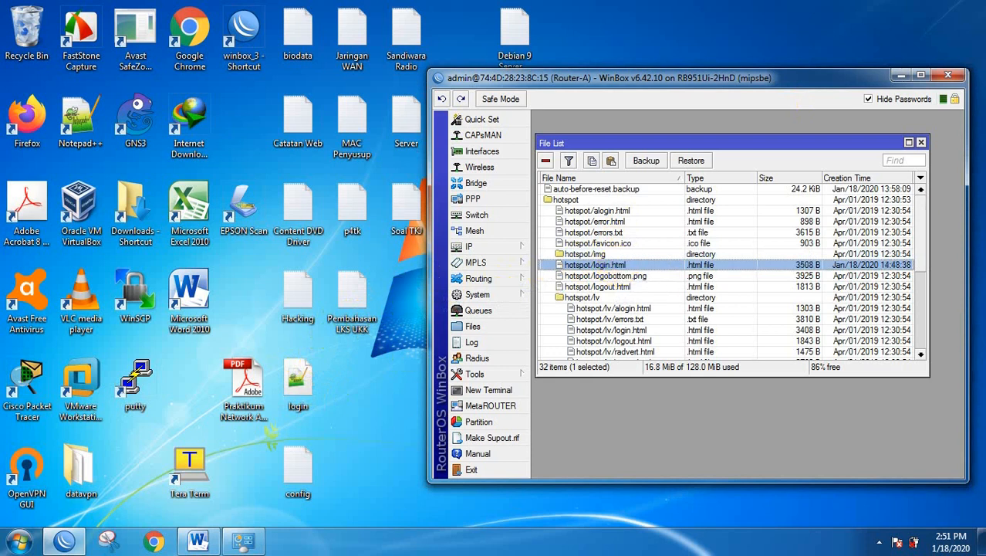
left_click(920, 75)
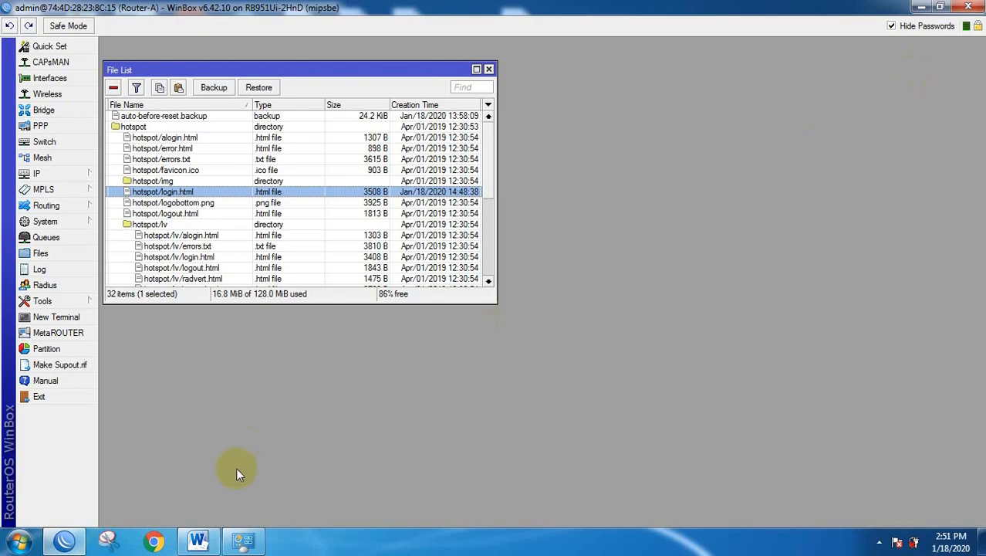
left_click(488, 69)
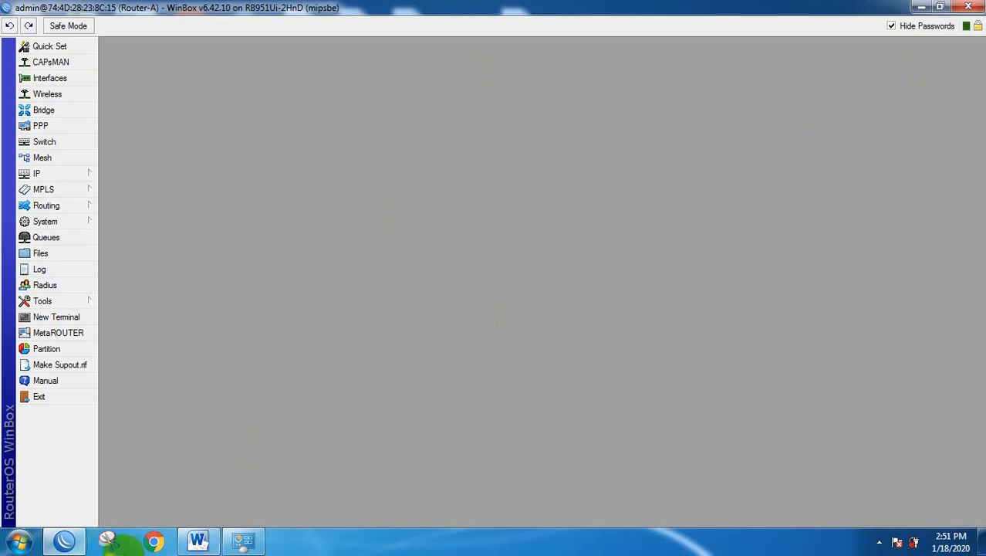
Review the welcome sentence and the five-user instruction in the Word task sheet, then return to WinBox.
left_click(198, 541)
left_click(199, 541)
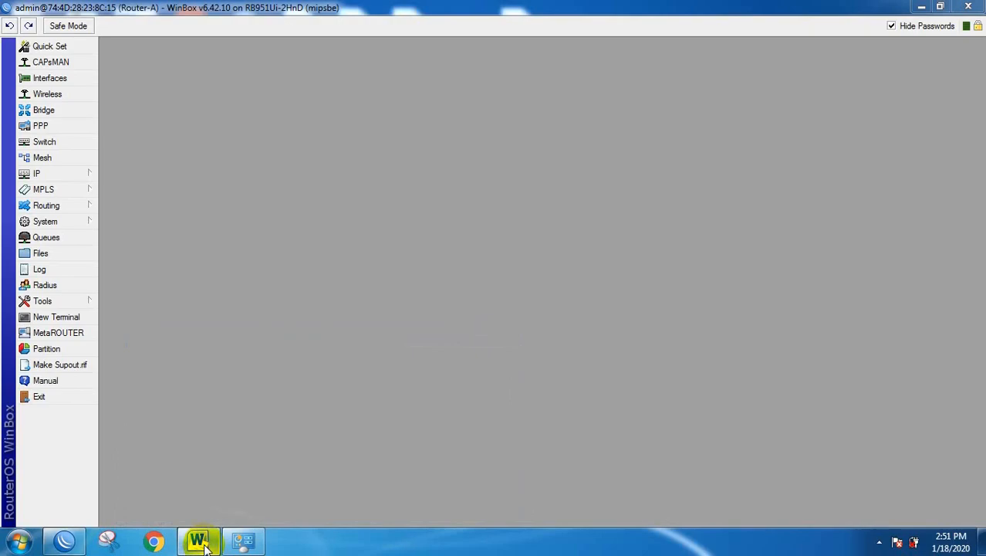
left_click(203, 543)
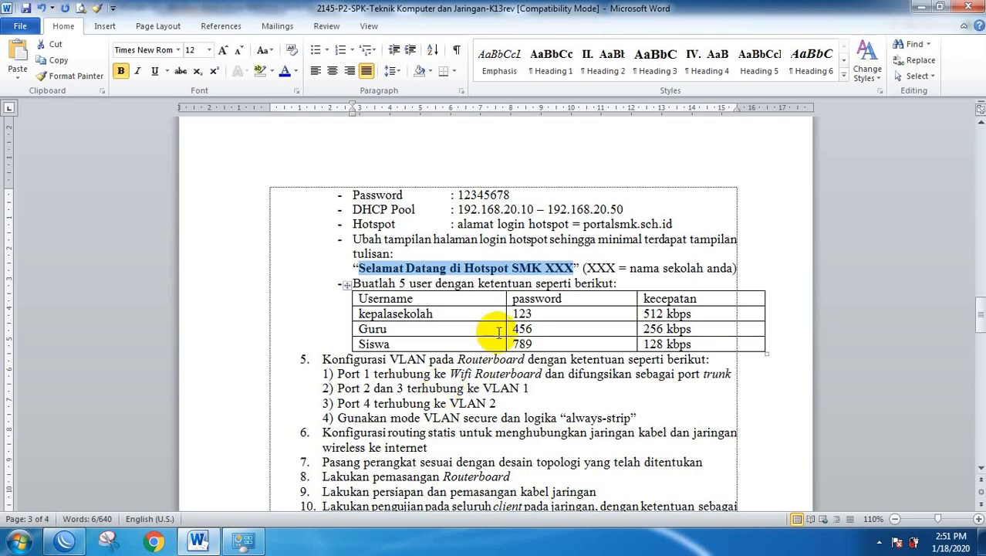
left_click(402, 270)
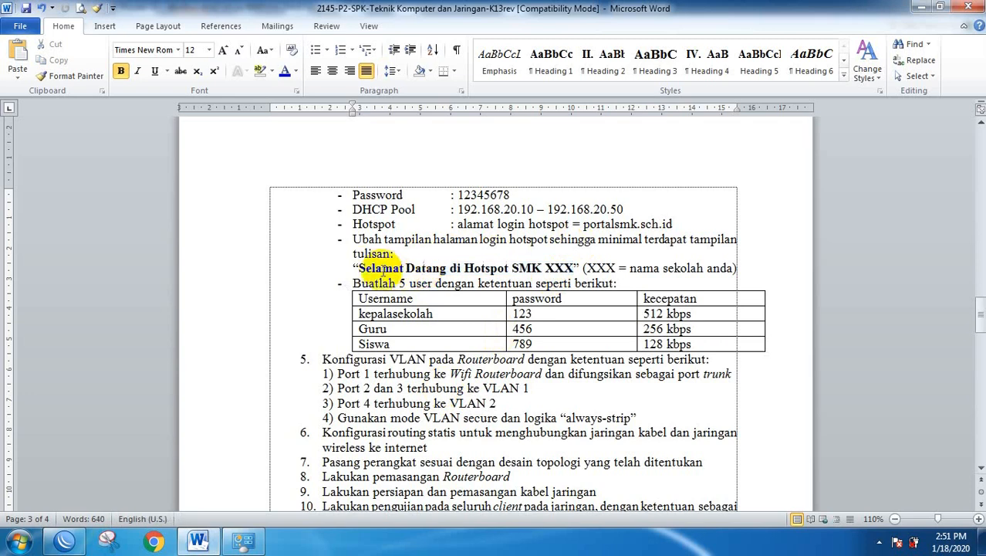
left_click_drag(357, 268, 552, 270)
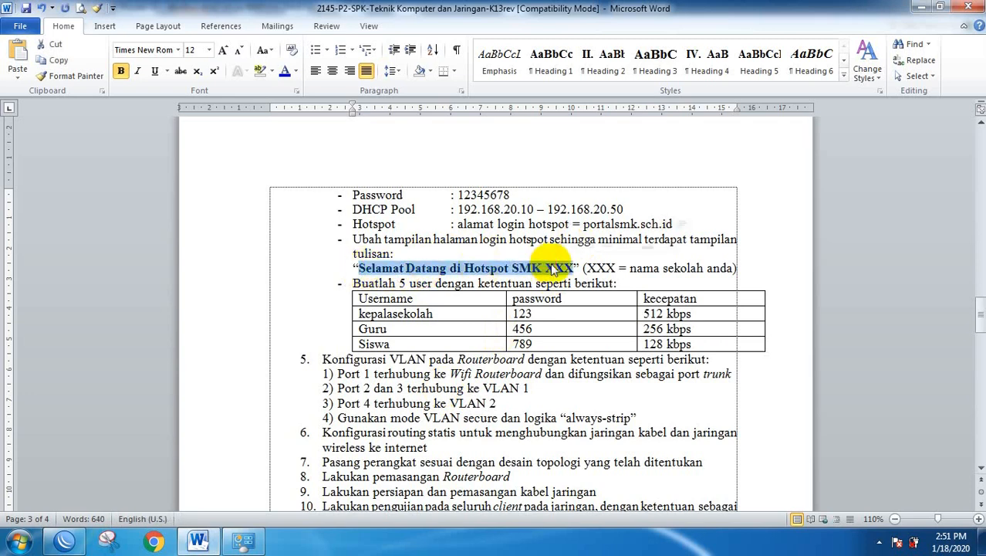
scroll(552, 270, "down", 2)
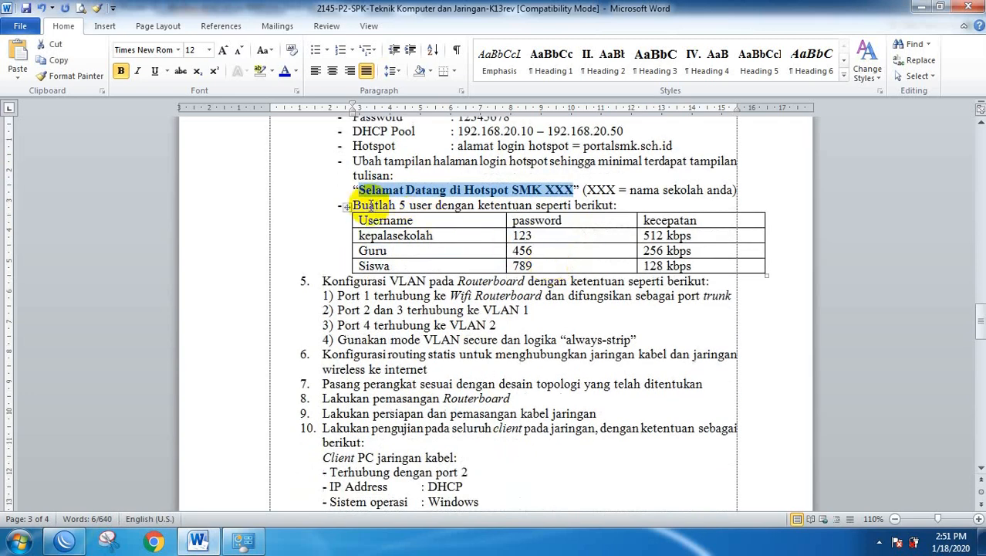
left_click_drag(369, 205, 386, 221)
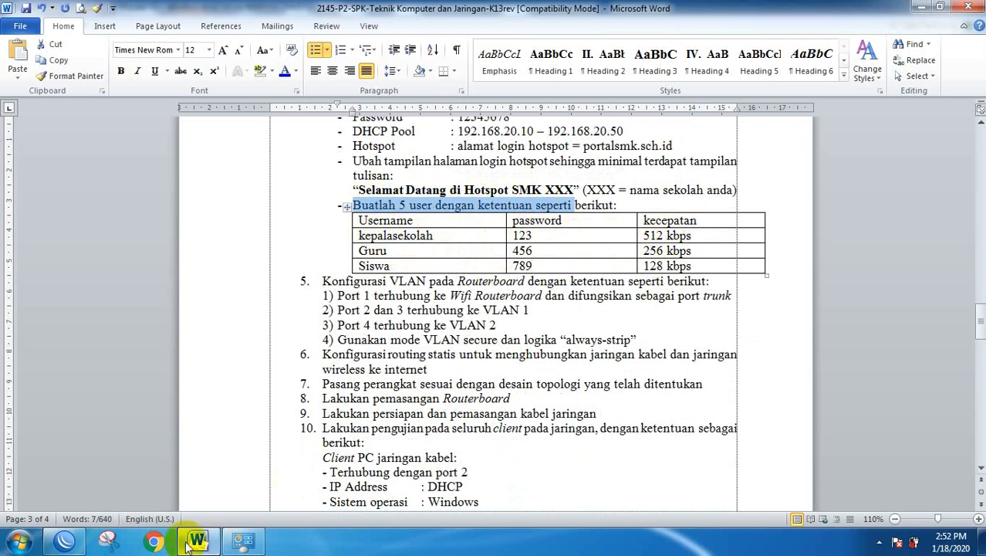
left_click(66, 544)
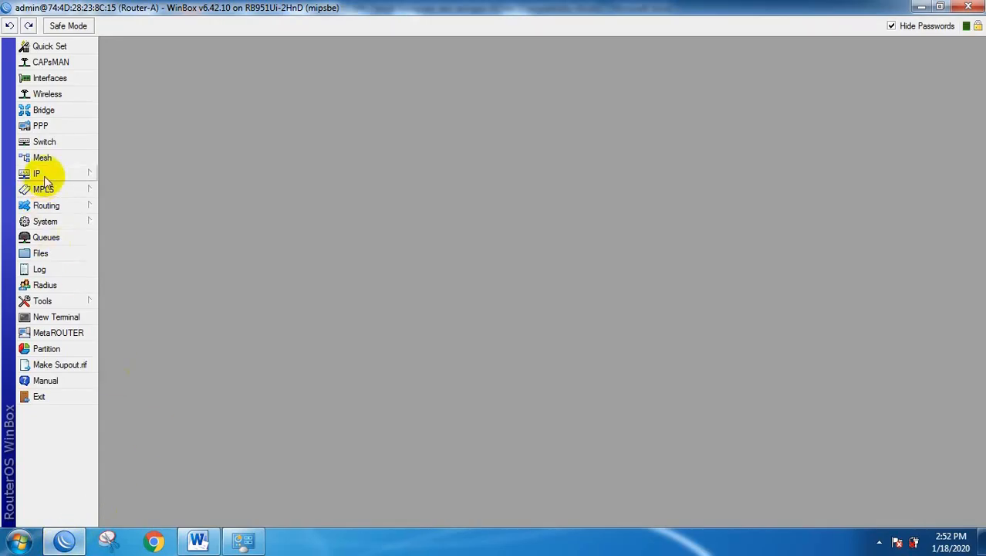
Open IP > Hotspot User Profiles and start a new user profile.
mouse_move(85, 178)
left_click(120, 279)
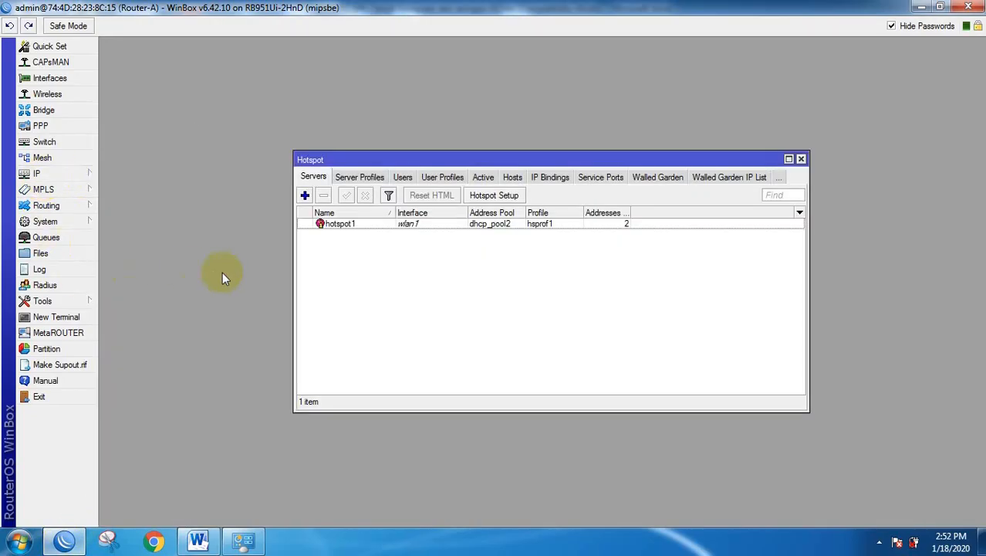
left_click(441, 179)
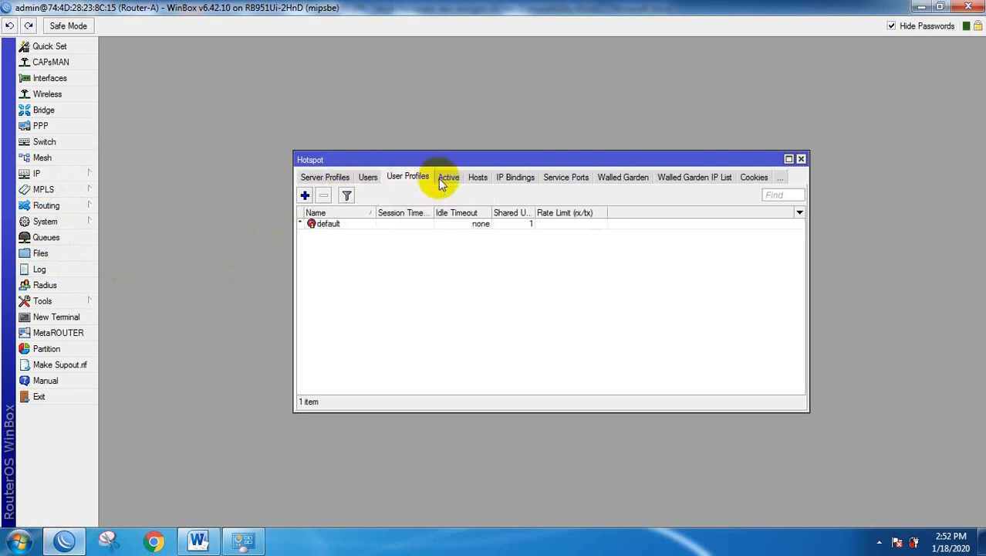
left_click(306, 196)
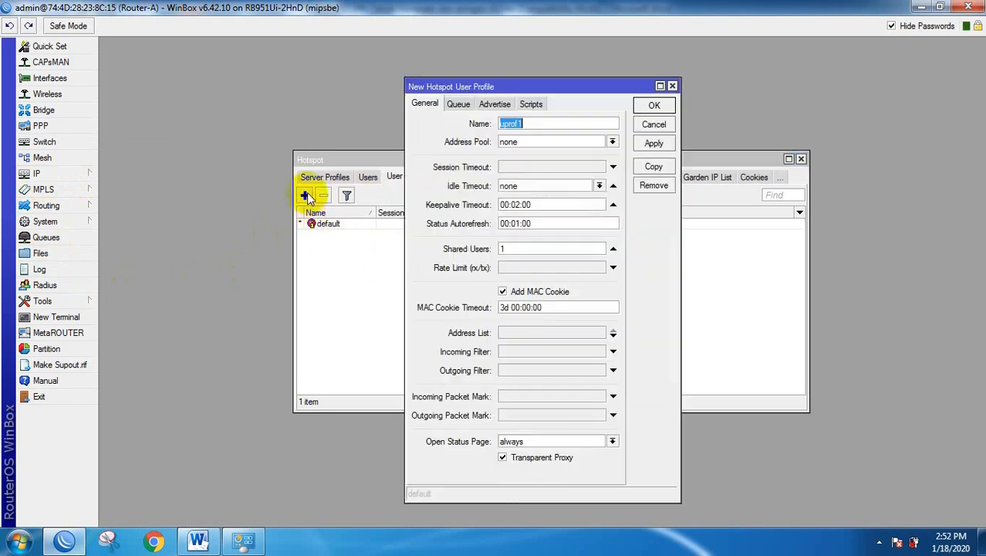
Look up the kepalasekolah username in the task sheet and name the profile Kepala Sekolah.
left_click(198, 541)
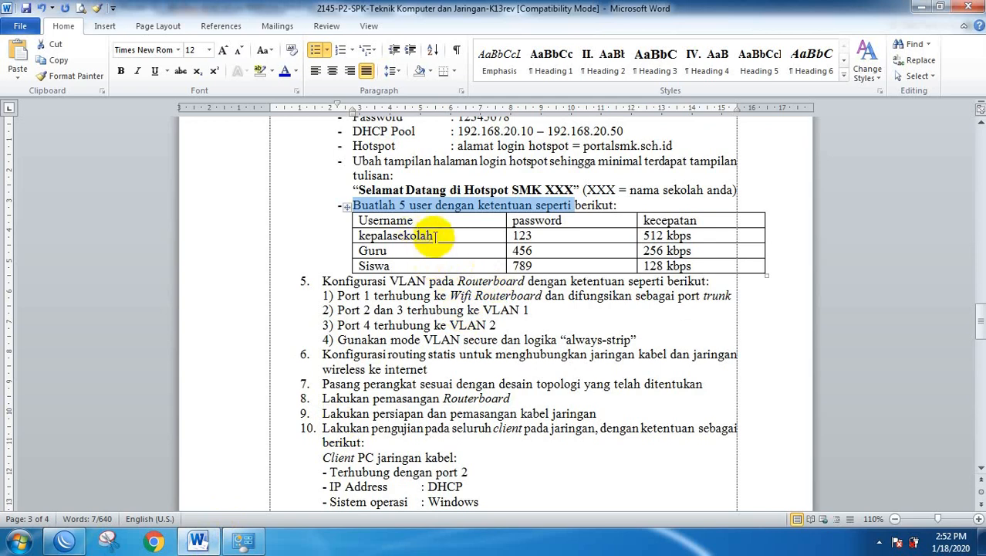
left_click_drag(434, 236, 352, 234)
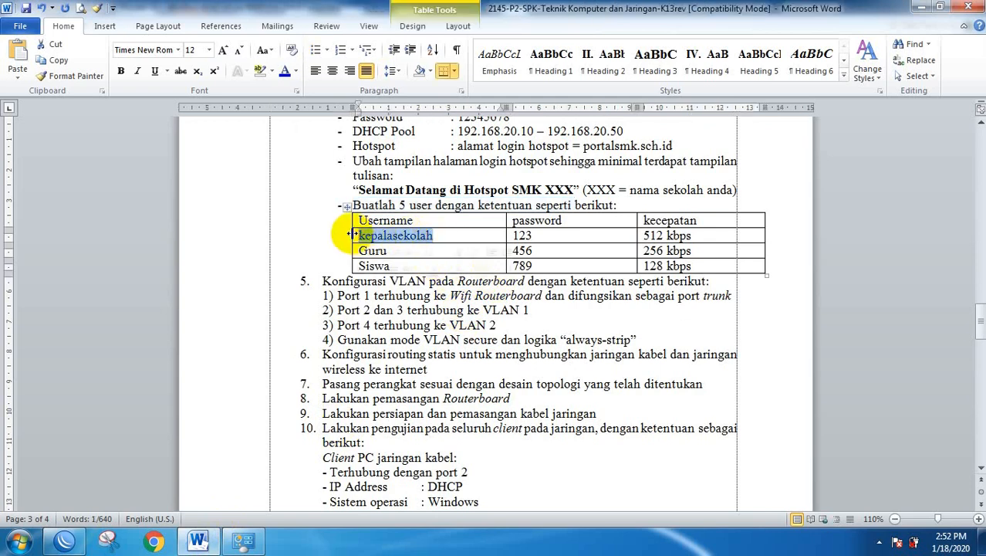
key("alt+Tab")
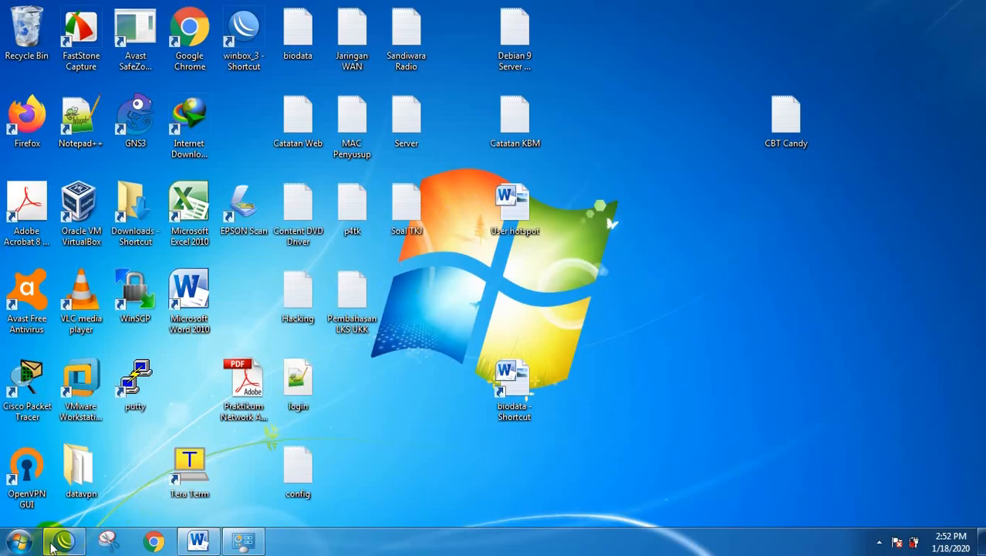
left_click(54, 544)
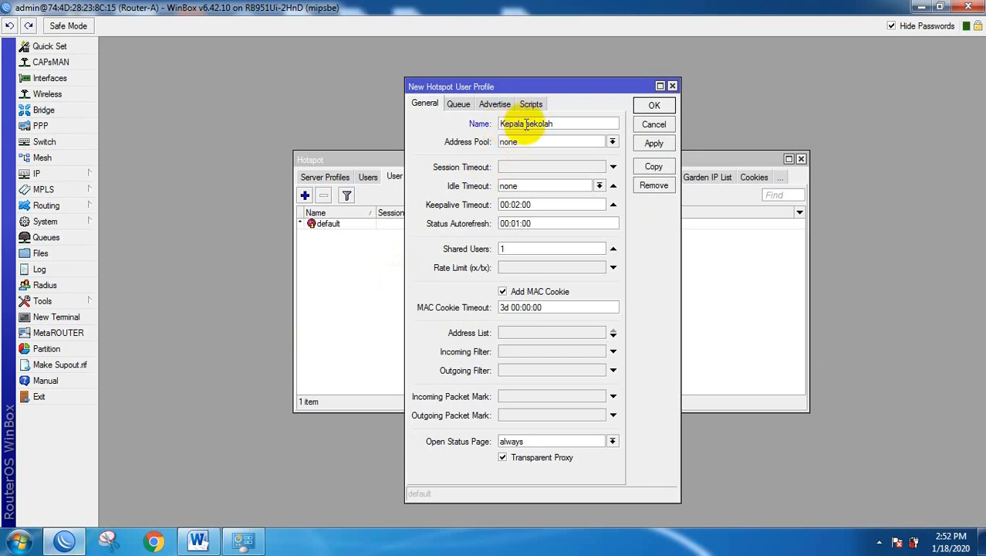
type("S")
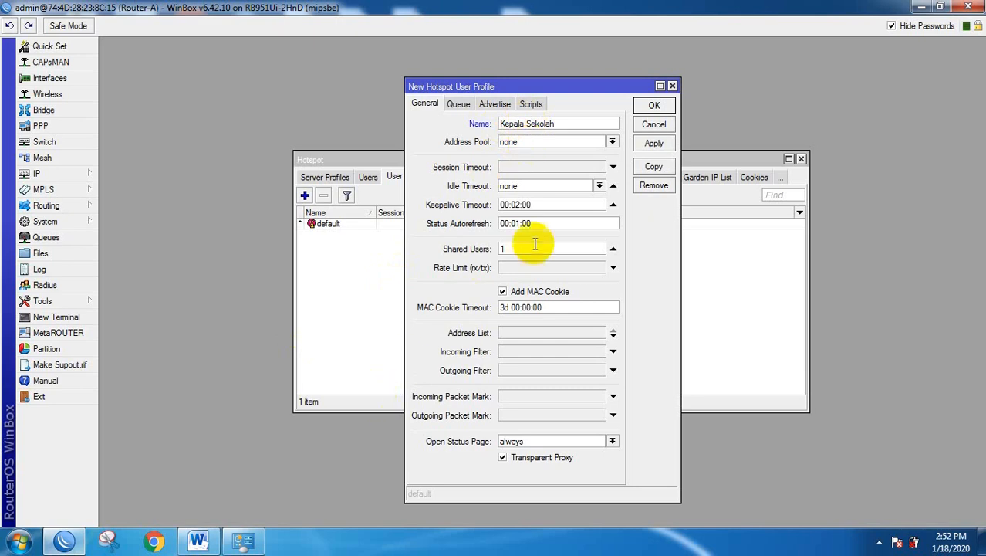
Check the 512 speed in the task sheet, set the rate limit to 512k/512k, and save the profile.
key("super+d")
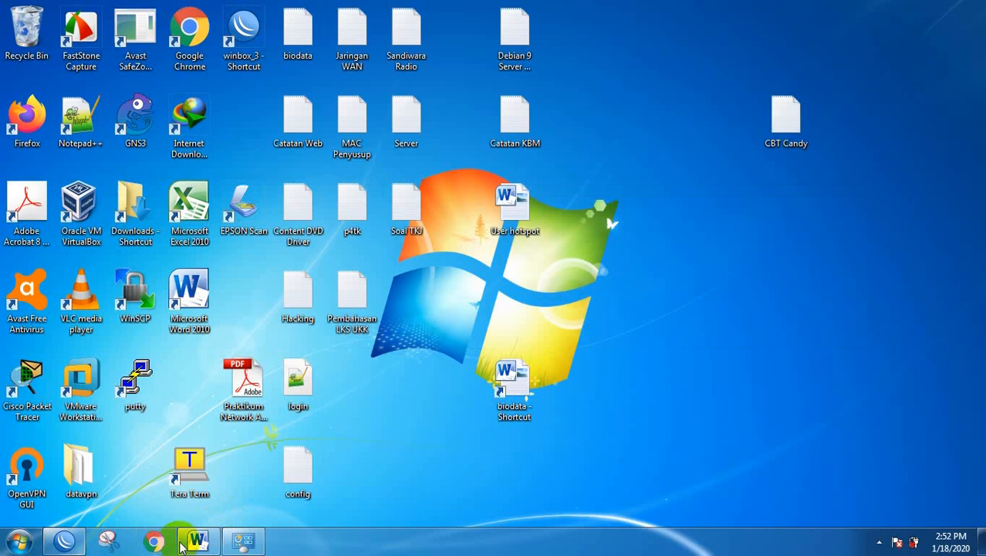
left_click(196, 541)
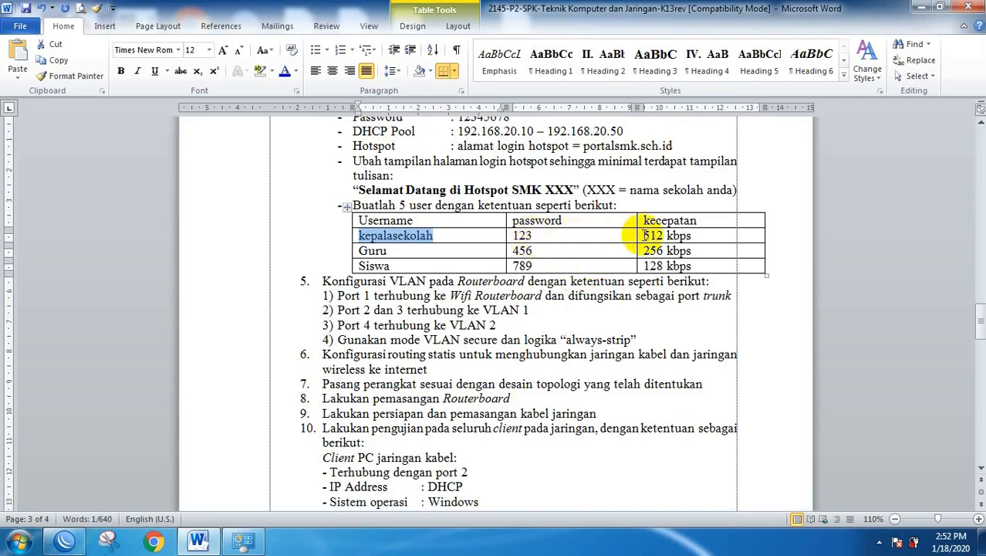
left_click_drag(645, 235, 663, 236)
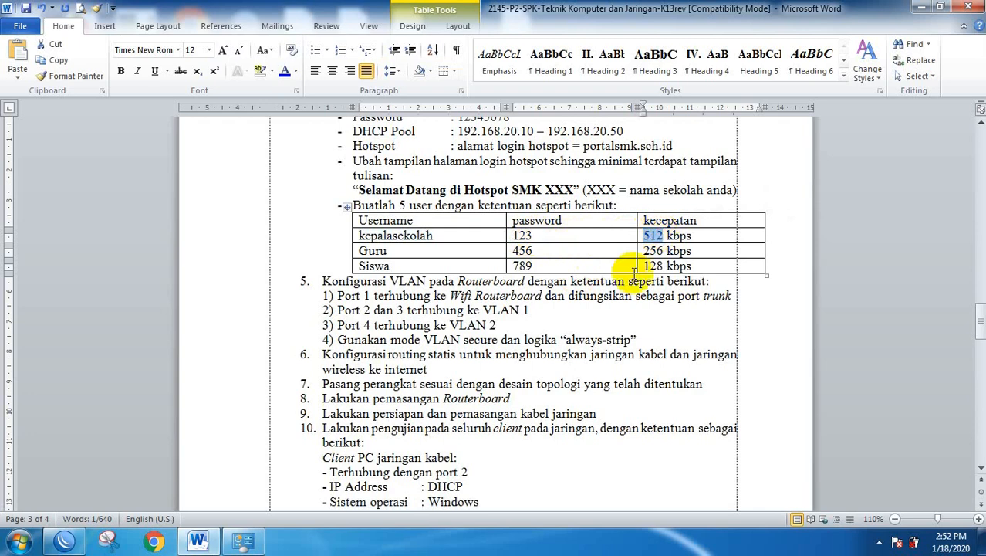
left_click(65, 540)
left_click(508, 267)
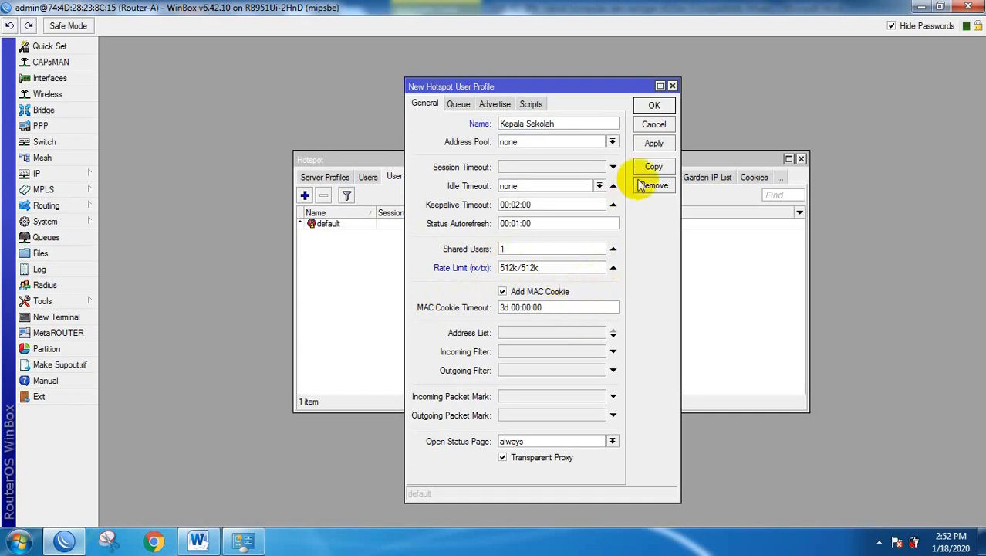
left_click(655, 106)
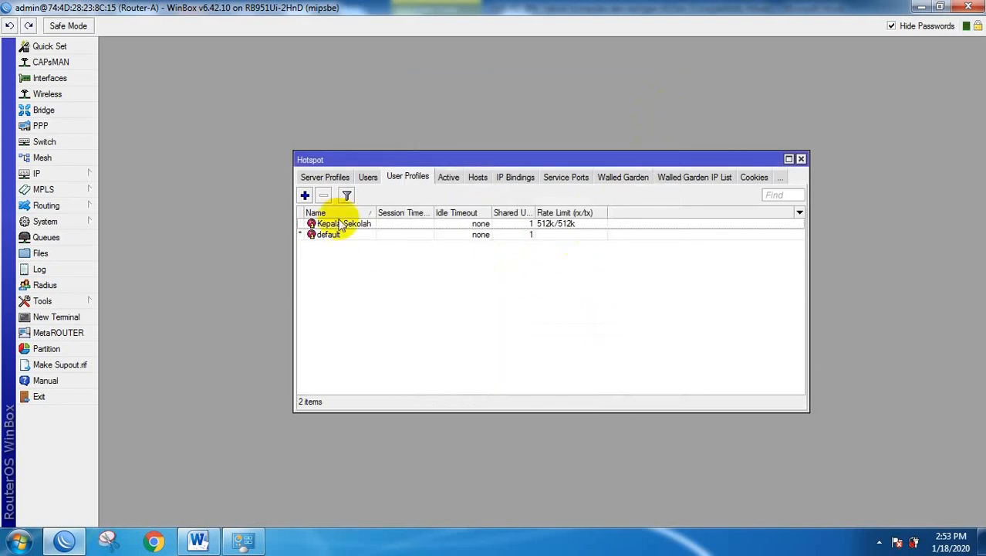
Create a hotspot user profile named Guru with rate limit 256k/256k.
left_click(305, 195)
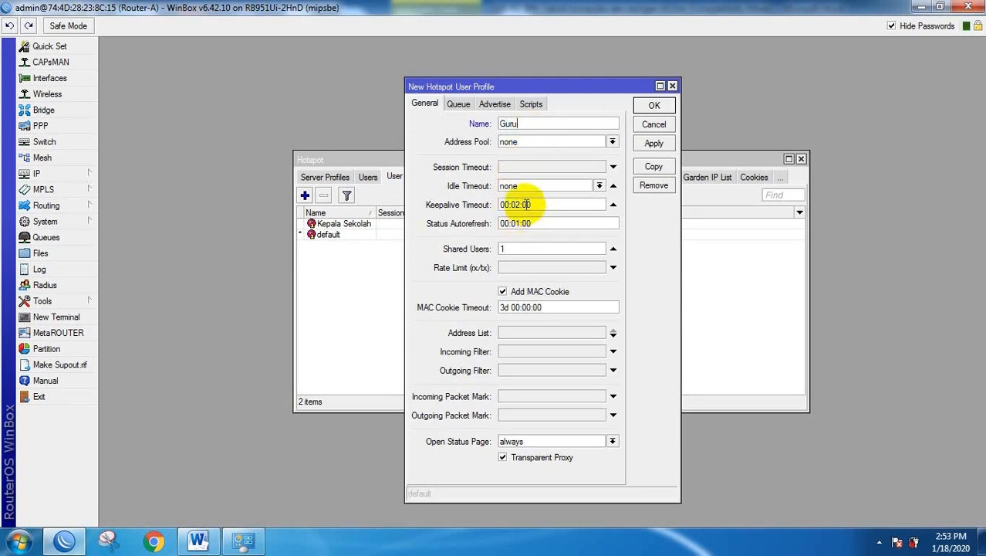
left_click(515, 272)
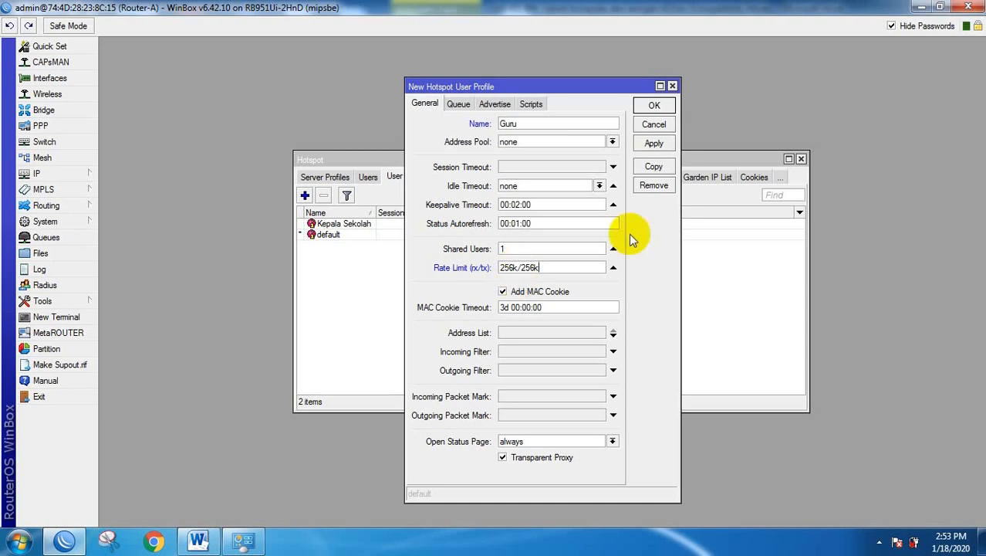
left_click(657, 102)
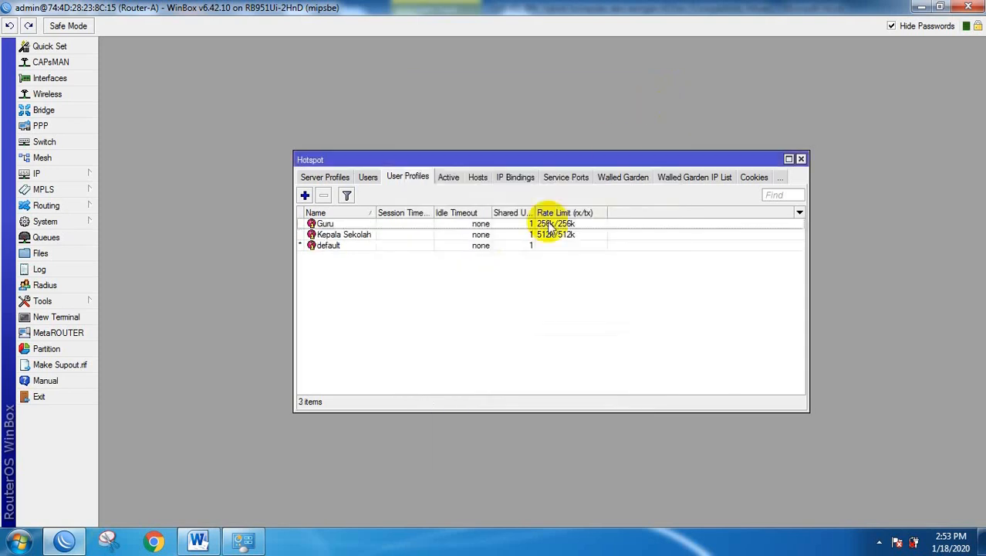
Create a hotspot user profile named Siswa with rate limit 128k/128k.
left_click(306, 196)
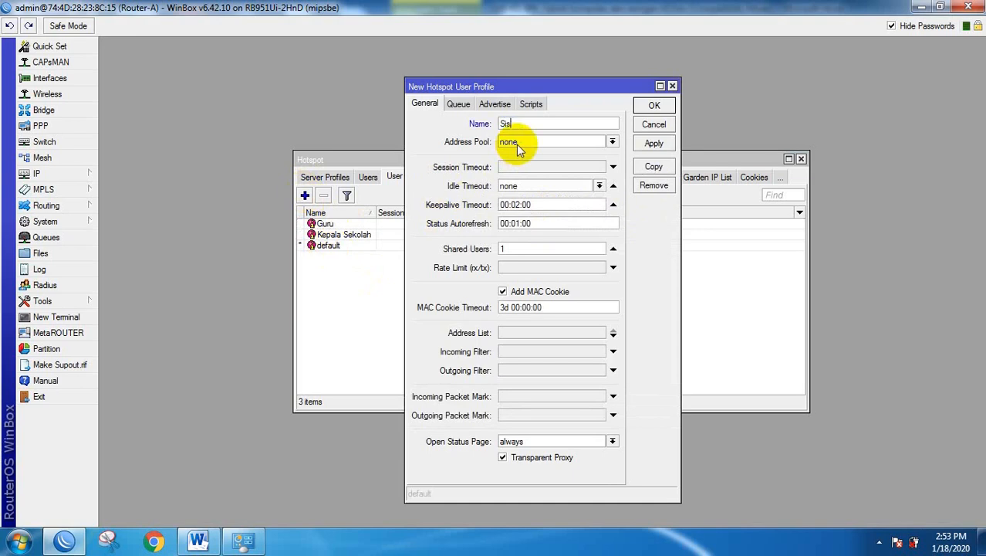
type("Siswa")
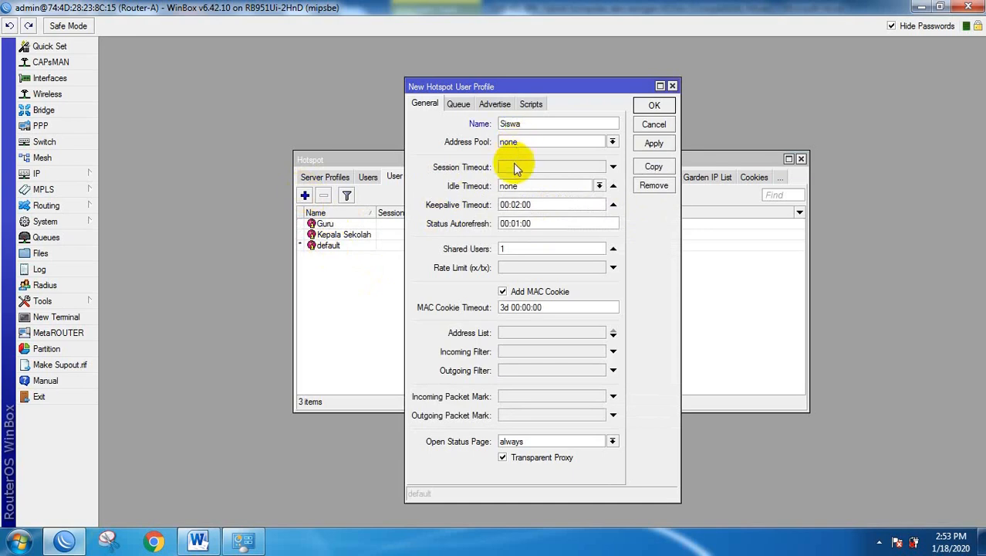
left_click(502, 250)
left_click(506, 268)
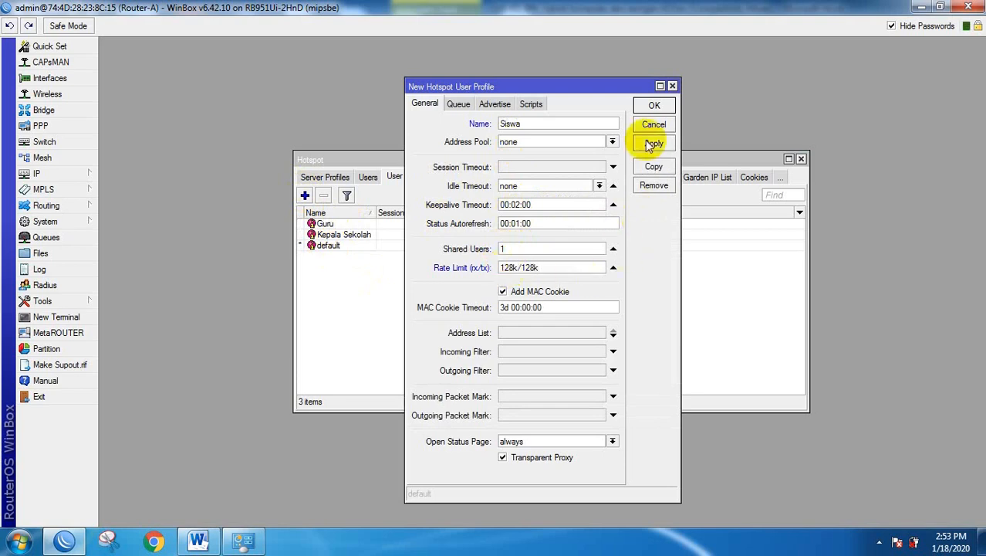
left_click(653, 105)
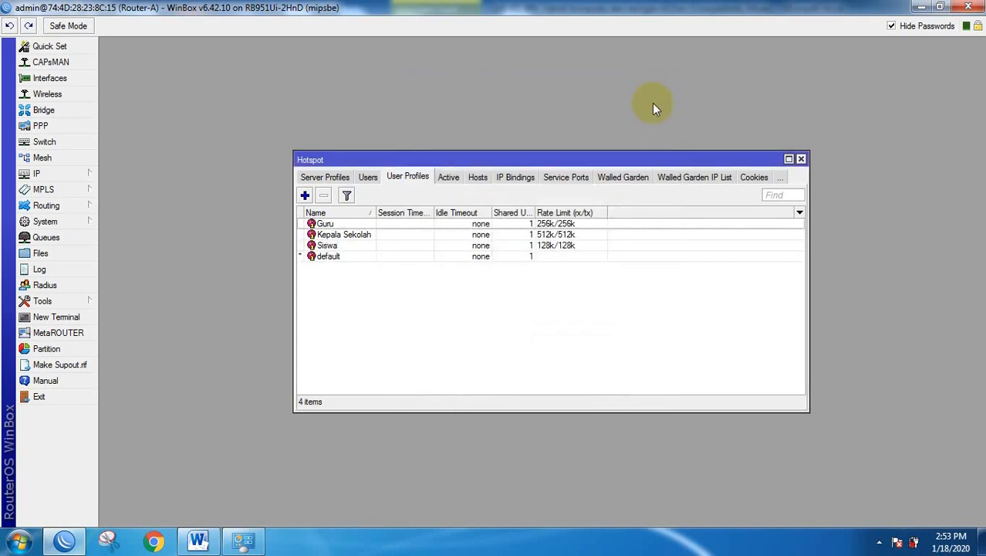
Select the three usernames in the Word user table, then return to WinBox's user profiles list.
left_click(198, 541)
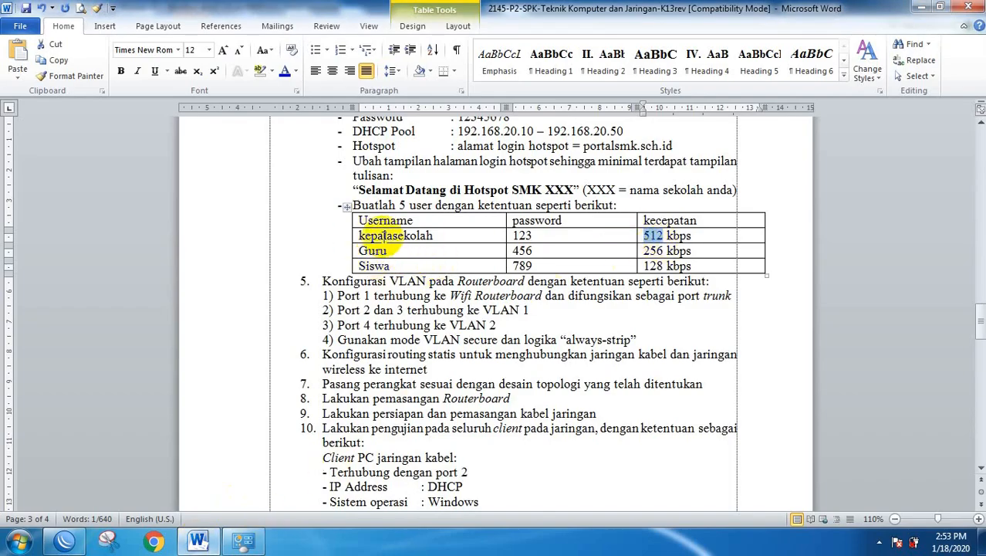
left_click_drag(384, 235, 384, 265)
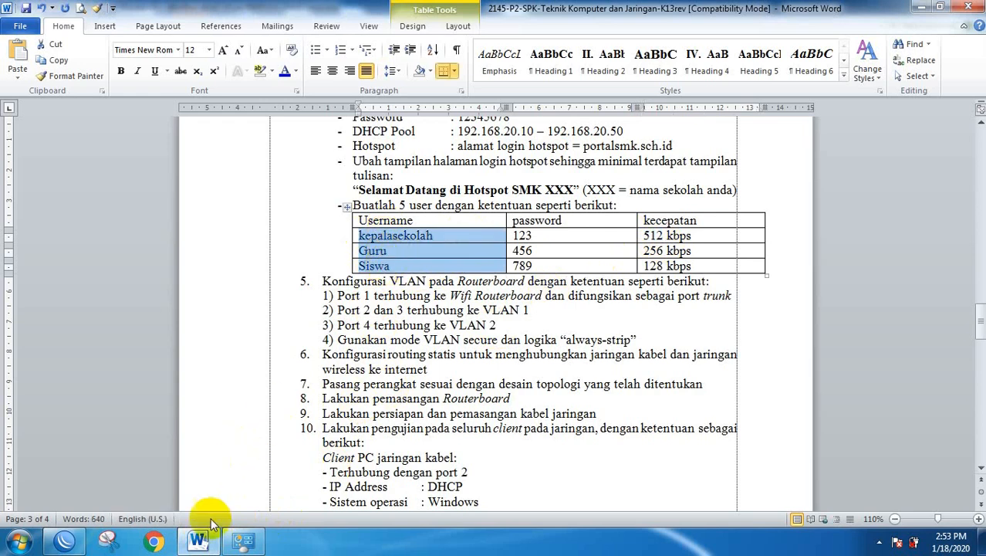
left_click(74, 541)
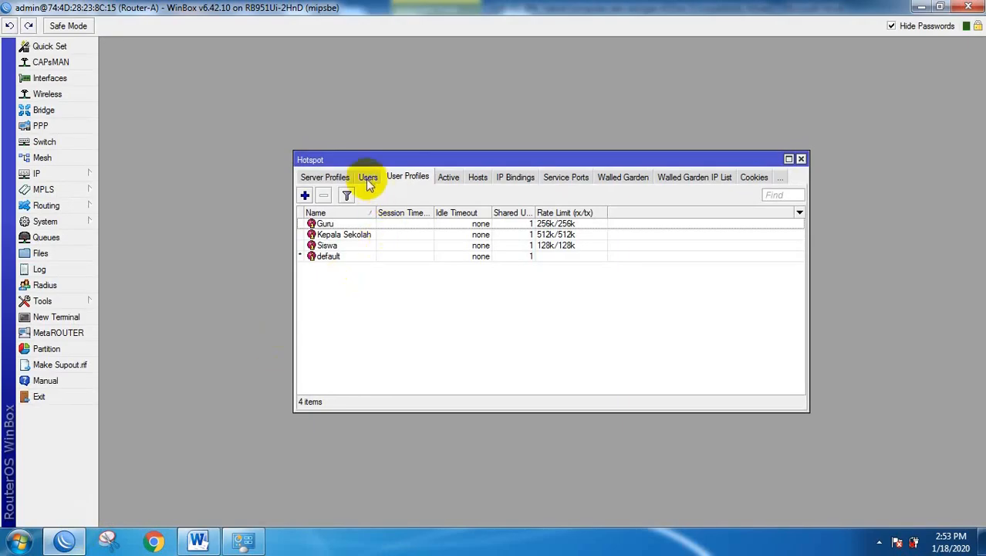
Create hotspot user kepalasekolah assigned to the Kepala Sekolah profile.
left_click(368, 177)
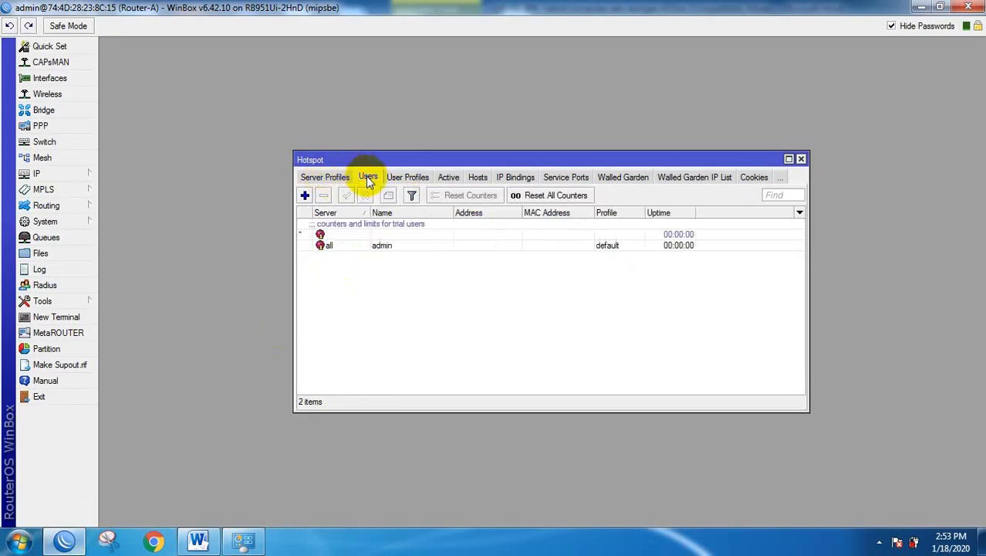
left_click(305, 195)
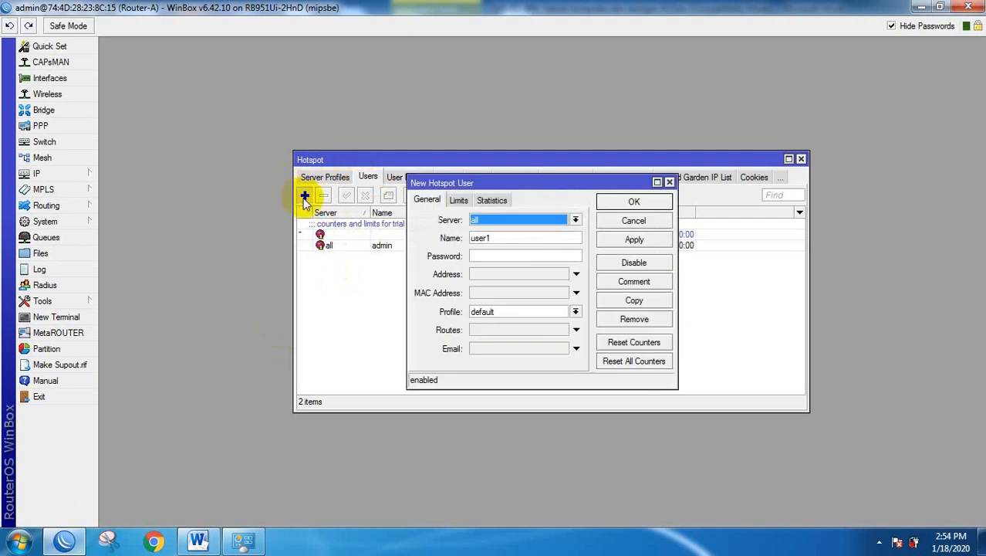
left_click_drag(510, 237, 436, 241)
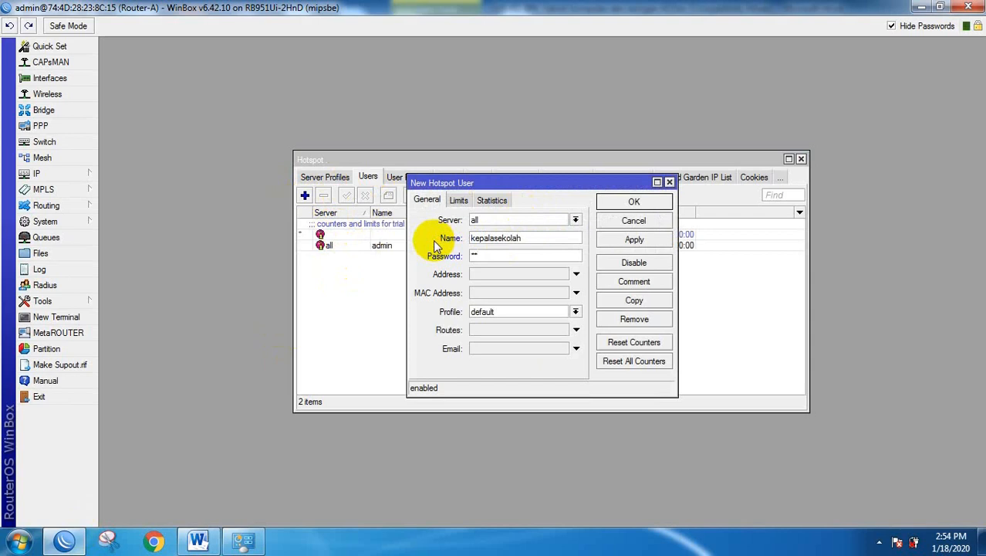
left_click(502, 311)
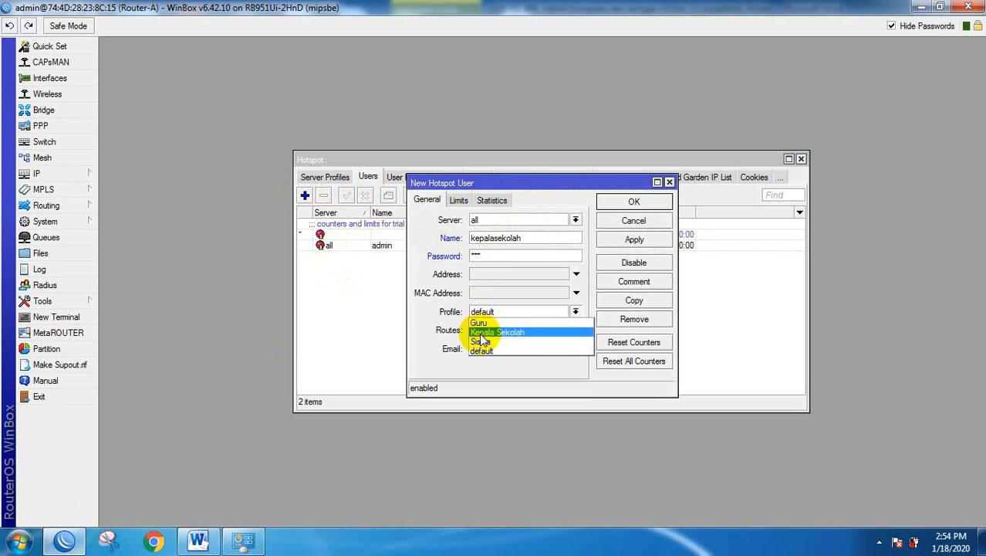
left_click(480, 334)
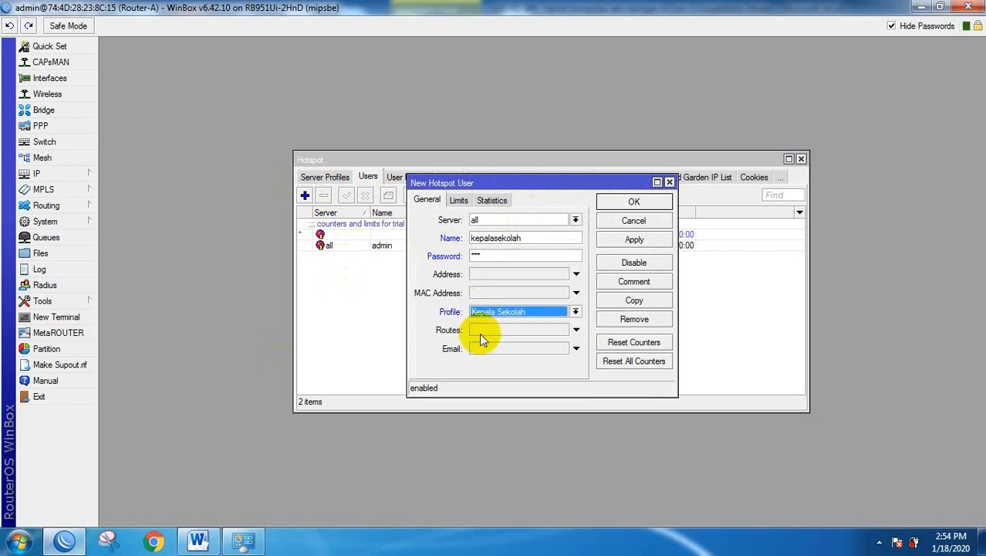
left_click(632, 202)
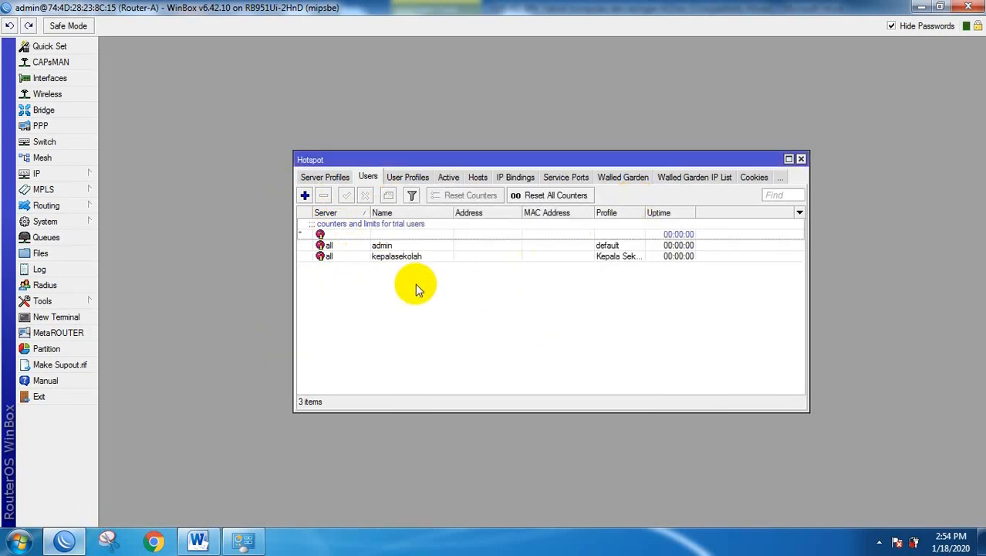
Add hotspot user Guru with a password and the Guru profile.
left_click(305, 195)
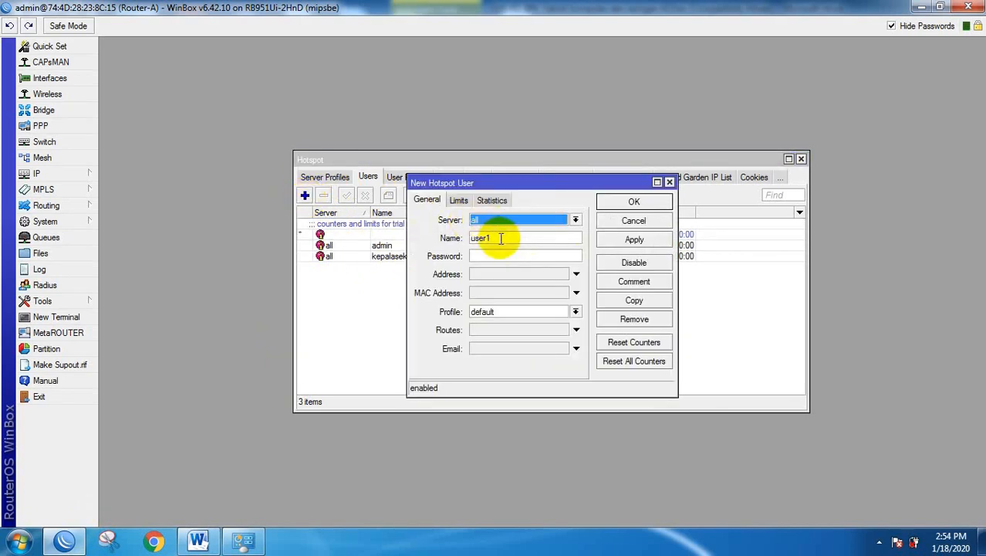
left_click_drag(499, 239, 443, 245)
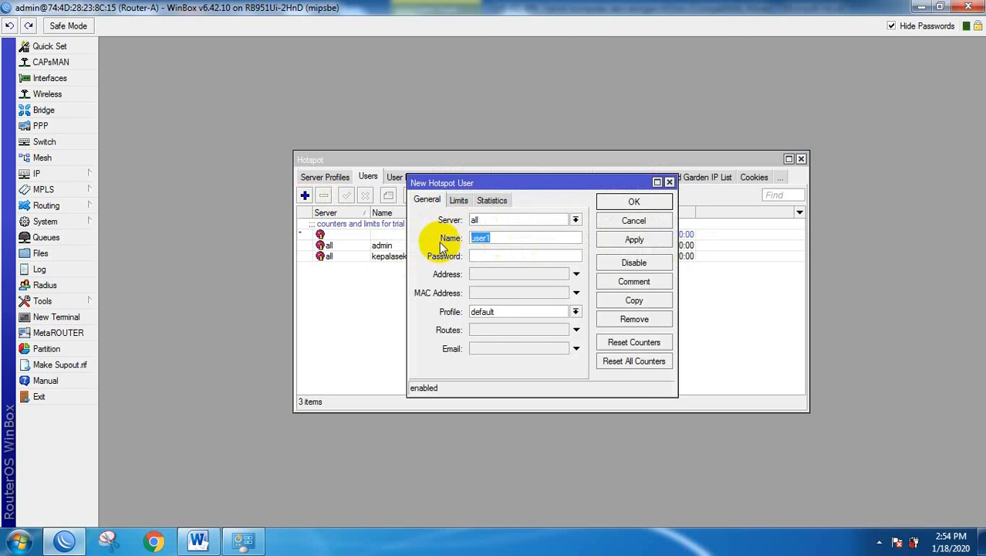
left_click(475, 256)
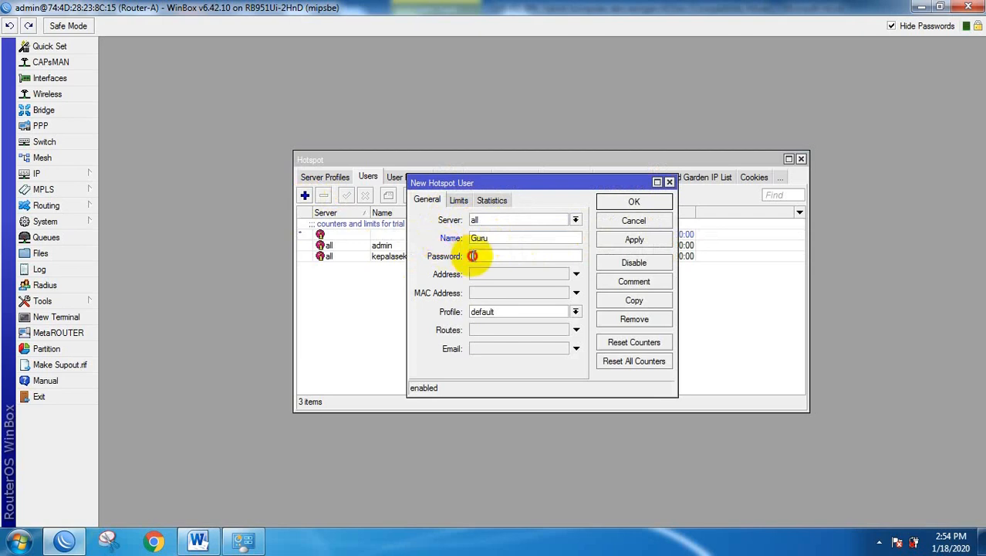
type("***")
left_click(488, 312)
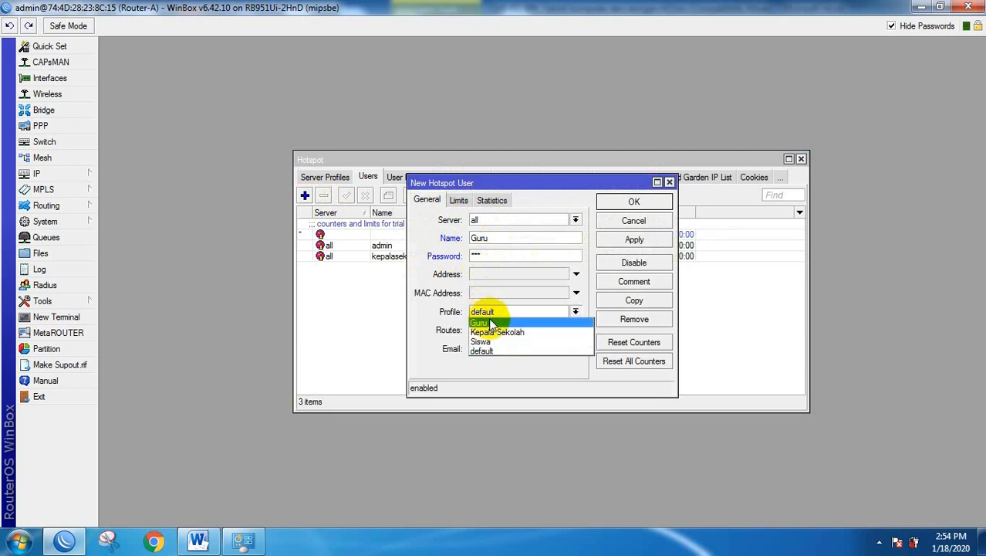
left_click(482, 322)
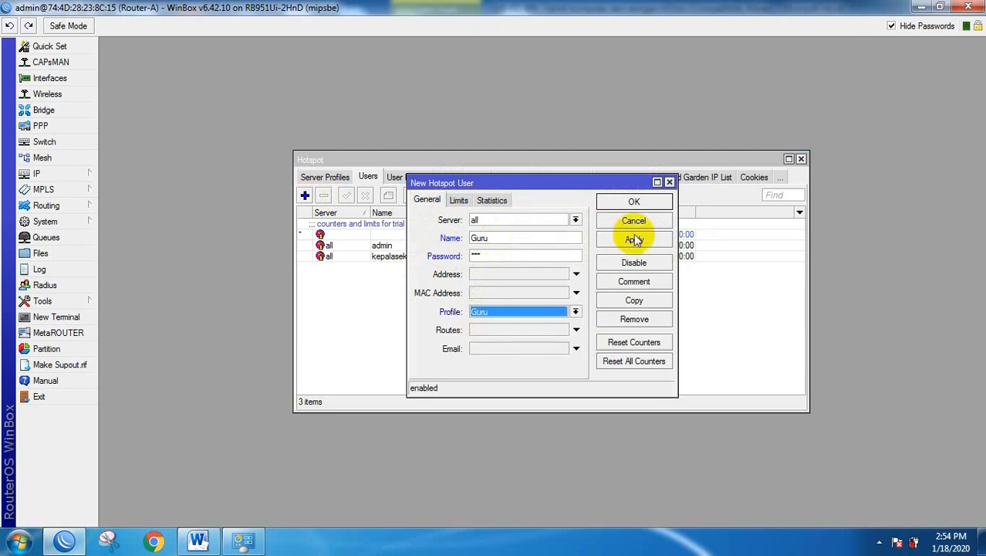
left_click(633, 202)
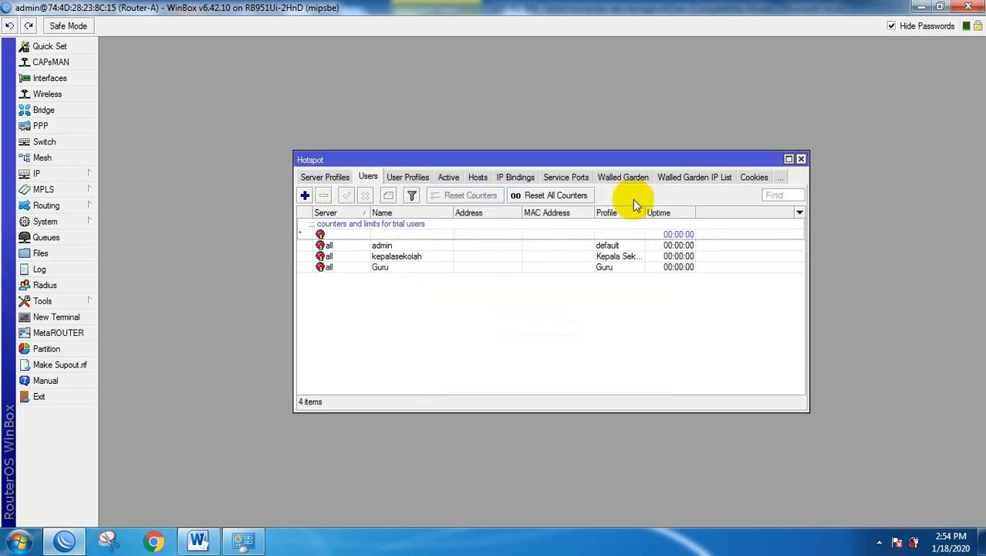
Add hotspot user Siswa with a password and the Siswa profile.
left_click(305, 195)
left_click_drag(494, 237, 421, 239)
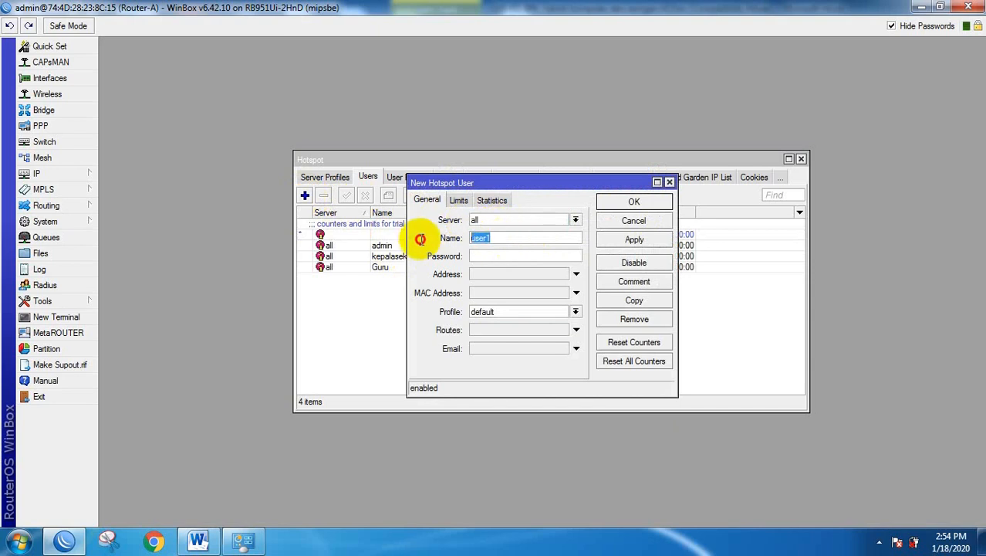
type("Su")
key("BackSpace")
type("iswa")
left_click(481, 257)
type("123")
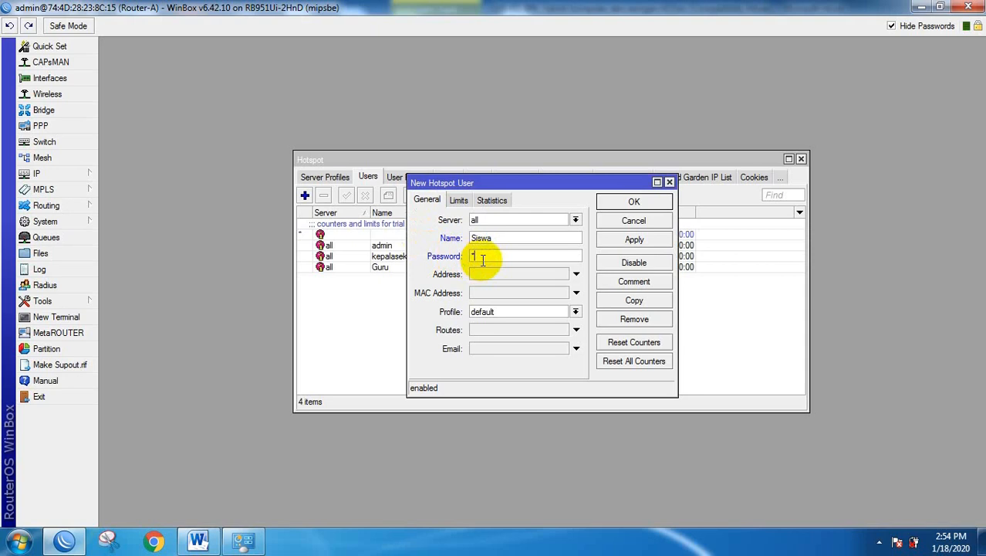
left_click(493, 314)
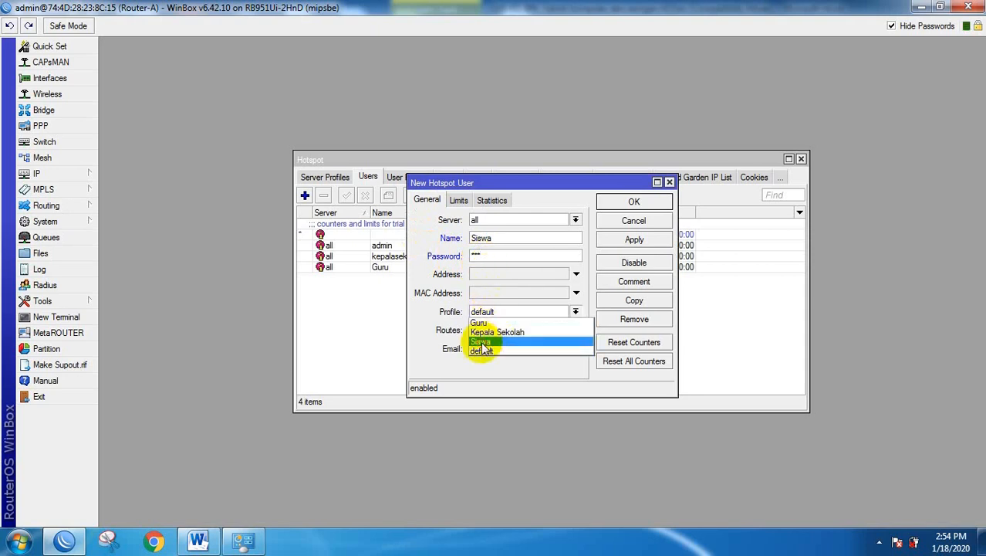
left_click(482, 341)
left_click(633, 201)
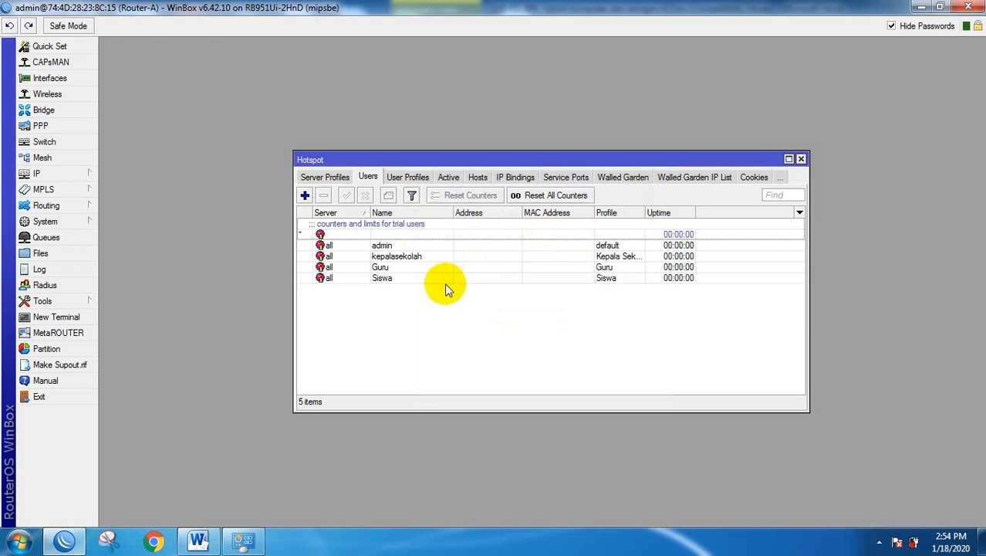
left_click(197, 541)
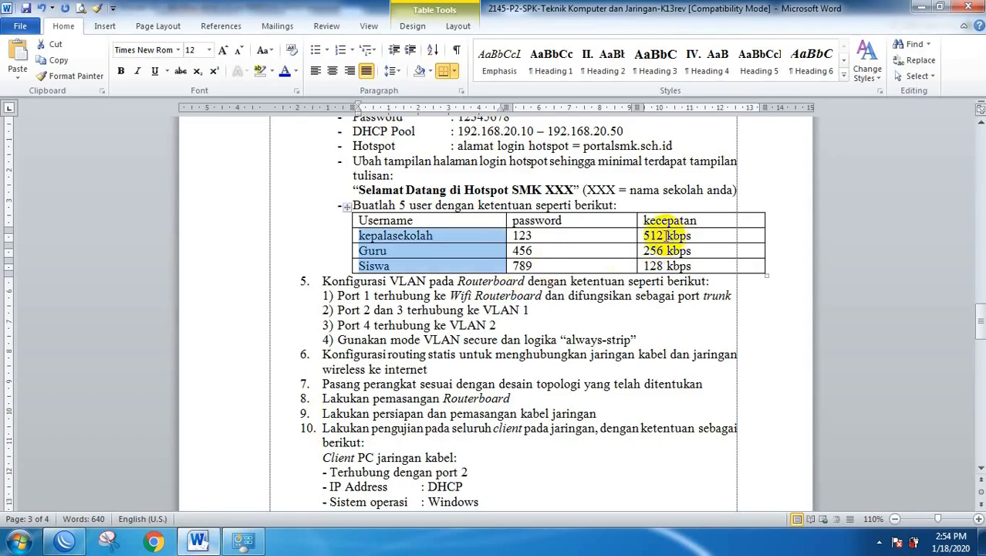
Highlight the password column of the Word user table, then return to WinBox's hotspot users.
left_click(545, 267)
left_click_drag(545, 267, 523, 235)
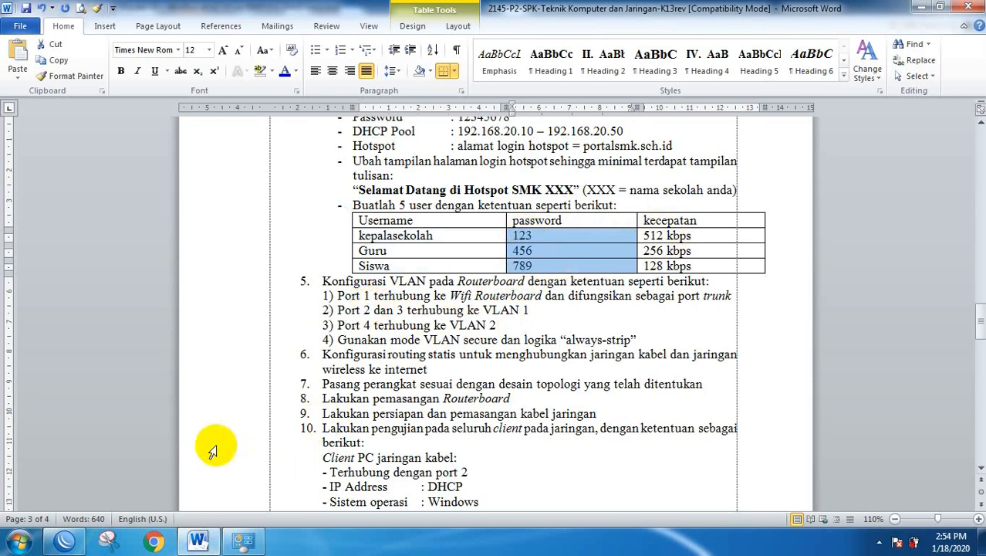
left_click(64, 543)
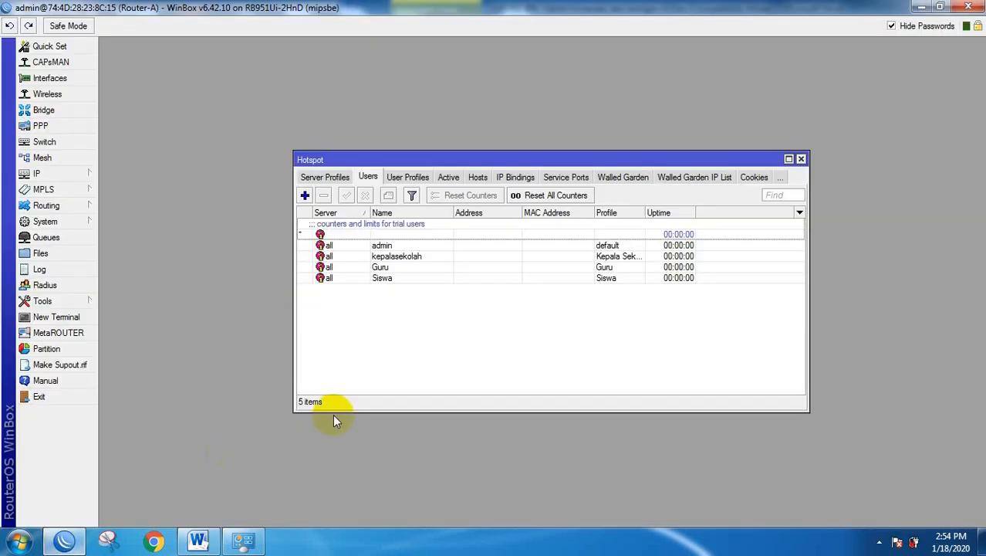
Close Hotspot and ping google.com from a New Terminal, stopping after three replies.
left_click(802, 159)
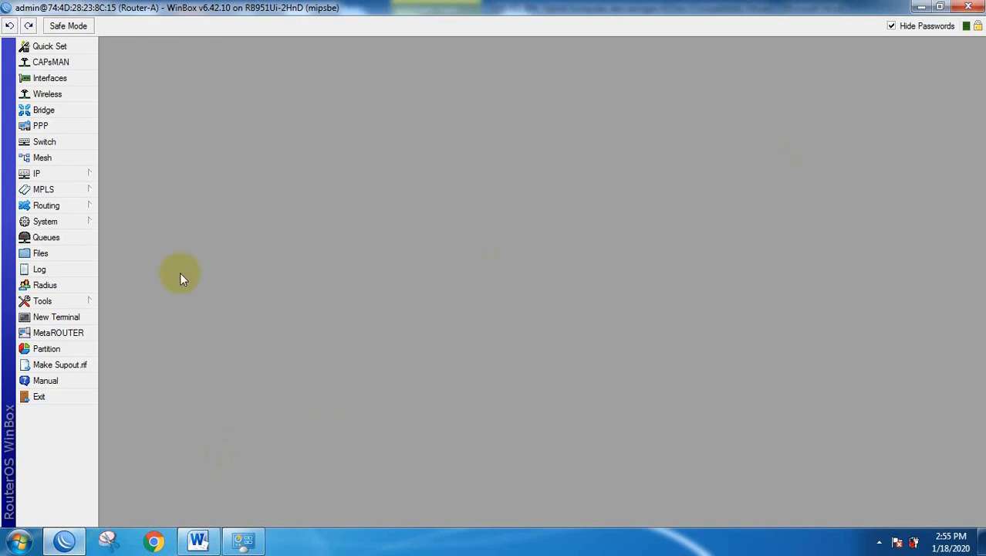
left_click(81, 173)
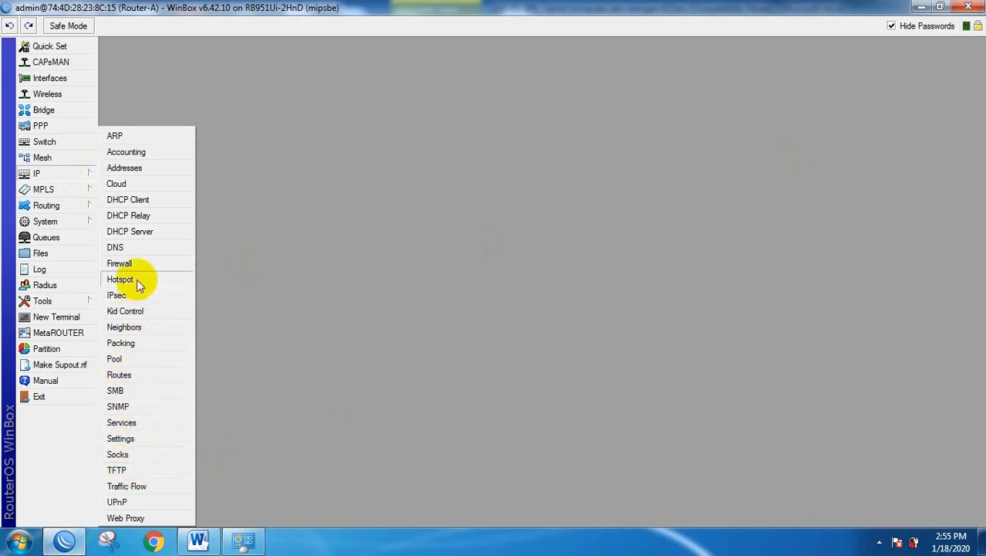
left_click(69, 317)
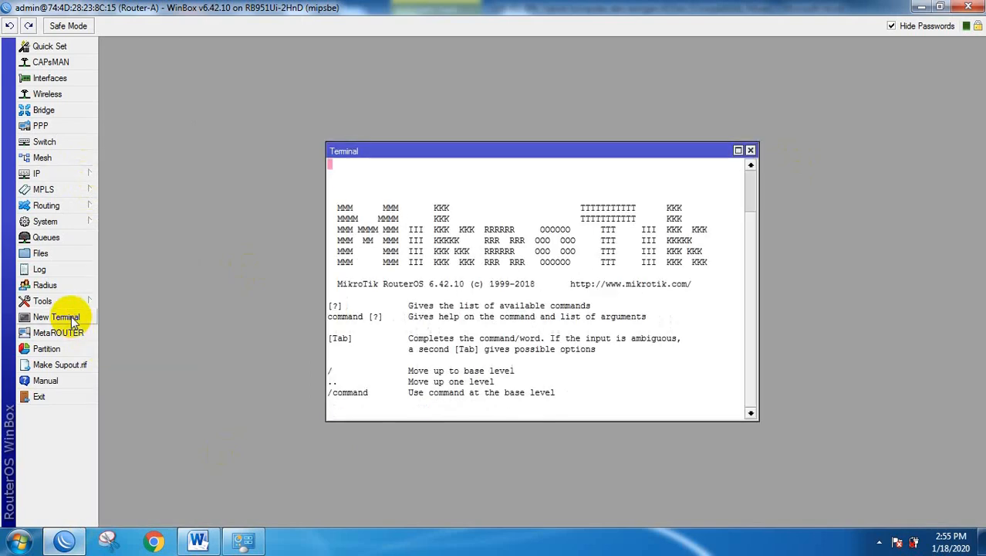
type("ping gool")
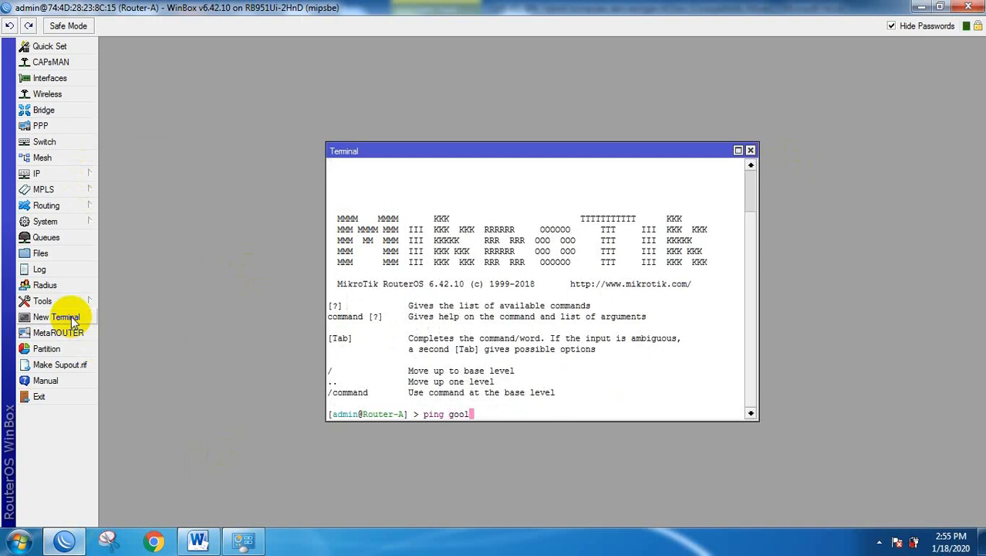
key("BackSpace")
type("gle.com")
key("Return")
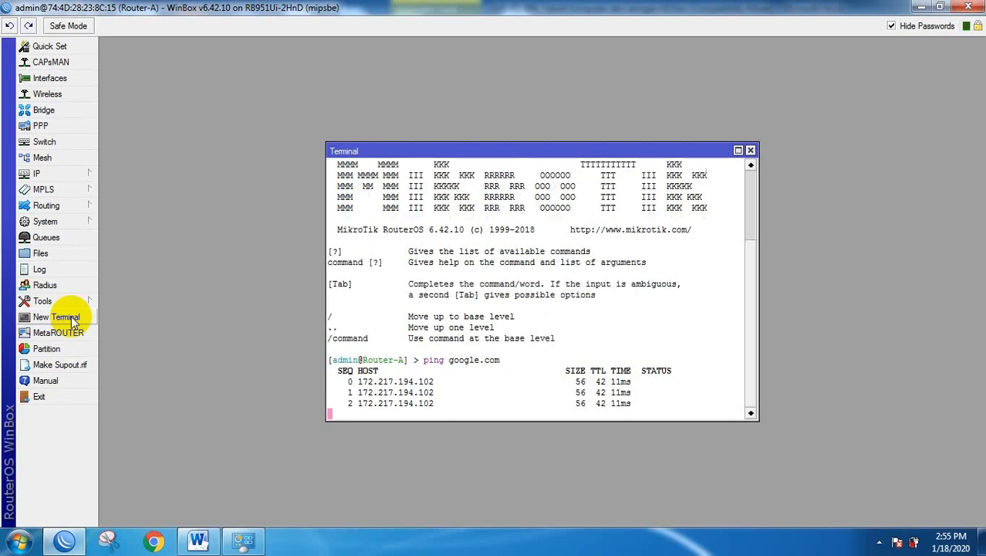
key("ctrl+c")
left_click(750, 151)
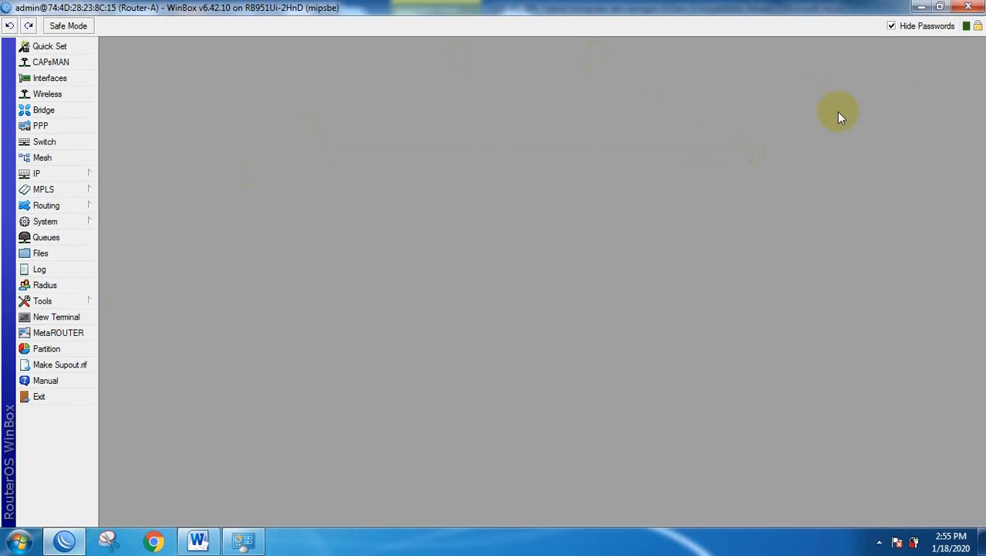
Return to the Word task document and scroll down to the network diagram.
left_click(198, 539)
scroll(429, 353, "down", 10)
scroll(427, 355, "down", 10)
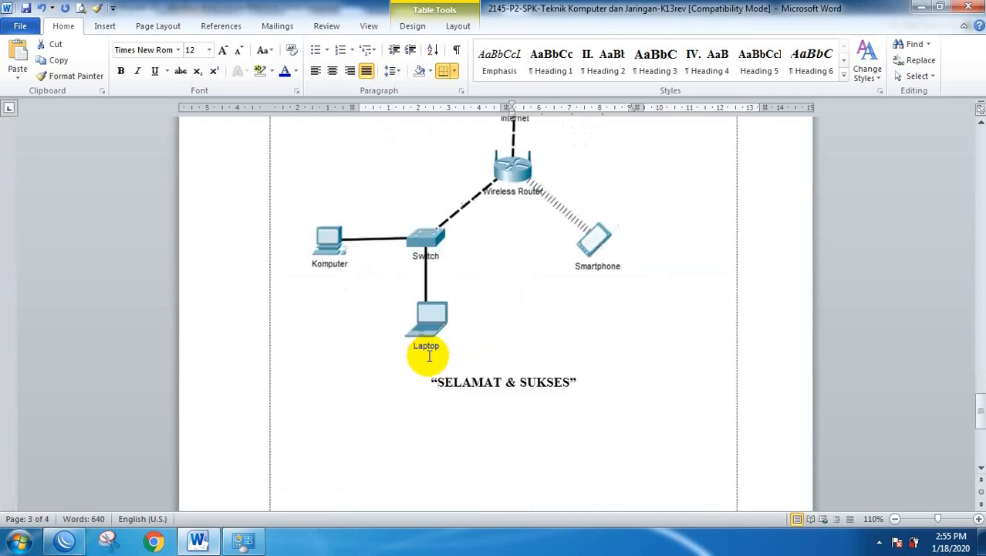
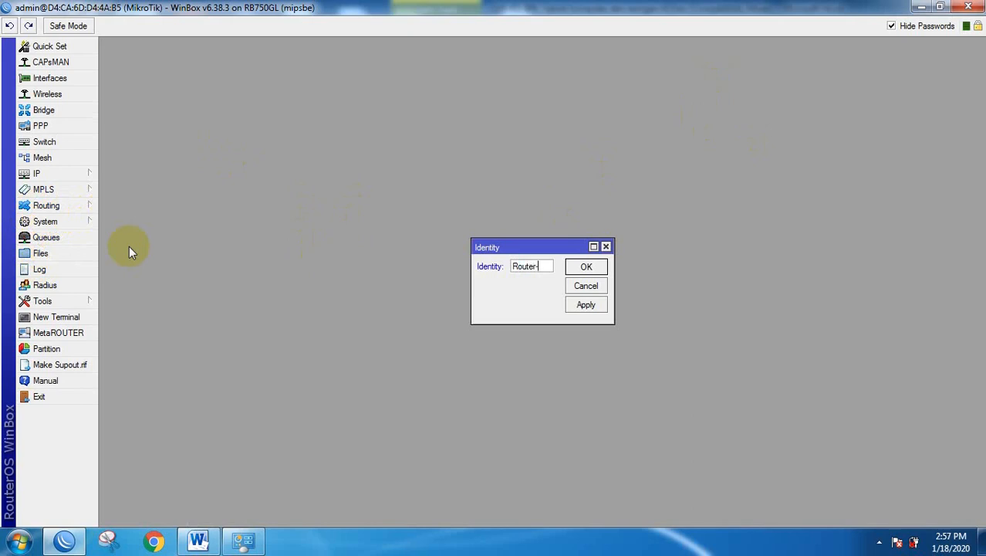
Name the router Router-B, then bring up the Word document's network diagram.
type("-B")
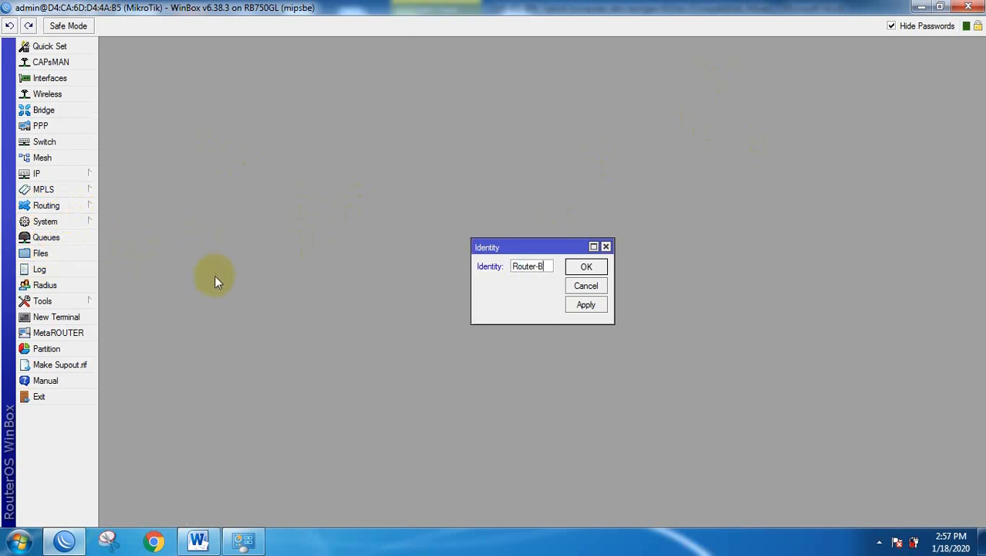
left_click(587, 267)
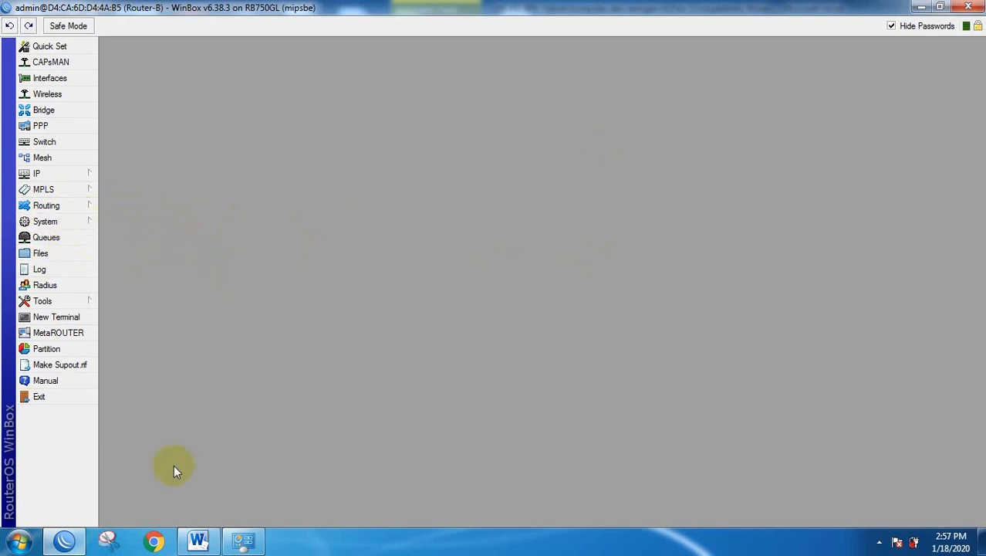
left_click(198, 541)
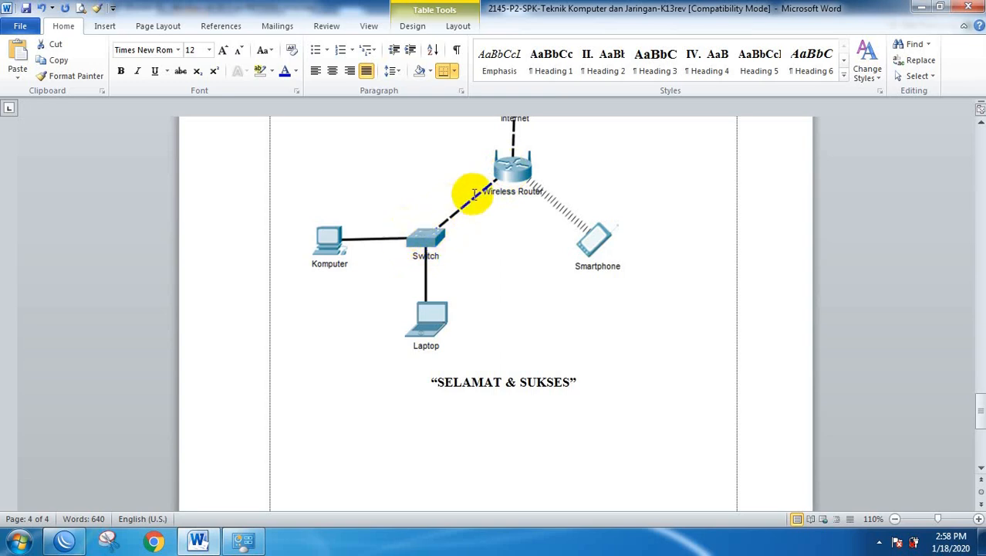
Switch back to the WinBox router session.
left_click(62, 545)
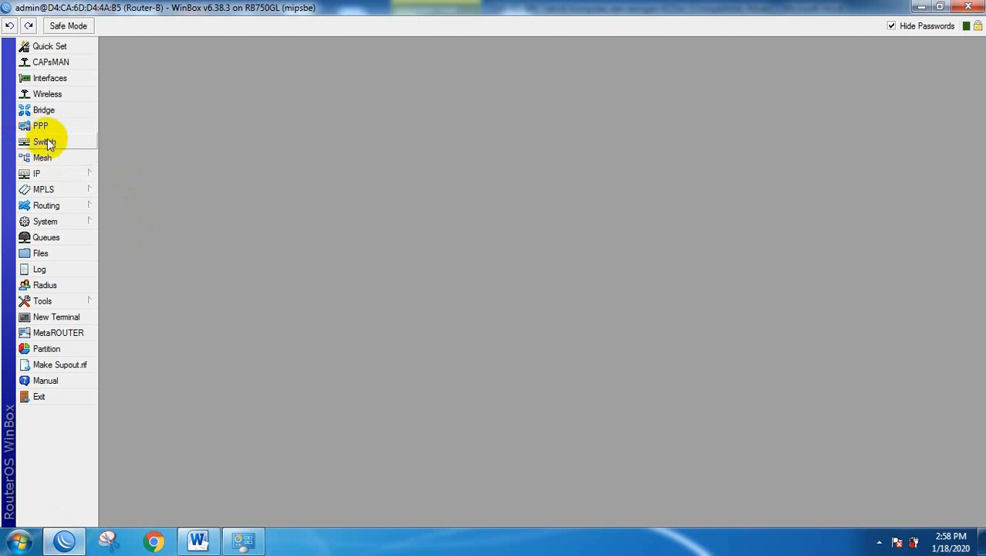
Add a bridge named bridge1 and view its empty Ports list.
left_click(44, 112)
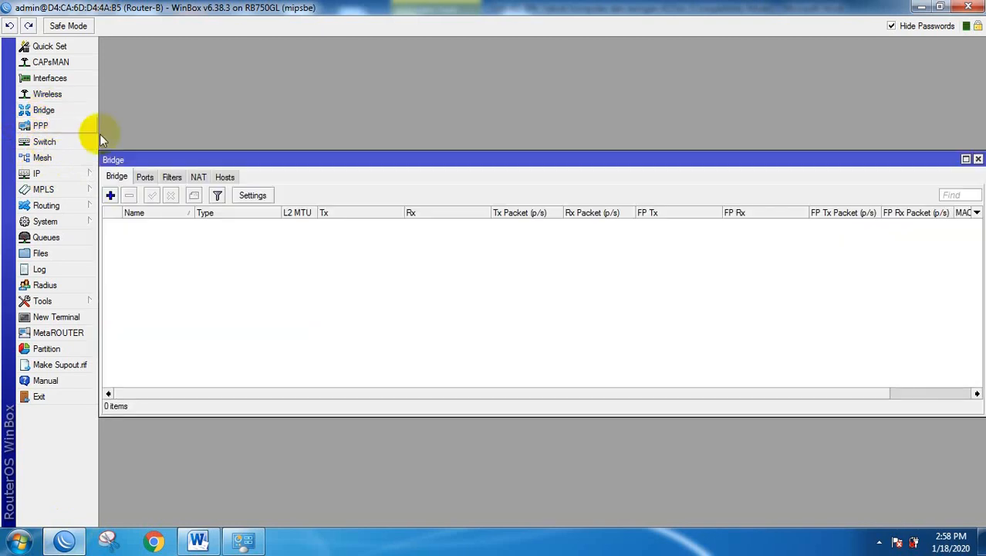
left_click(110, 196)
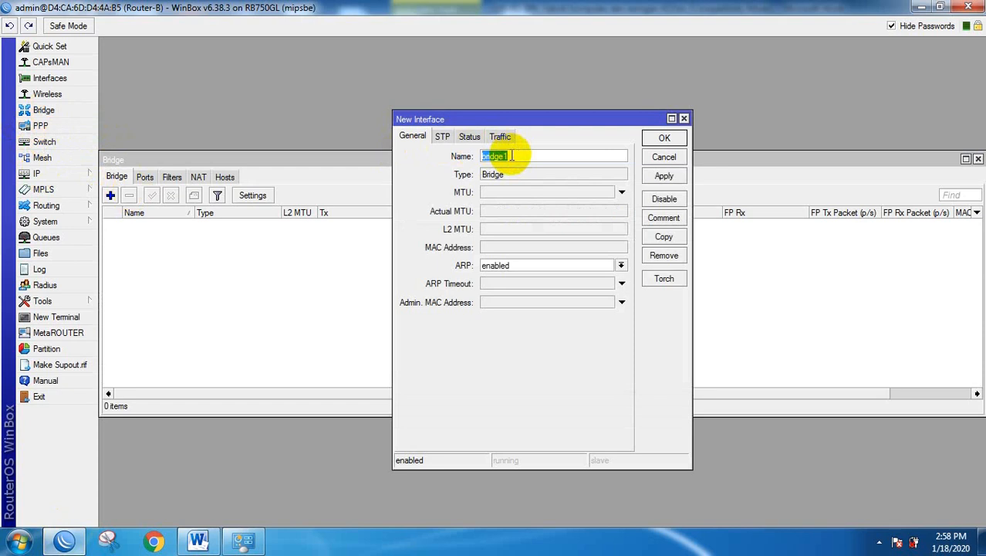
left_click(669, 139)
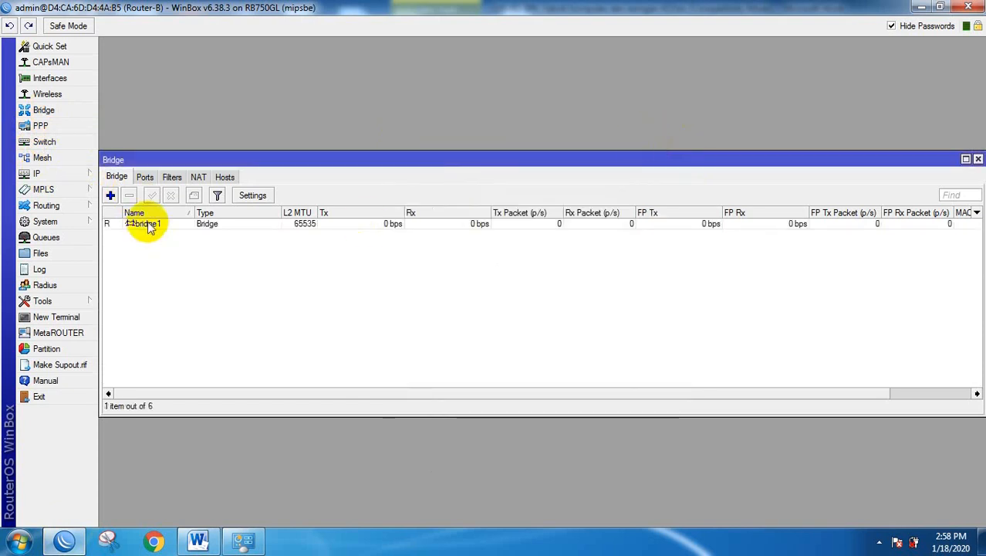
left_click(145, 177)
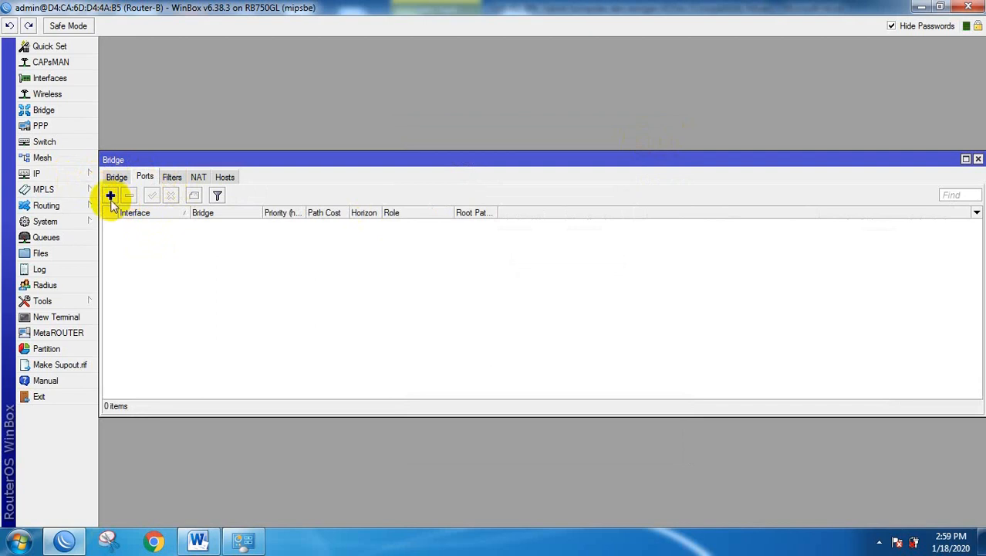
Add ether1 and ether2 as ports of bridge1.
left_click(110, 195)
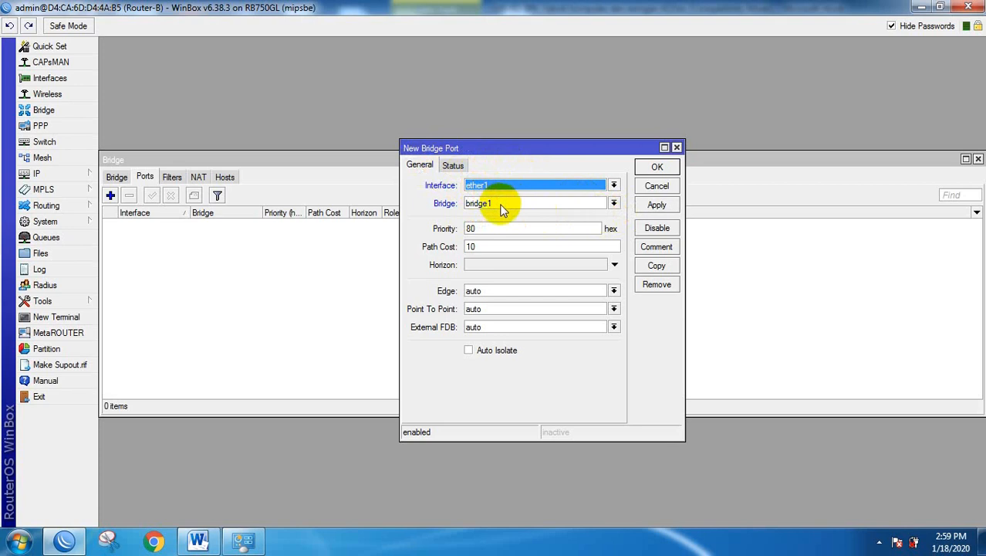
left_click(657, 167)
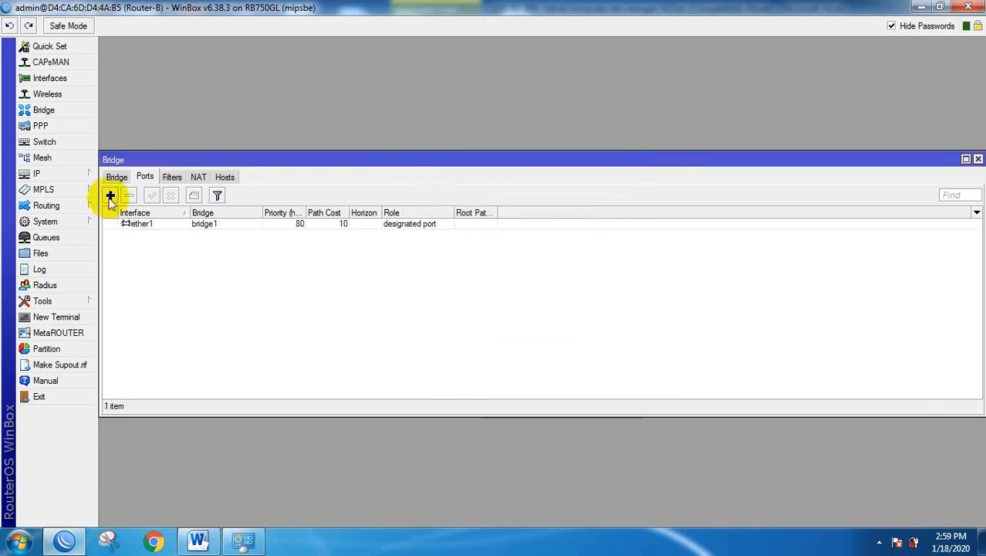
left_click(110, 195)
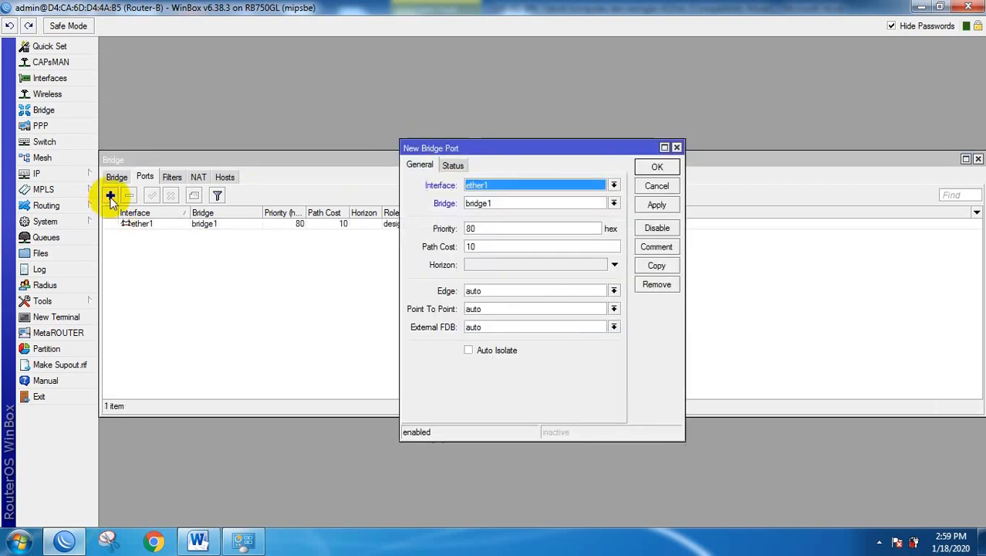
left_click(516, 194)
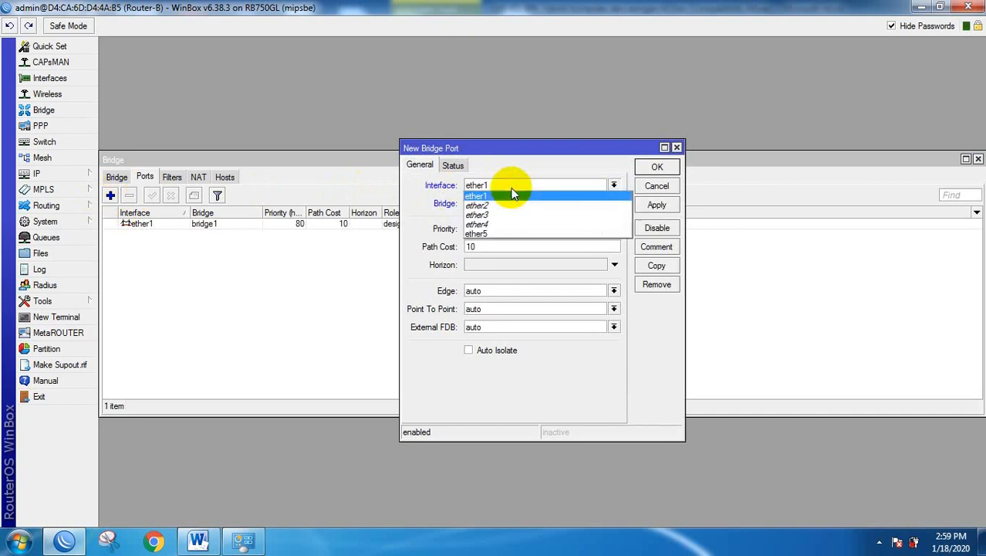
left_click(490, 205)
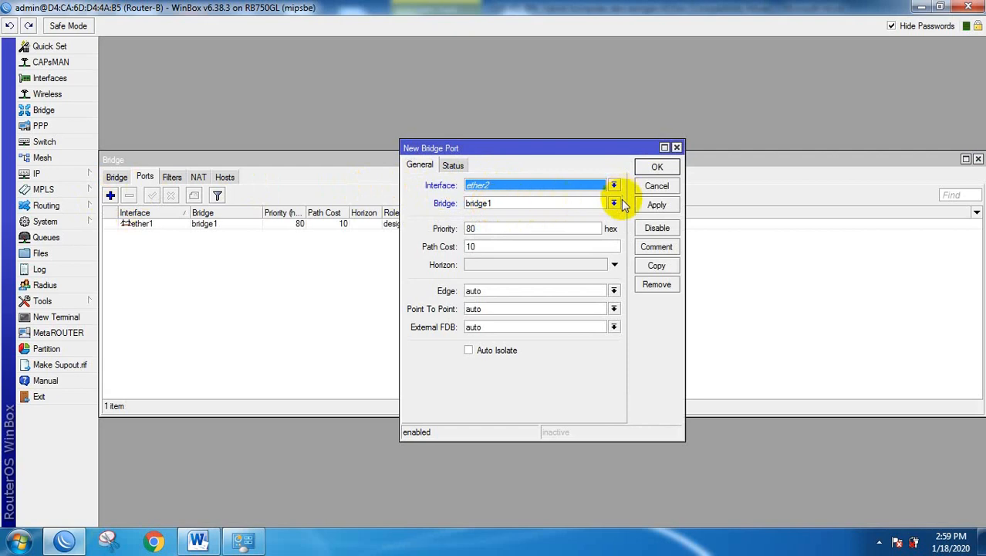
left_click(657, 167)
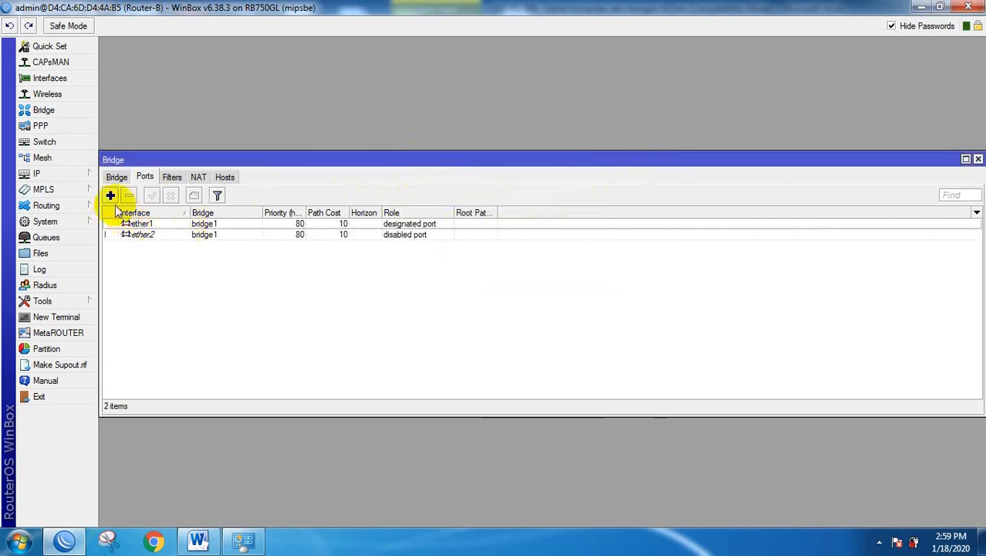
Add ether3 and ether4 to bridge1 and close the Bridge window.
left_click(110, 195)
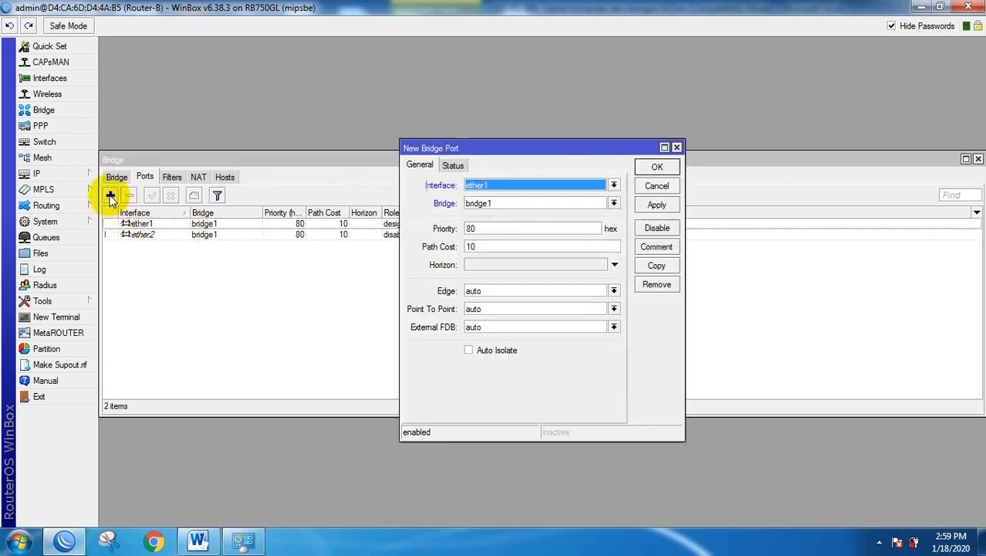
left_click(513, 190)
left_click(481, 216)
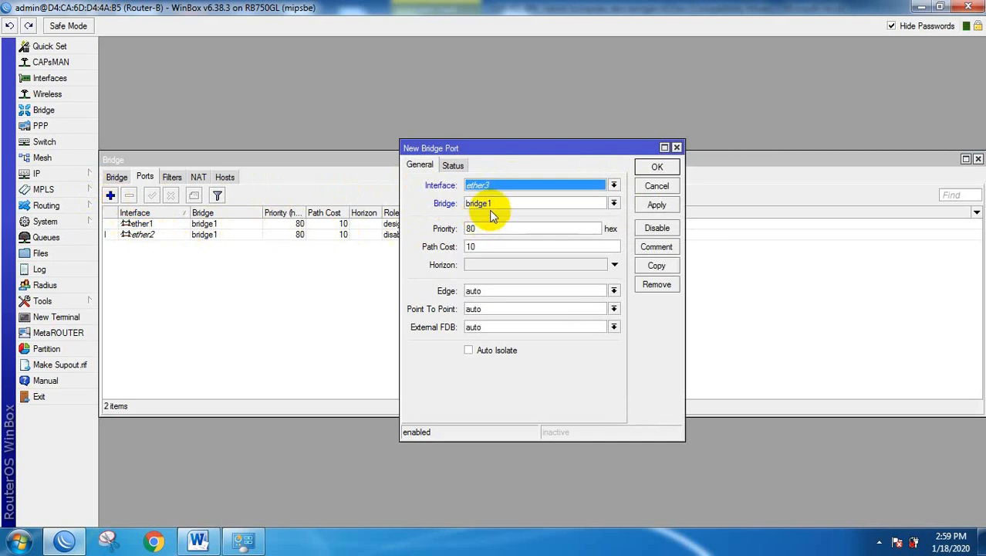
left_click(657, 167)
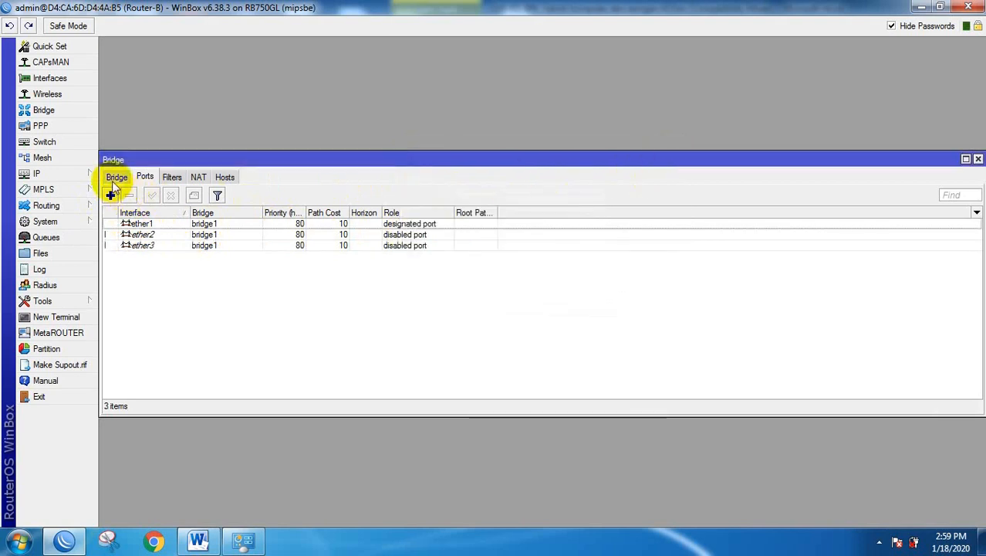
left_click(110, 195)
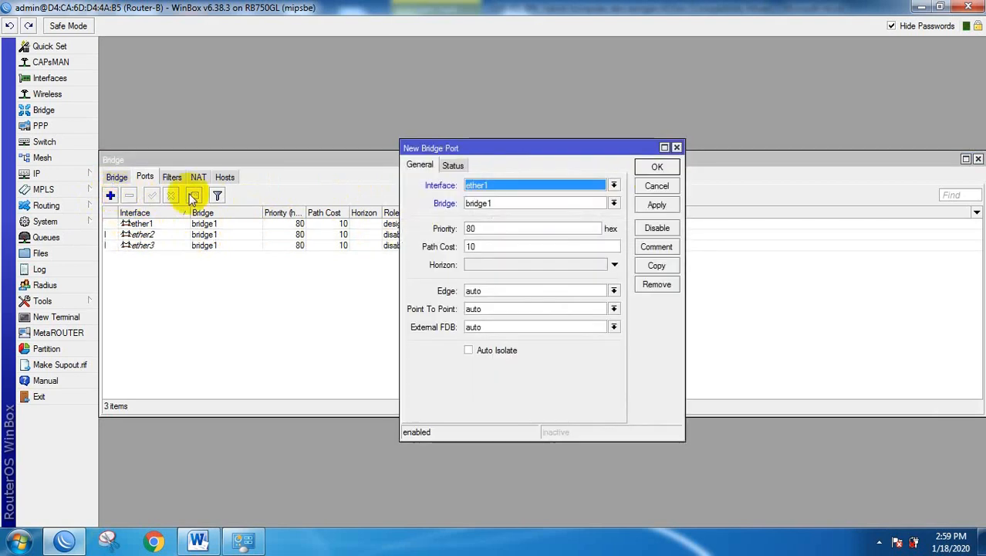
left_click(525, 185)
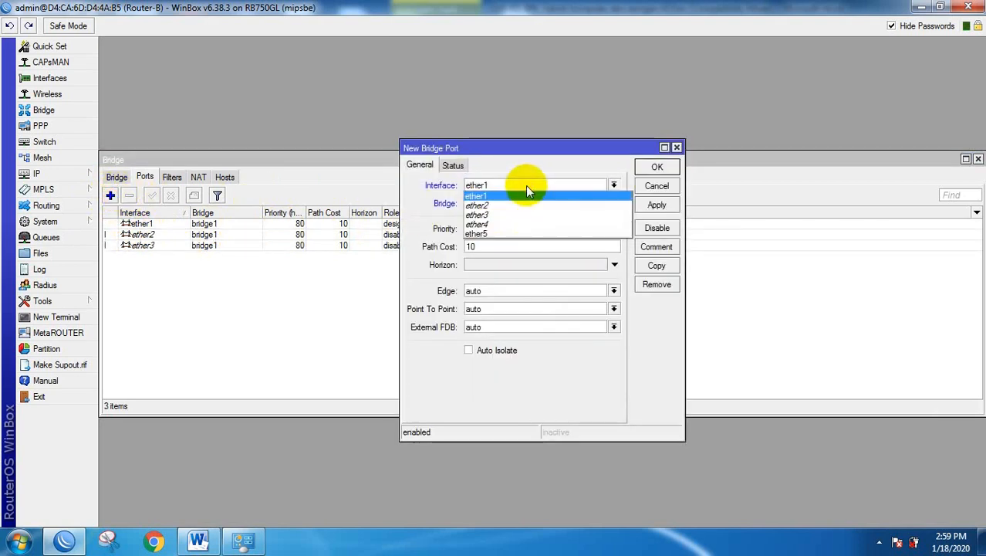
left_click(488, 226)
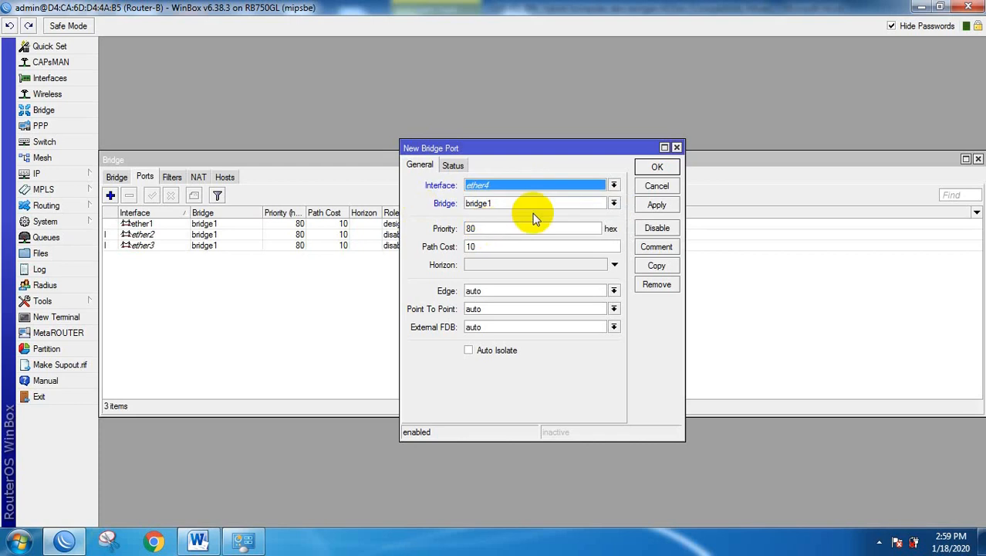
left_click(657, 168)
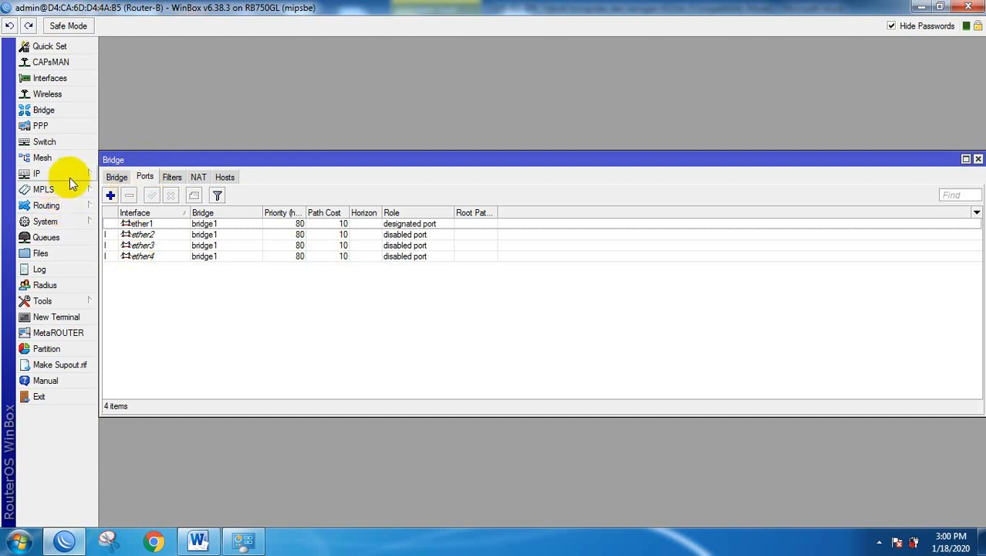
left_click(977, 158)
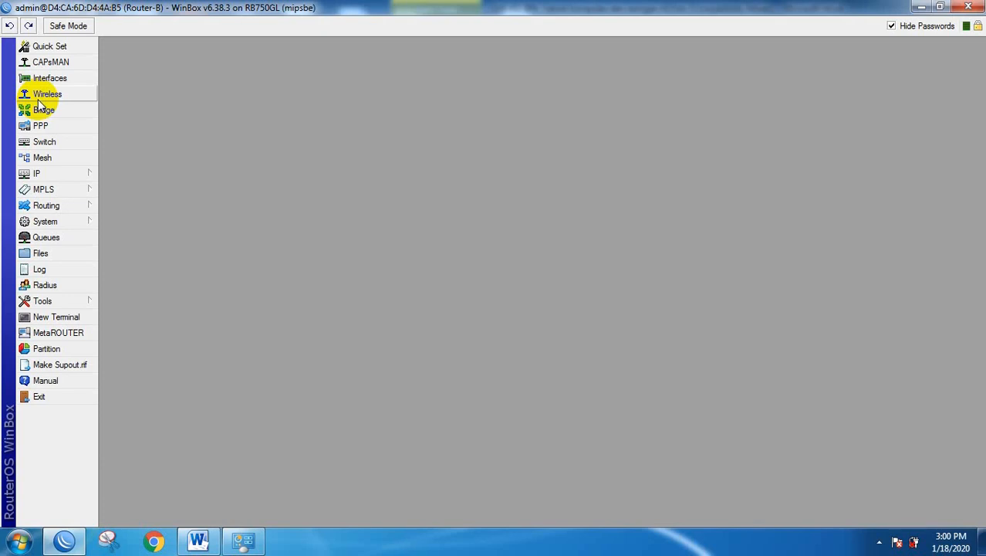
In Switch > VLAN, add VLAN ID 10 on switch1 with ports ether1, ether2, ether3.
left_click(44, 142)
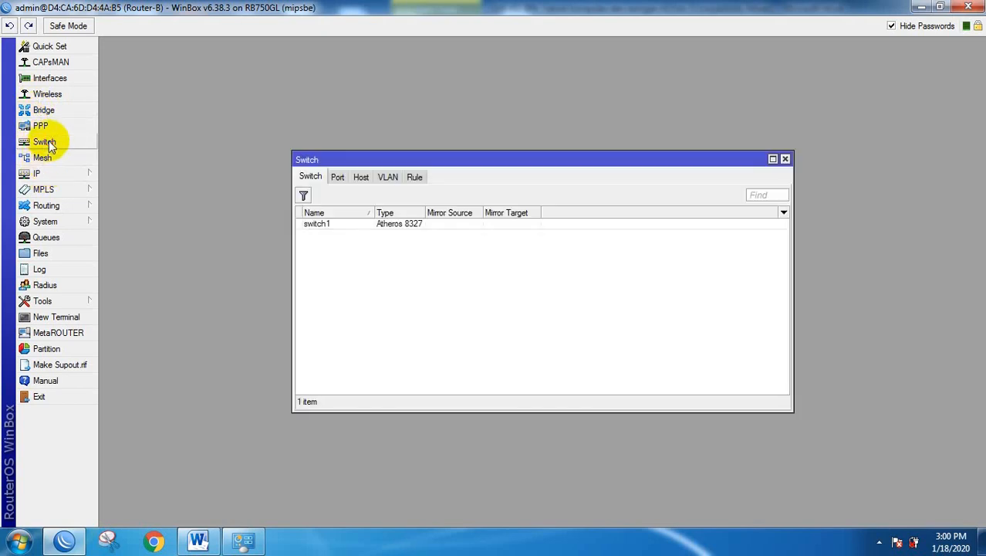
left_click(389, 177)
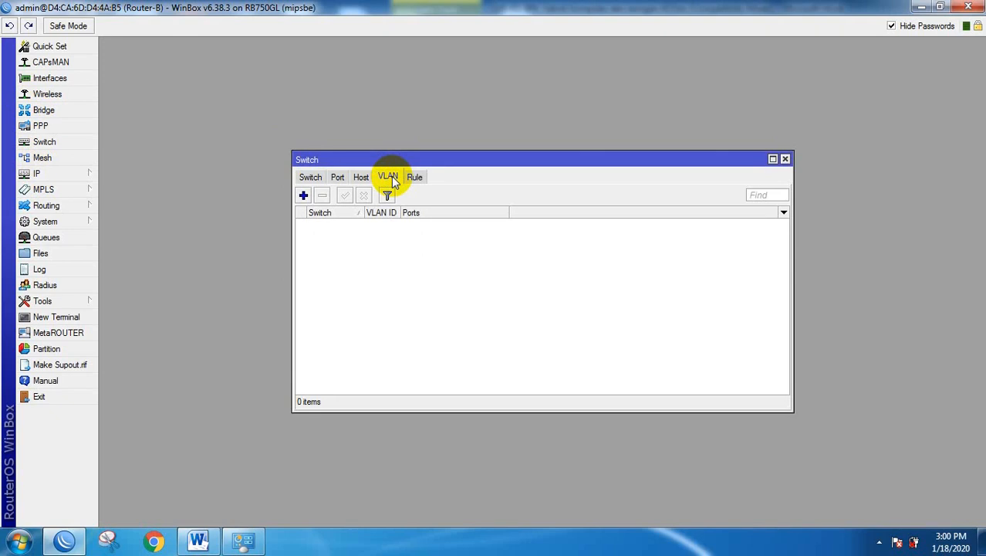
left_click(303, 195)
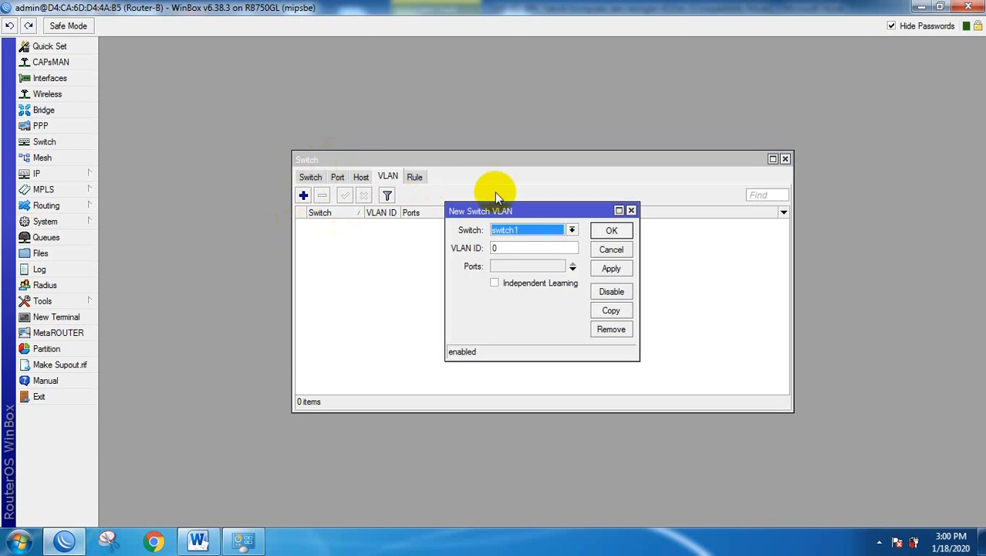
left_click(542, 248)
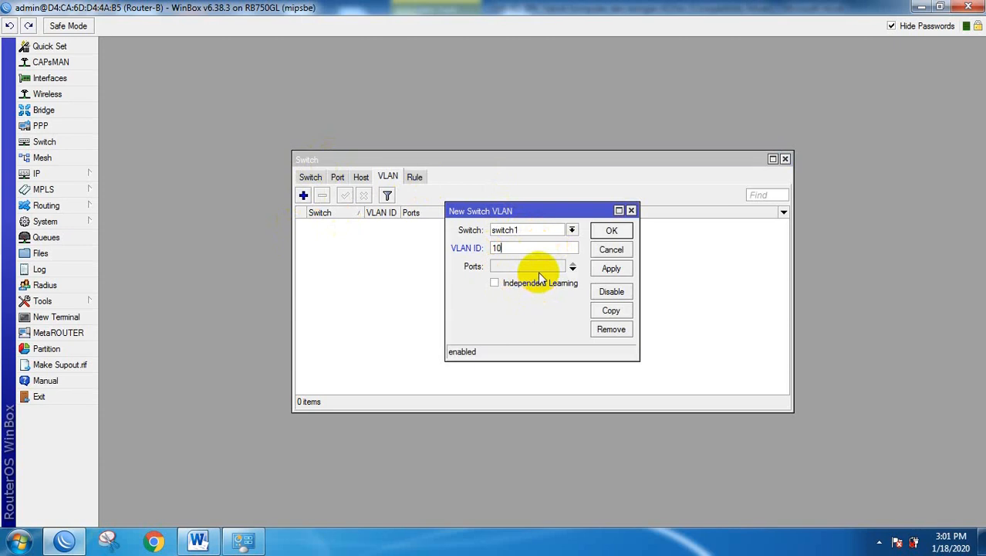
left_click(572, 266)
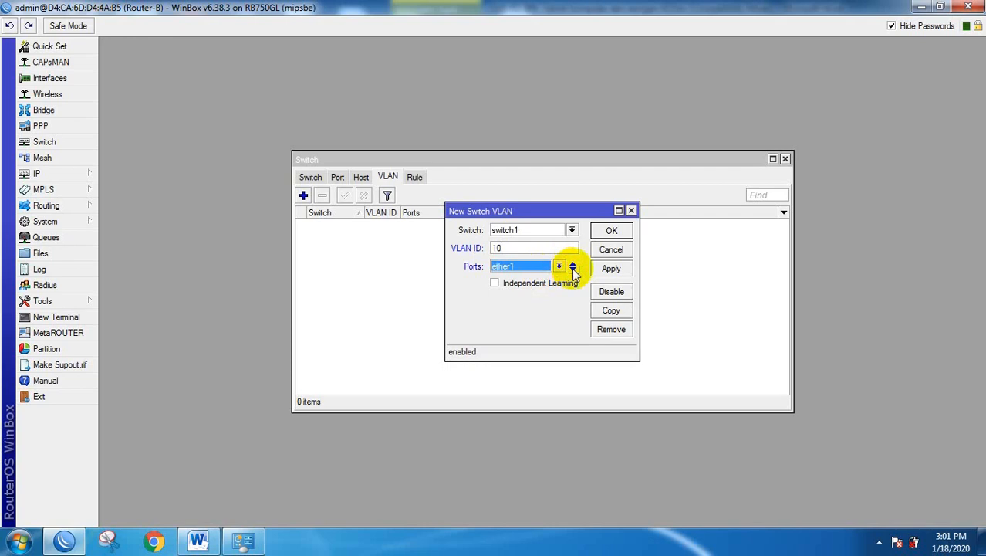
left_click(573, 270)
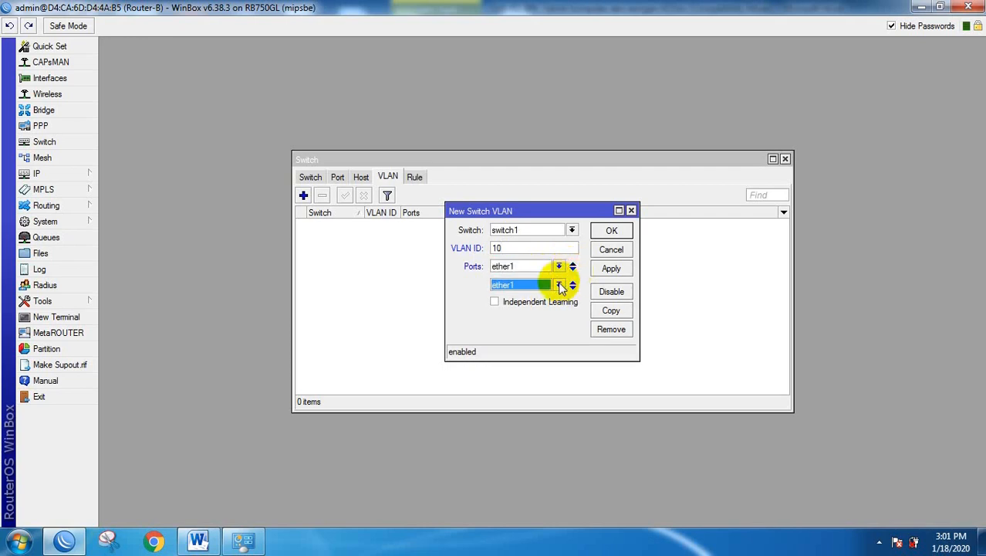
left_click(561, 287)
left_click(544, 303)
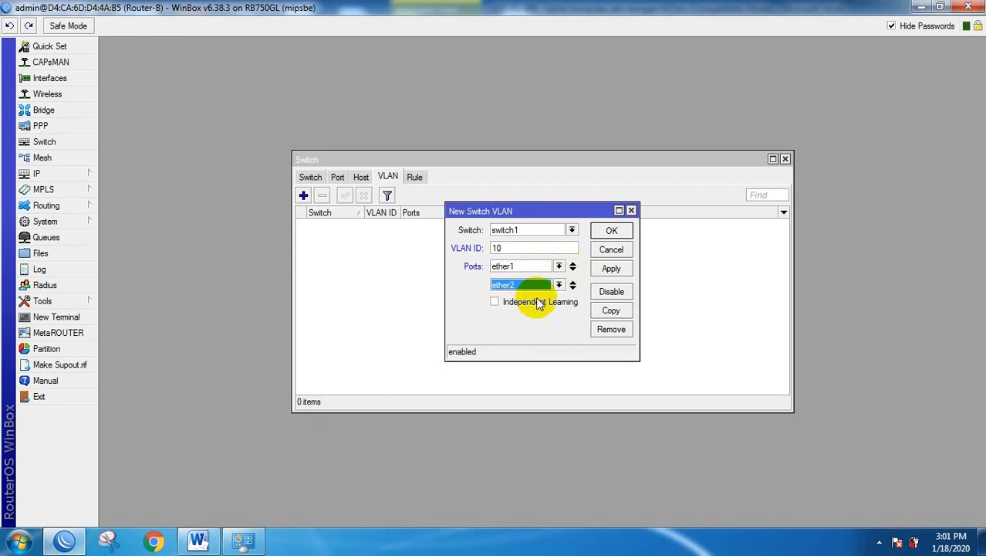
left_click(573, 290)
left_click(559, 304)
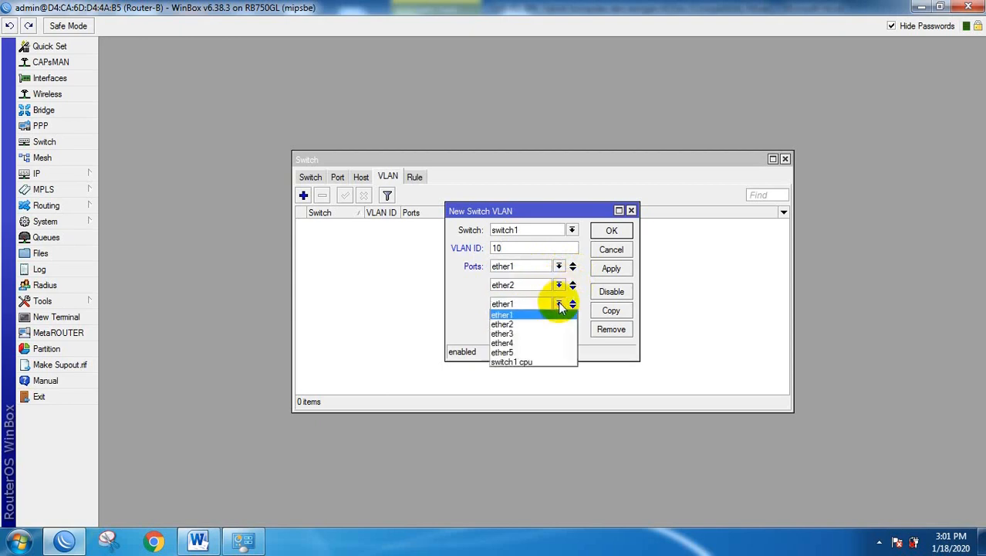
left_click(519, 334)
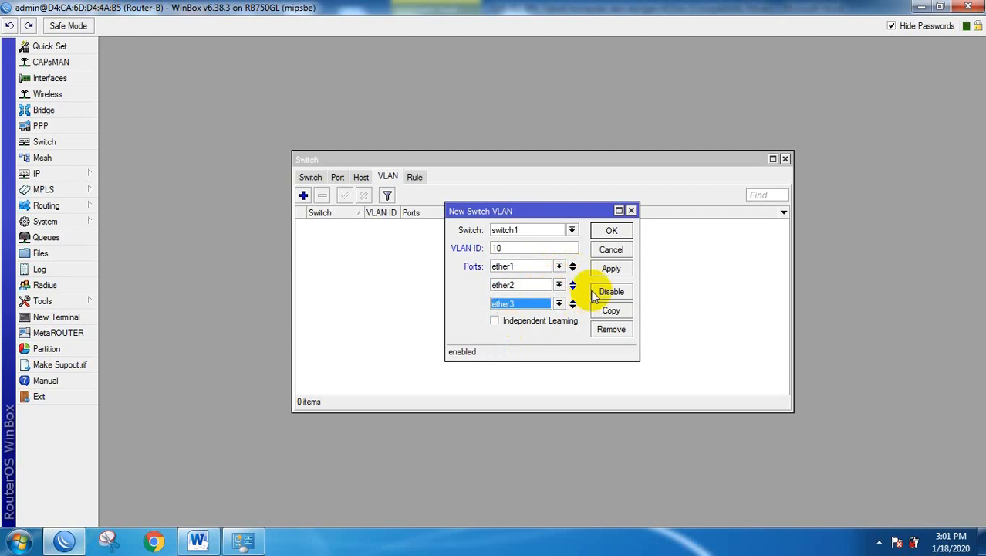
left_click(612, 230)
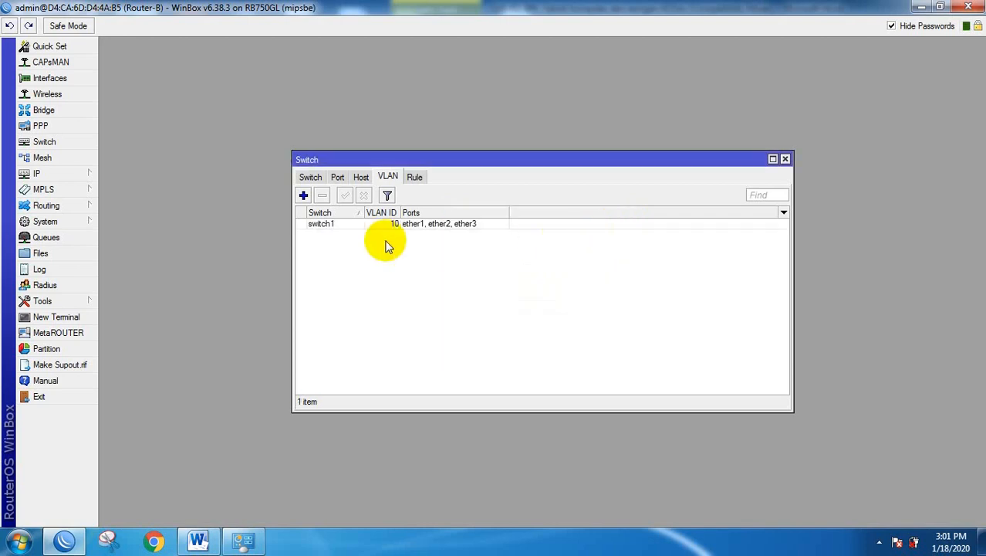
Add switch VLAN ID 20 with member ports ether1 and ether4.
left_click(304, 196)
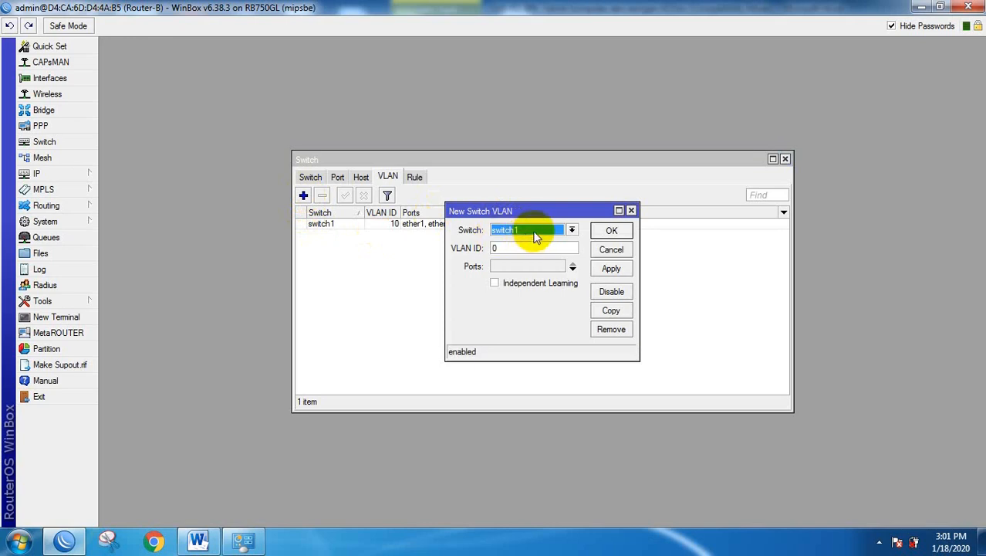
left_click(494, 248)
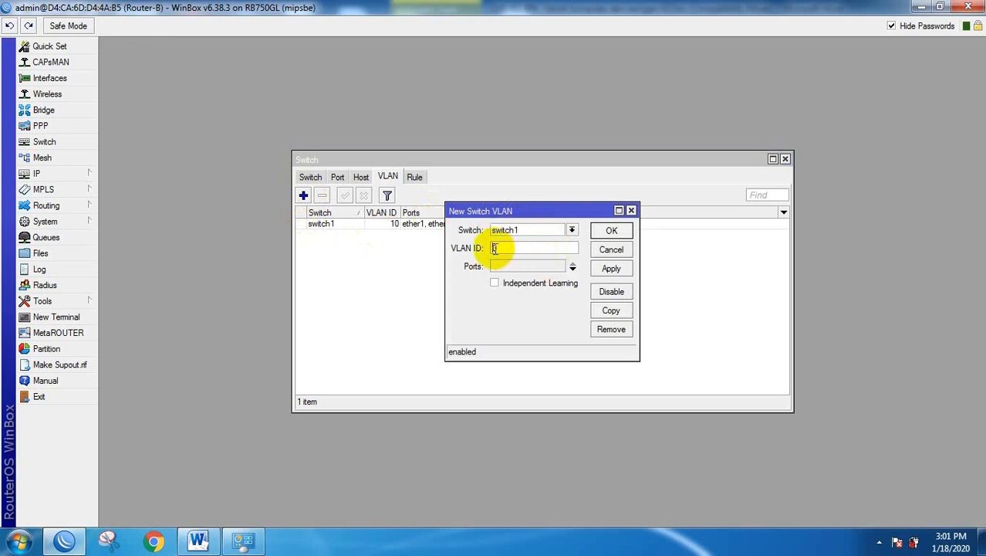
type("20")
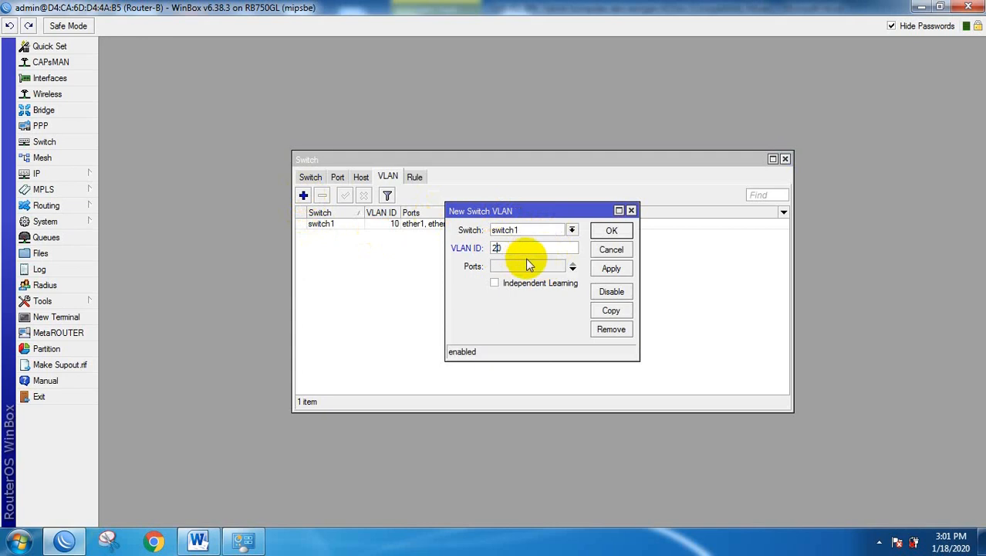
left_click(573, 266)
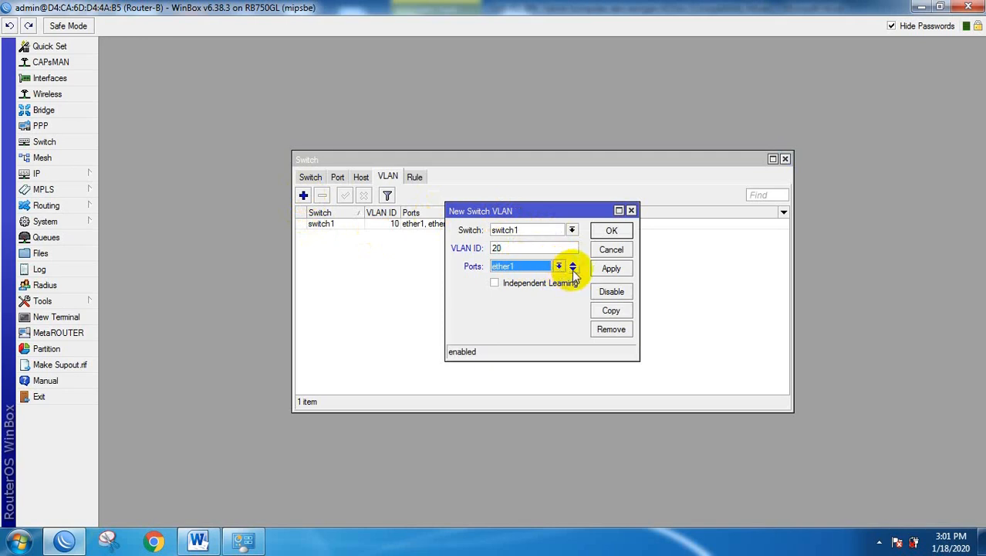
left_click(572, 269)
left_click(559, 284)
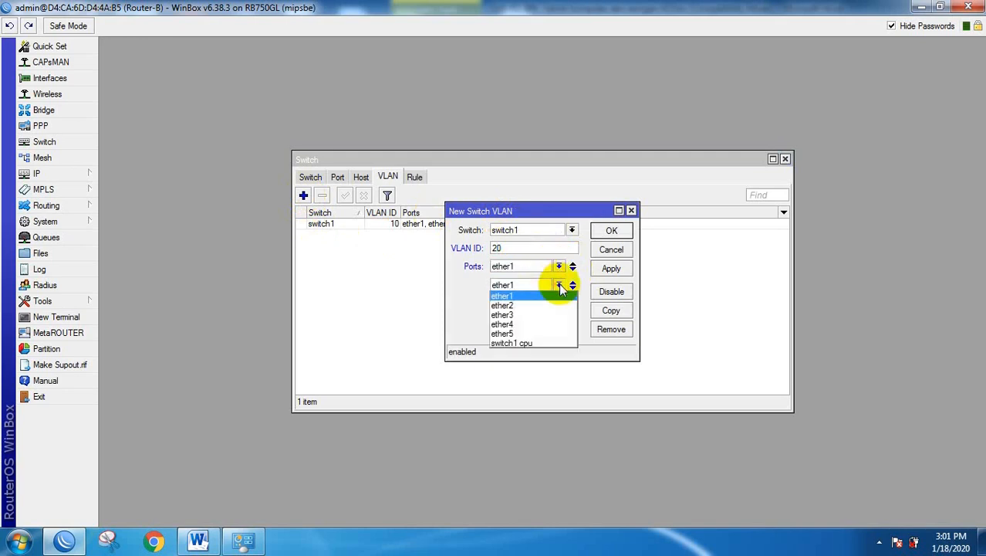
left_click(510, 325)
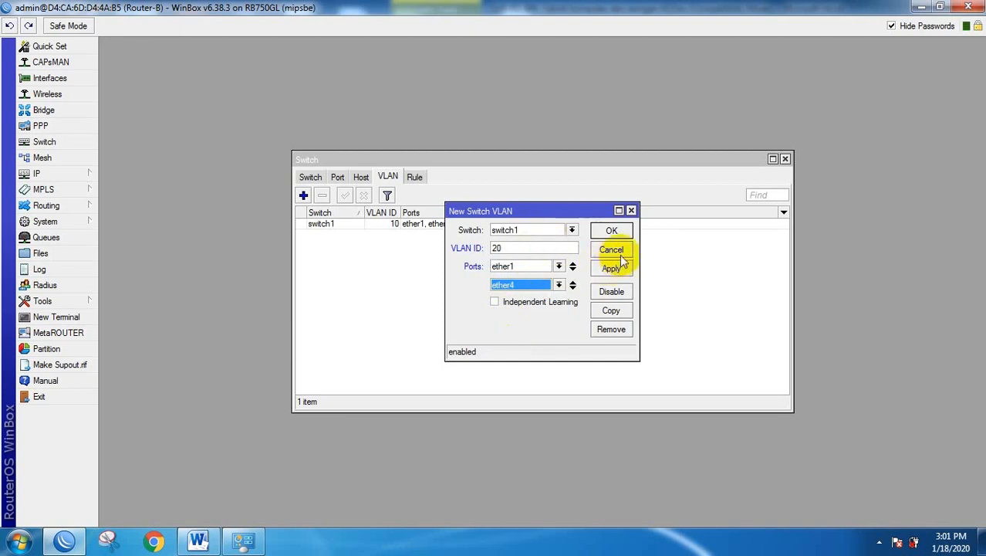
left_click(611, 228)
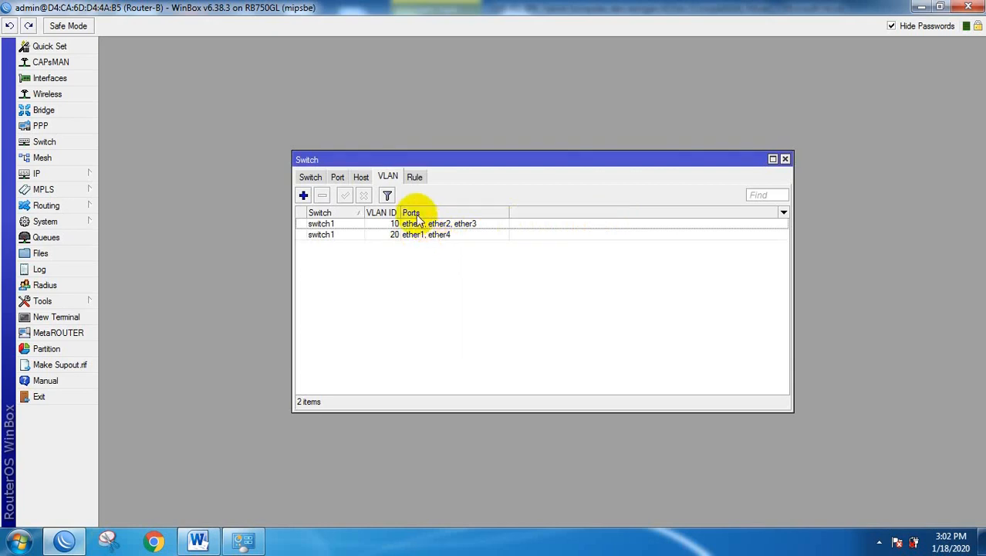
Open port ether1's settings from the Switch Port list, then view the Word task document.
left_click(338, 177)
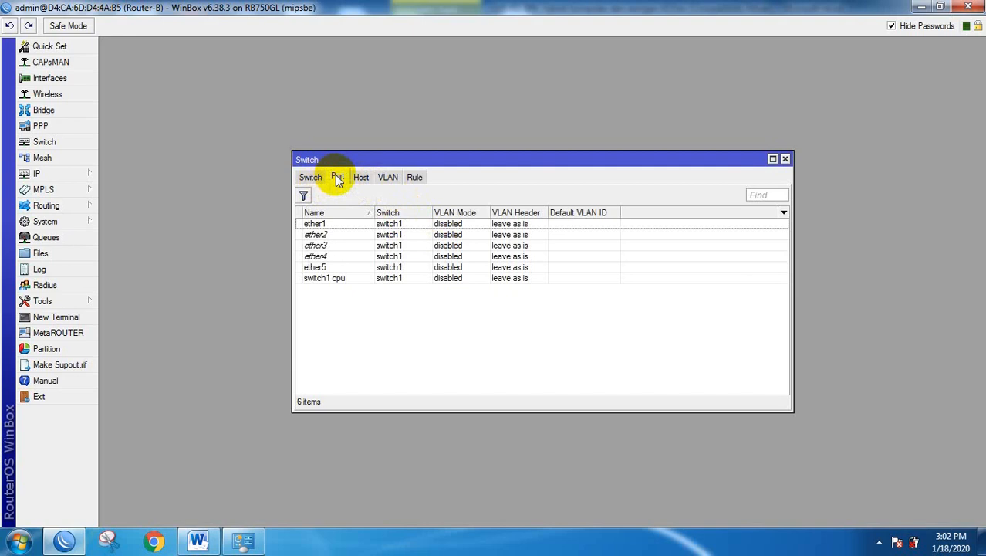
double_click(322, 225)
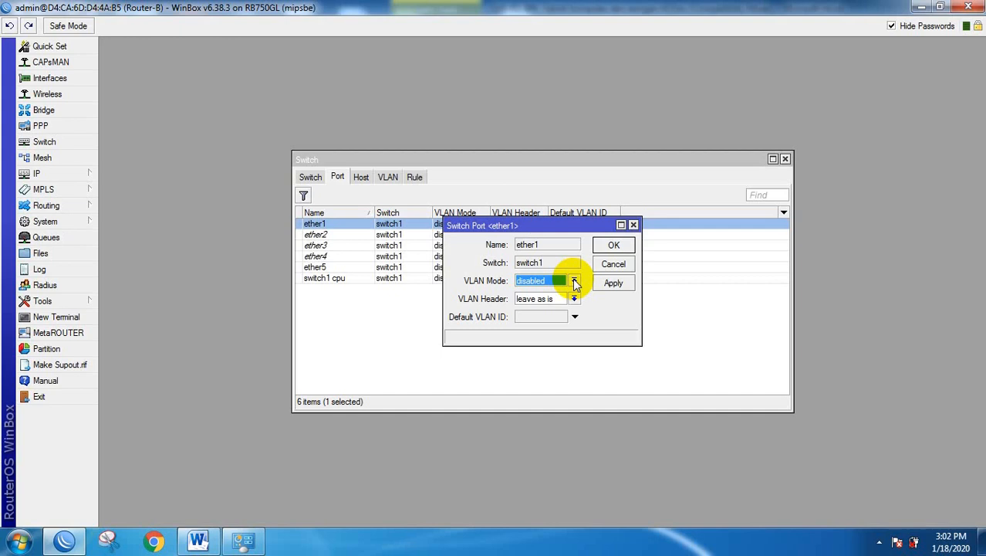
left_click(198, 539)
Find the VLAN requirements in the document, highlight 'trunk', and return to WinBox.
scroll(587, 332, "up", 5)
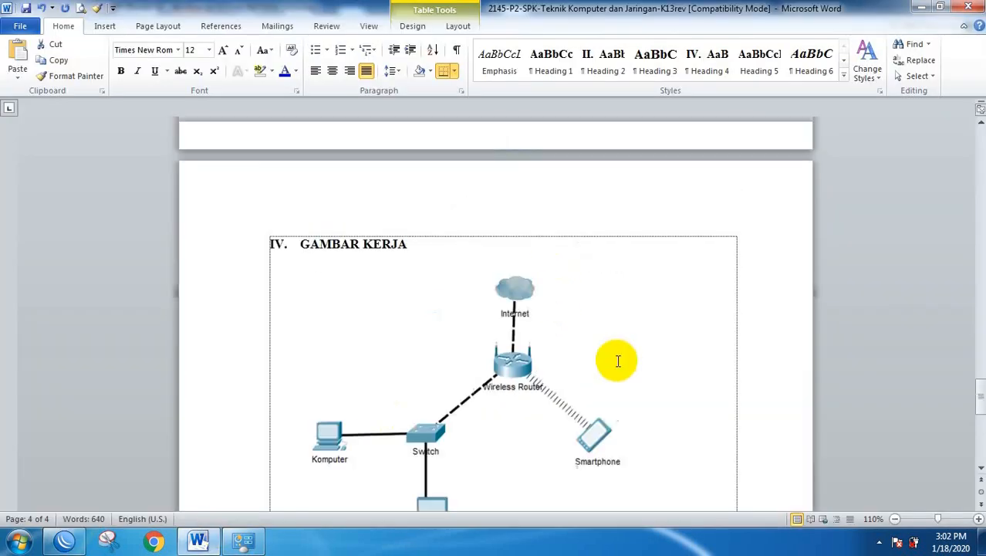
scroll(614, 347, "up", 10)
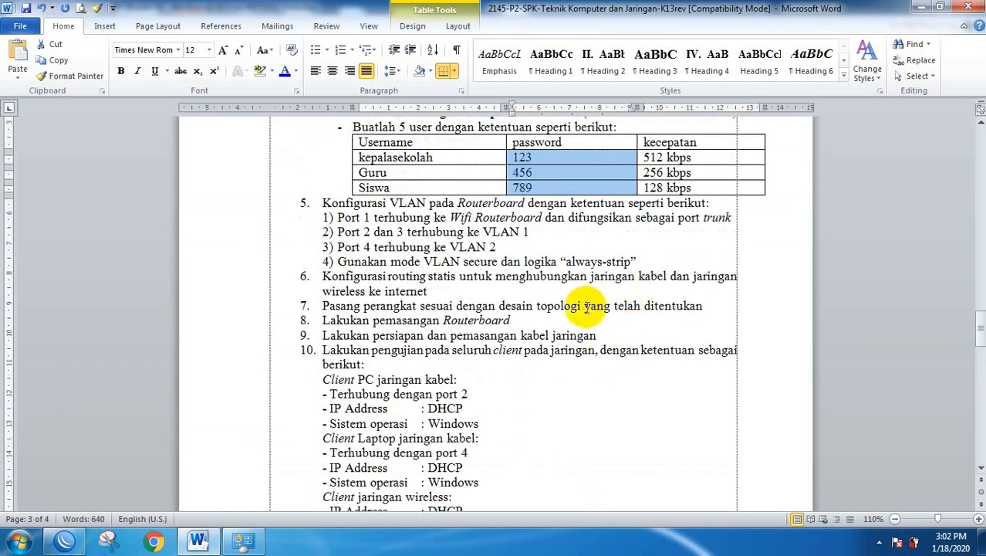
scroll(586, 307, "up", 2)
scroll(586, 308, "down", 4)
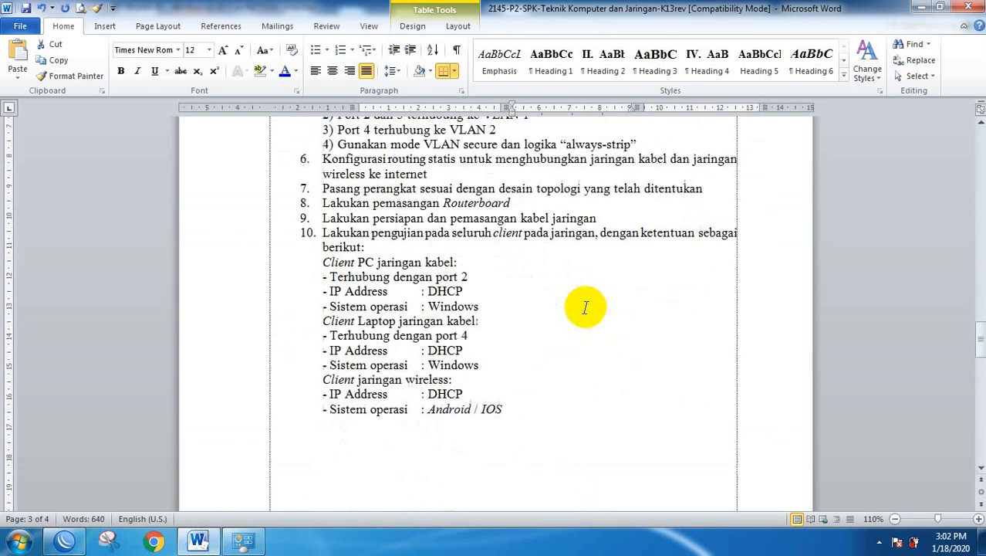
scroll(602, 306, "down", 2)
scroll(583, 307, "up", 2)
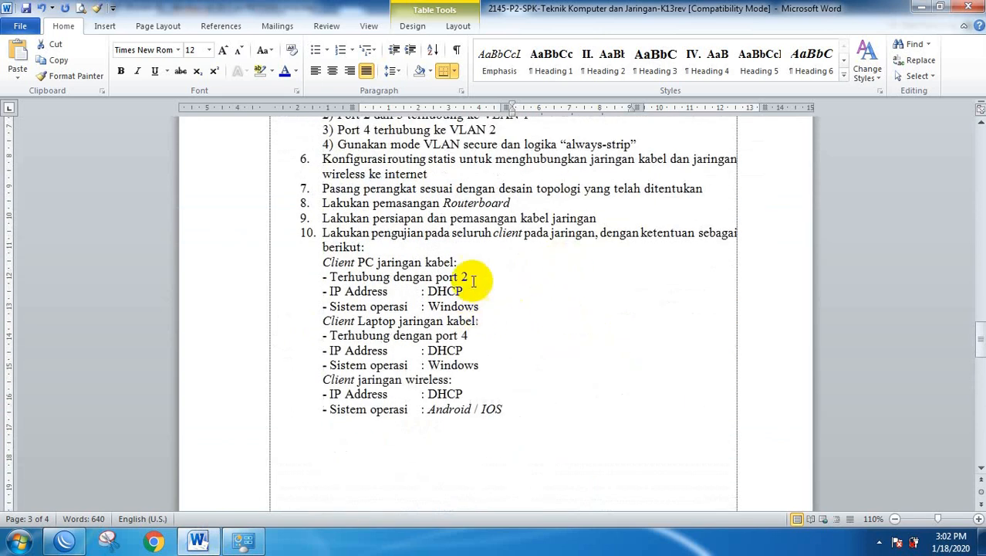
scroll(478, 258, "down", 4)
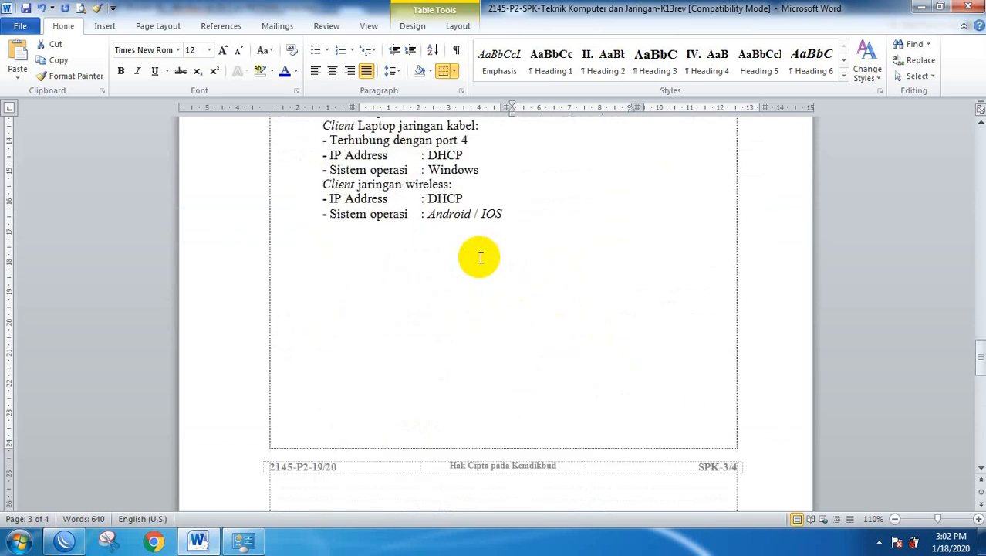
scroll(478, 258, "up", 7)
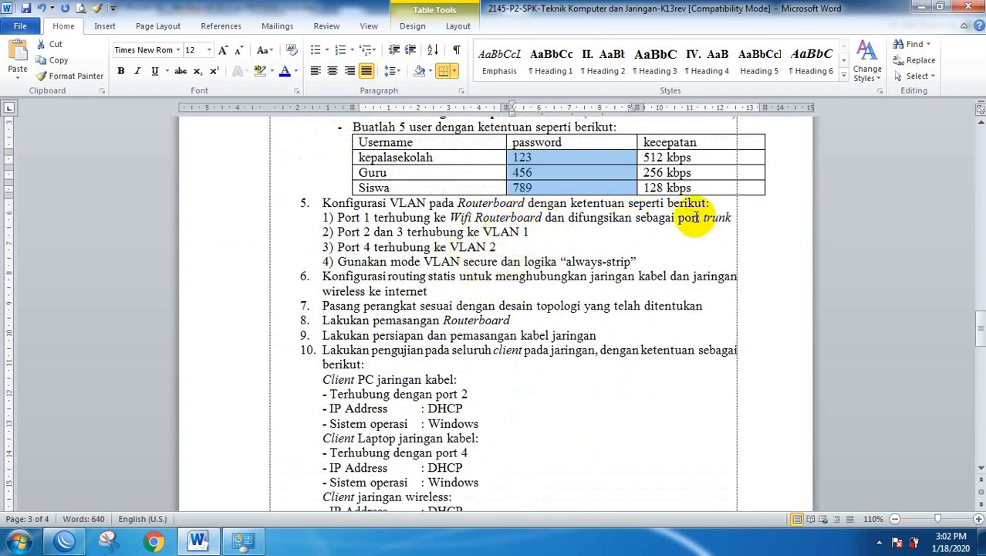
left_click_drag(704, 219, 733, 218)
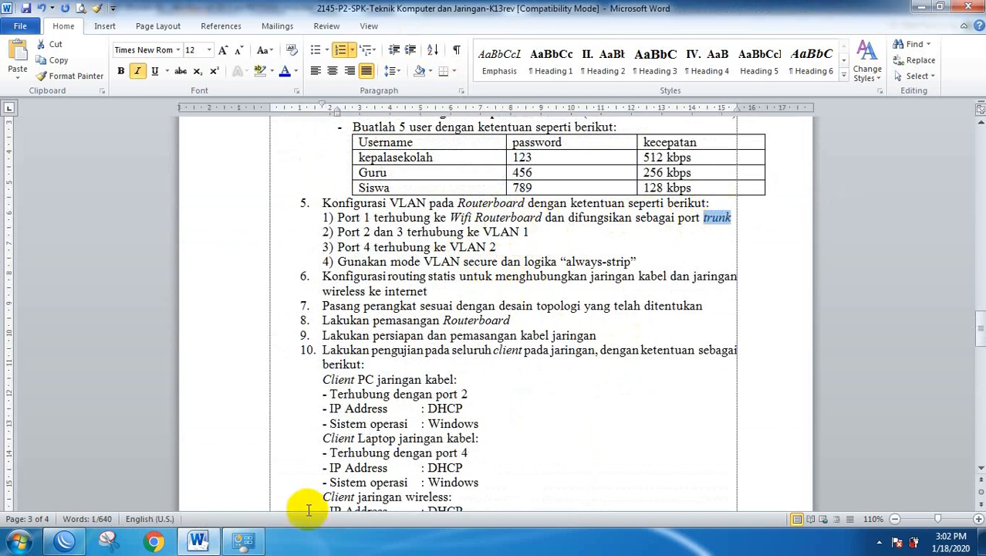
left_click(65, 540)
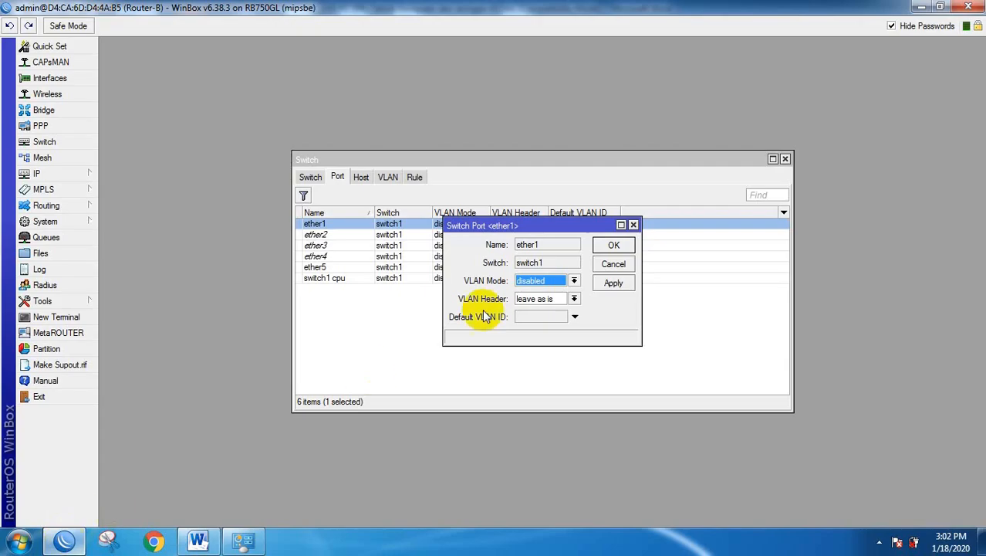
Set ether1 to VLAN mode secure with VLAN header add if missing, then return to Word.
left_click(574, 282)
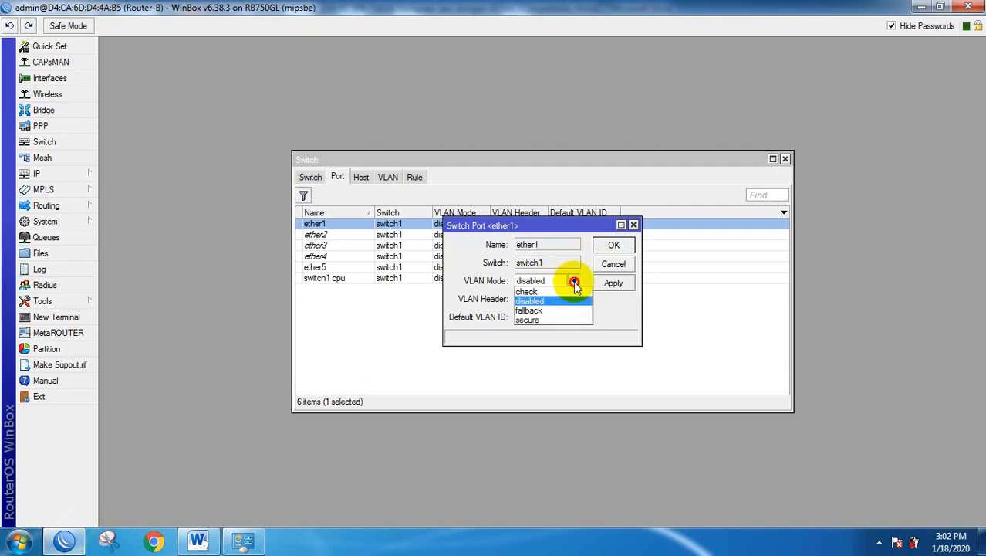
left_click(533, 320)
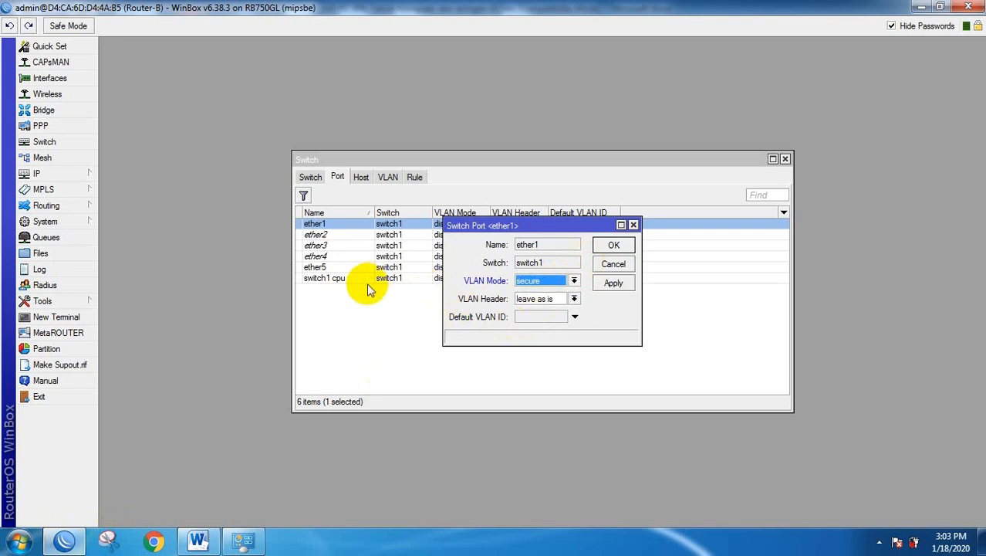
left_click(574, 298)
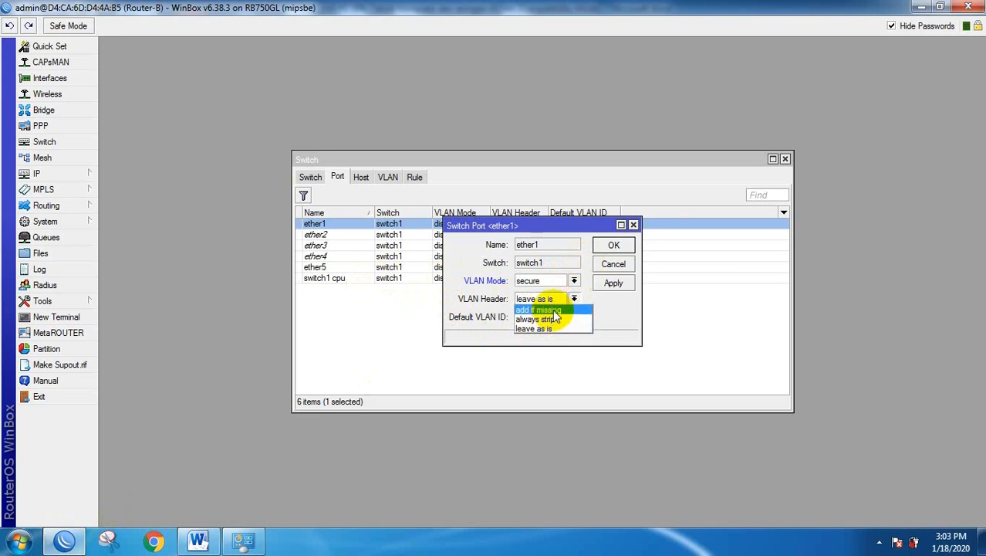
left_click(553, 309)
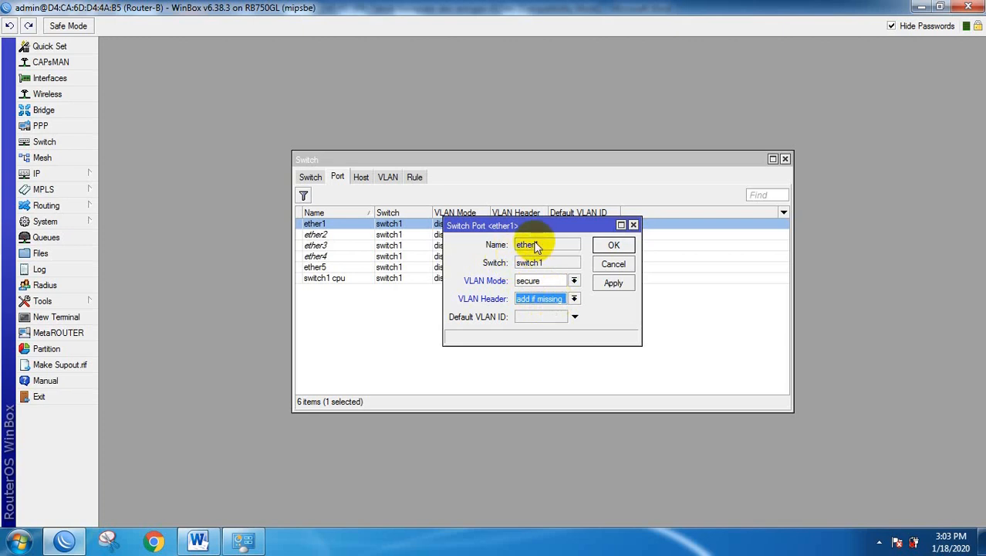
left_click(614, 246)
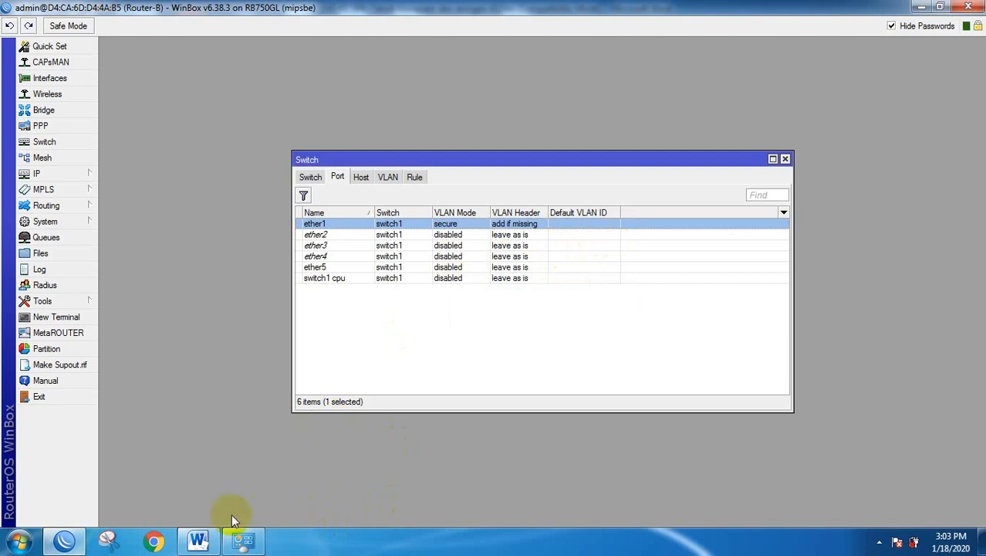
left_click(198, 540)
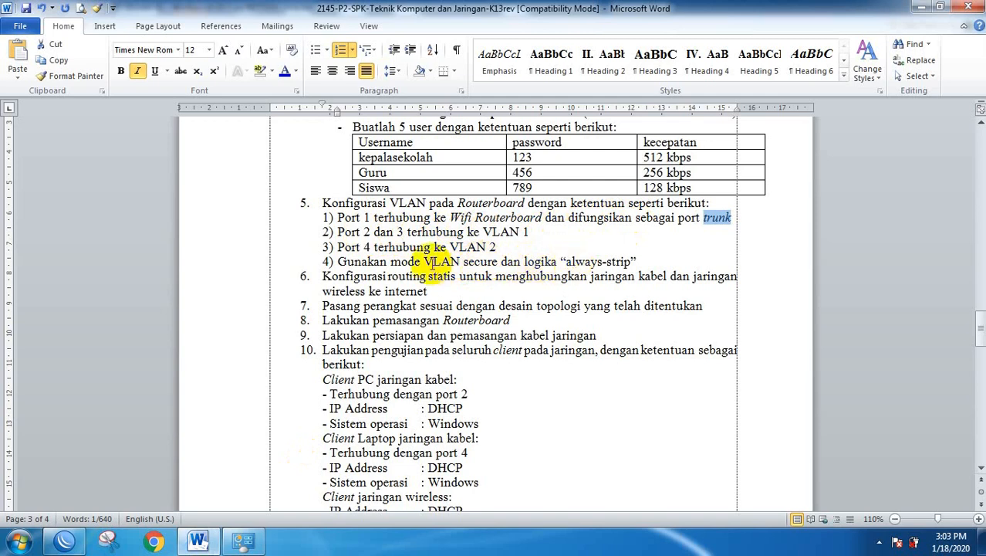
Highlight 'VLAN' in requirement 4 of item 5, then go back to WinBox's switch ports.
left_click_drag(424, 260, 460, 264)
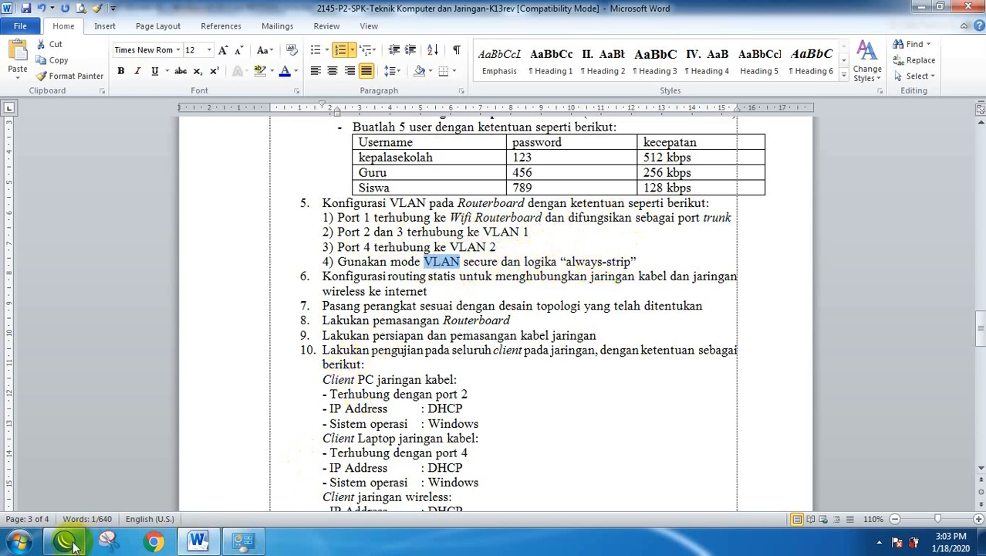
left_click(199, 540)
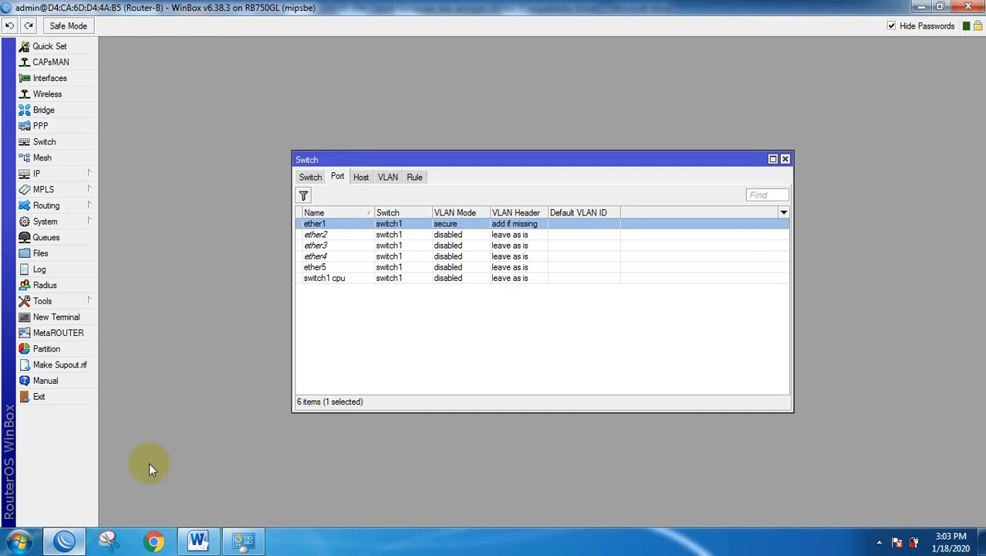
Set ether2 to secure VLAN mode with an always strip header, checking the task requirement.
double_click(315, 235)
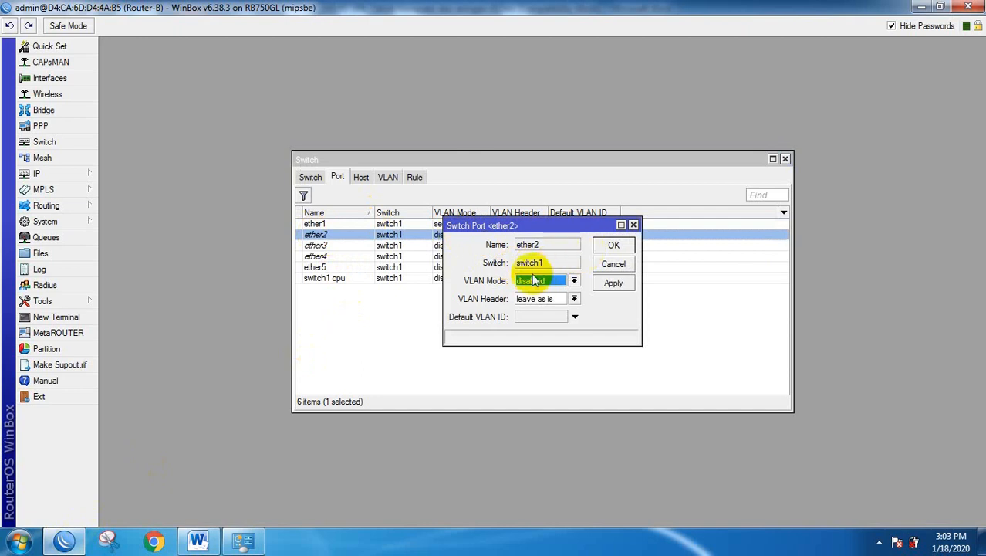
left_click(573, 281)
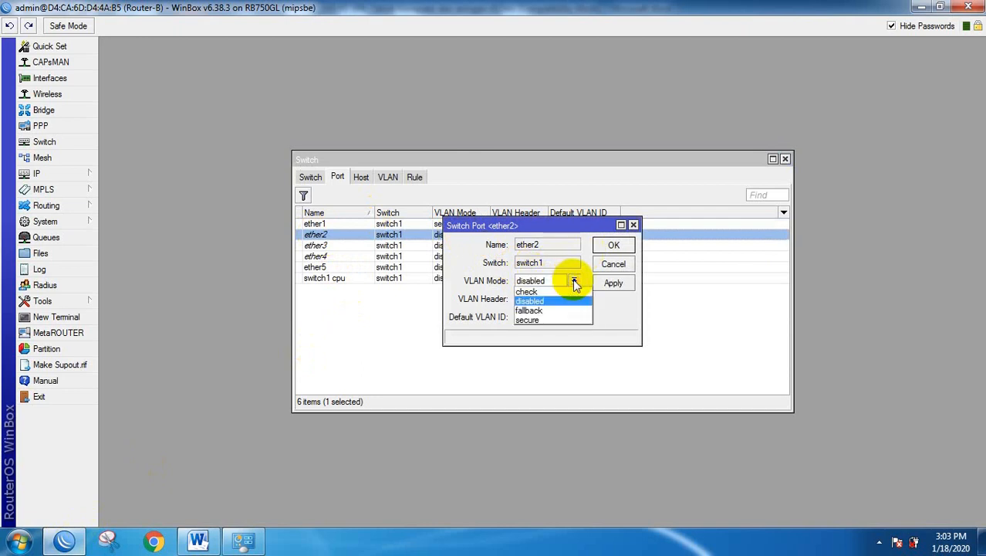
left_click(537, 320)
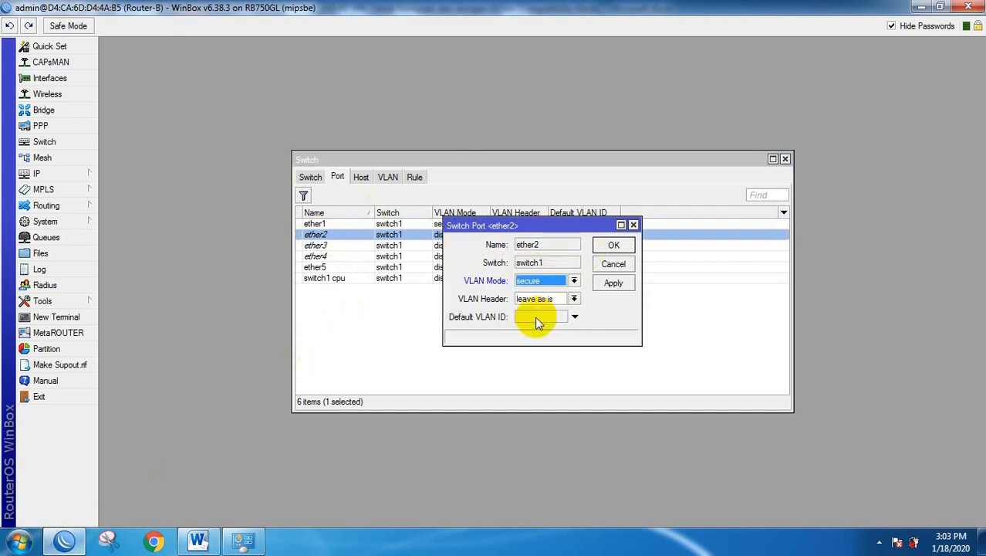
left_click(573, 299)
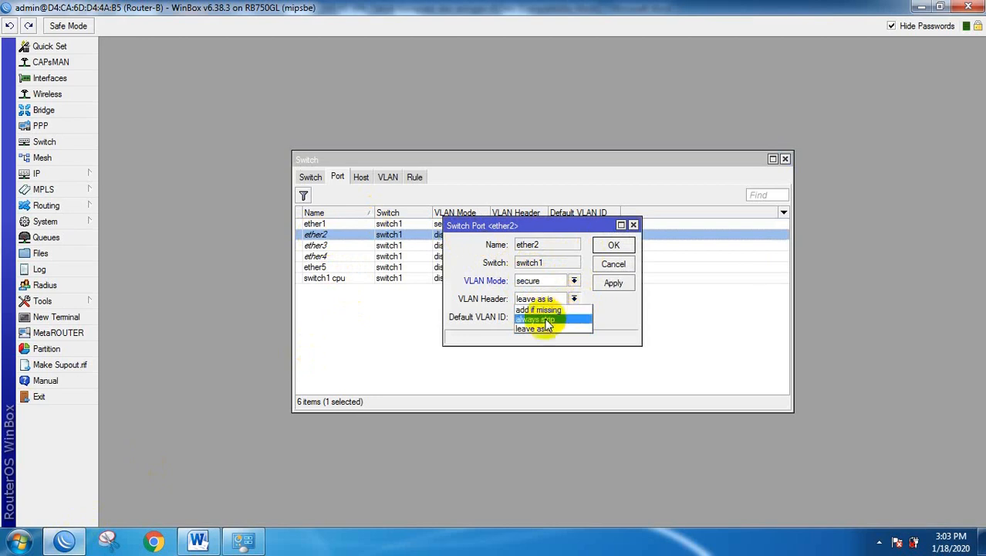
left_click(540, 318)
left_click(198, 540)
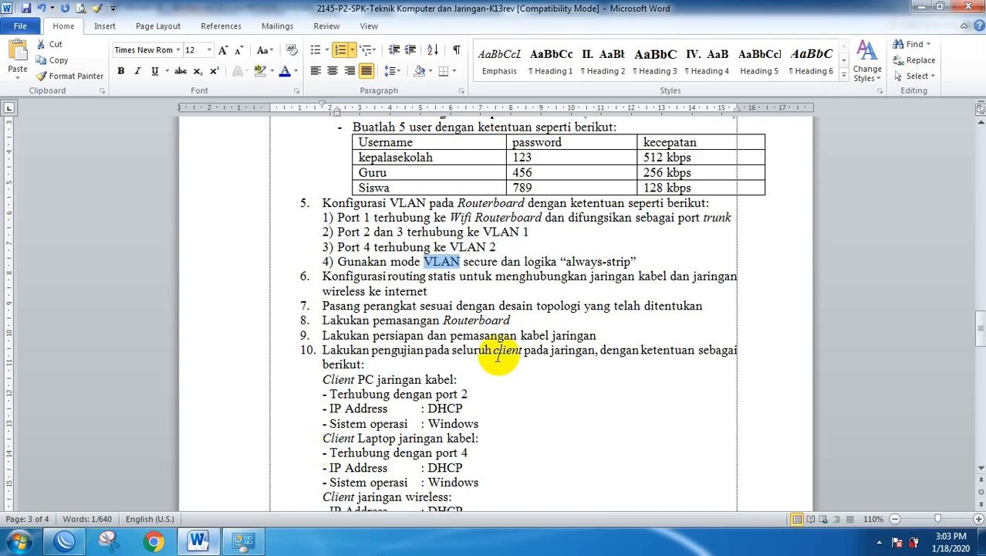
left_click_drag(565, 262, 631, 262)
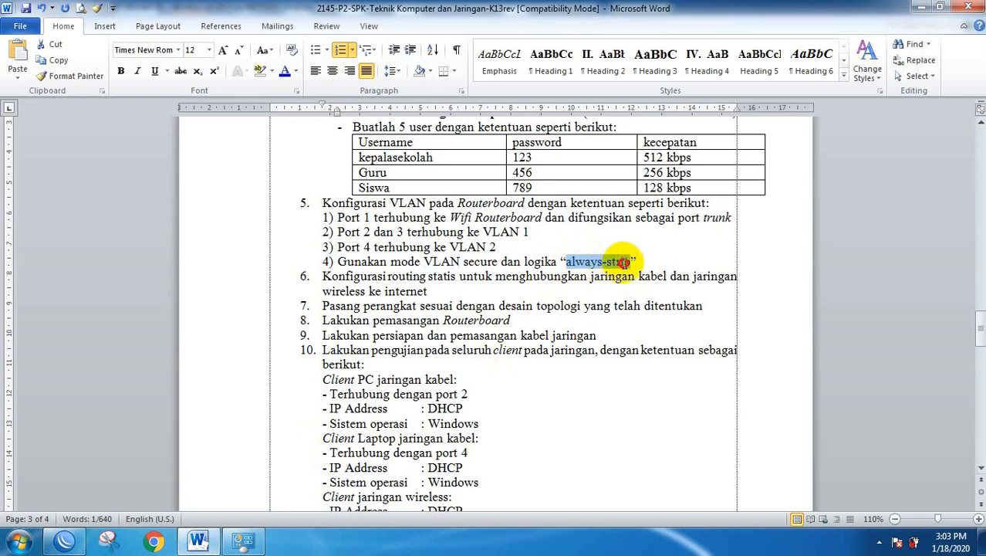
left_click(105, 540)
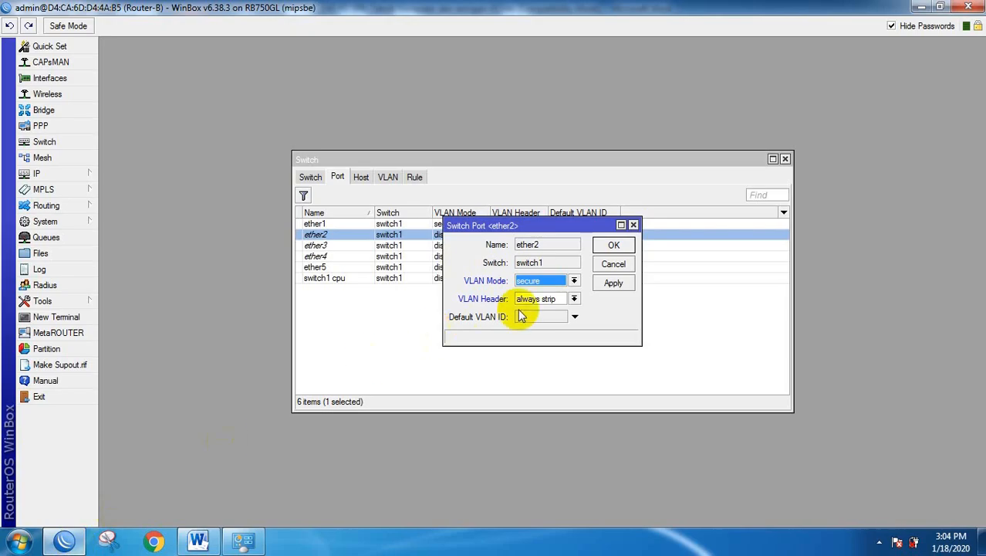
left_click(615, 244)
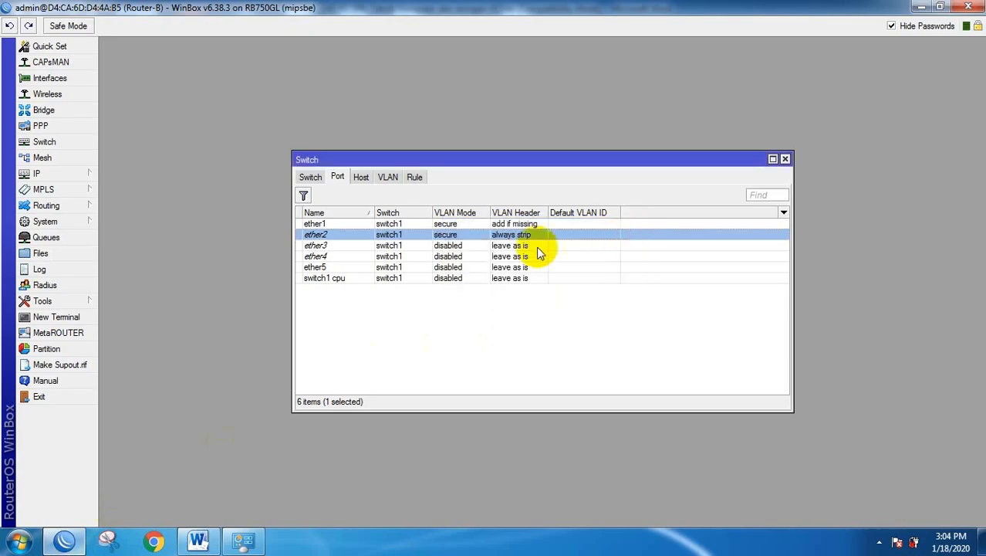
Set ether3 to secure VLAN mode with always strip, then view ether4 without changes.
double_click(318, 246)
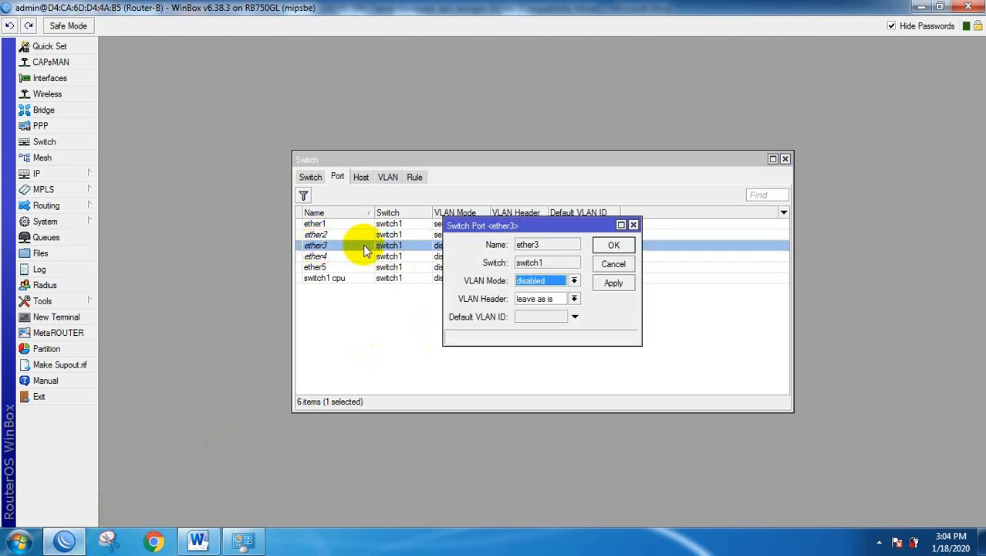
left_click(572, 282)
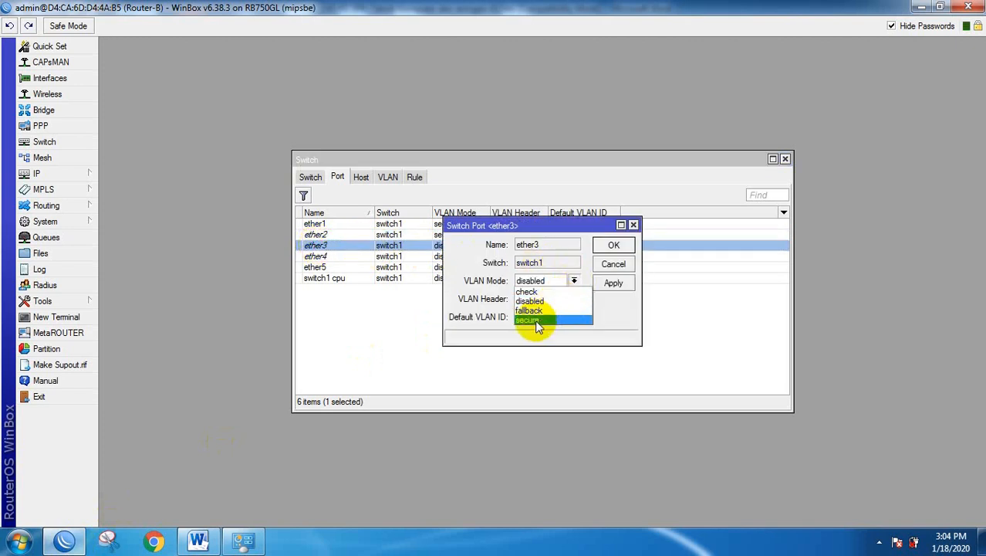
left_click(534, 319)
left_click(573, 300)
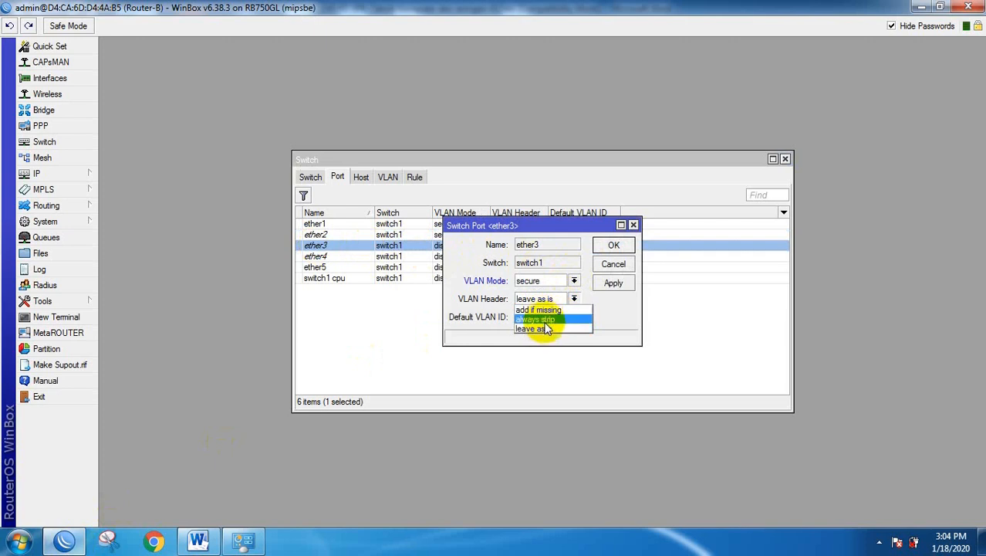
left_click(545, 319)
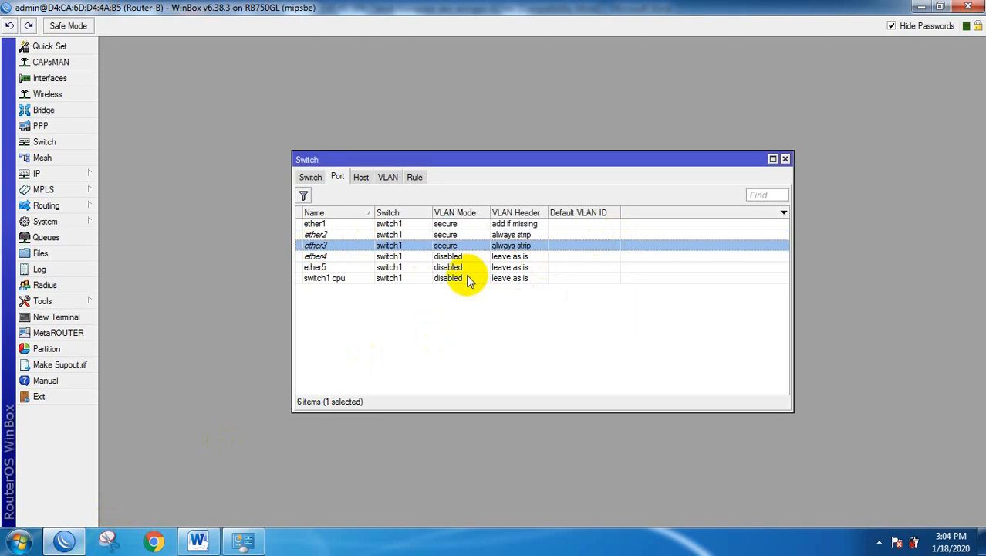
double_click(321, 257)
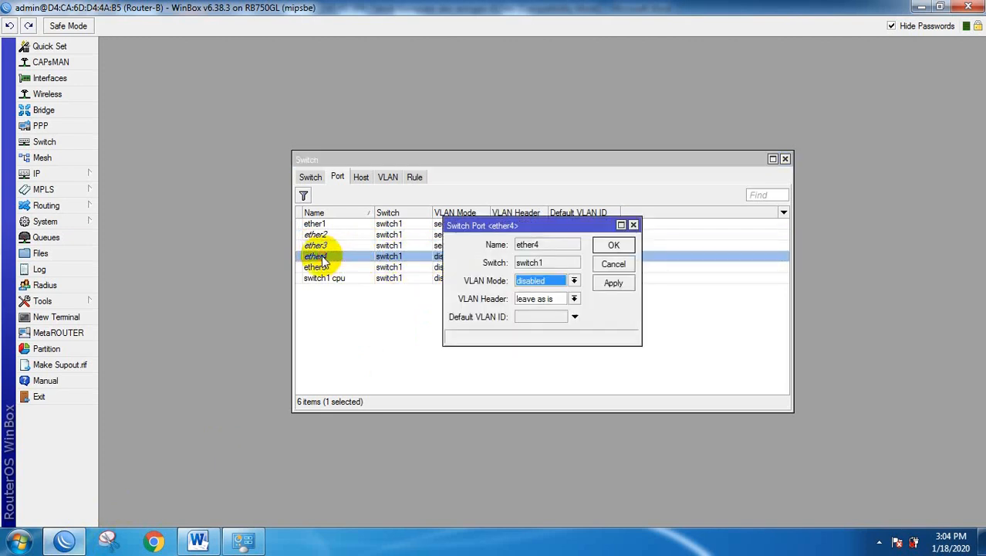
left_click(613, 263)
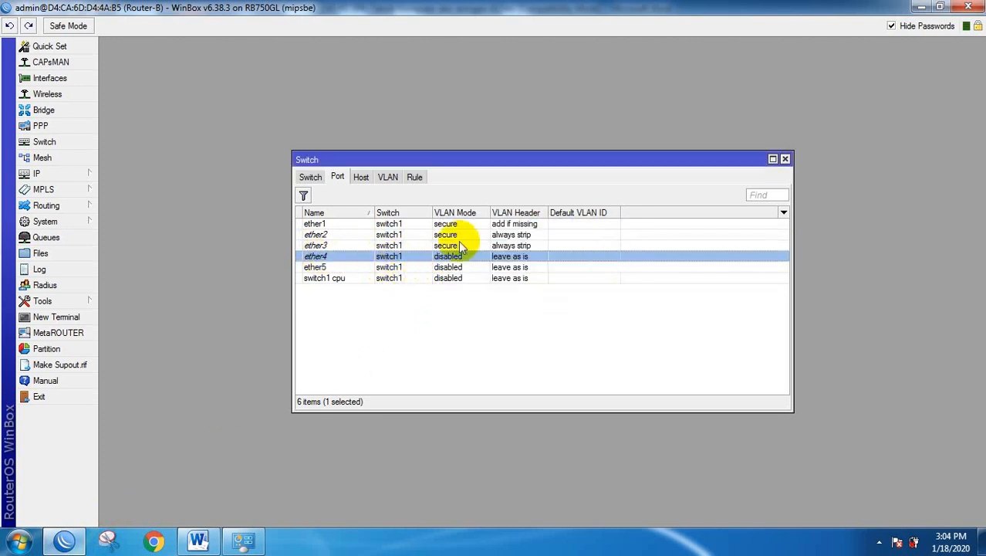
Review ether1, then give ether2 default VLAN ID 10 after confirming ports 2 and 3 in the task.
double_click(315, 223)
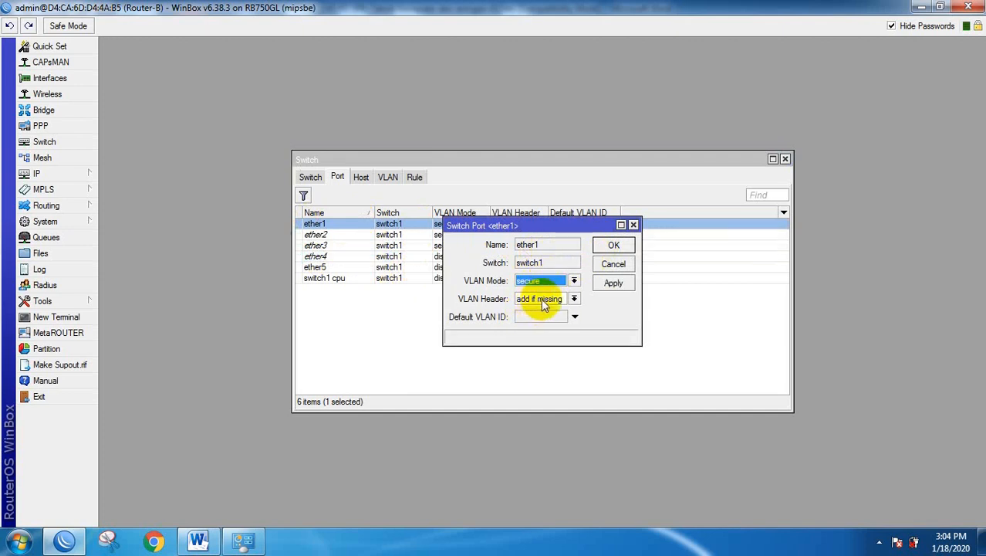
left_click(615, 265)
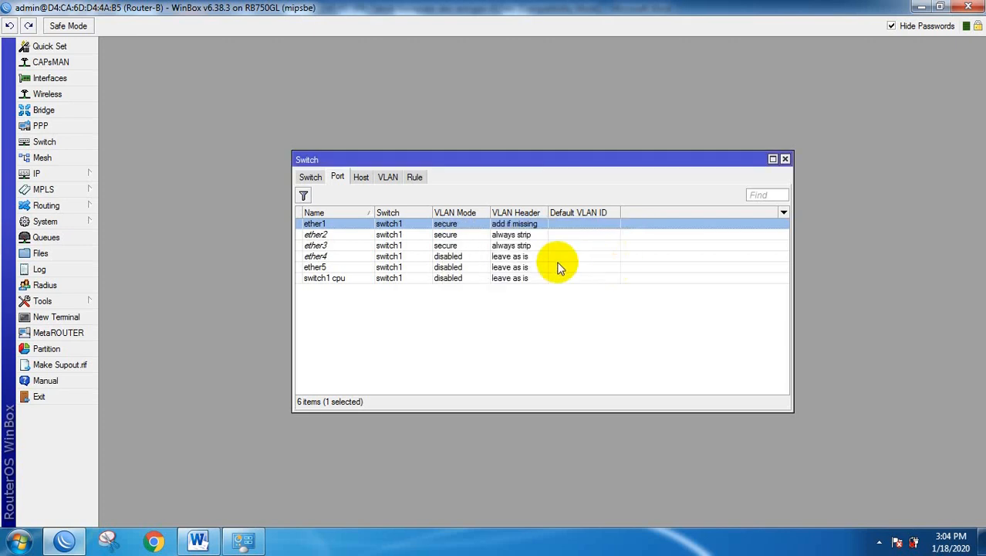
double_click(315, 236)
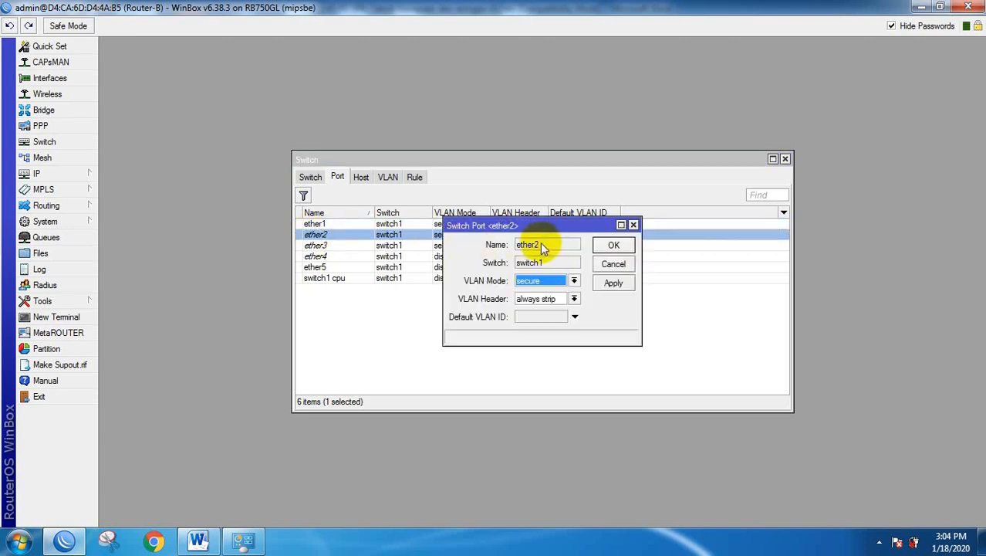
left_click(537, 315)
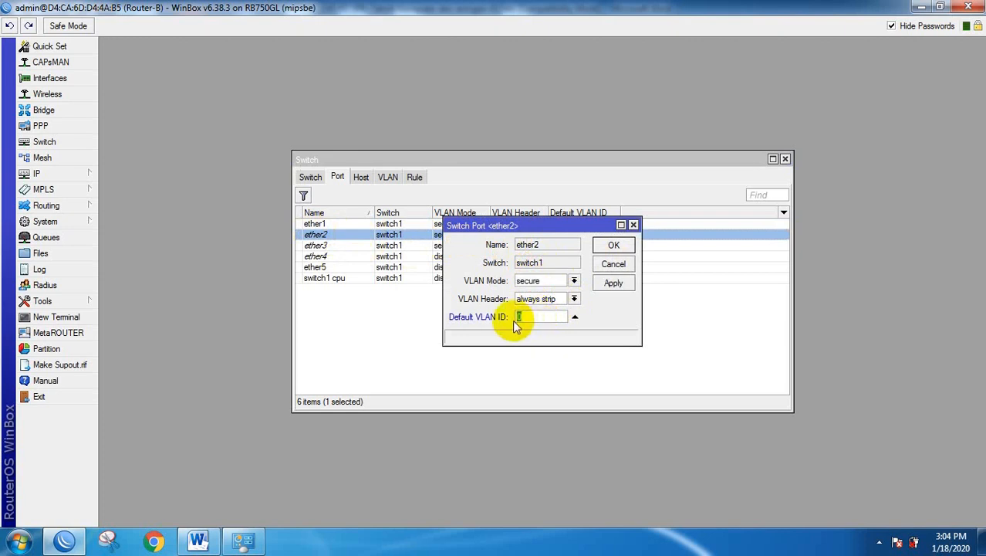
type("10")
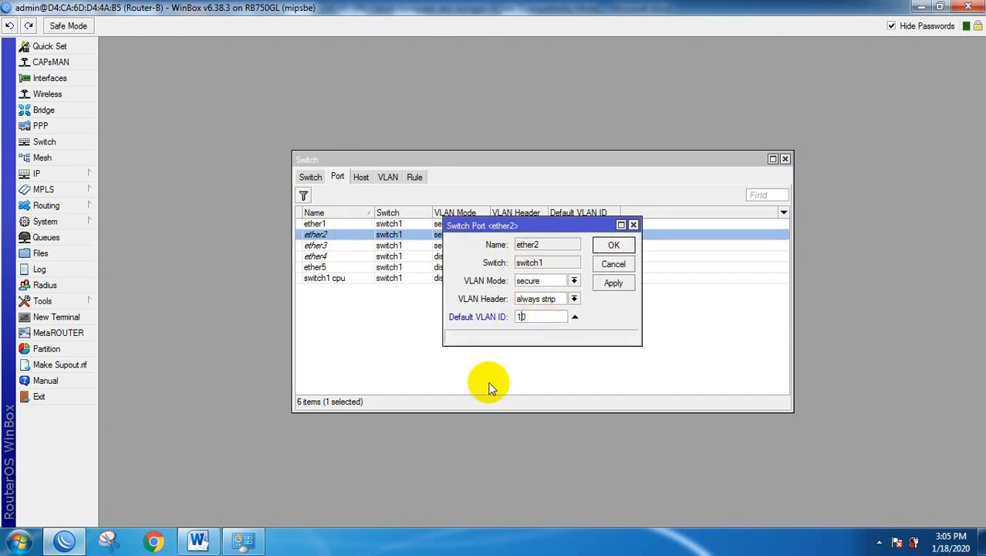
left_click(198, 542)
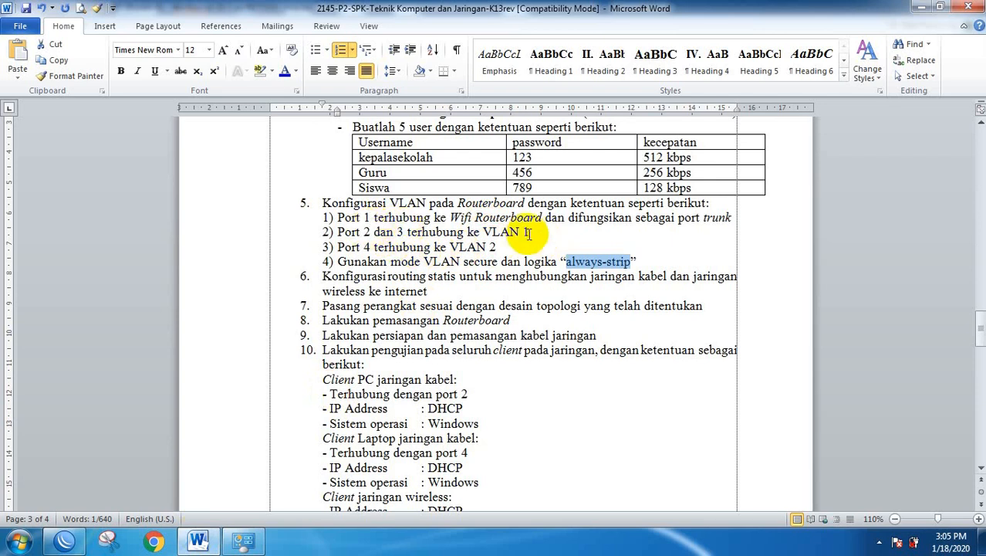
left_click_drag(363, 233, 403, 232)
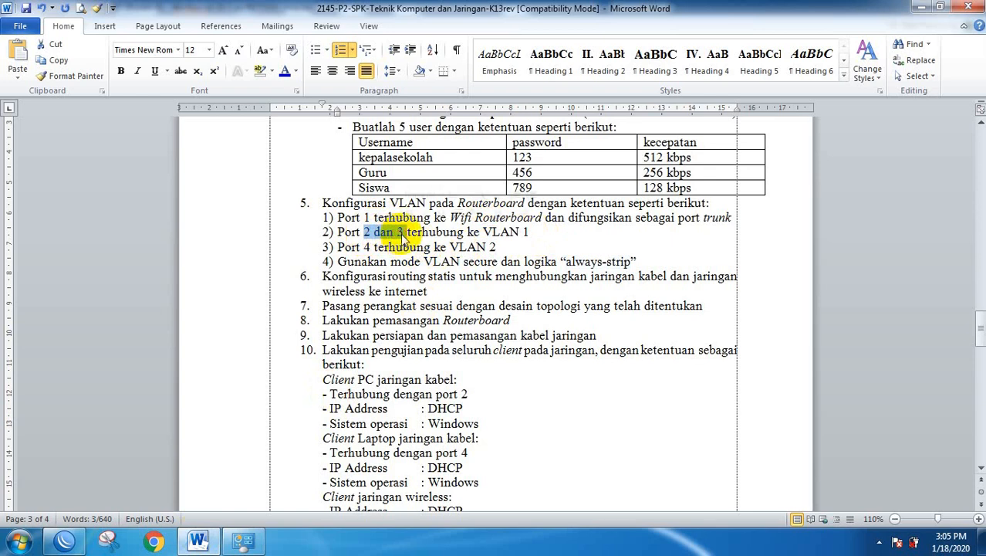
left_click(68, 540)
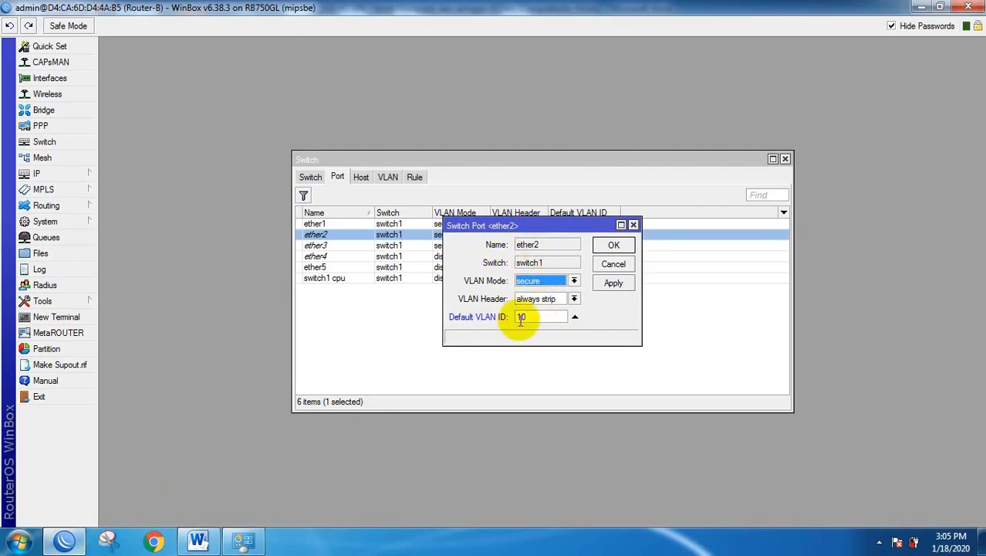
left_click(615, 244)
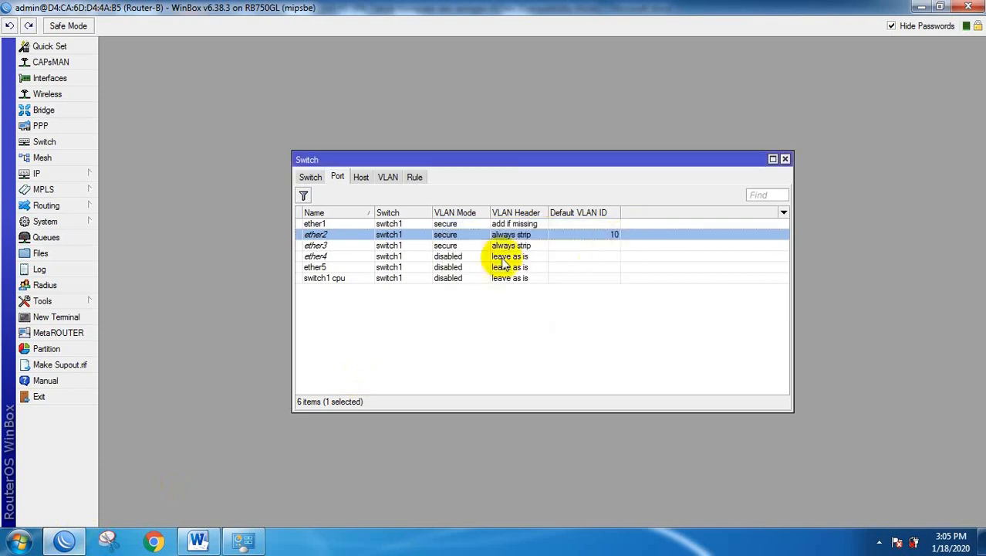
Give ether3 a default VLAN ID of 10.
double_click(441, 247)
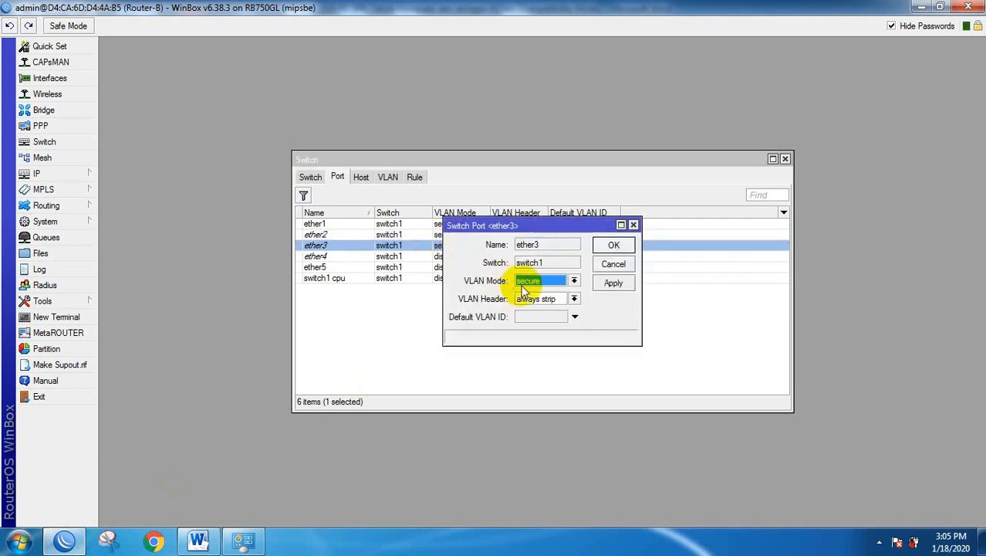
left_click(524, 317)
type("1")
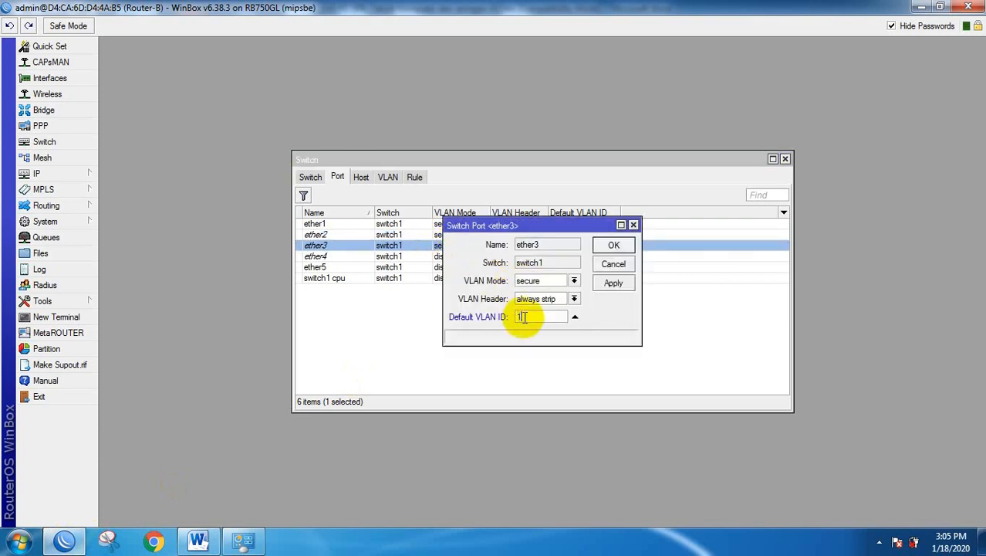
type("0")
left_click(615, 245)
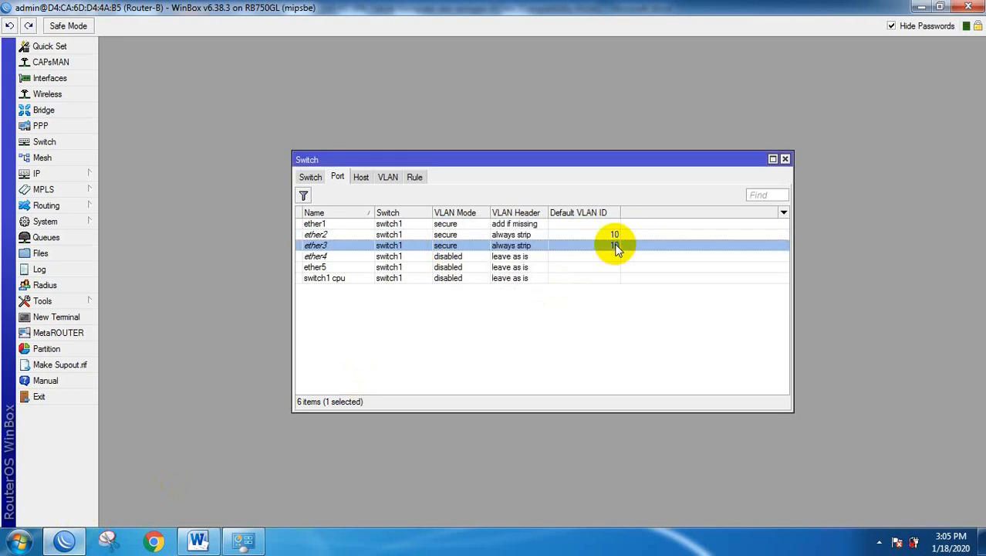
Set ether4 to secure, always strip, default VLAN ID 20, and close the Switch window.
double_click(335, 258)
left_click(562, 281)
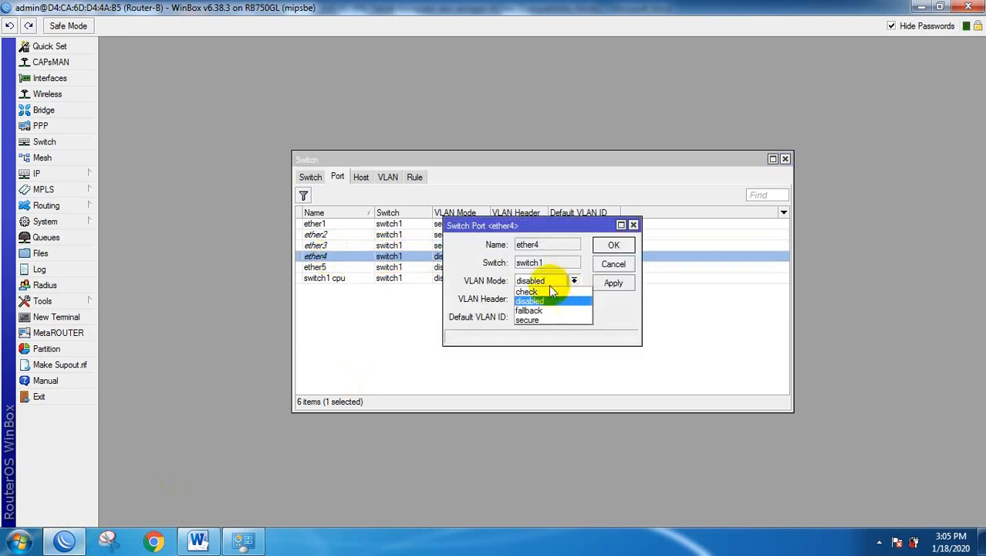
left_click(528, 319)
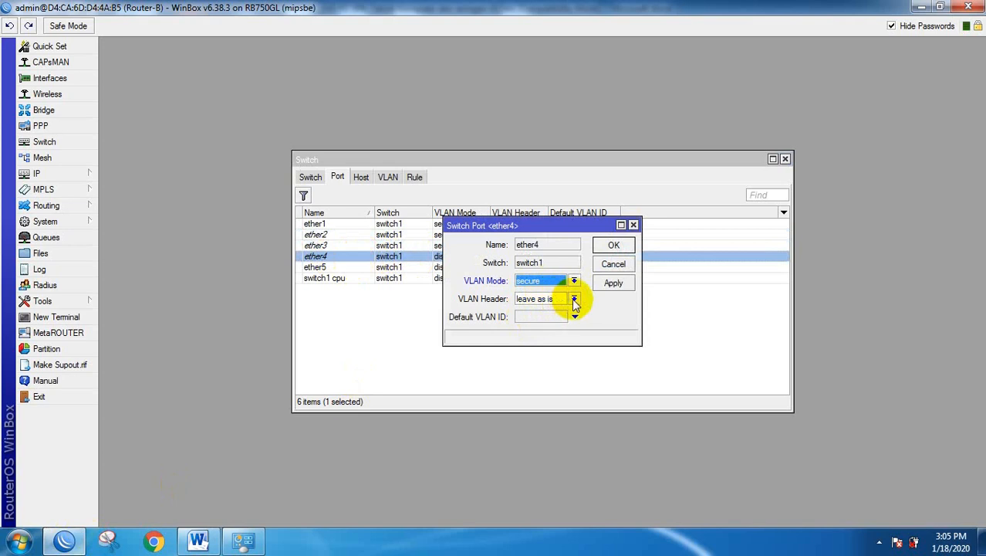
left_click(574, 300)
left_click(545, 321)
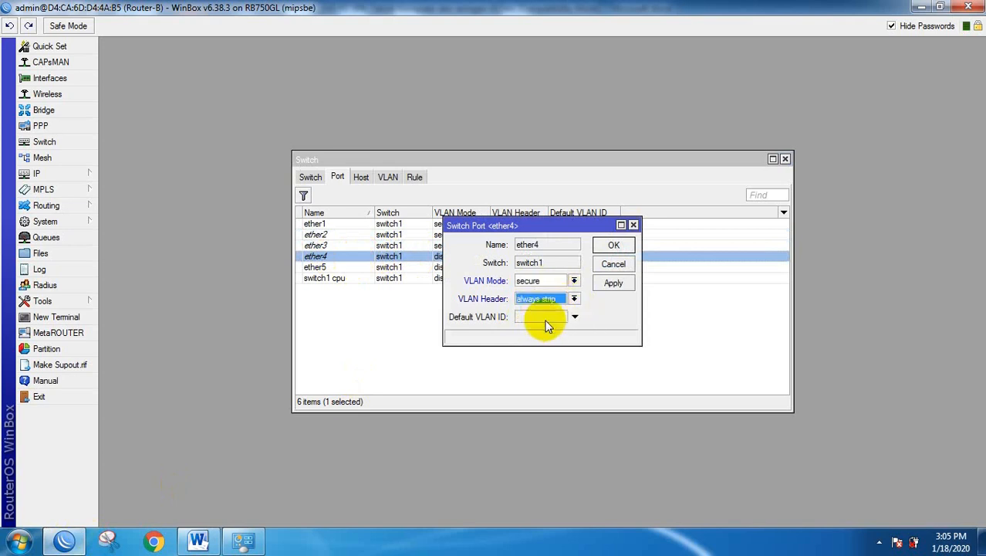
left_click(574, 316)
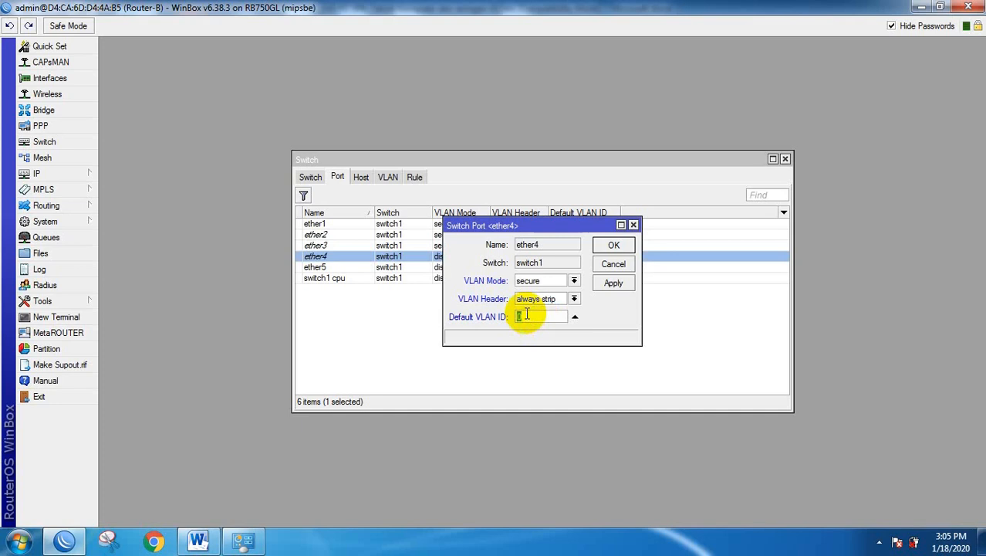
type("20")
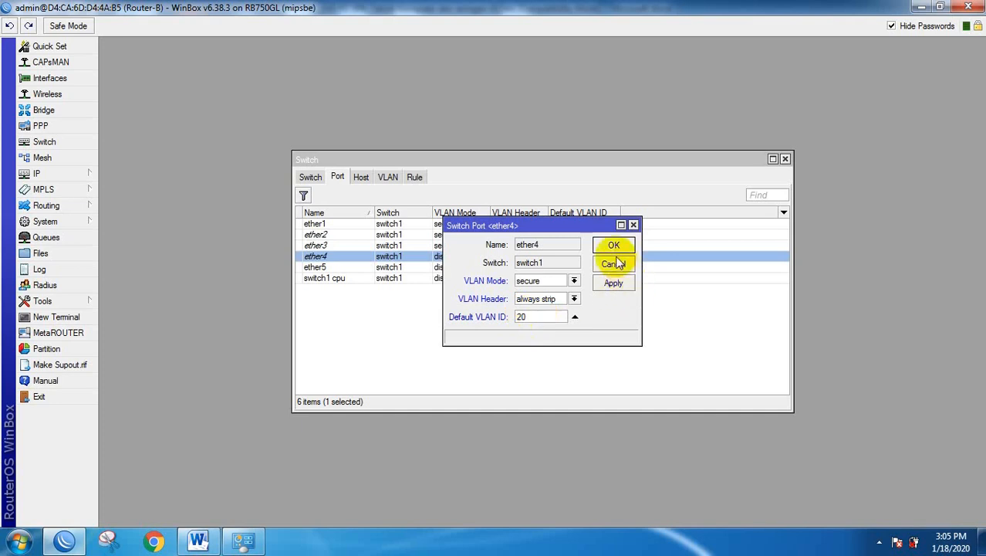
left_click(614, 246)
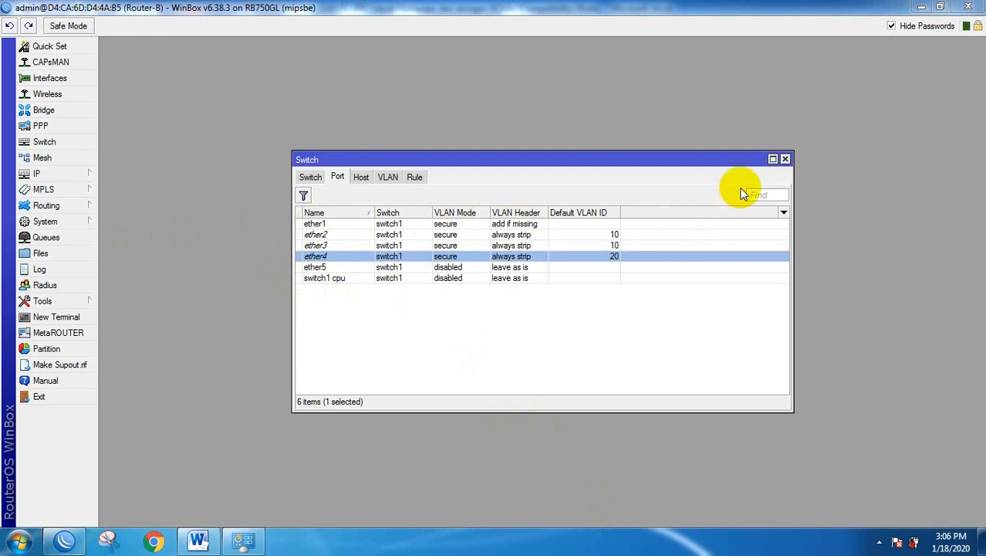
left_click(785, 160)
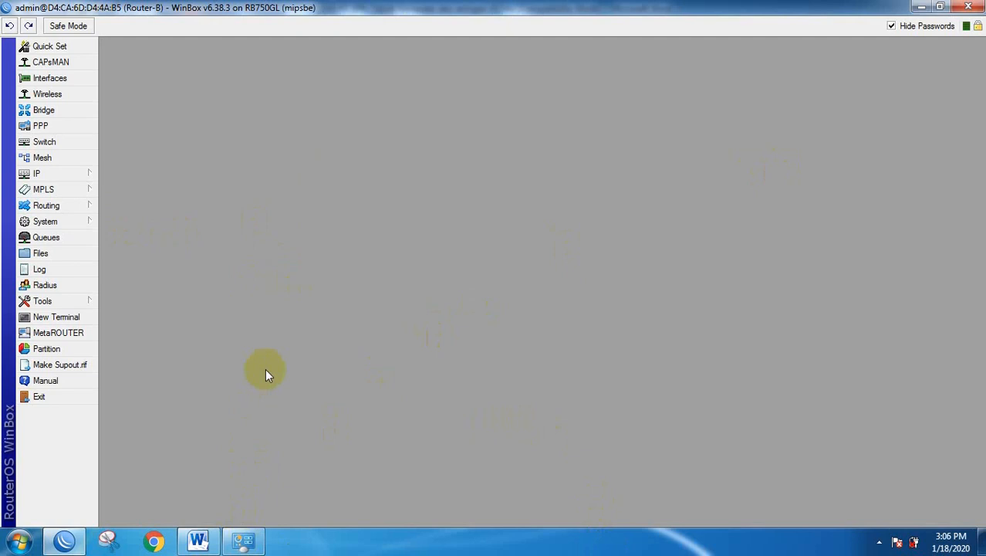
Minimise WinBox and Word, then dismiss the 'Router has been disconnected!' error.
left_click(921, 7)
left_click(923, 8)
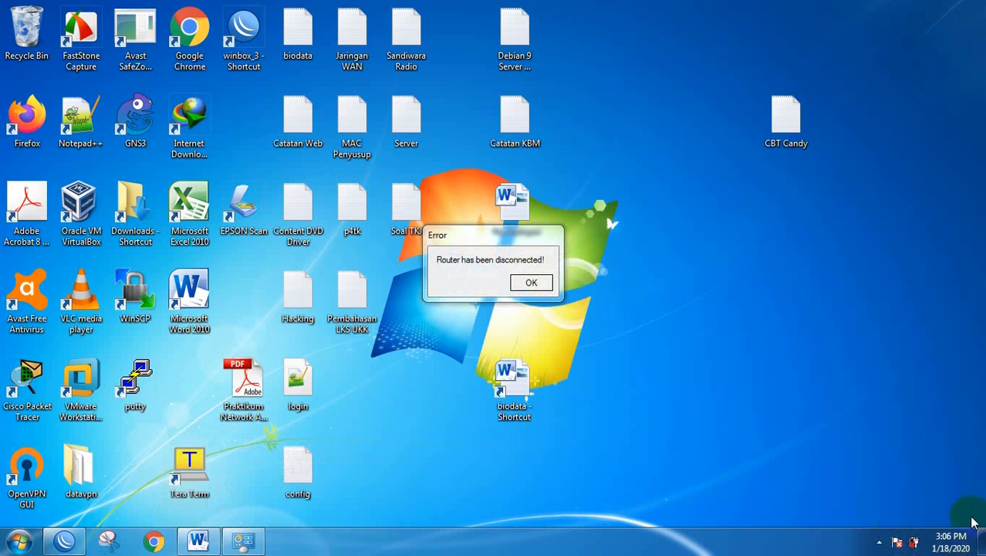
left_click(528, 284)
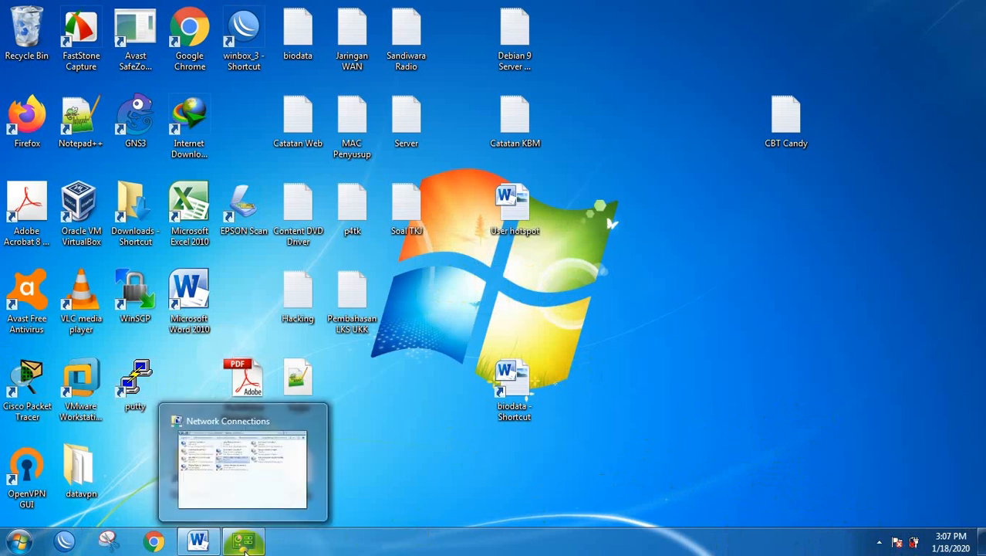
Open Local Area Connection status and mark the VLAN 1 IP and DHCP Pool lines in the task.
left_click(245, 546)
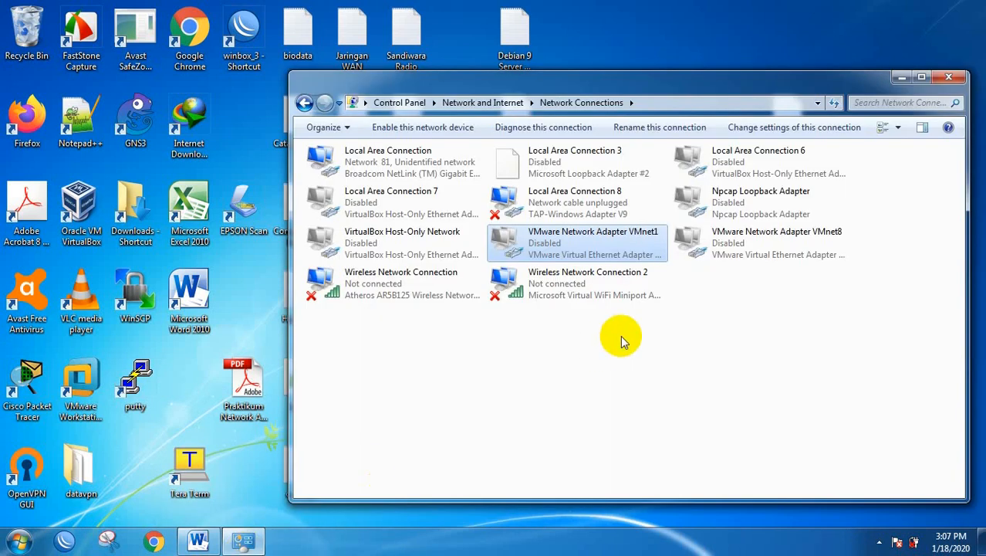
left_click(378, 166)
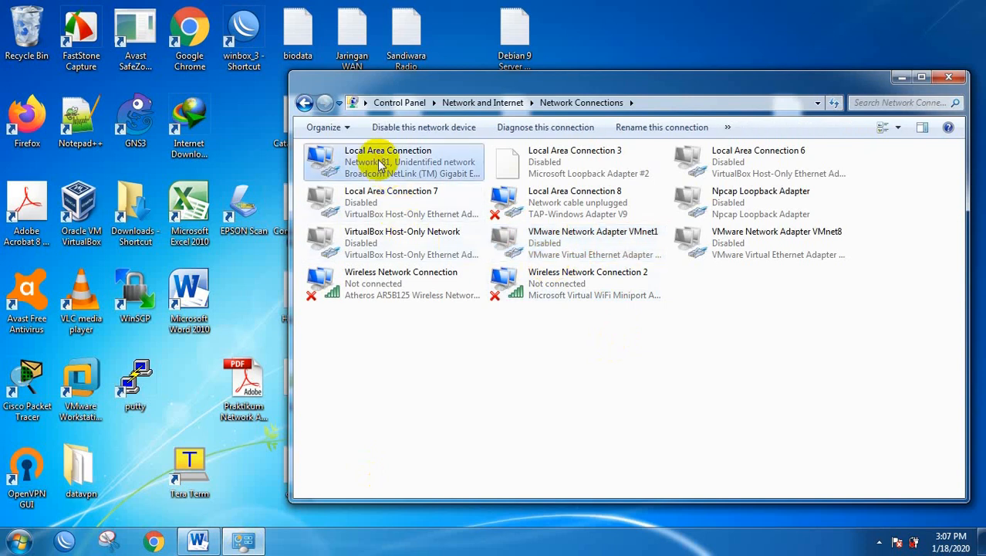
right_click(379, 166)
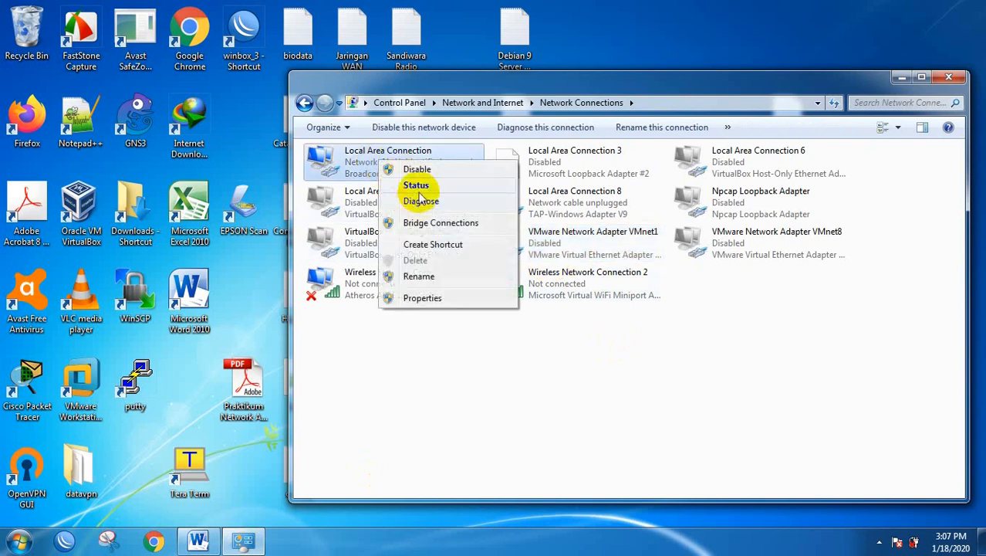
left_click(419, 187)
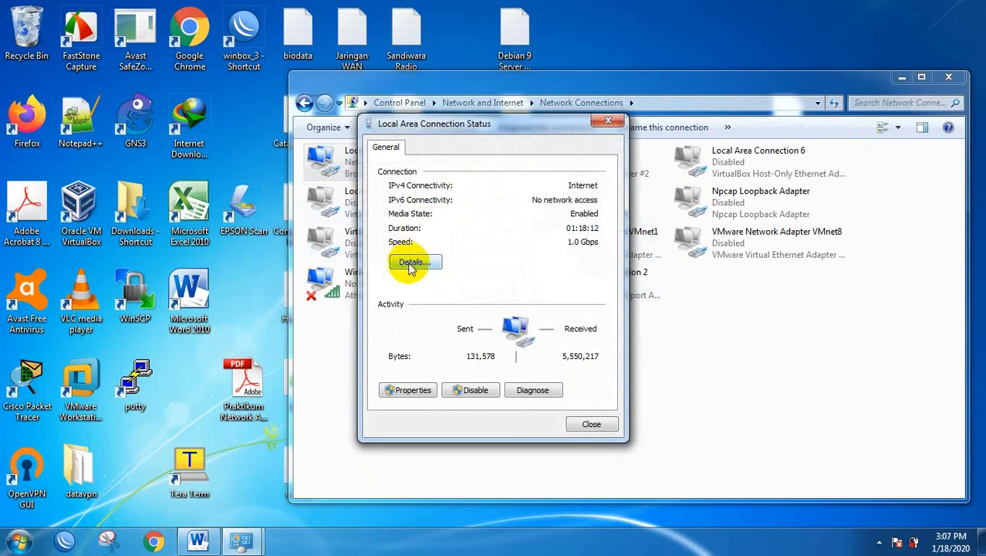
left_click(198, 541)
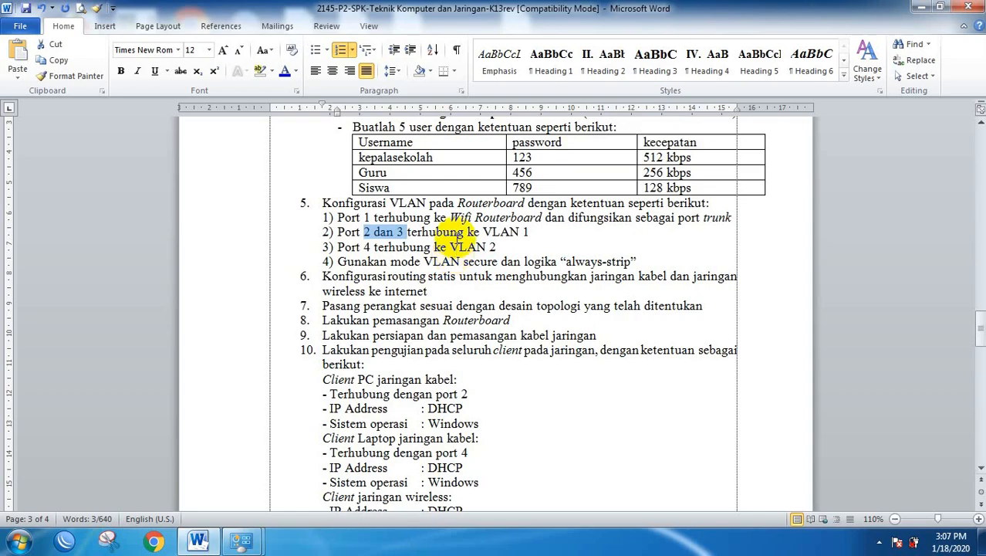
scroll(451, 248, "up", 15)
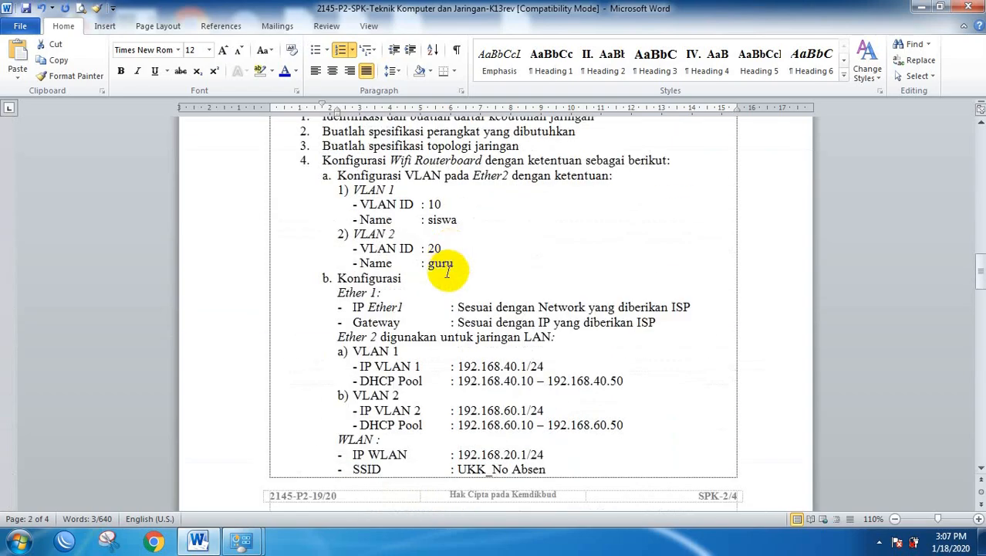
left_click_drag(242, 327, 240, 350)
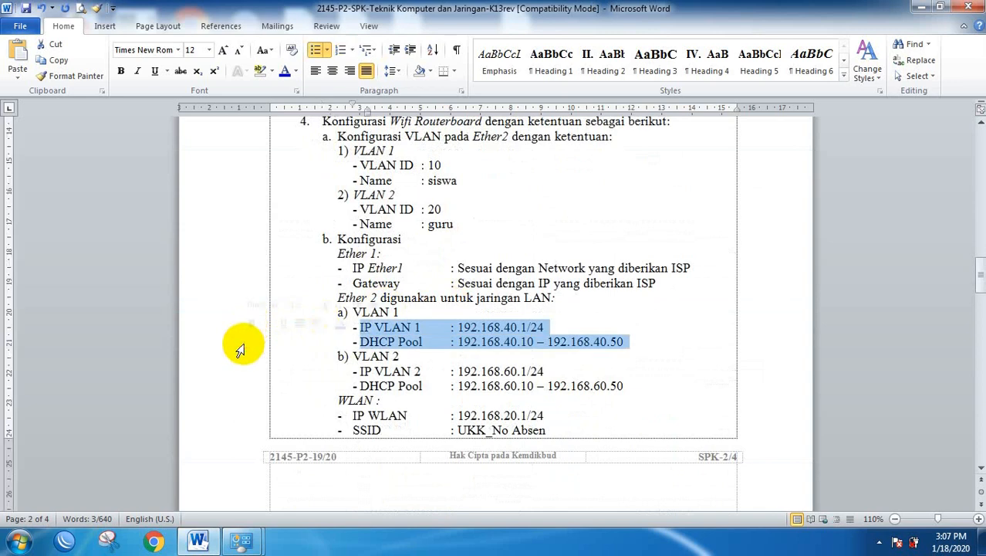
left_click(200, 539)
Verify the details show IPv4 192.168.40.50 with mask 255.255.255.0, then close both dialogs.
left_click(417, 262)
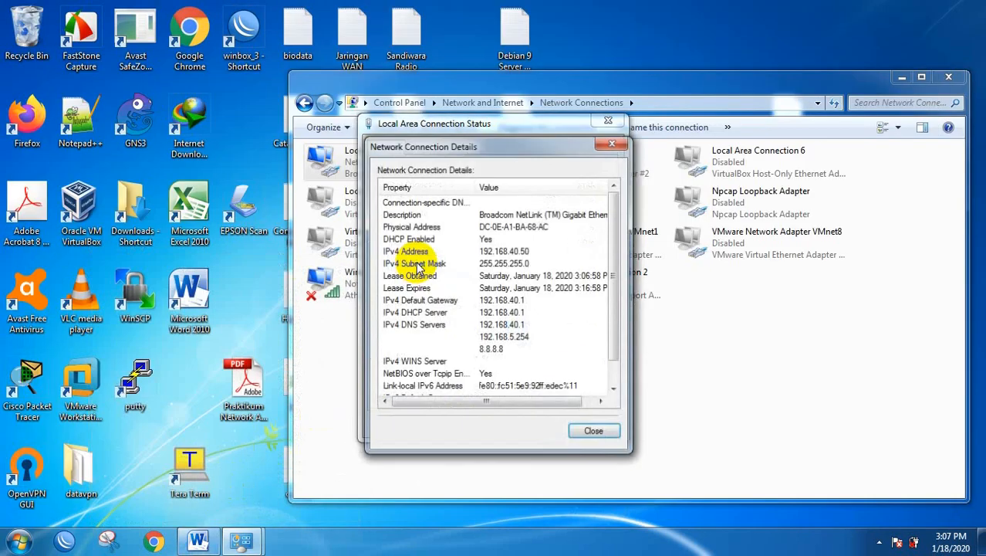
left_click(511, 255)
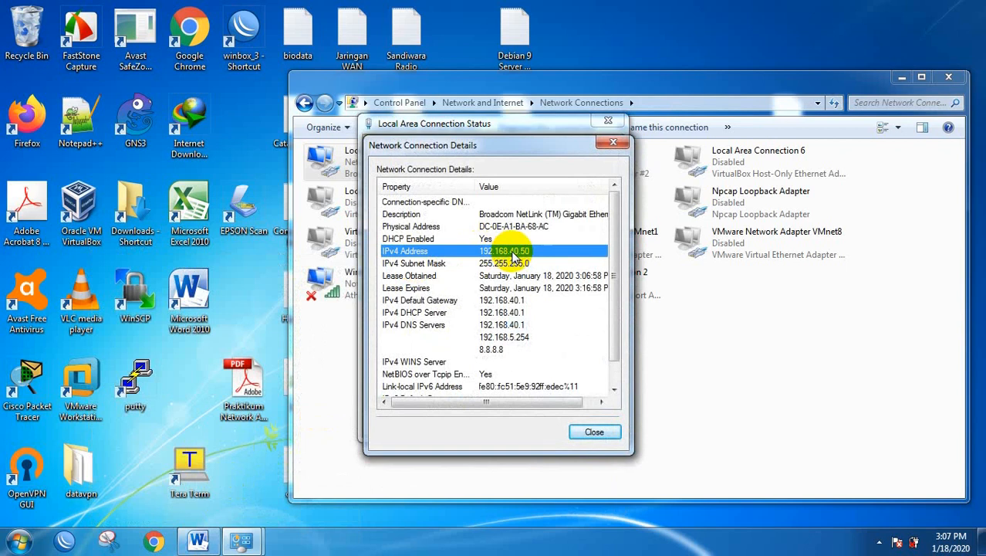
left_click(515, 264)
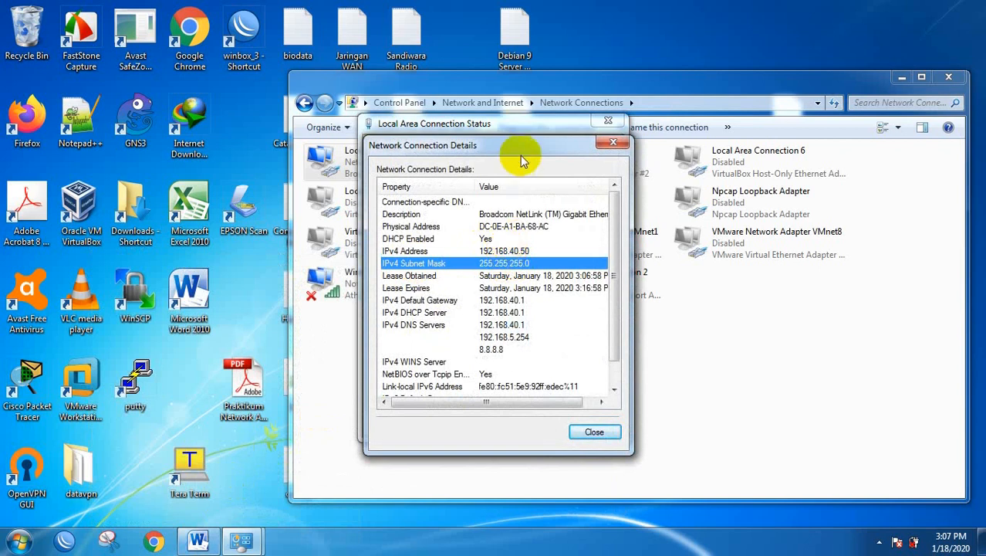
left_click_drag(521, 151, 521, 121)
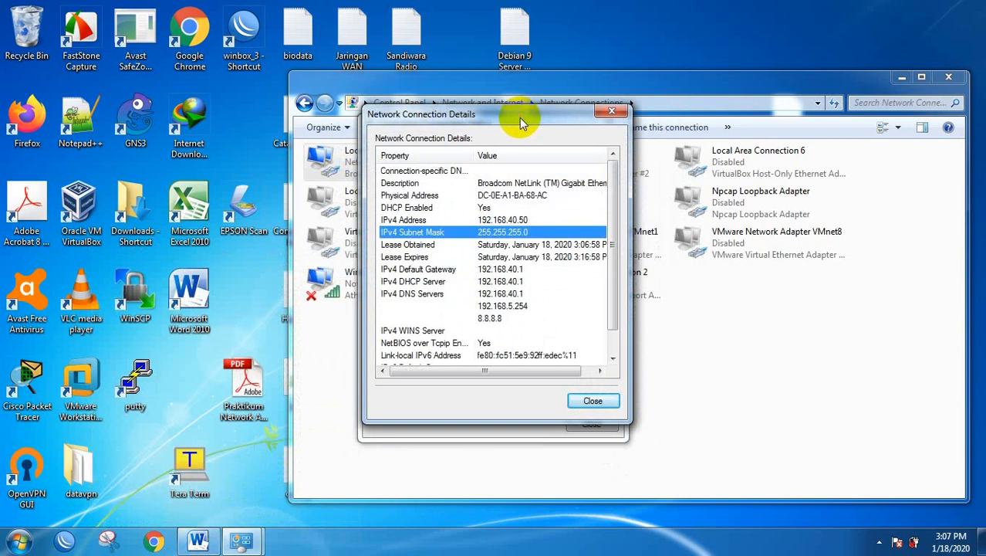
left_click(593, 400)
left_click(591, 423)
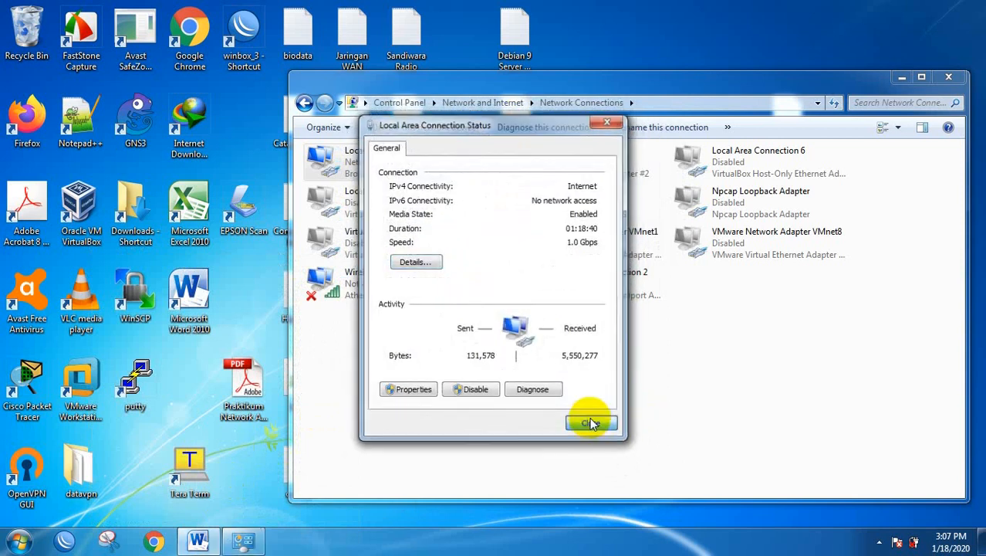
Run 'ping google.com' in a new Command Prompt.
left_click(305, 103)
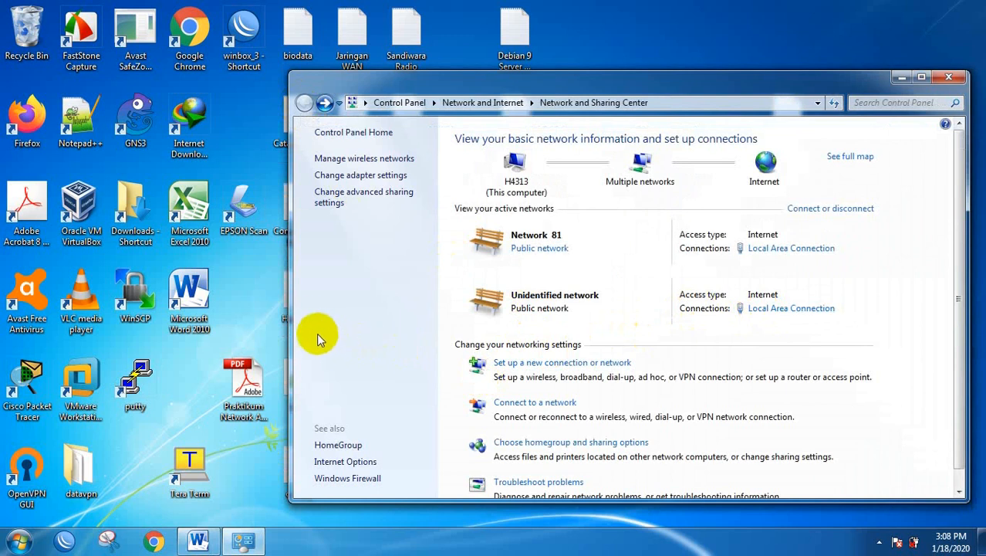
left_click(232, 305)
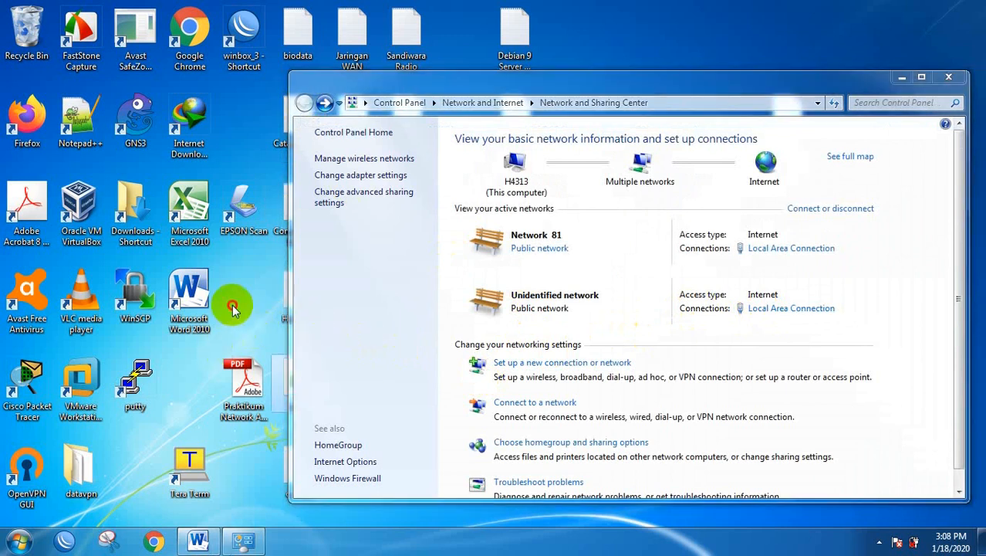
key("Down")
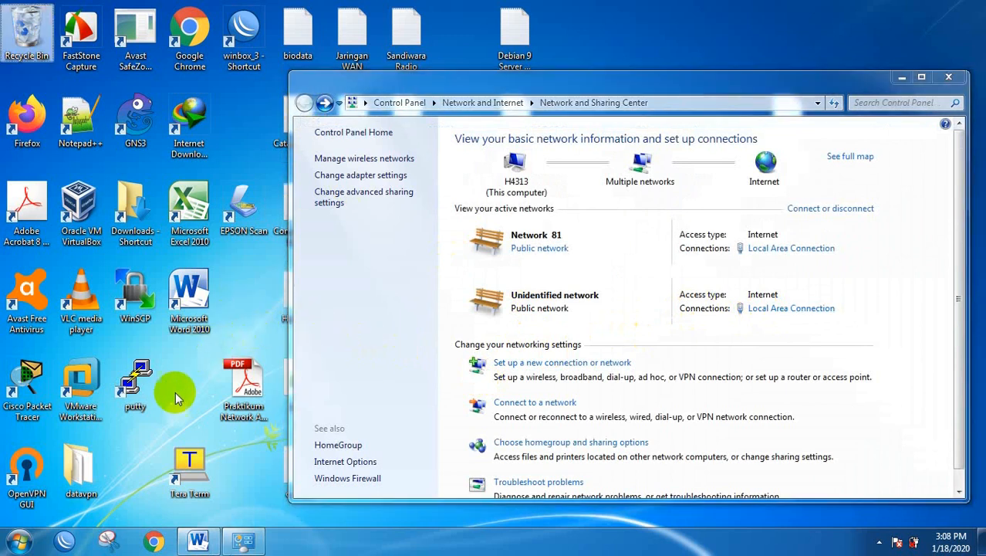
left_click(170, 423)
key("super+r")
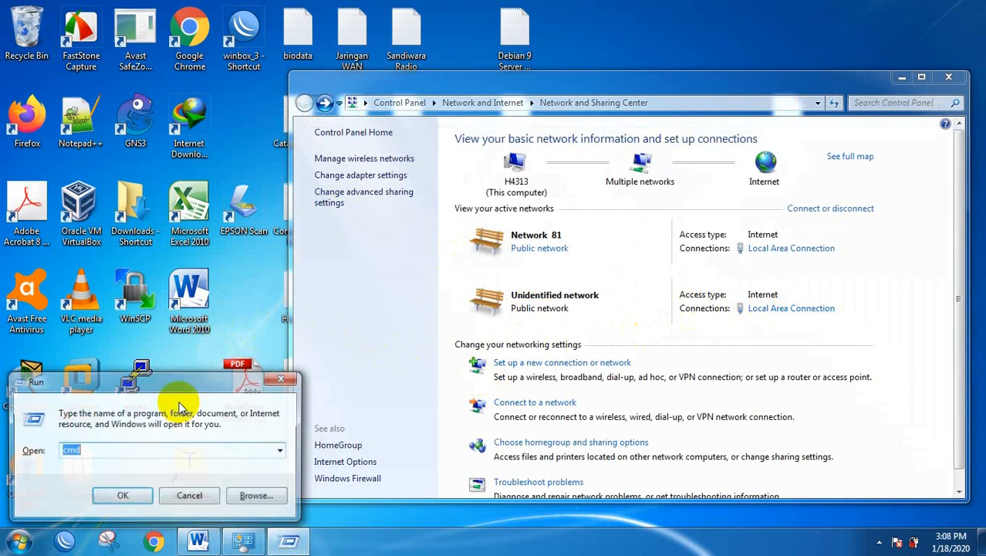
key("Return")
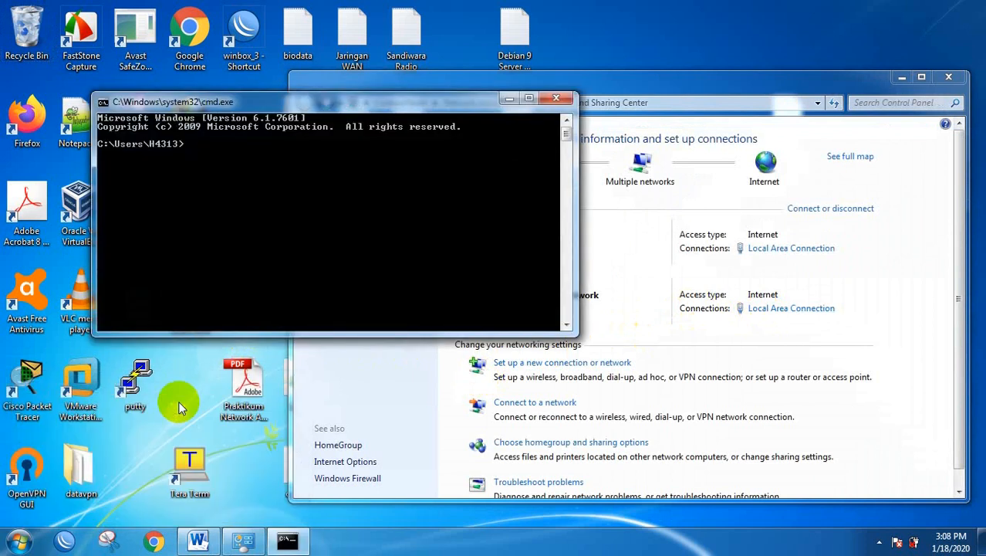
type("ping google.com")
key("Return")
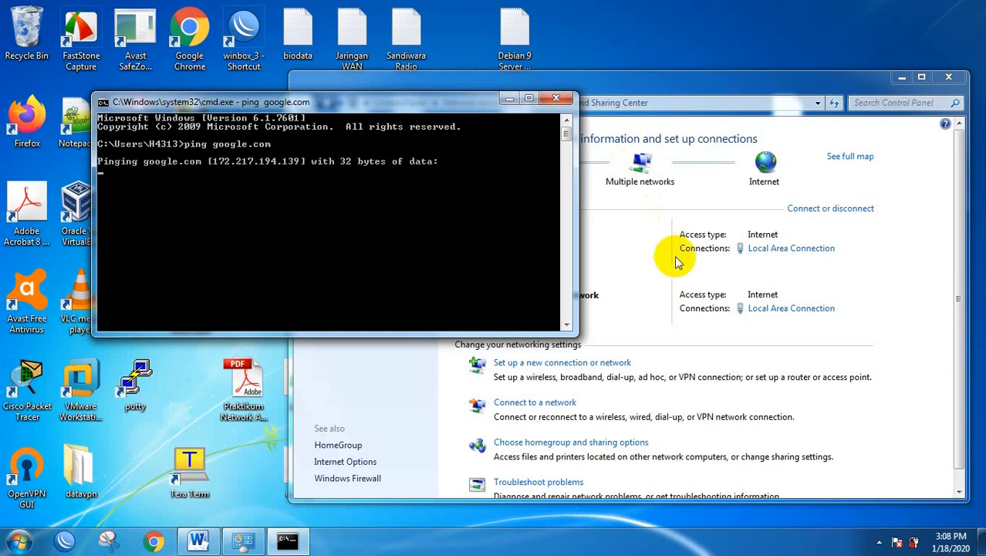
Disable the Local Area Connection from its status window.
left_click(636, 293)
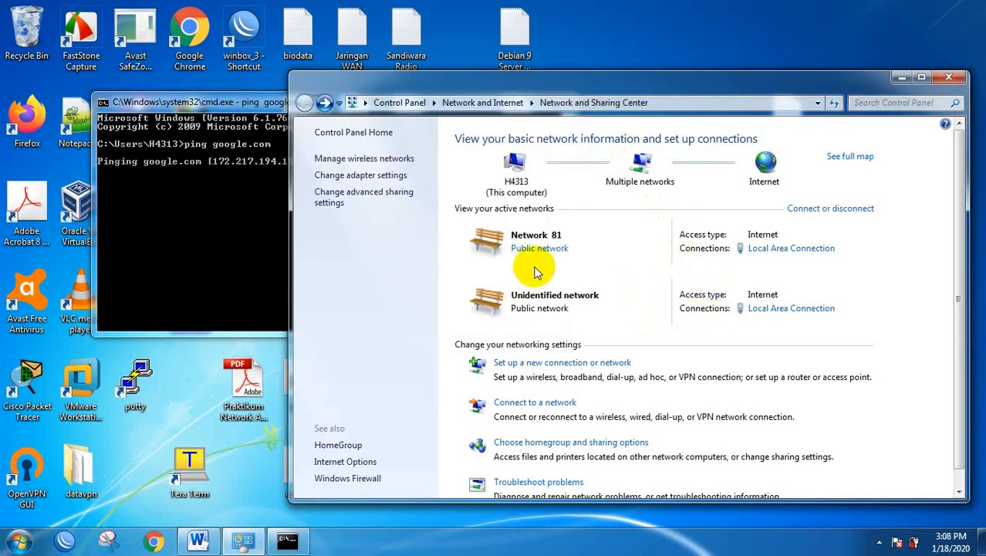
left_click(203, 202)
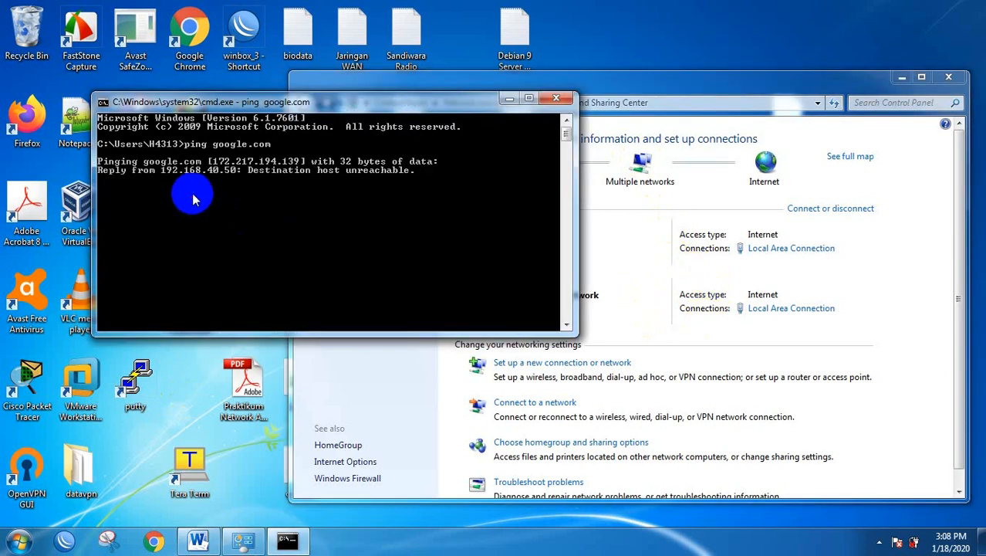
left_click(768, 325)
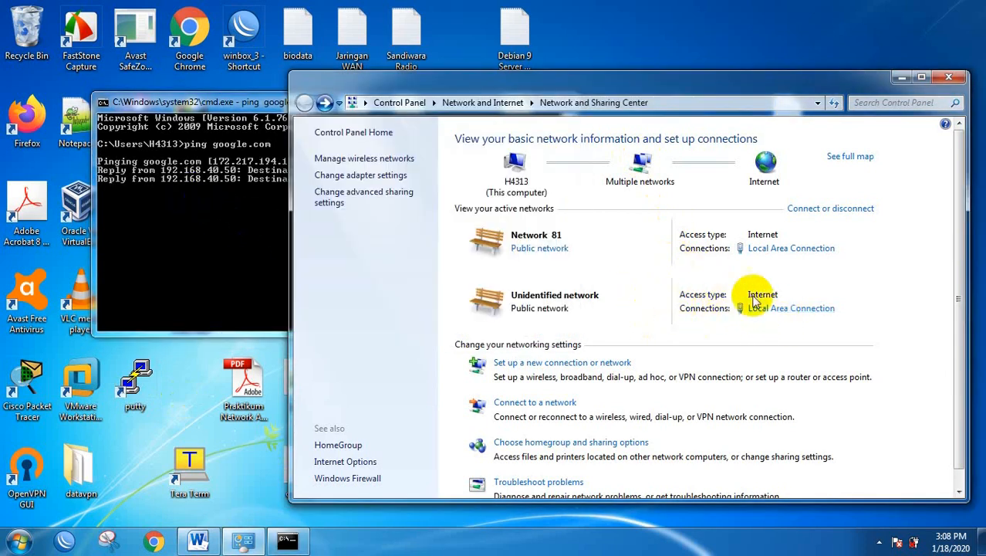
left_click(764, 308)
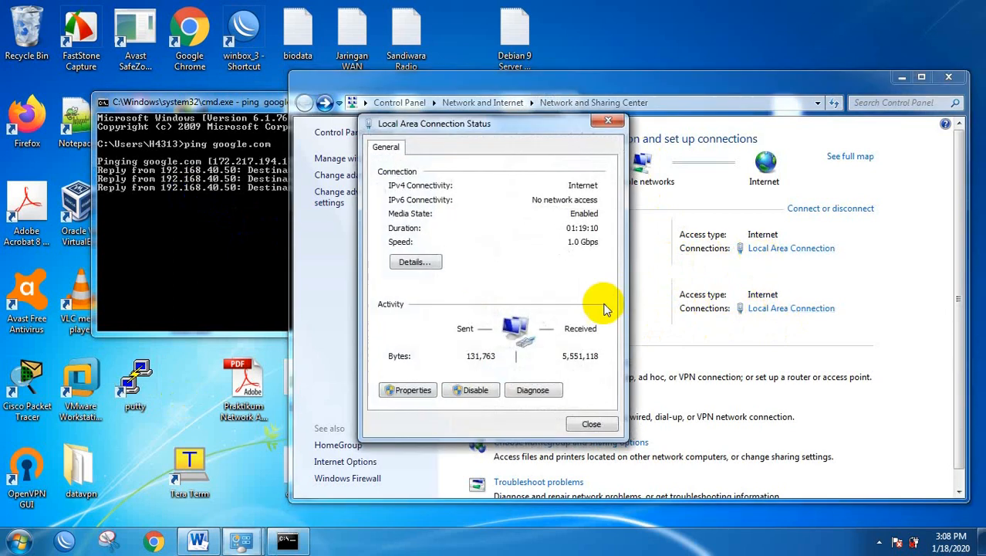
left_click(472, 390)
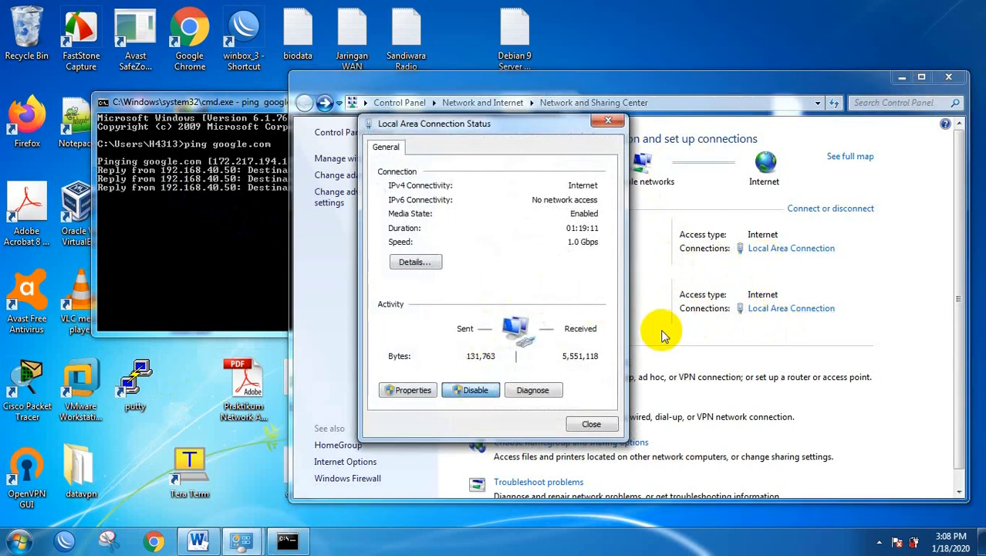
left_click(593, 423)
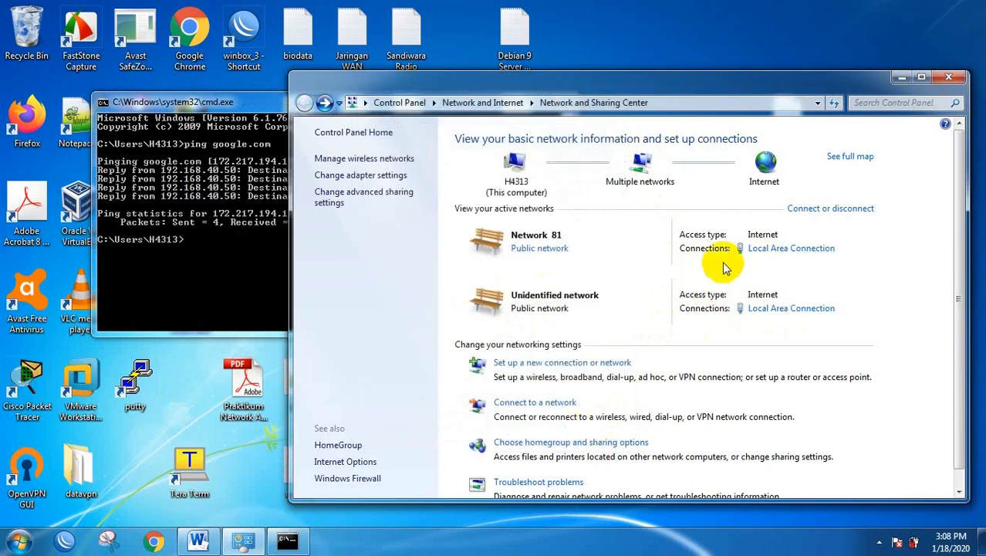
Re-enable the disabled Local Area Connection in the adapter list.
left_click(349, 177)
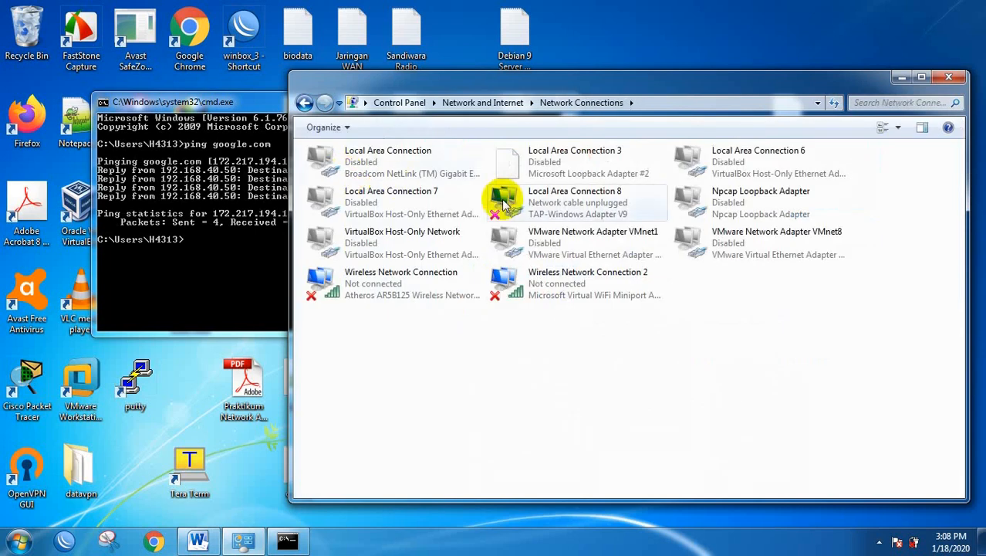
right_click(352, 164)
left_click(389, 169)
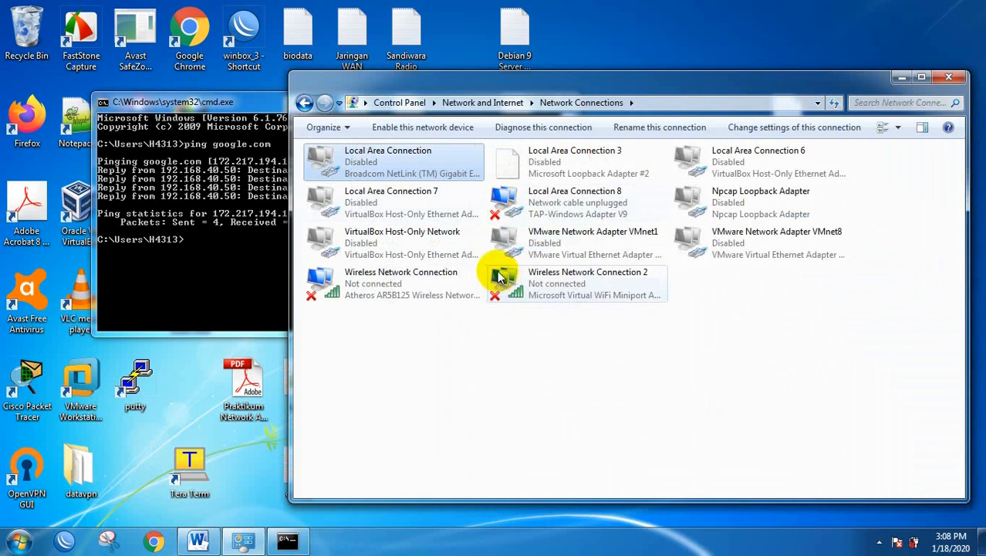
Confirm the connection details show 192.168.40.50 again, then close Network and Sharing Center.
left_click(305, 103)
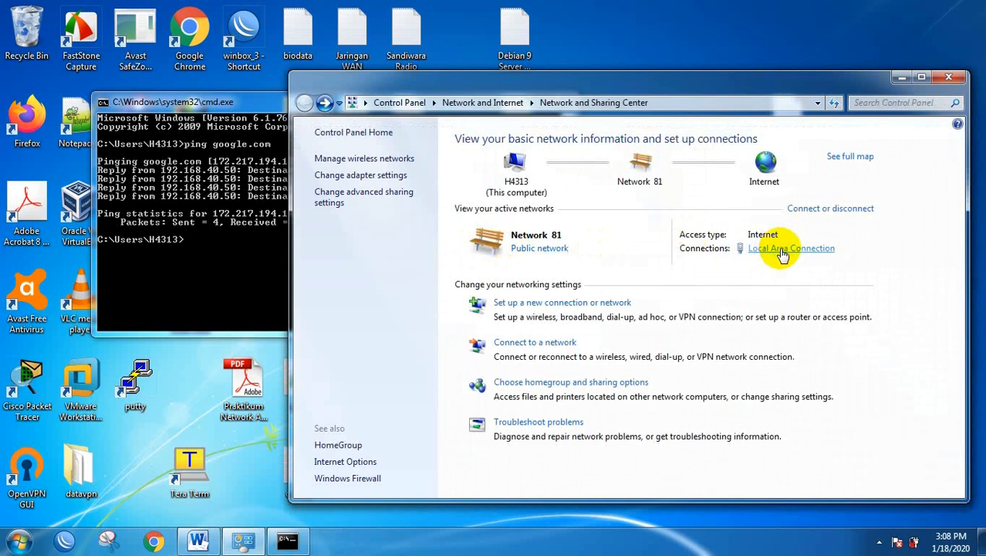
left_click(781, 250)
left_click(417, 261)
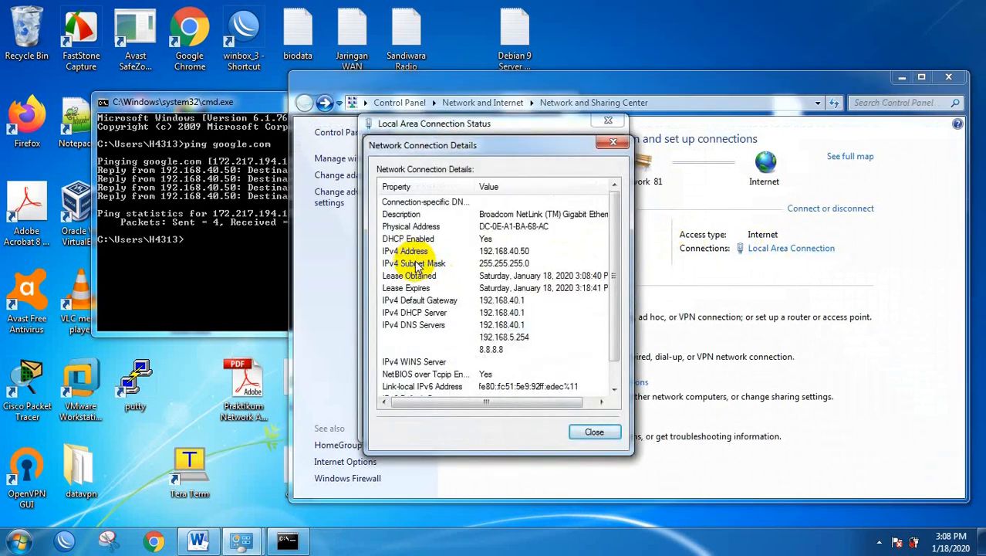
left_click(590, 434)
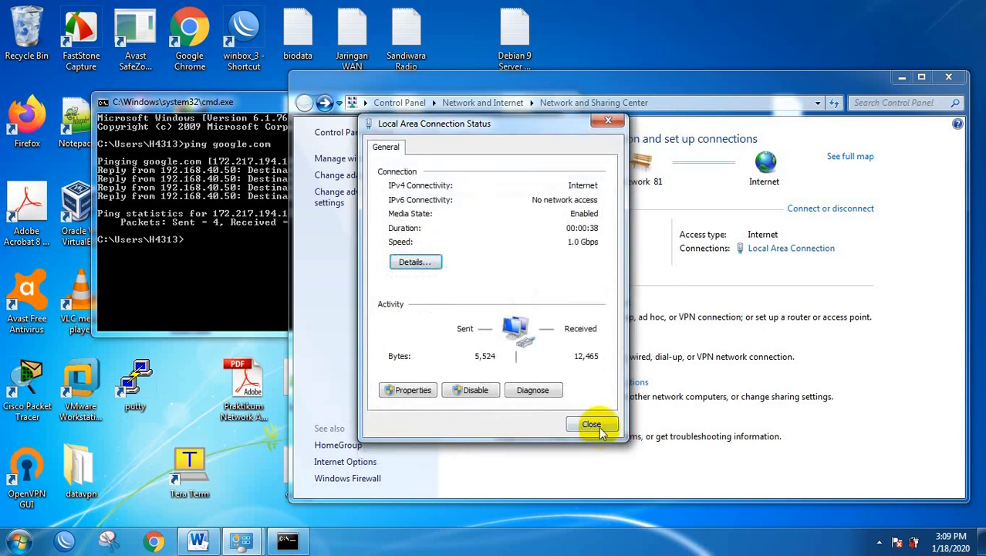
left_click(592, 425)
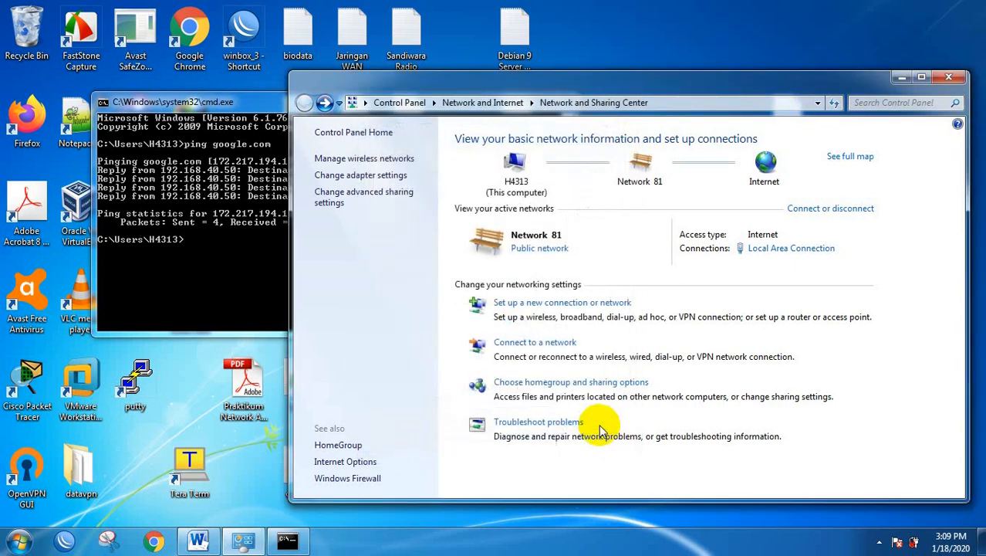
left_click(950, 78)
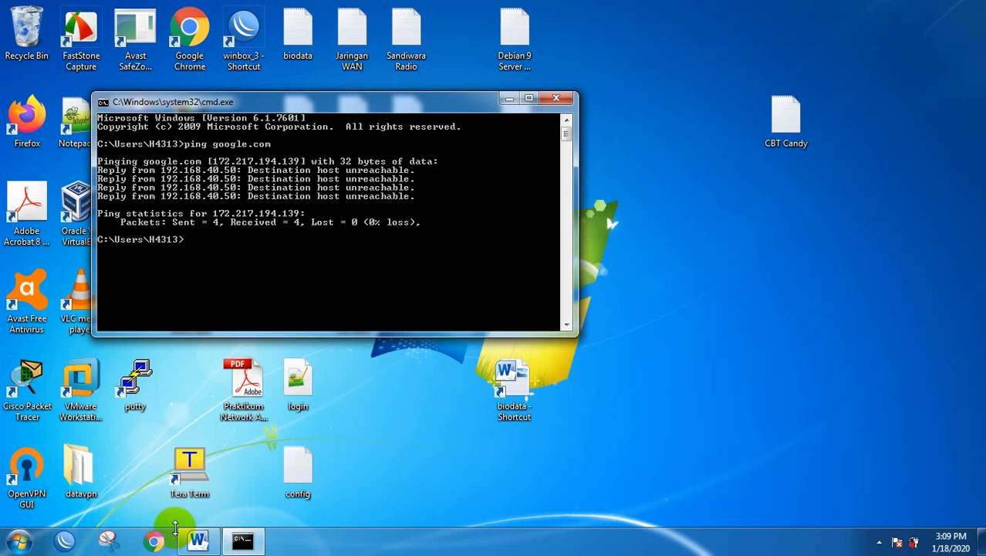
Open the wired connection's details from the tray icon and read IPv4 192.168.60.50, gateway 192.168.60.1.
left_click(879, 542)
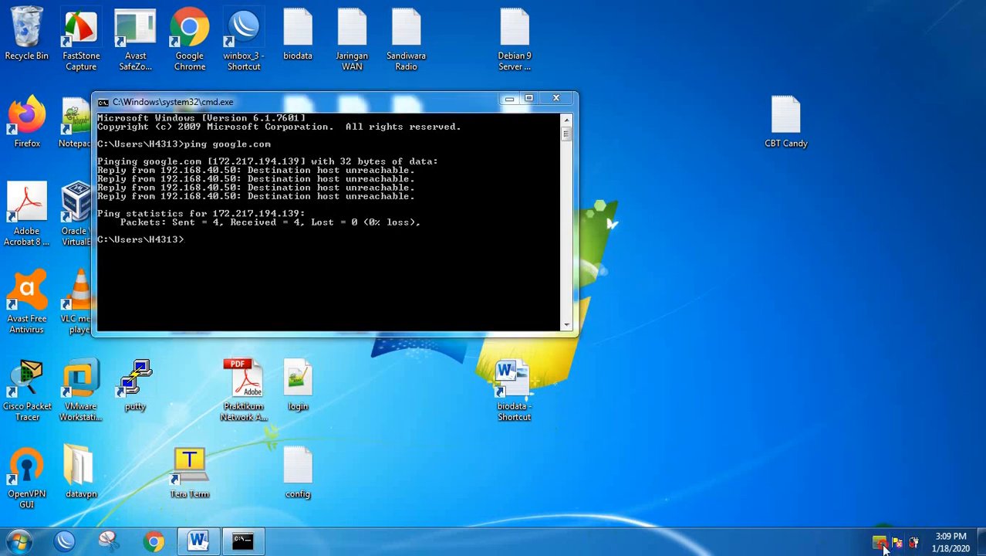
right_click(878, 421)
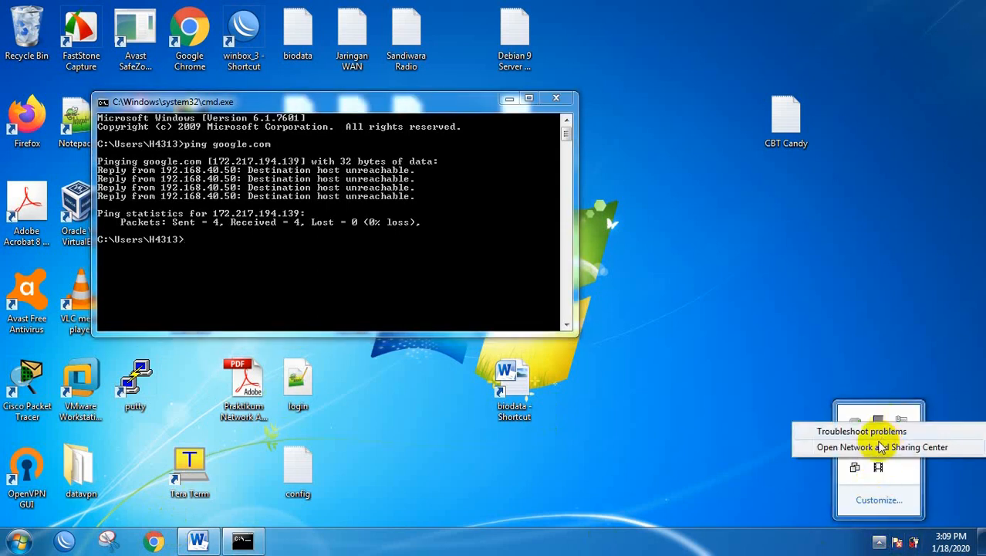
left_click(882, 447)
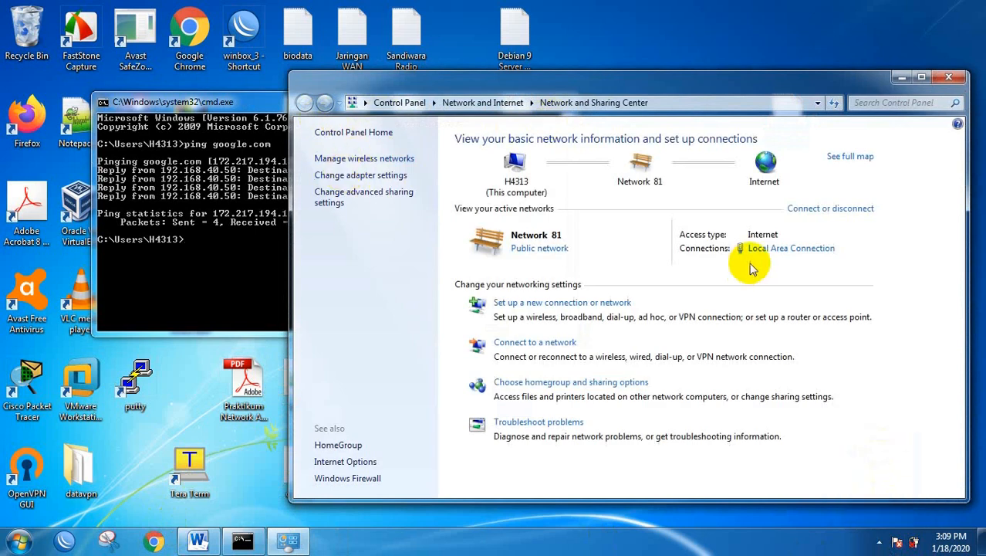
left_click(775, 250)
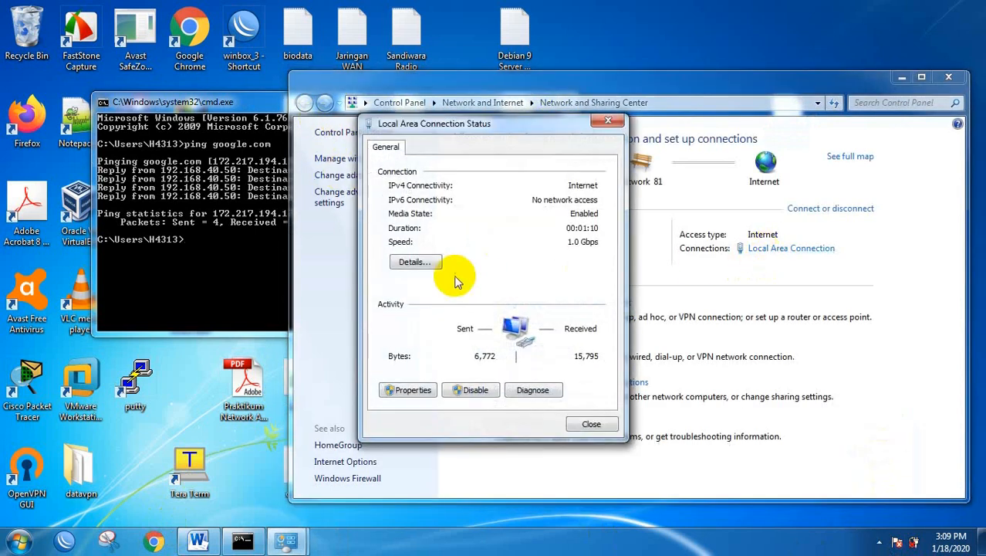
left_click(414, 262)
left_click(521, 251)
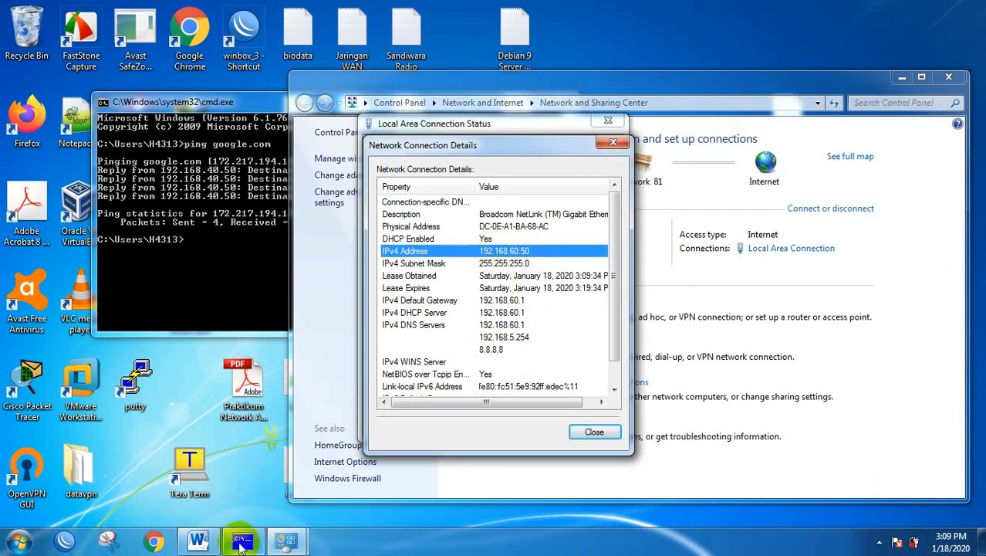
left_click(197, 540)
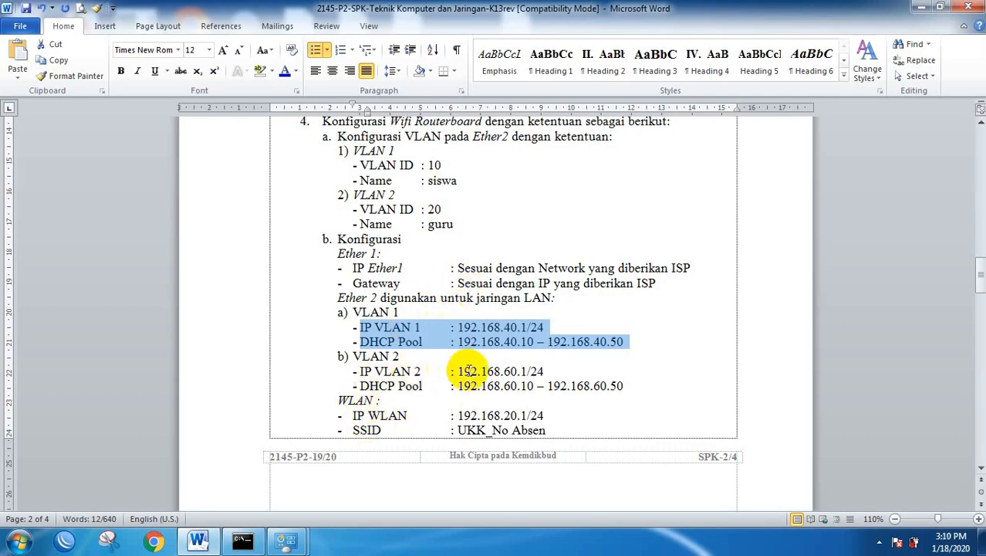
Select the VLAN 2 values, then ping google.com in Command Prompt, getting replies with 0% loss.
left_click_drag(477, 371, 547, 386)
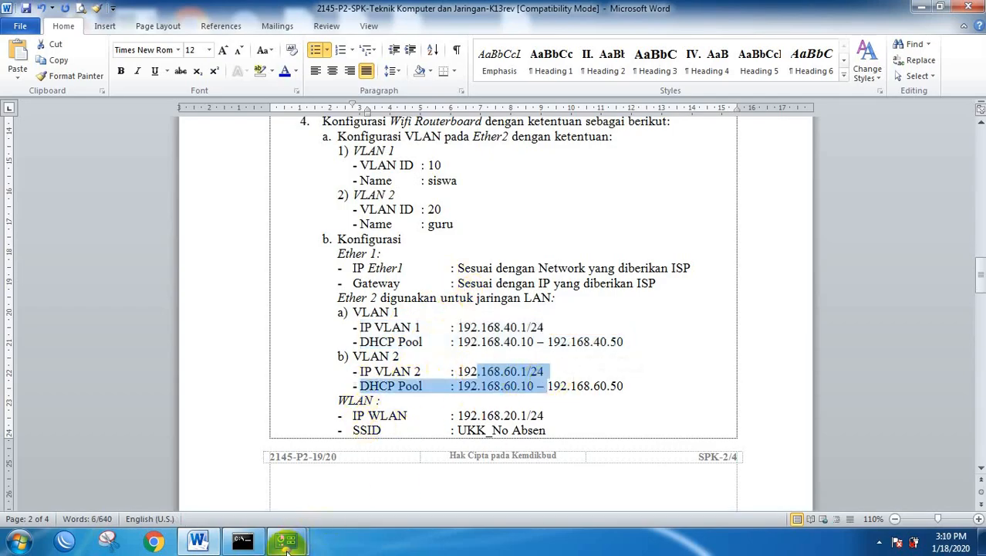
left_click(245, 543)
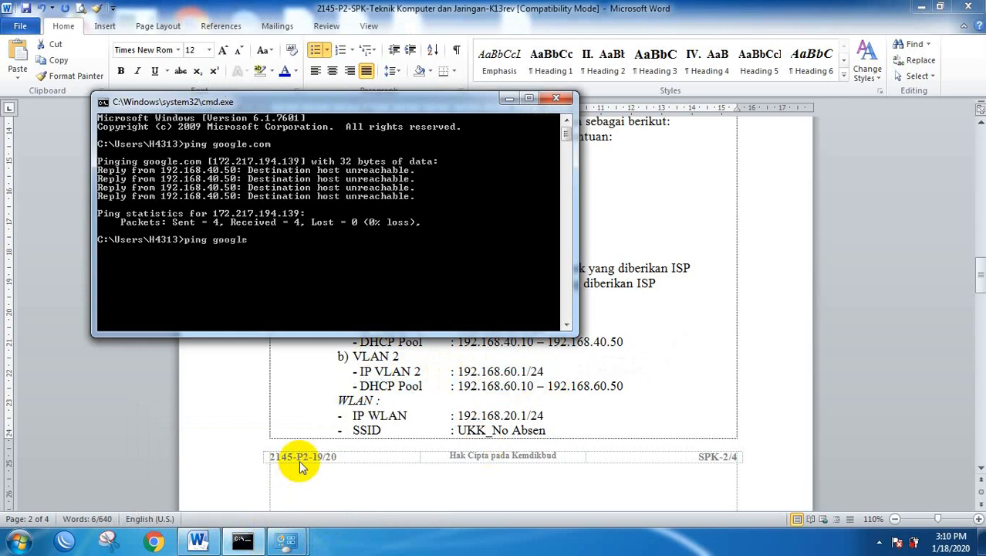
type("ping google.ocm")
key("Return")
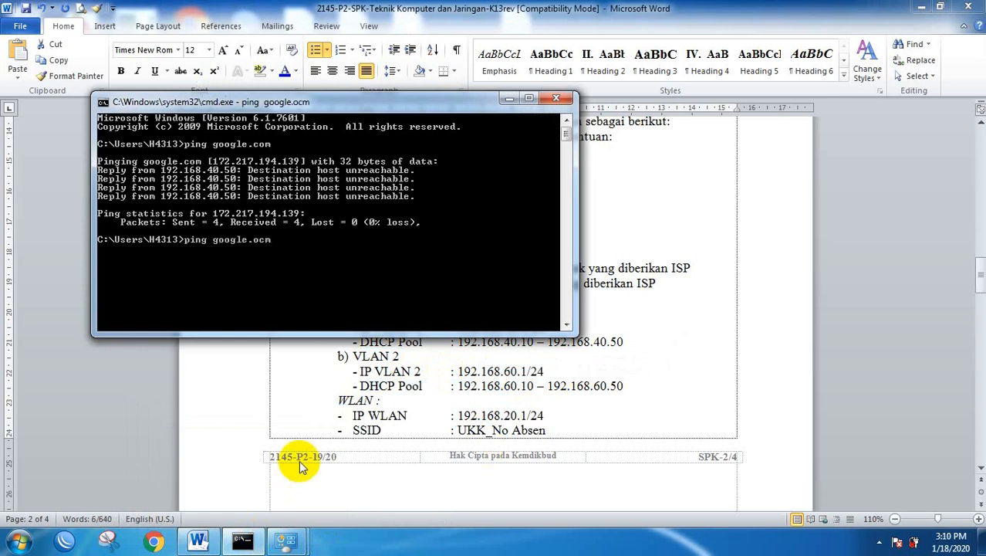
key("ctrl+c")
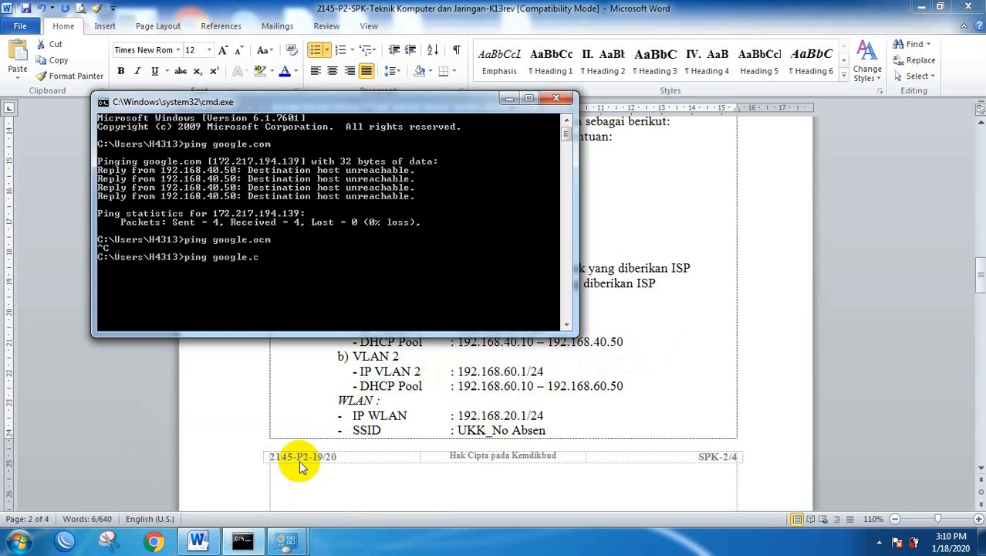
key("Return")
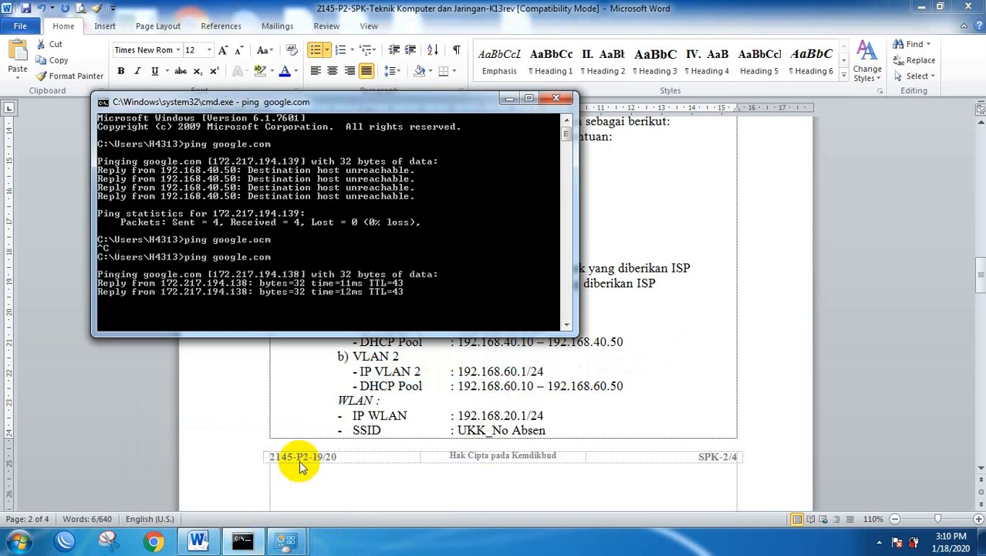
key("ctrl+c")
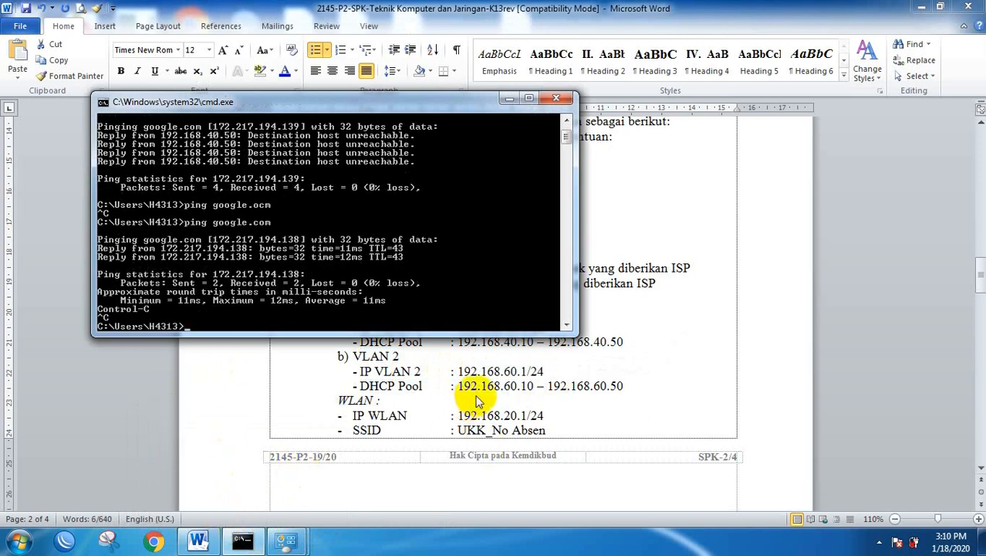
key("alt+Tab")
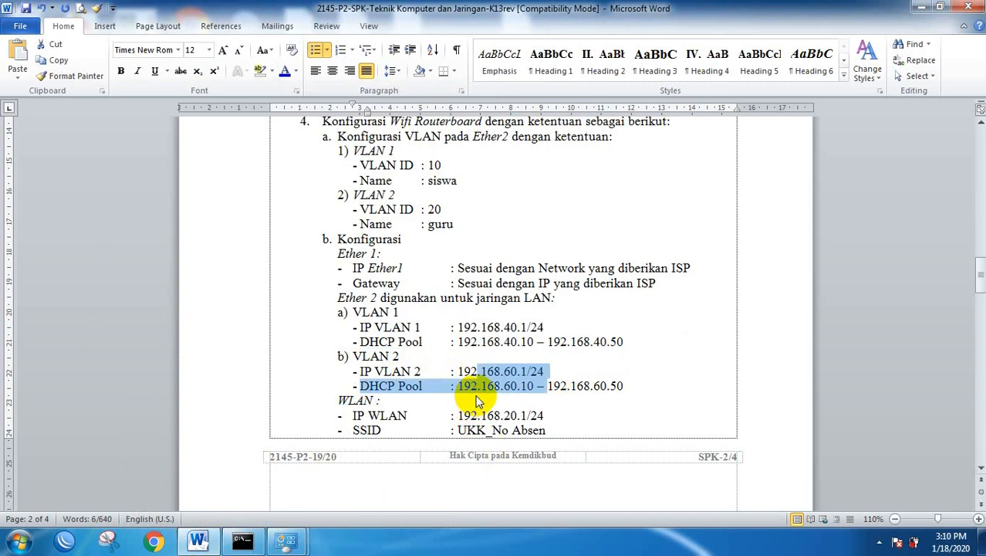
Clear the VLAN 2 selection and select the VLAN 1 IP and DHCP Pool lines instead.
left_click(286, 523)
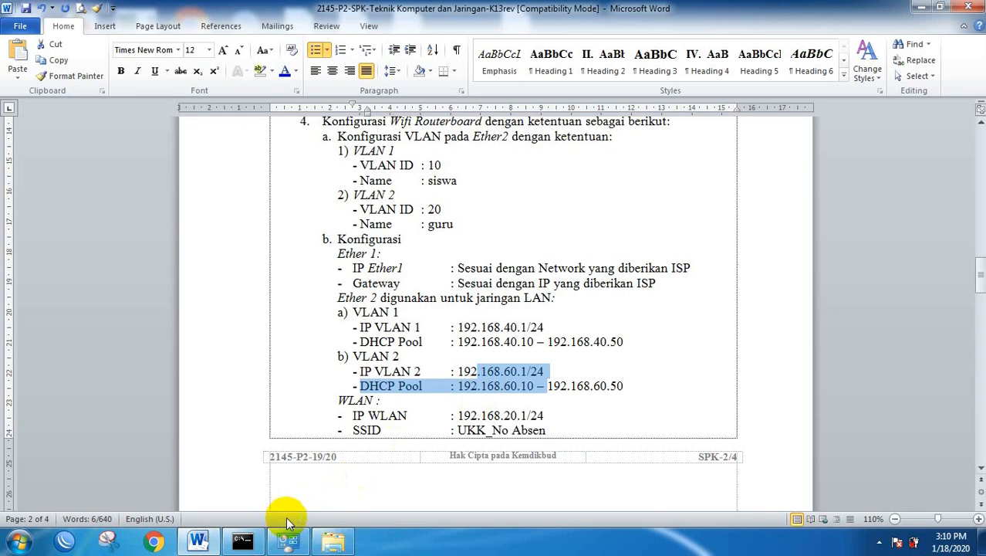
left_click(494, 341)
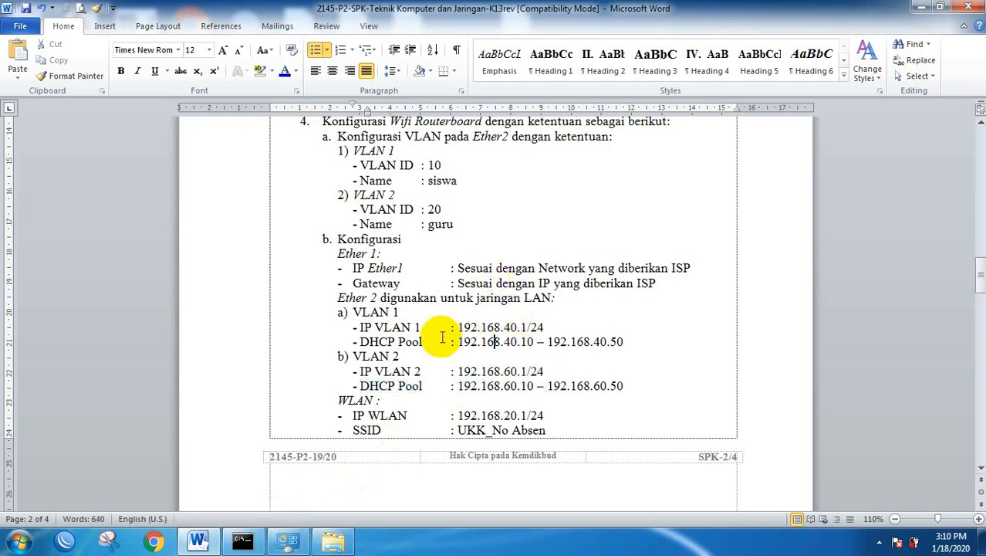
left_click_drag(235, 328, 231, 345)
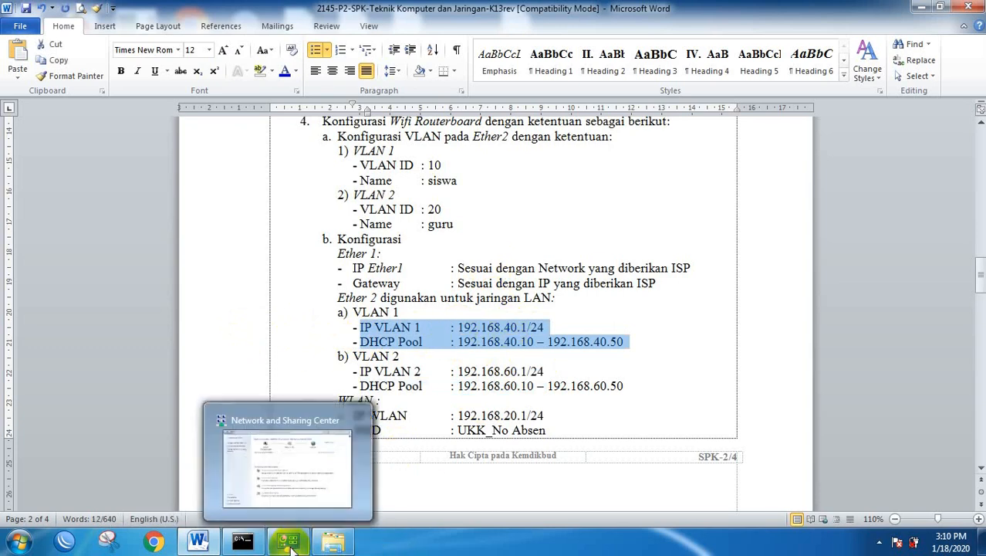
Bring Network and Sharing Center forward and close the old connection details and status windows.
left_click(340, 436)
left_click(771, 246)
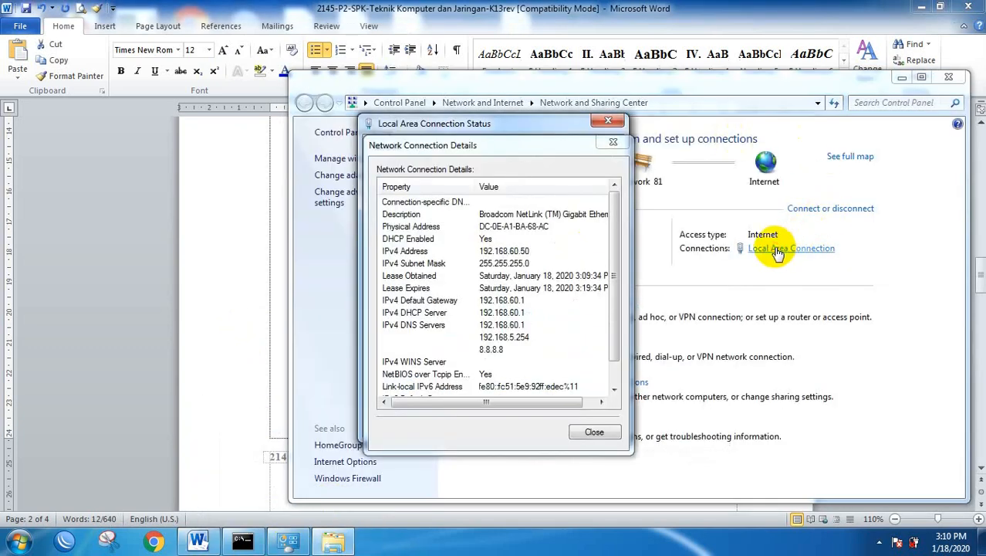
left_click(594, 431)
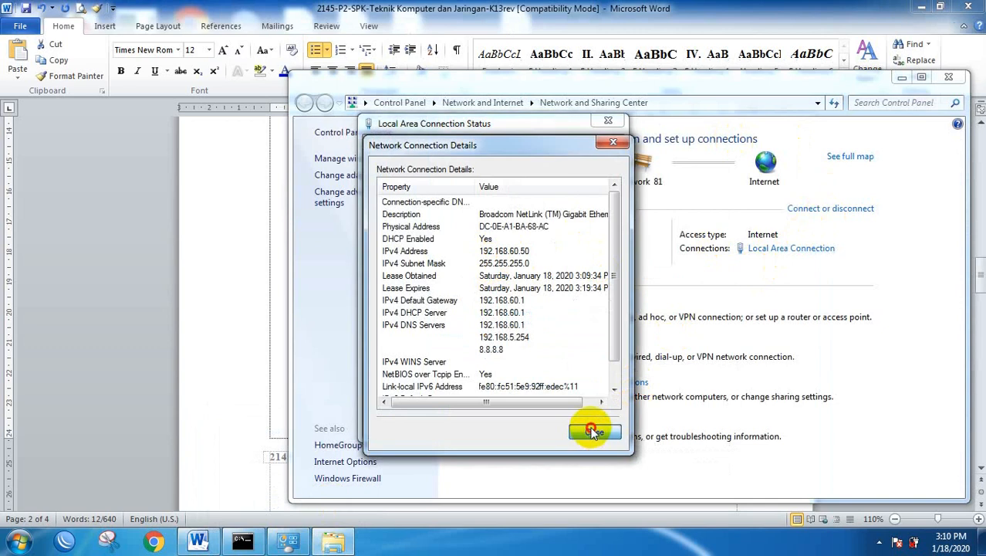
left_click(592, 434)
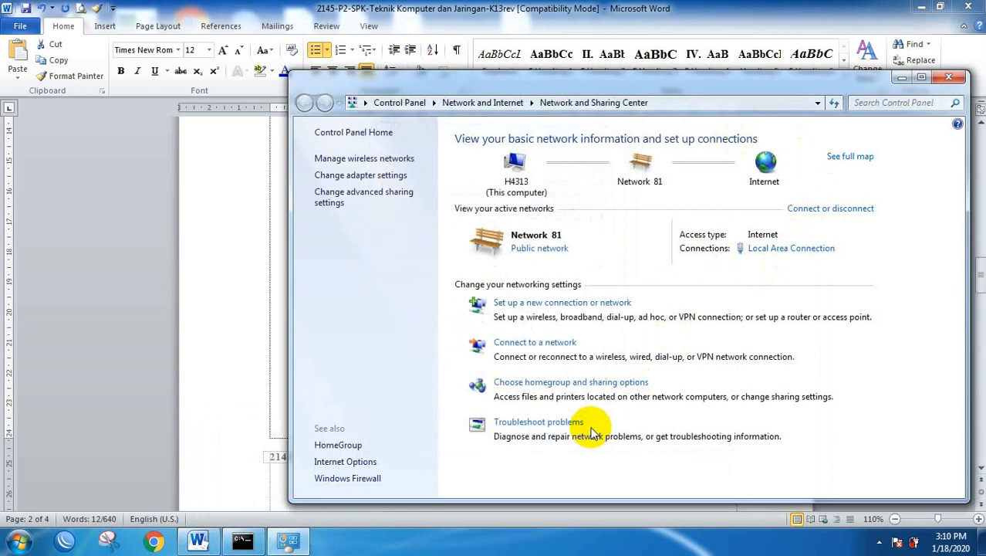
Recheck Local Area Connection details: IPv4 192.168.40.50 with gateway 192.168.40.1, then close them.
left_click(762, 254)
left_click(425, 261)
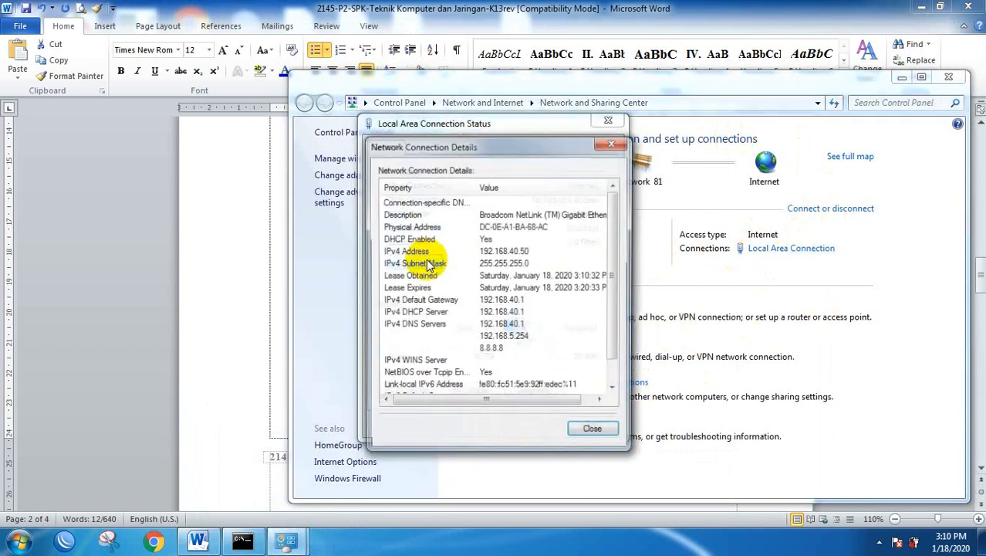
left_click(511, 250)
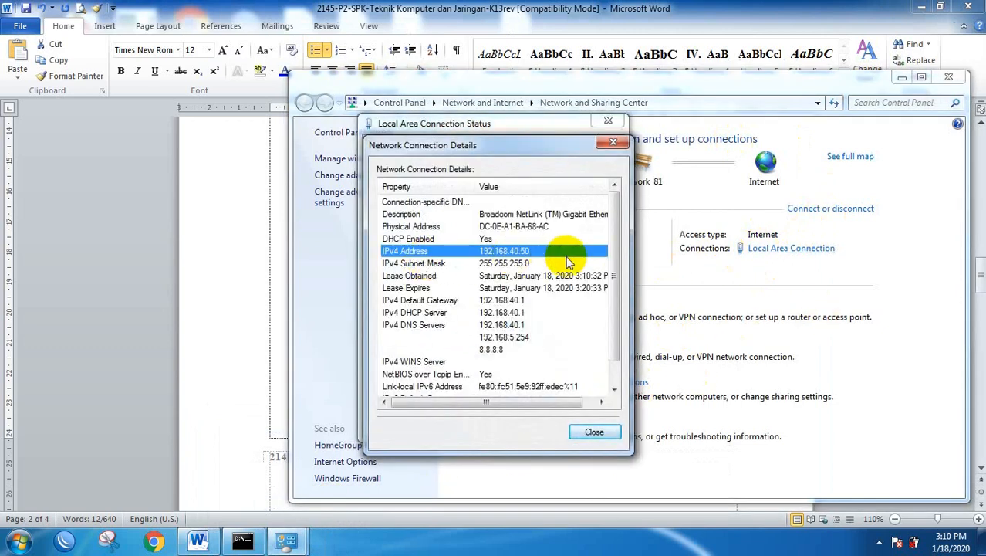
left_click(593, 431)
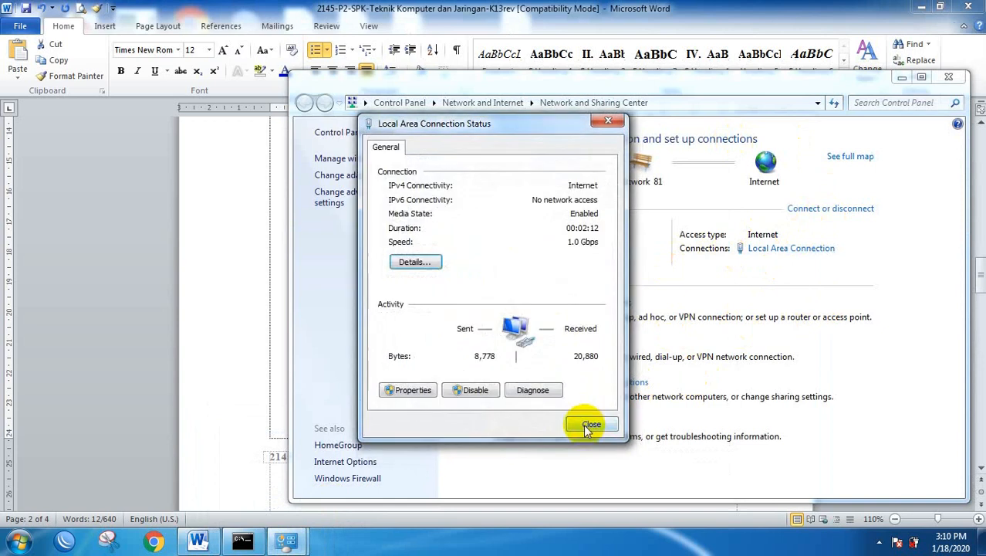
left_click(590, 424)
mouse_move(197, 537)
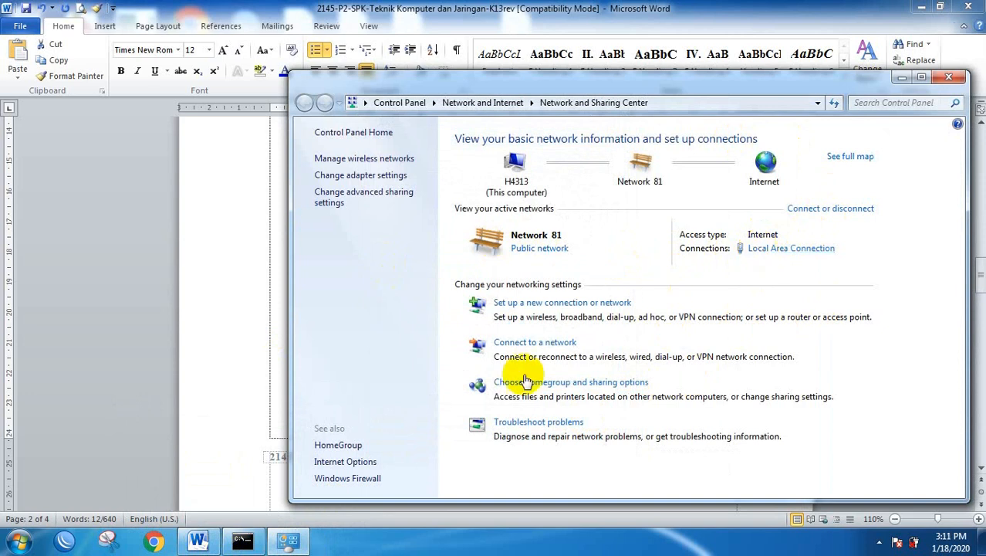
Close Network and Sharing Center, ping google.com (replies from 172.217.194.102), then close Command Prompt.
left_click(947, 78)
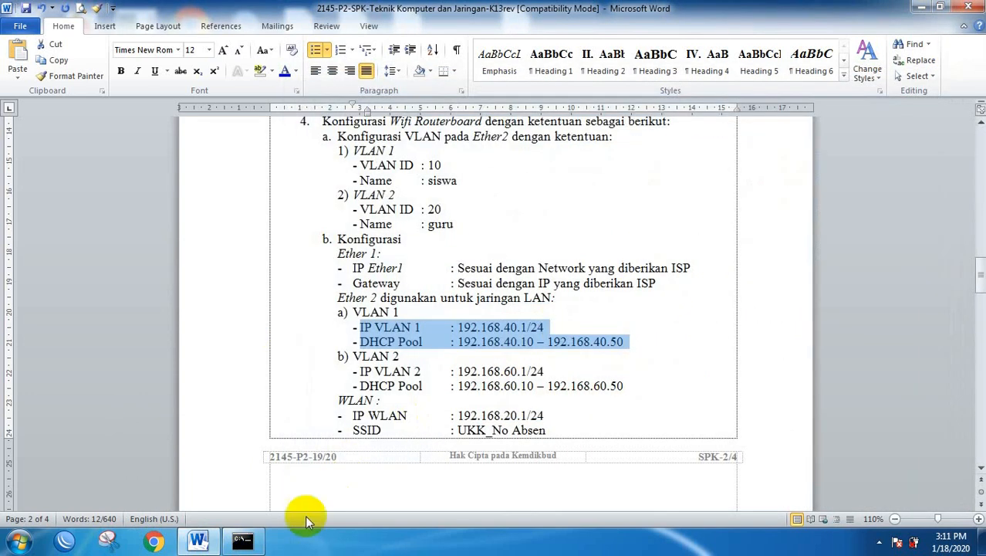
left_click(239, 542)
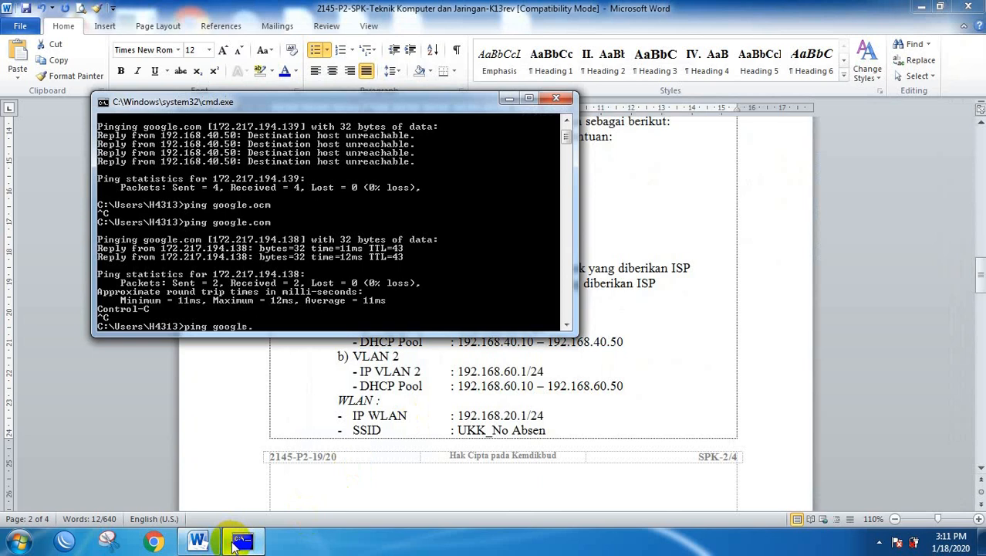
type("ping google.com")
key("Return")
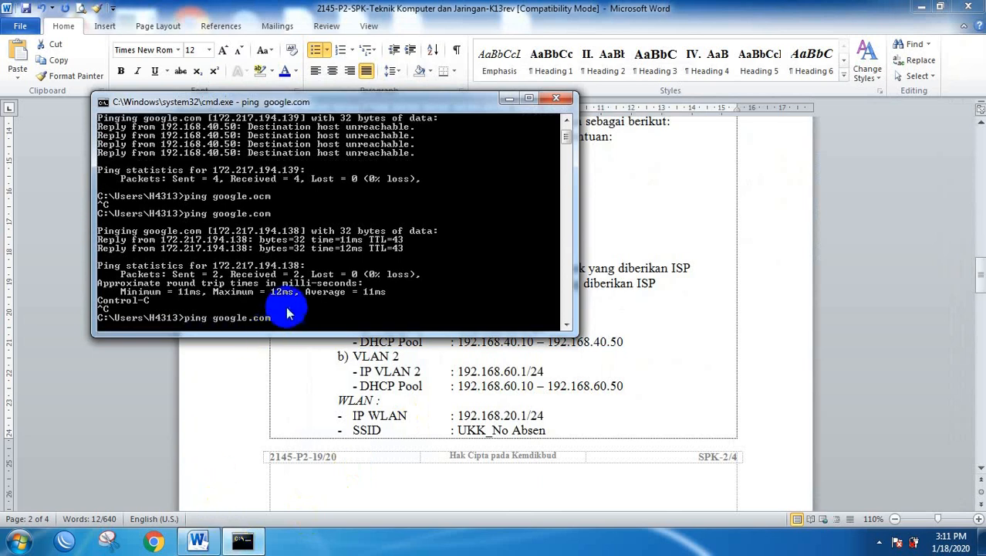
left_click(563, 100)
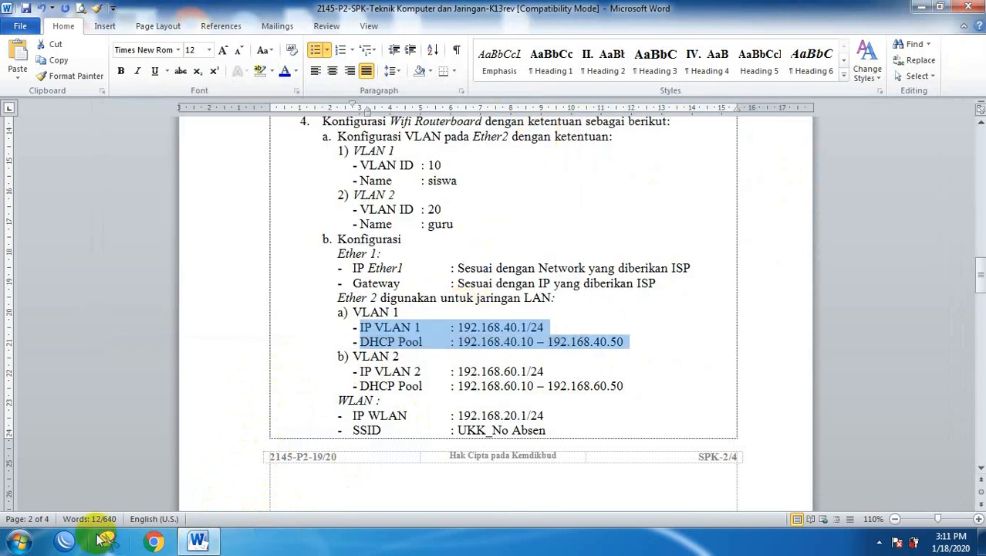
Disconnect the laptop from the UKK_1 Wi-Fi network and dismiss the log-on notification.
left_click(879, 544)
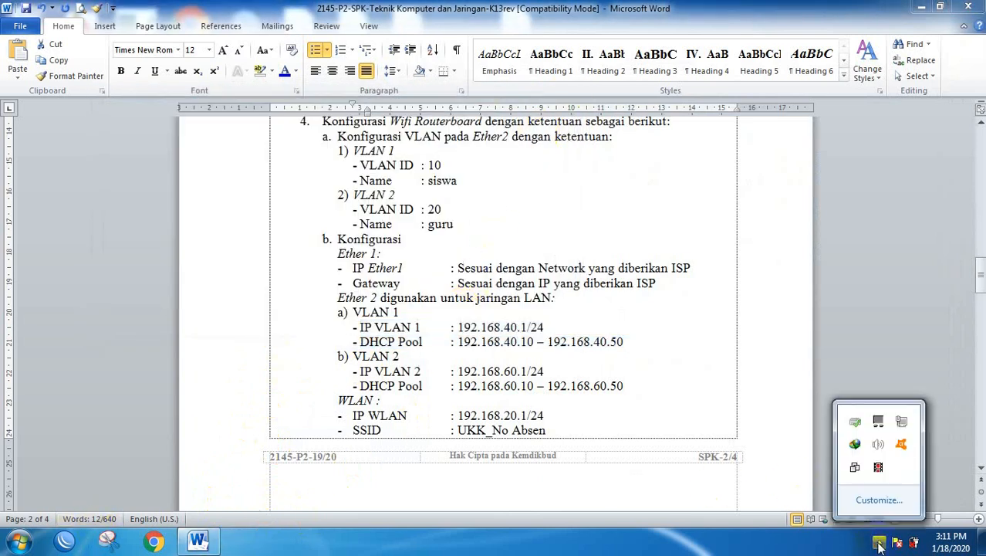
left_click(662, 548)
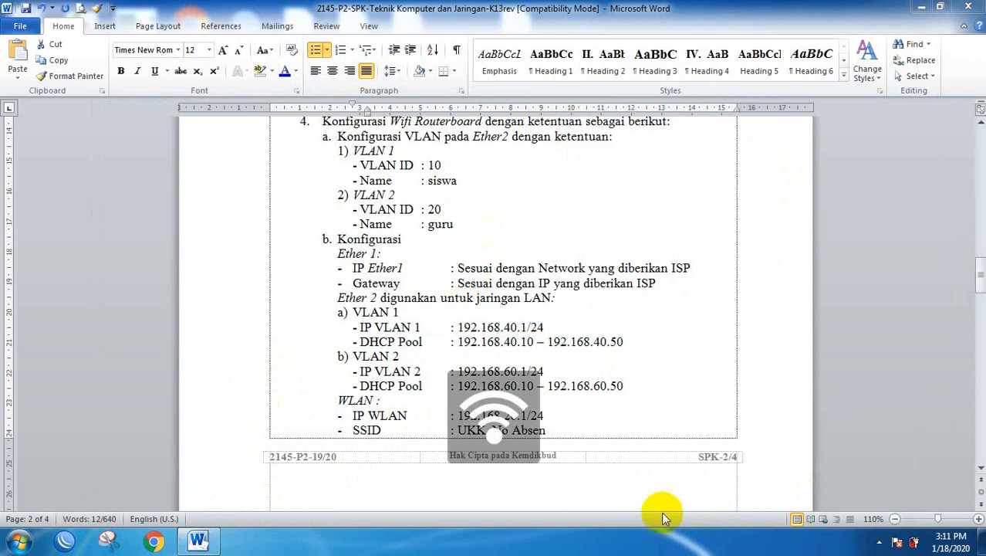
left_click(880, 544)
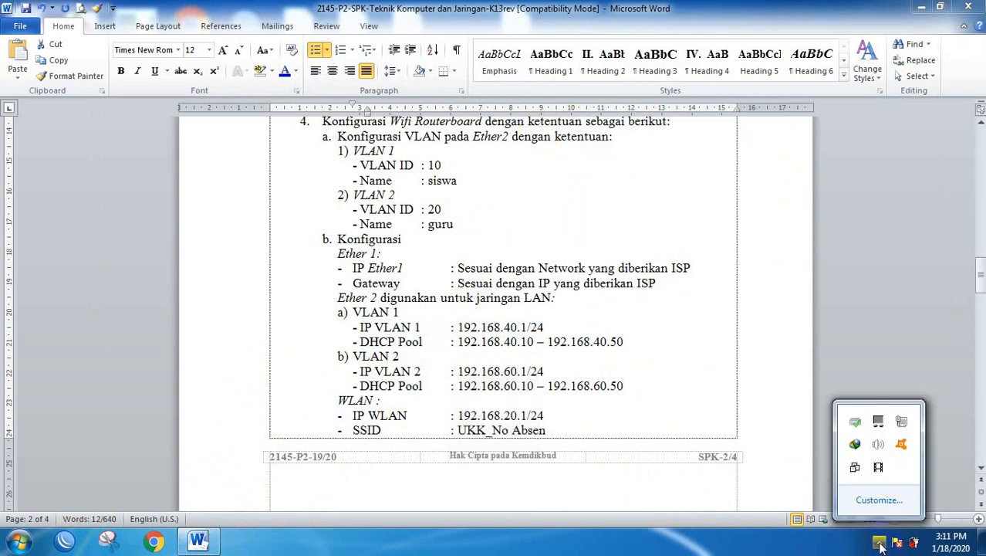
left_click(903, 422)
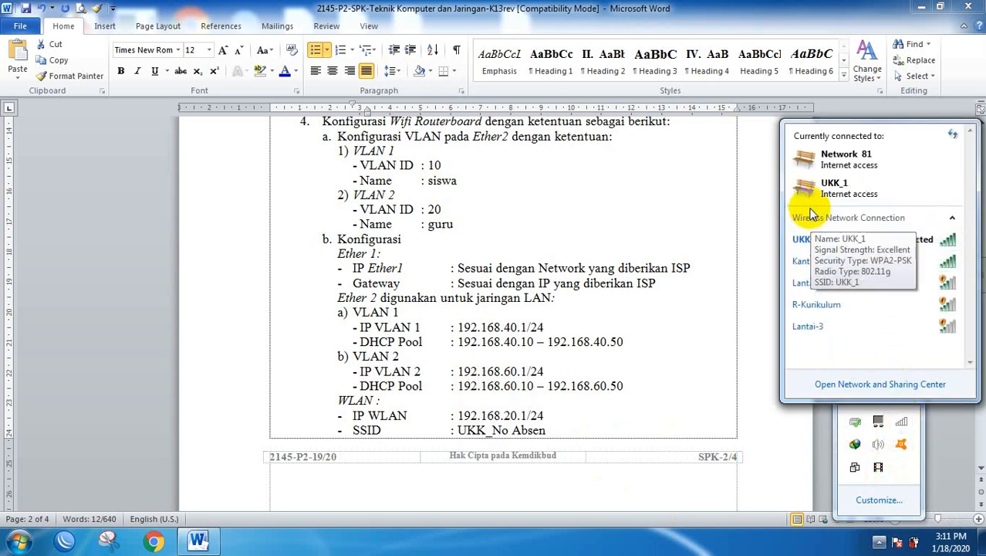
left_click(809, 241)
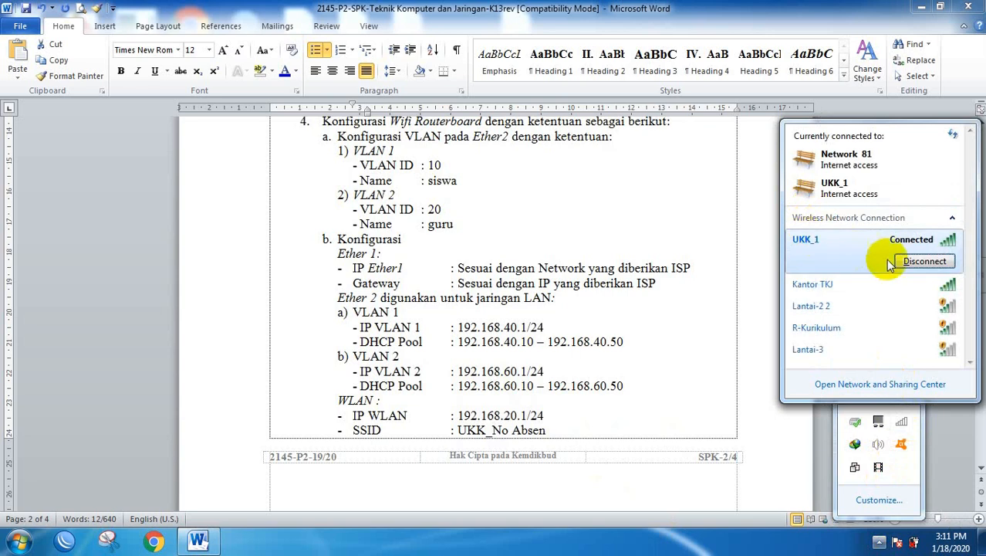
left_click(925, 263)
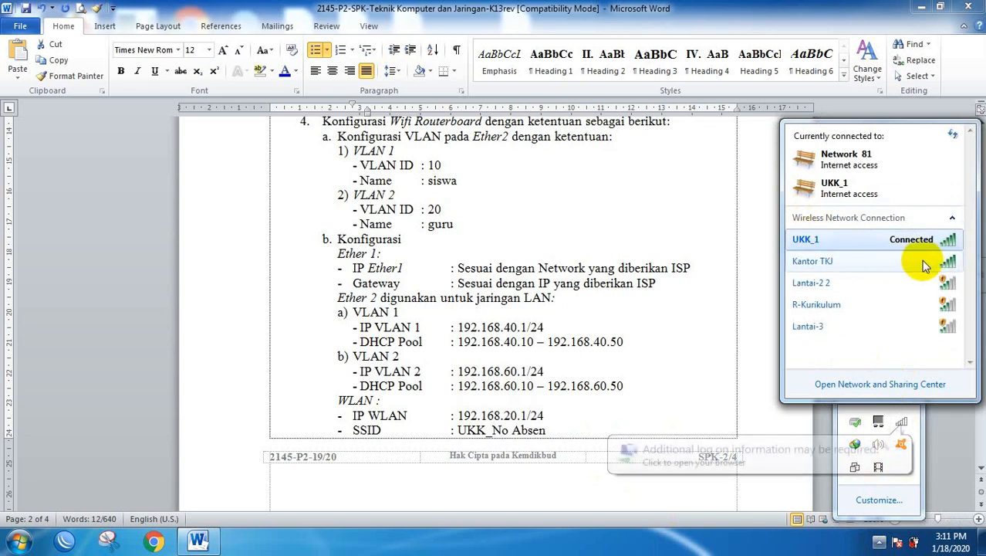
left_click(898, 449)
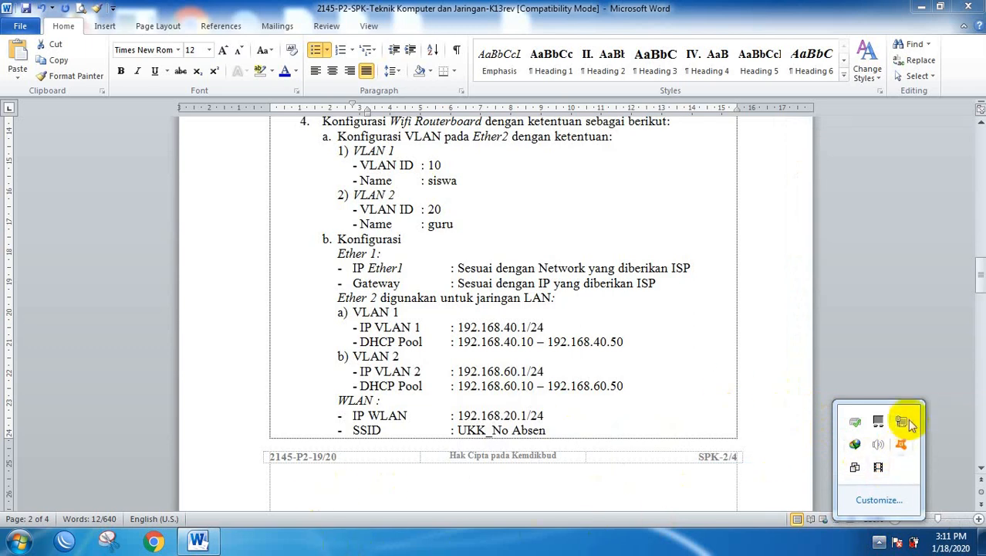
Reconnect the laptop to the UKK_1 Wi-Fi network.
left_click(879, 421)
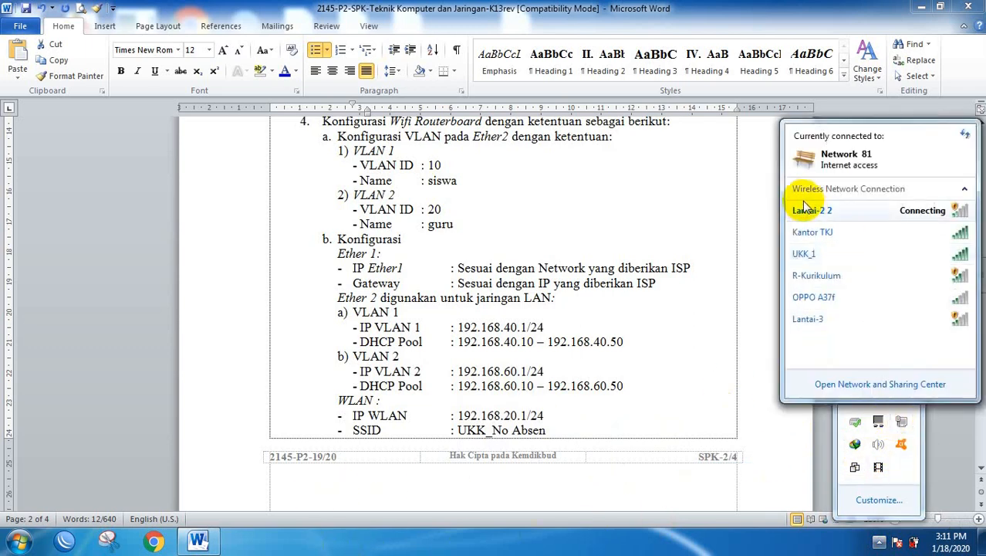
left_click(805, 255)
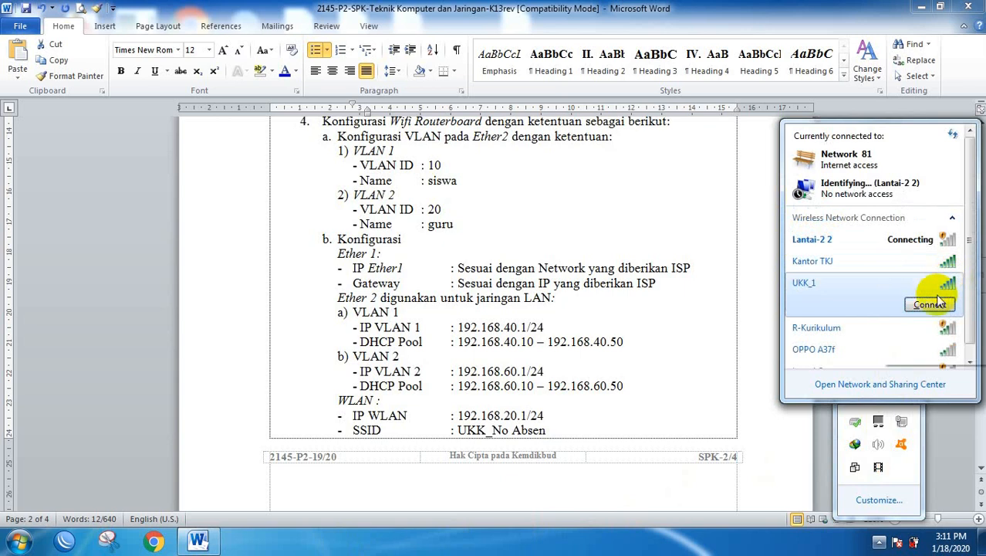
left_click(930, 305)
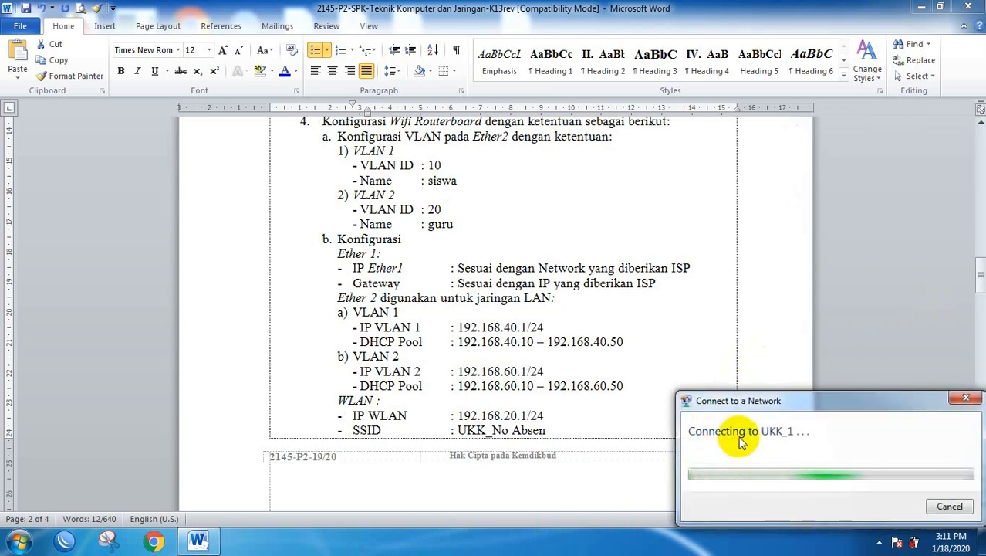
left_click(880, 543)
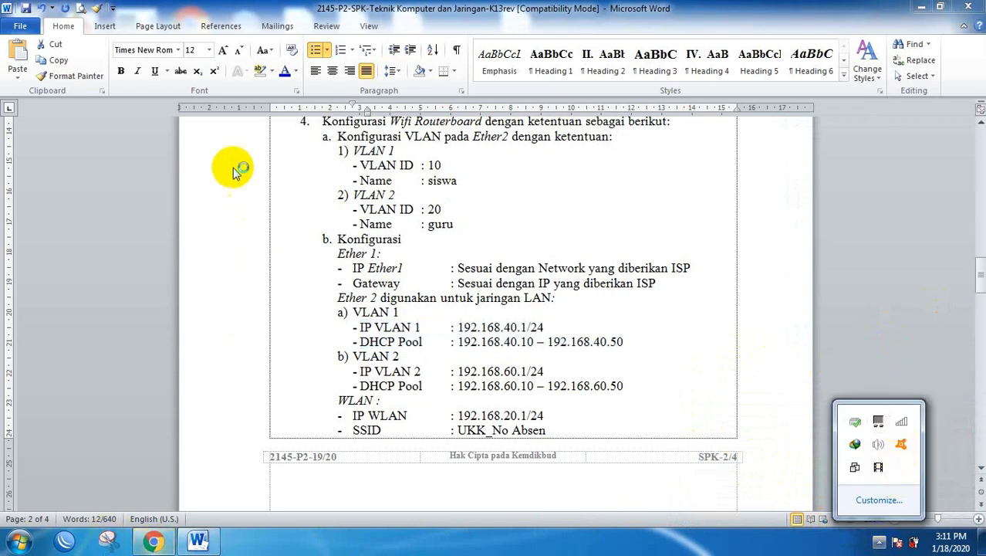
Return to the Word task document and highlight the hotspot login address portalsmk.sch.id.
left_click(200, 540)
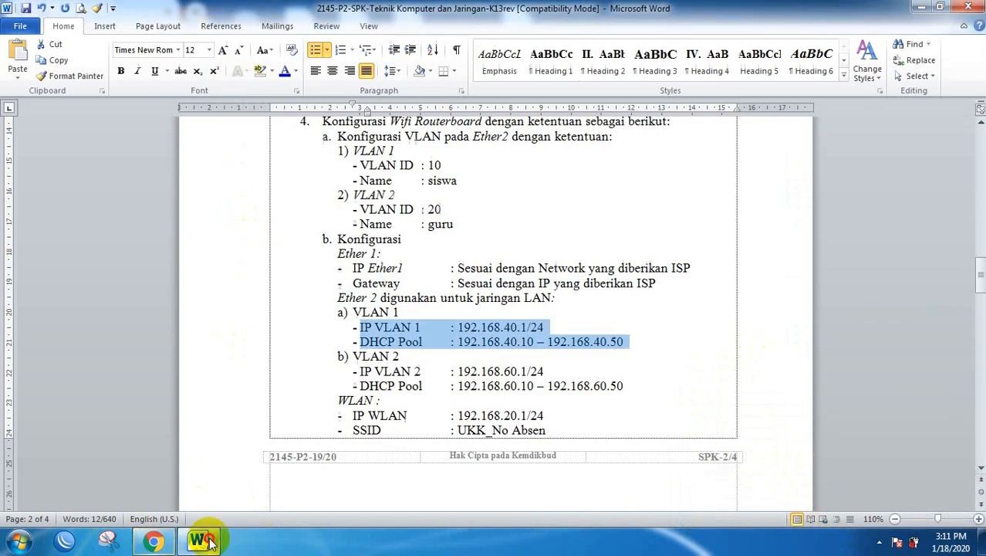
scroll(467, 317, "up", 3)
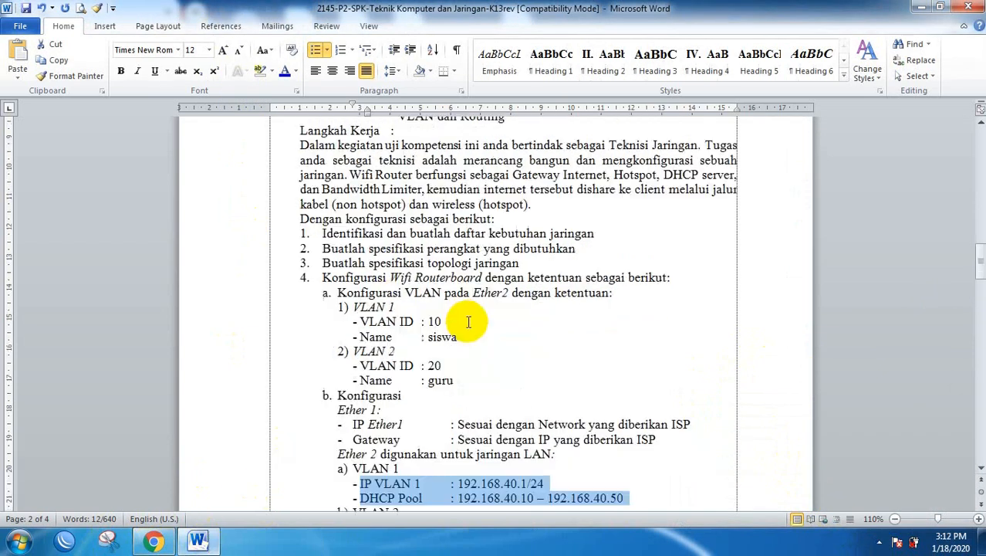
scroll(463, 324, "down", 10)
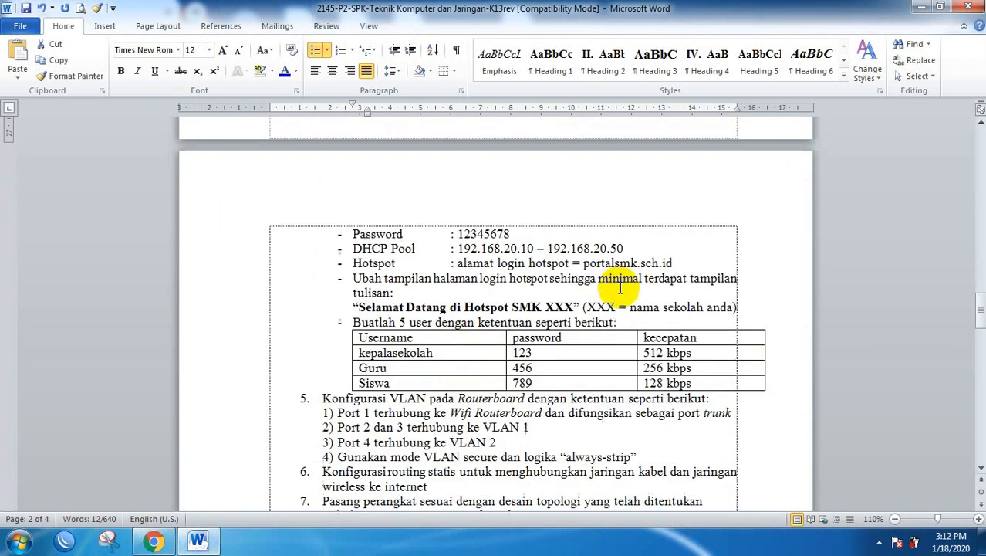
scroll(621, 285, "down", 2)
scroll(610, 278, "up", 2)
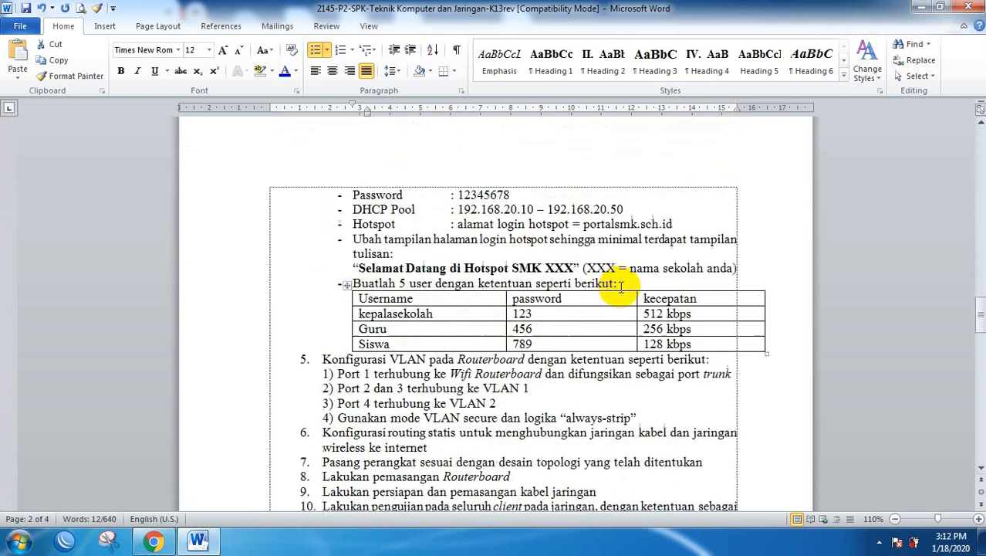
left_click_drag(588, 265, 670, 265)
key("ctrl+c")
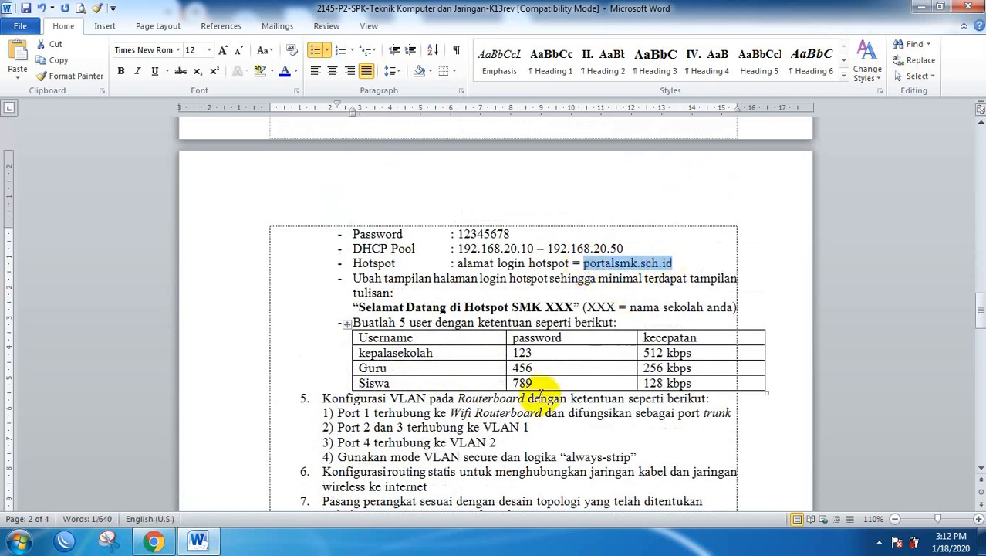
Open portalsmk.sch.id in Chrome and log in to the hotspot as kepalasekolah, declining password saving.
left_click(153, 540)
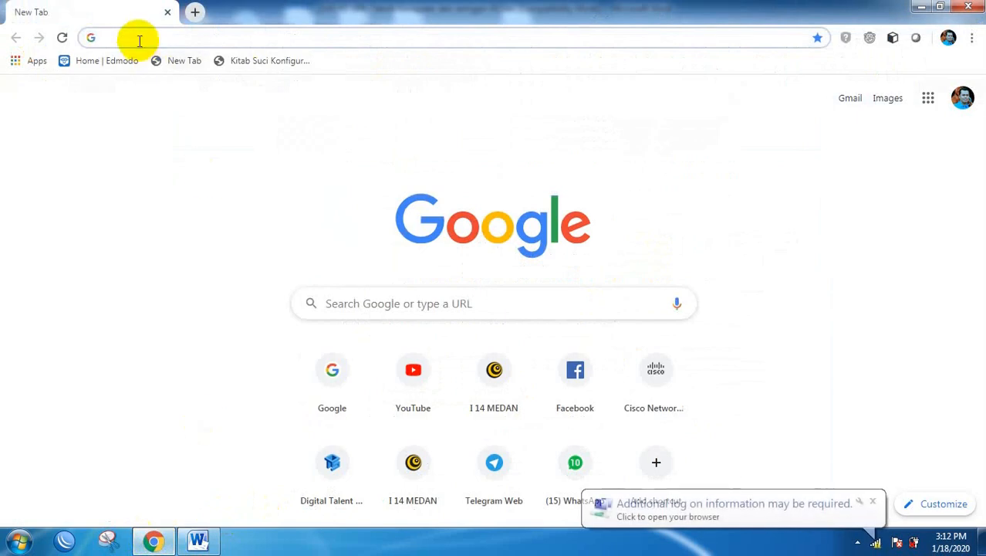
key("ctrl+v")
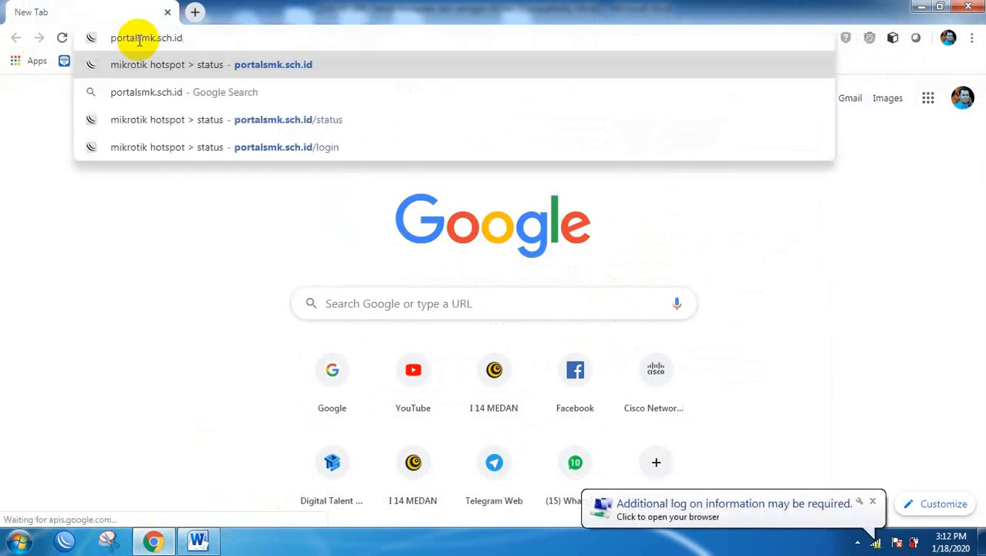
key("Return")
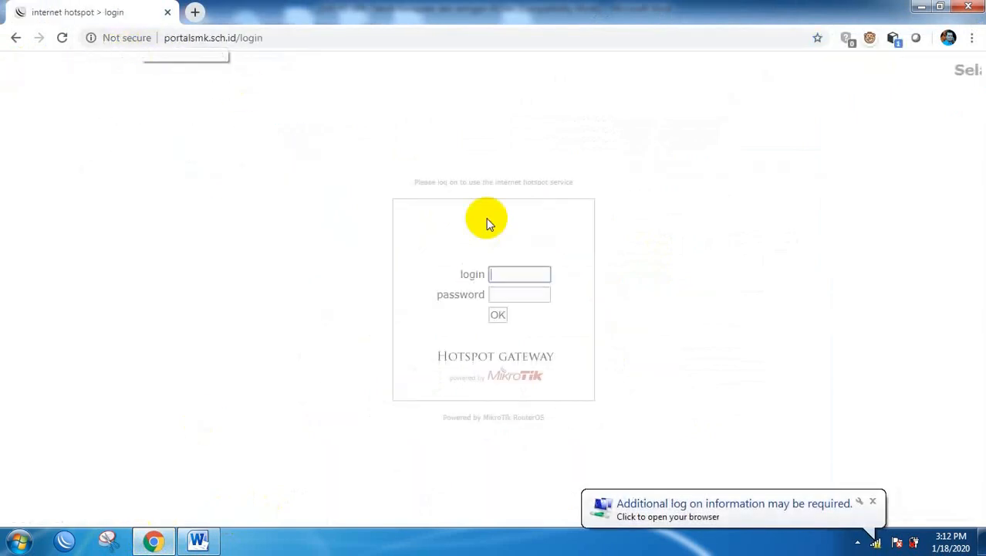
left_click(528, 275)
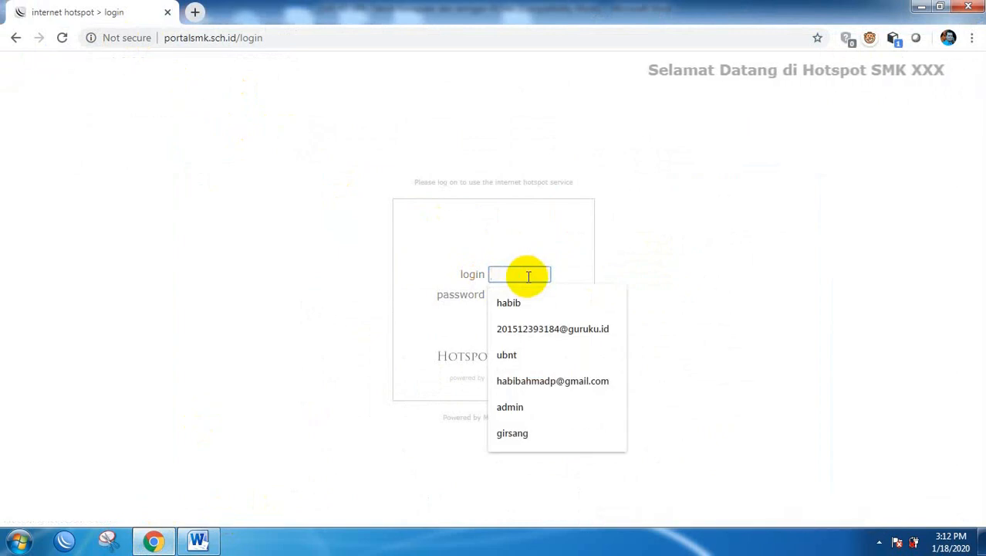
type("kepalaseko")
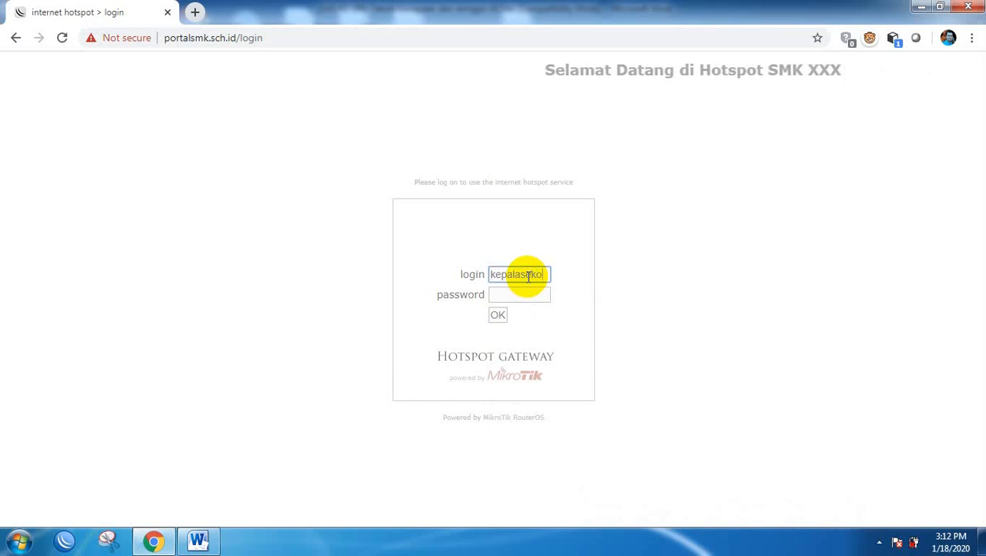
type("lah")
left_click(519, 295)
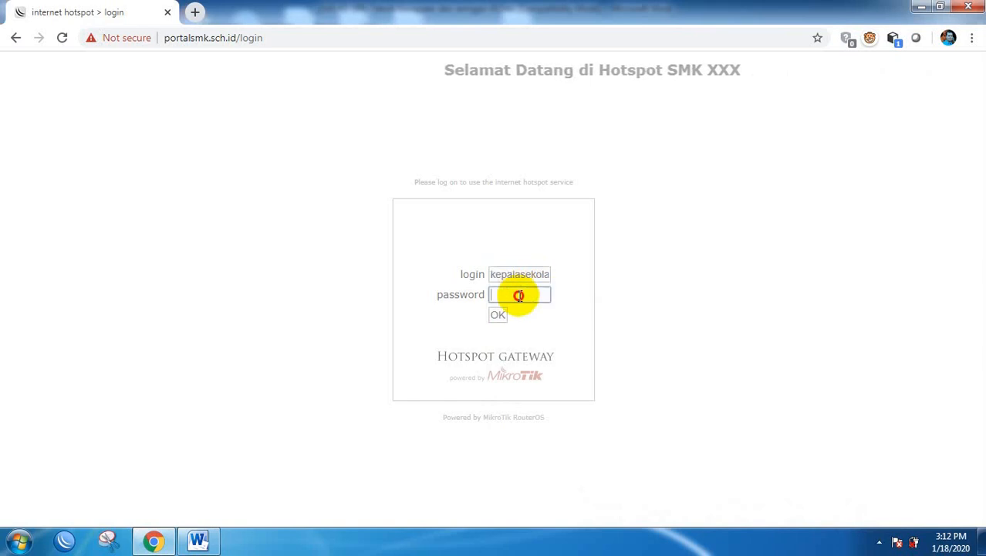
type("123")
left_click(497, 317)
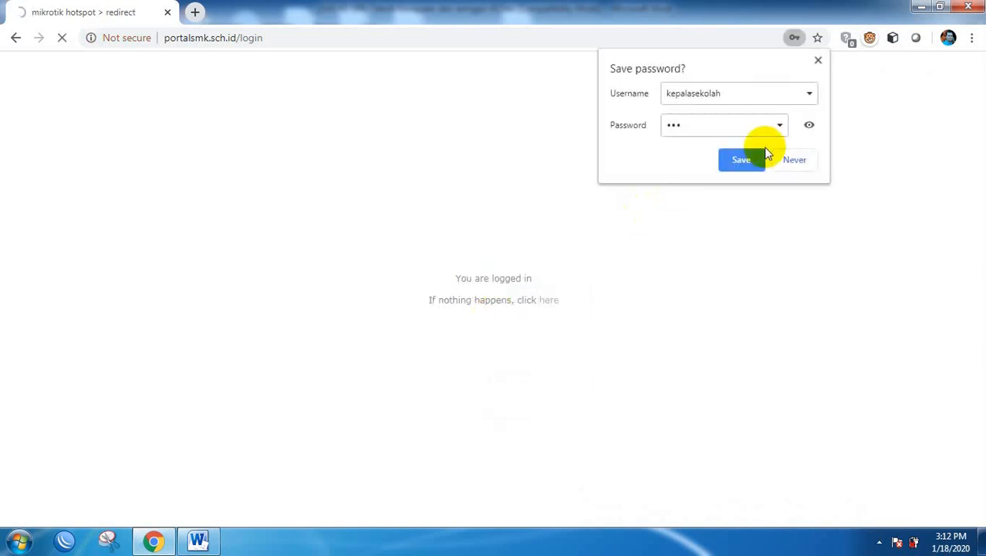
left_click(790, 163)
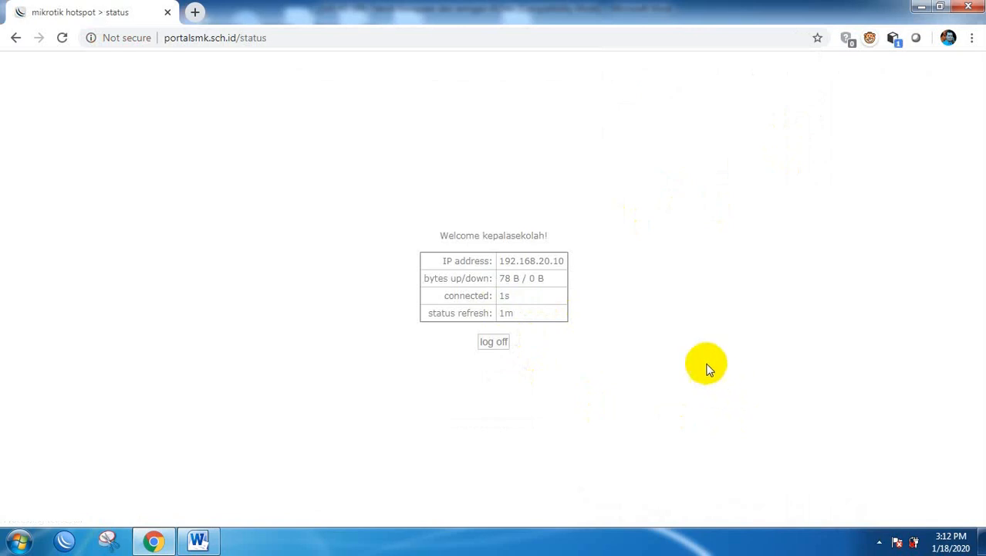
Check the UKK_1 Wi-Fi connection details to confirm the laptop's IPv4 address is 192.168.20.10.
left_click(881, 541)
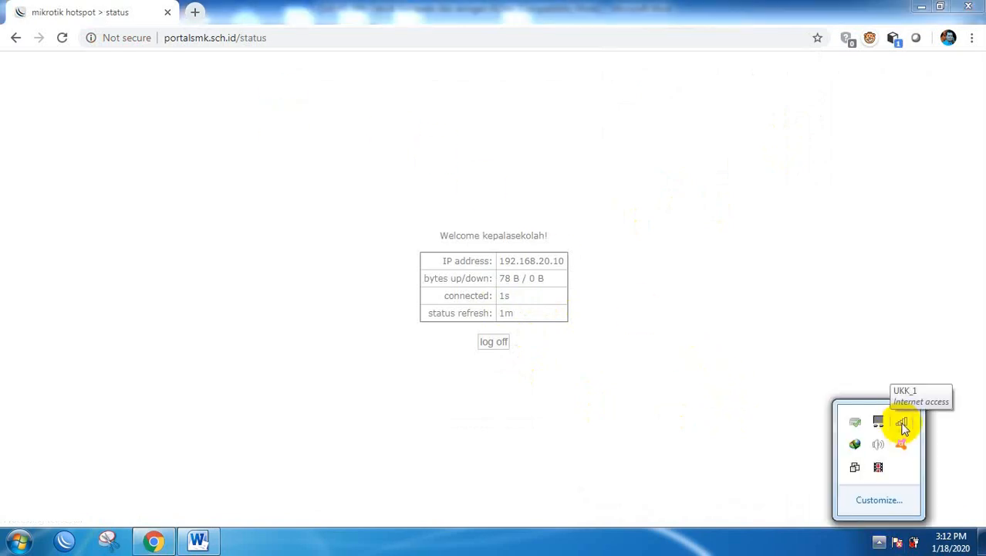
left_click(902, 424)
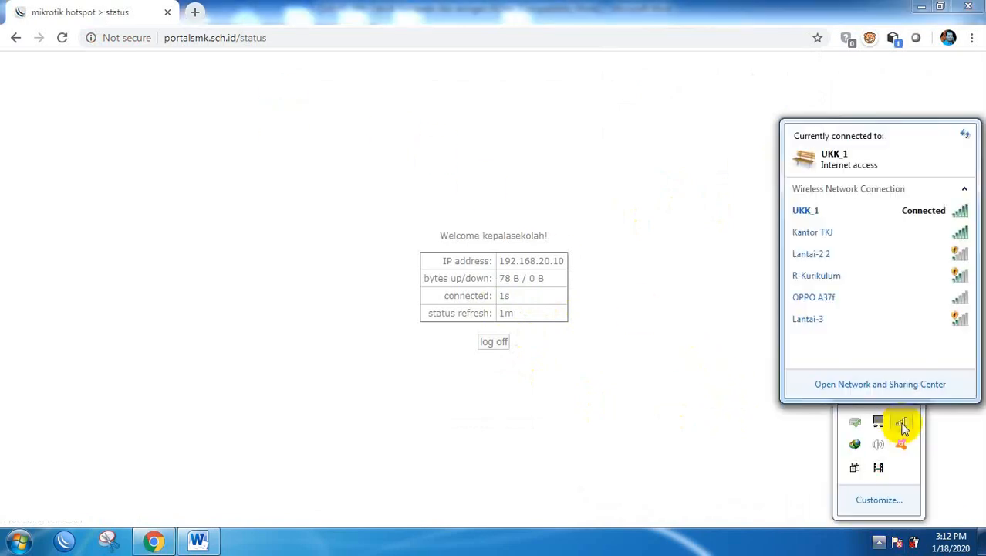
right_click(819, 211)
left_click(852, 236)
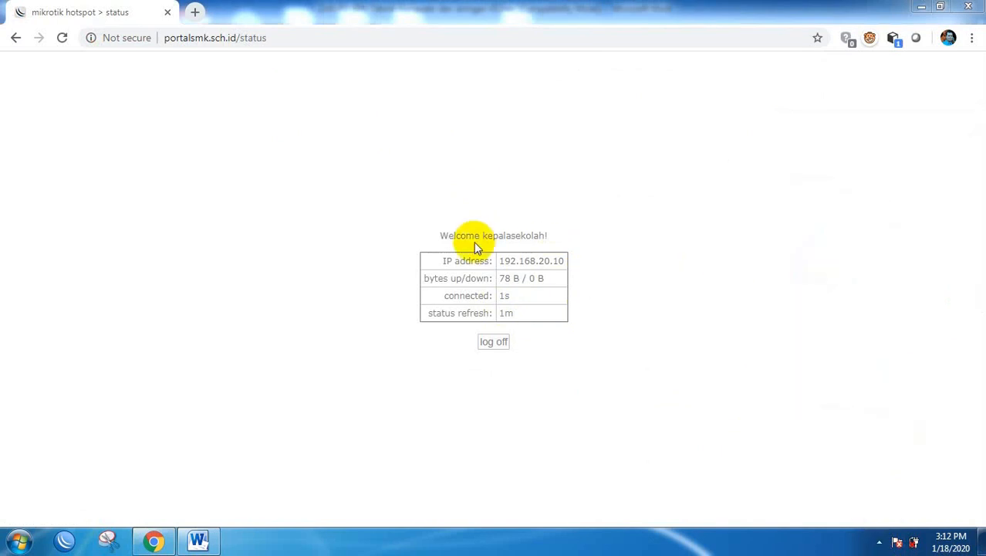
left_click(417, 288)
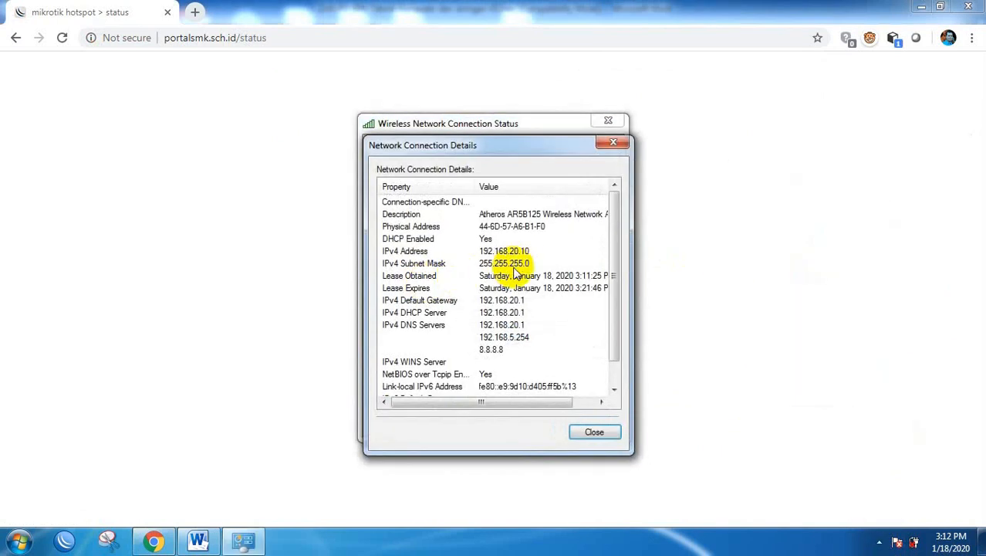
left_click(519, 254)
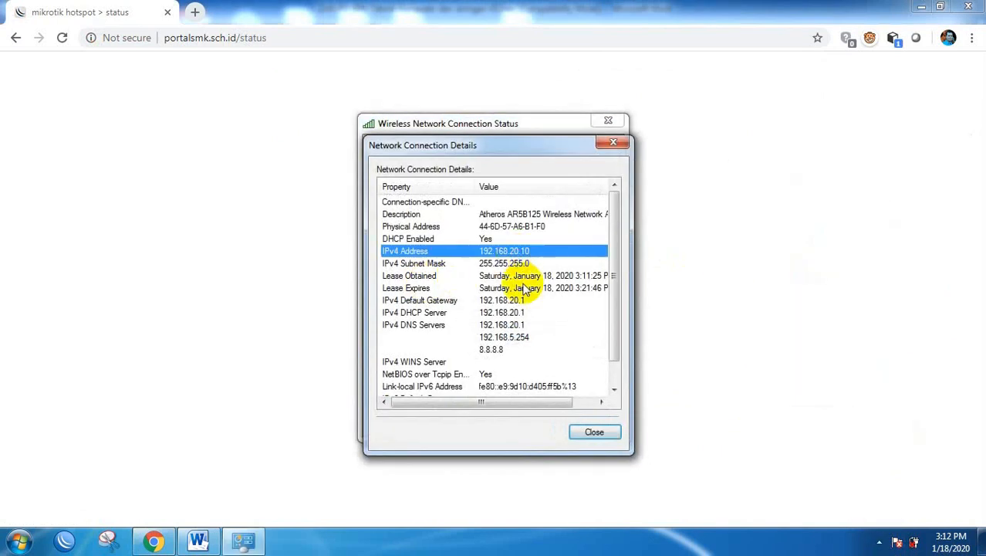
left_click(594, 430)
left_click(591, 424)
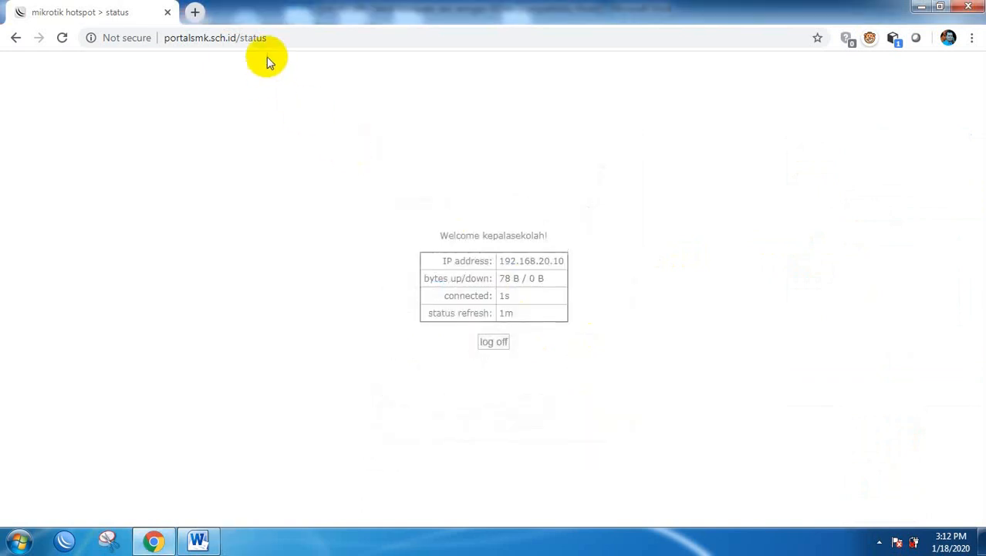
Load habibahmadpurba.wordpress.com in Chrome and scroll down toward the practice exam download links.
left_click(239, 45)
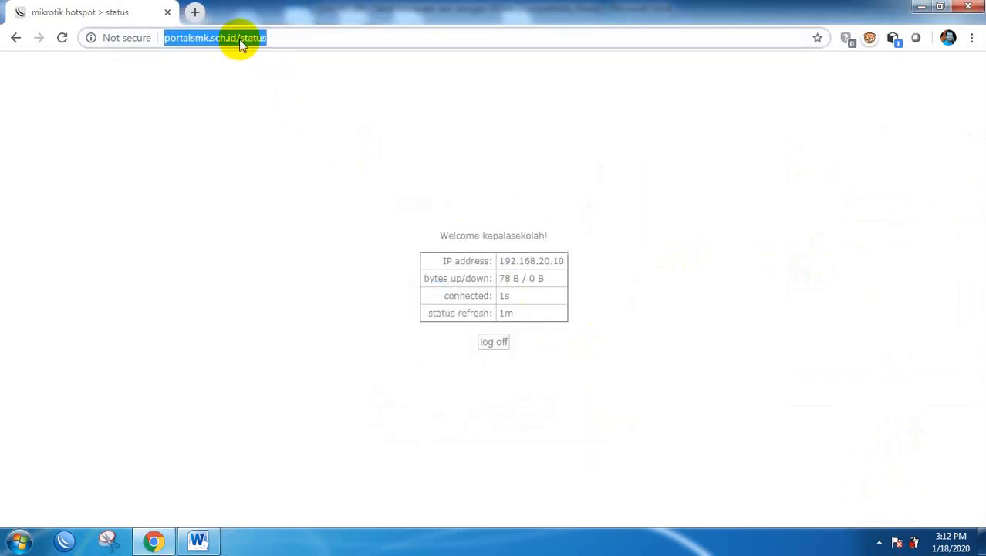
type("go")
key("BackSpace")
key("BackSpace")
key("BackSpace")
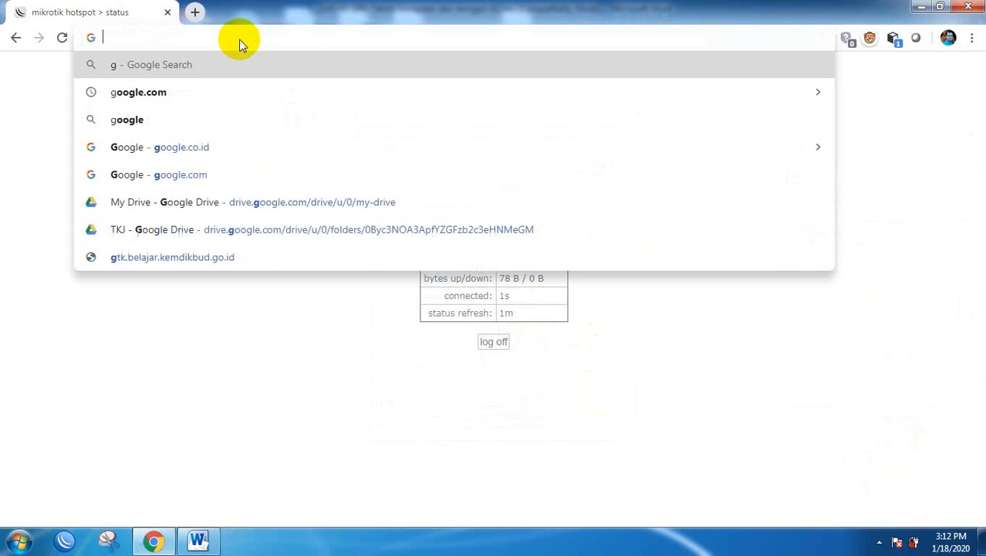
type("jab")
key("BackSpace")
key("BackSpace")
key("BackSpace")
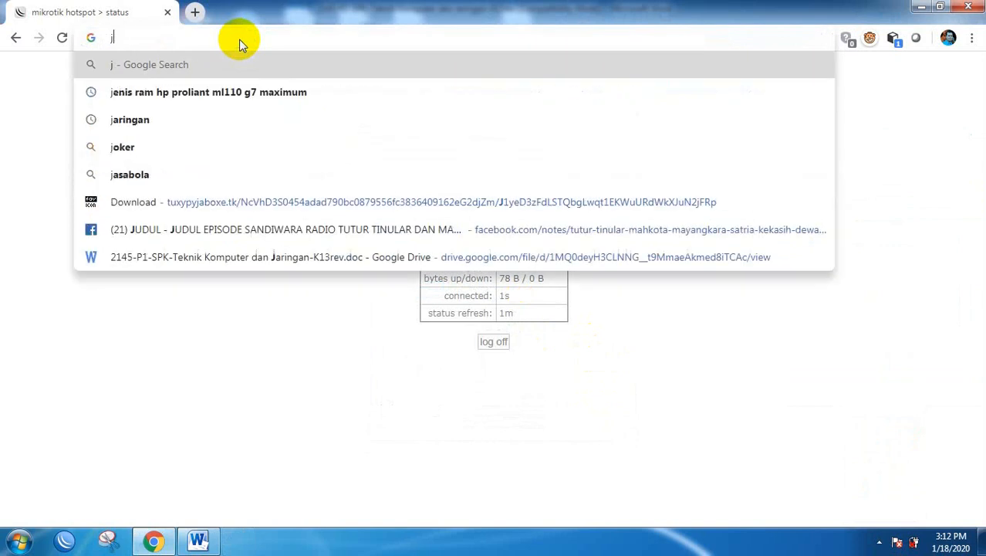
type("habibah")
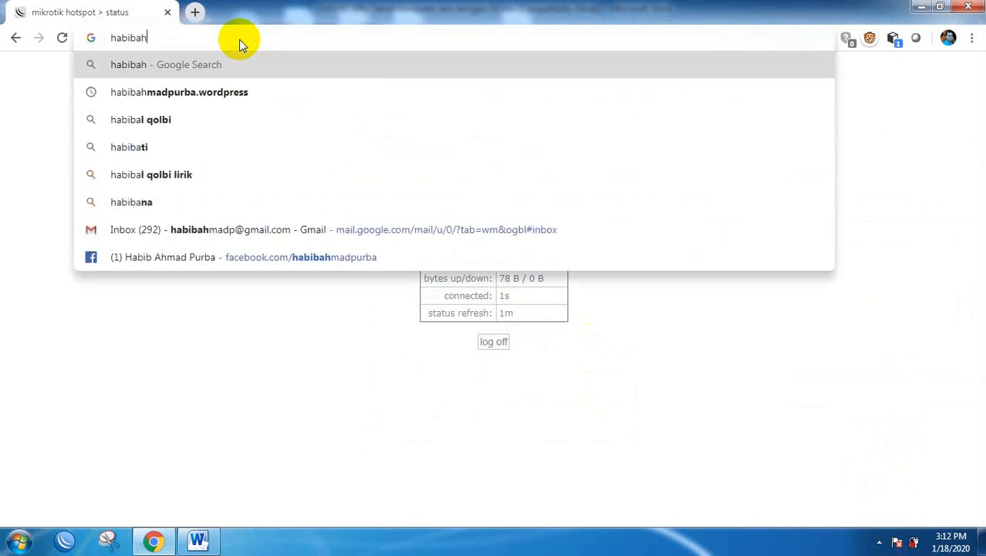
type("madpurba.wor")
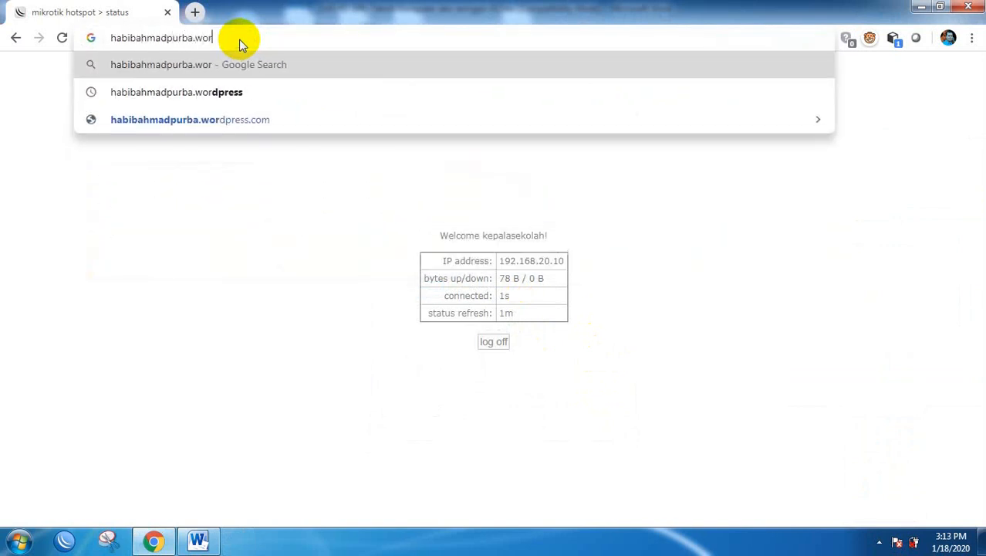
type("dpress.com")
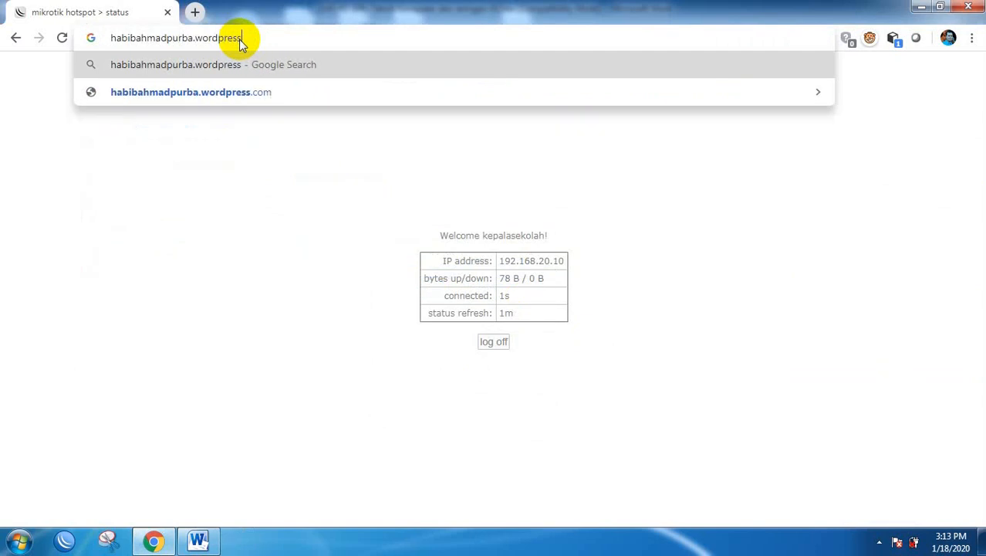
key("Return")
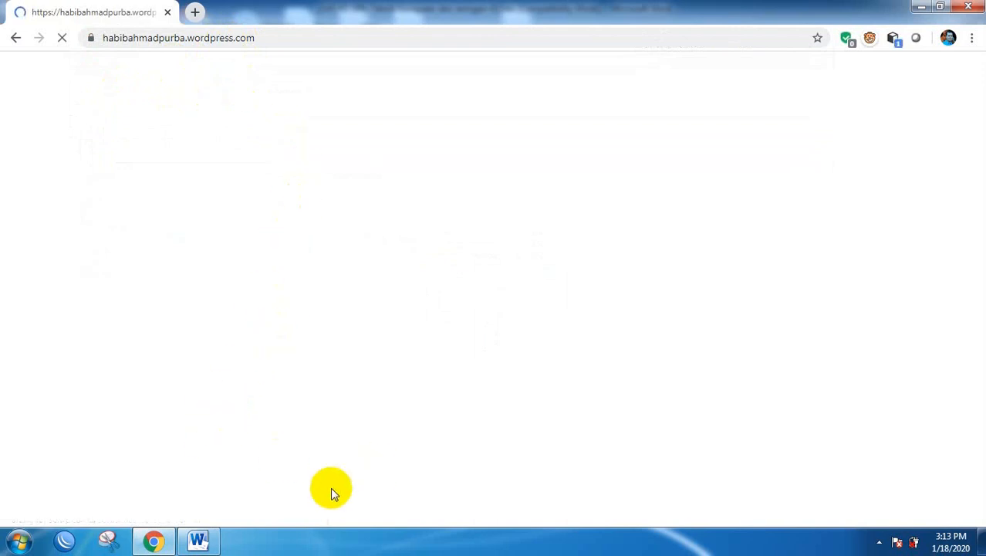
mouse_move(217, 540)
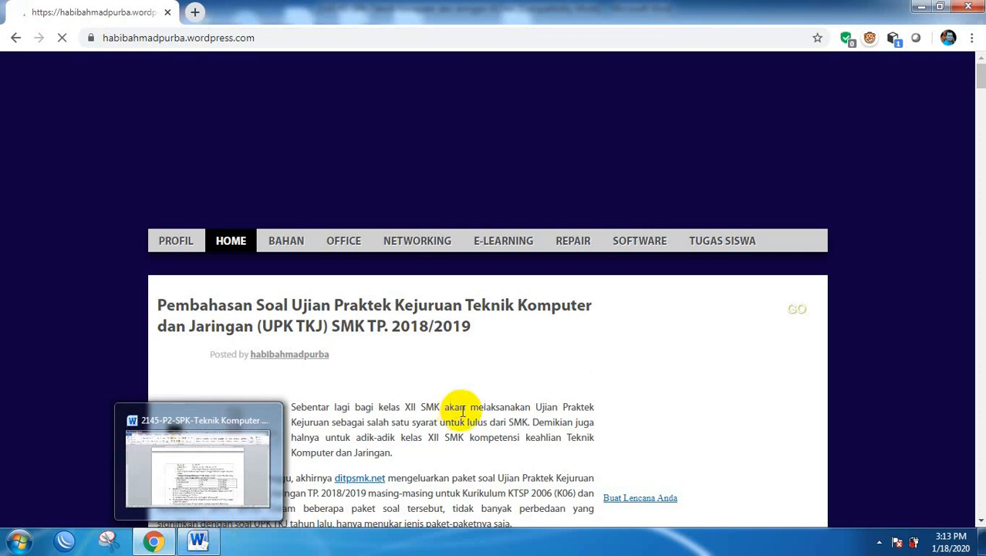
left_click_drag(469, 406, 525, 407)
scroll(525, 407, "down", 8)
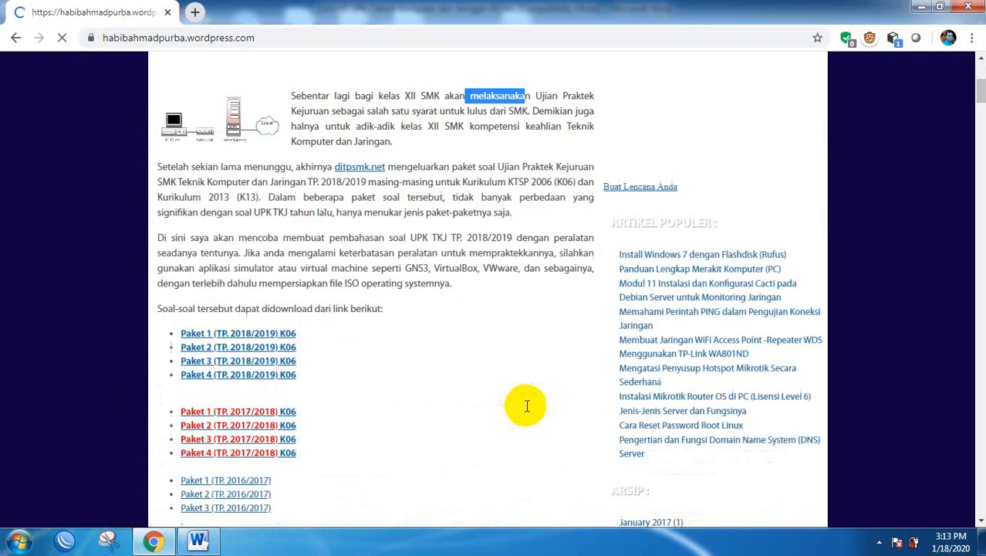
Read task items 5–10 and the client testing requirements in the Word document.
left_click(198, 541)
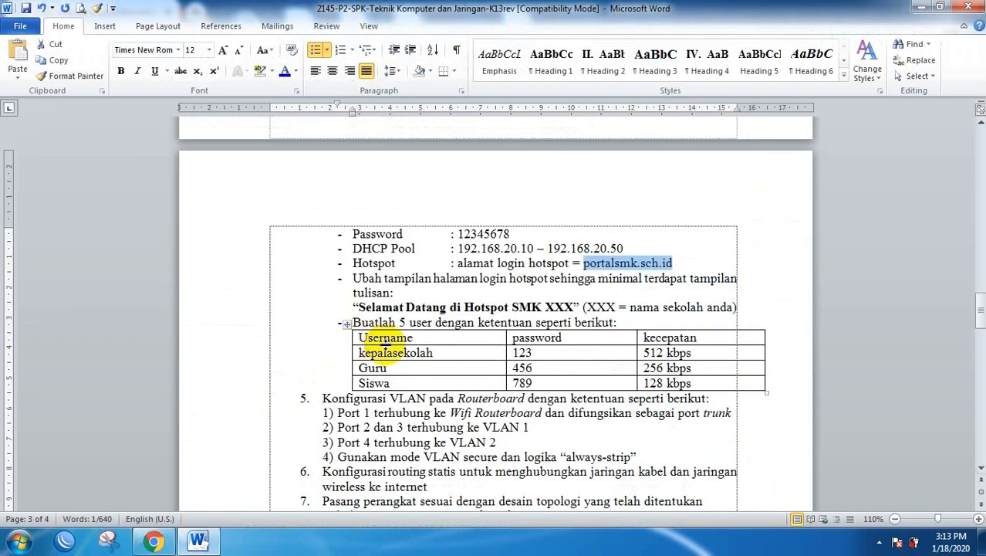
scroll(386, 348, "down", 1)
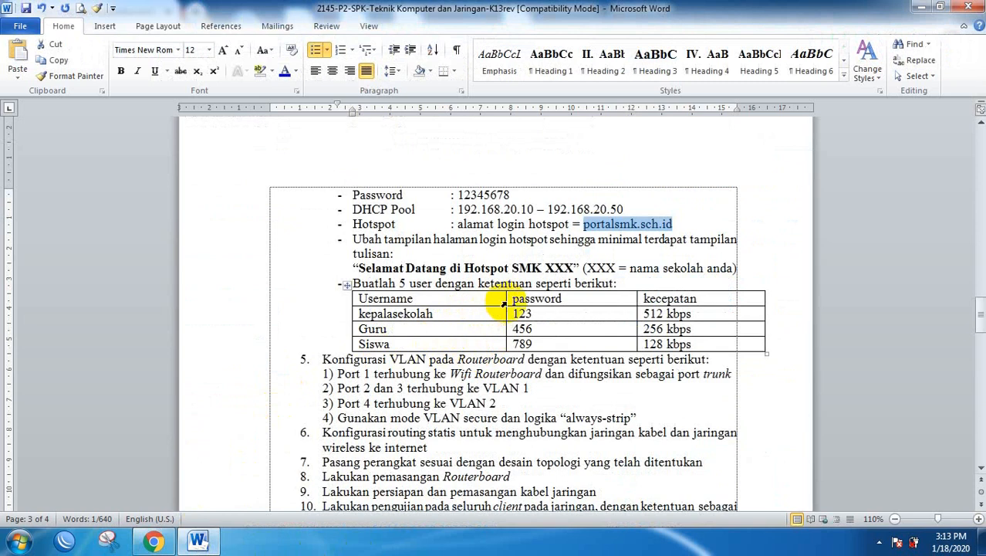
scroll(640, 316, "down", 5)
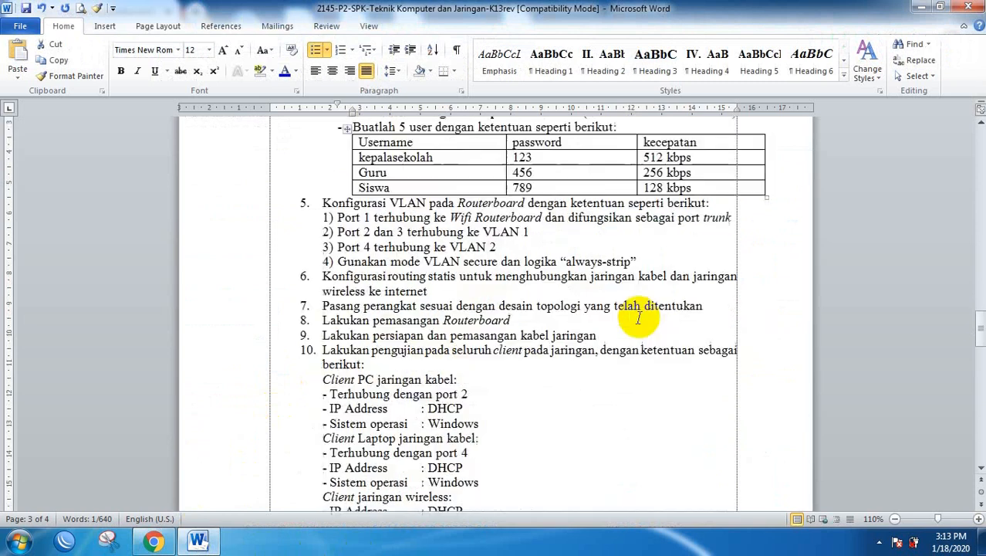
scroll(608, 313, "down", 6)
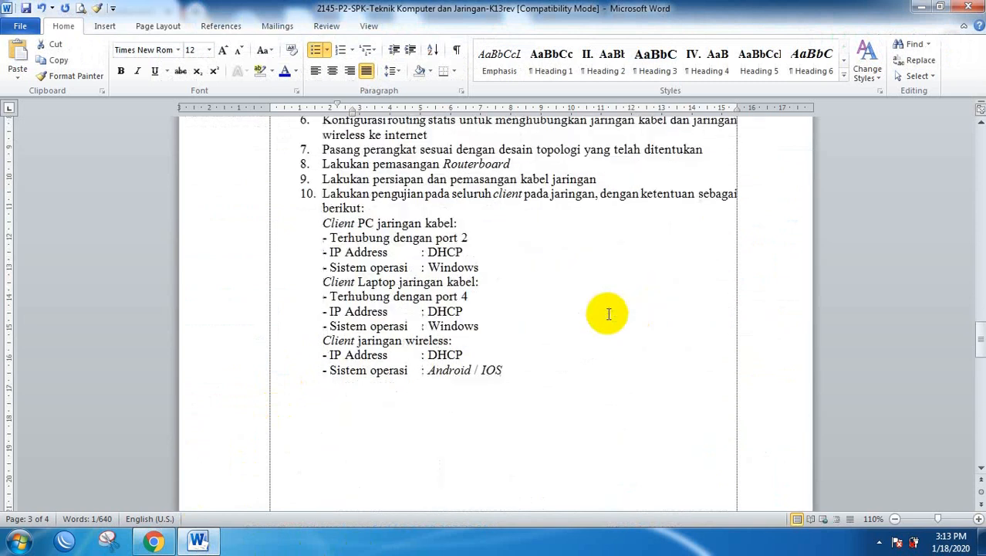
scroll(607, 312, "up", 6)
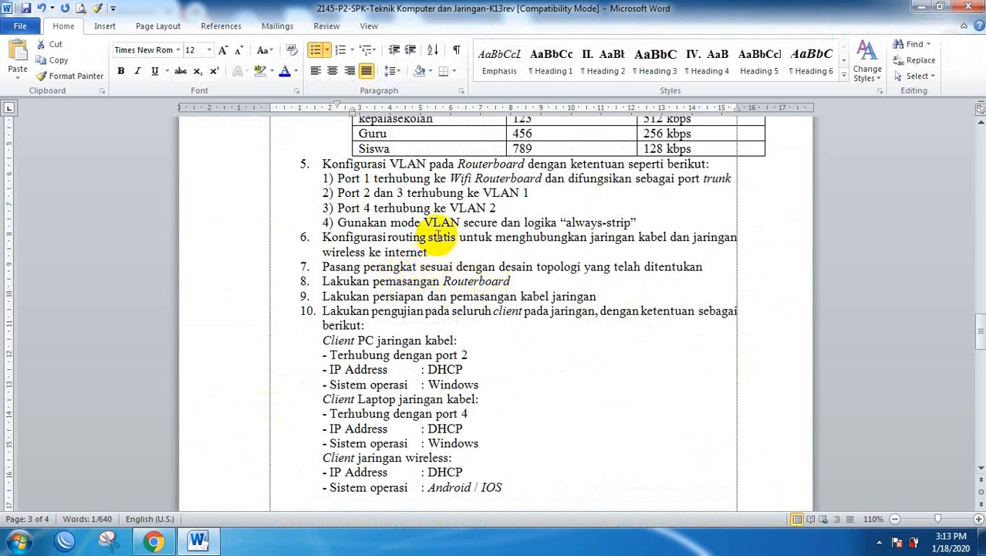
scroll(463, 238, "up", 6)
scroll(540, 239, "down", 6)
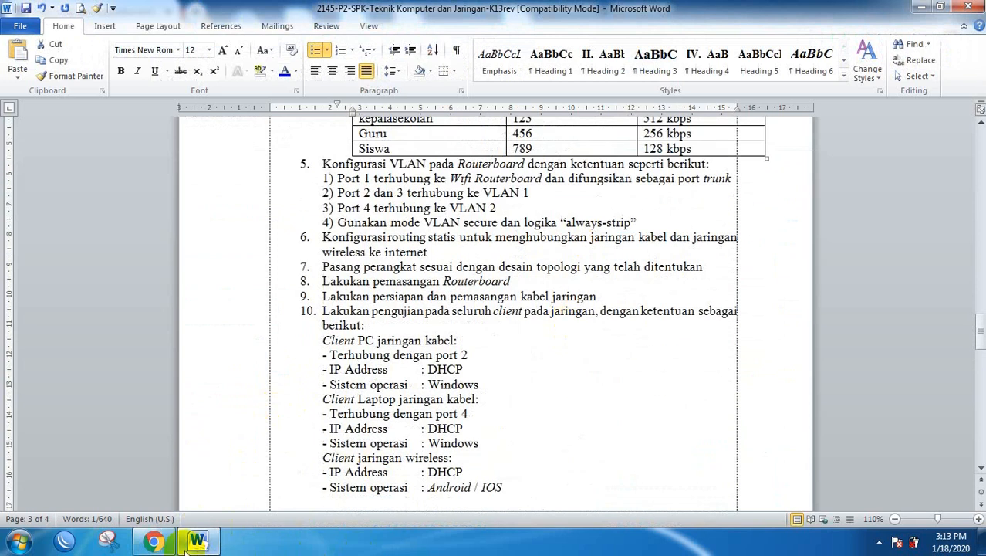
Return to the blog and scroll to the 'Mengatasi Penyusup Hotspot Mikrotik Secara Sederhana' post.
left_click(153, 541)
scroll(407, 290, "down", 10)
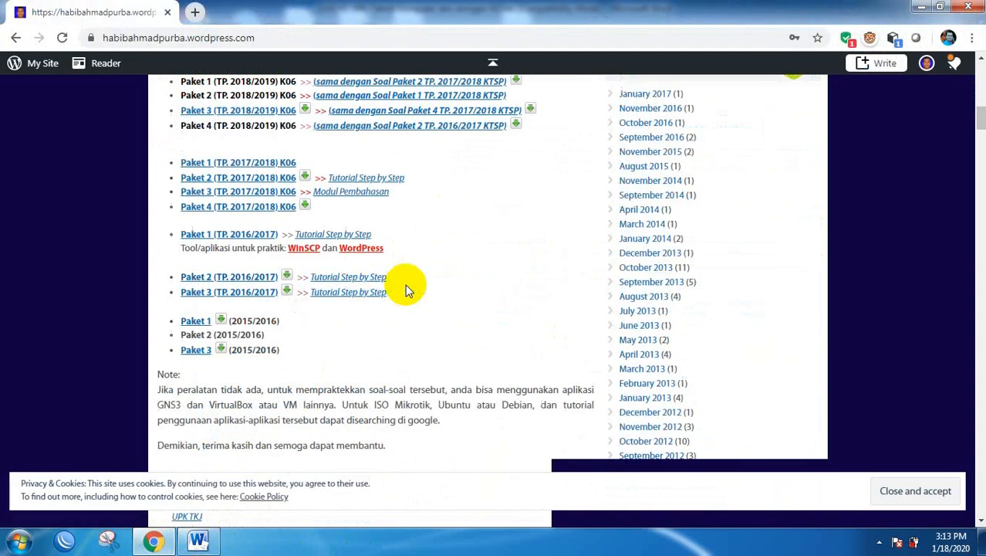
scroll(473, 407, "down", 4)
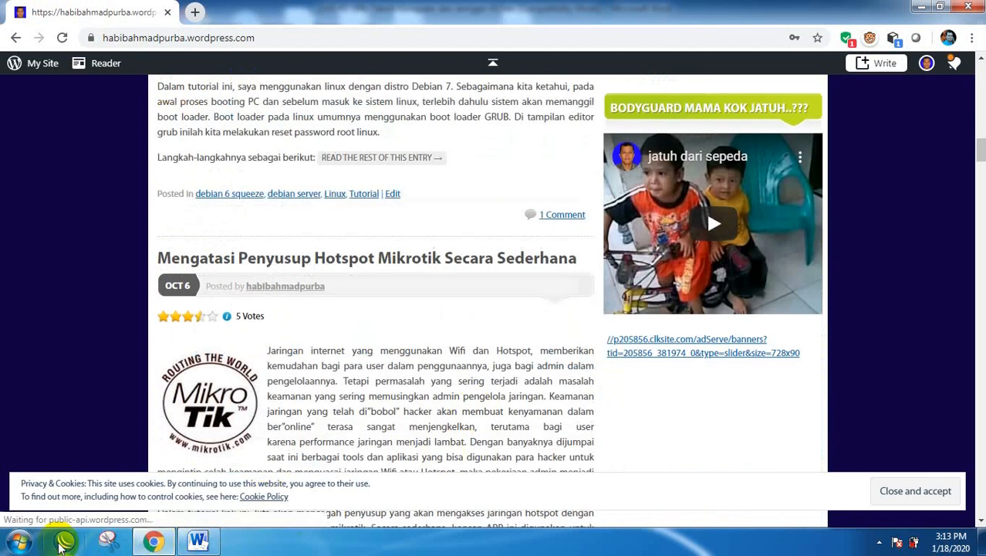
Connect WinBox to Router-A and maximize its window.
left_click(64, 543)
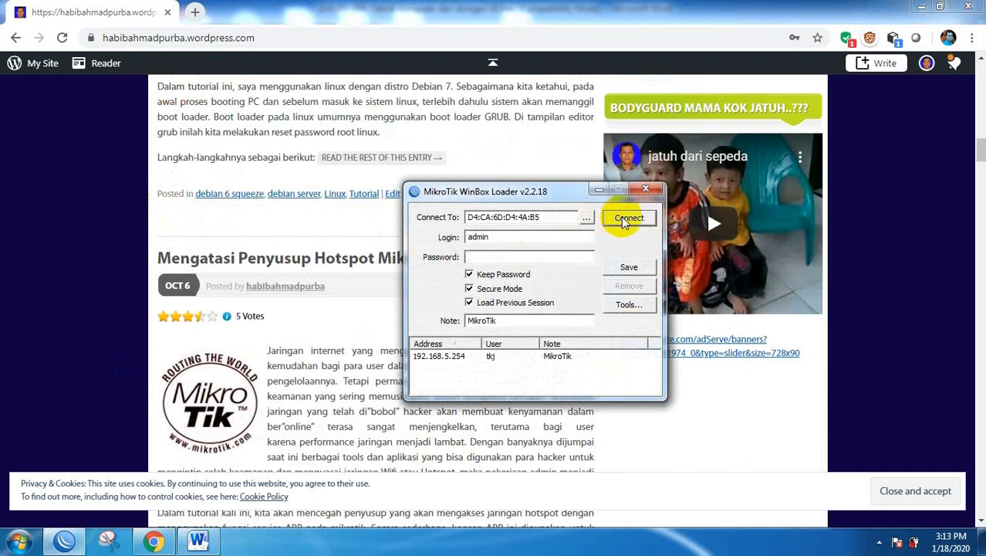
left_click(586, 218)
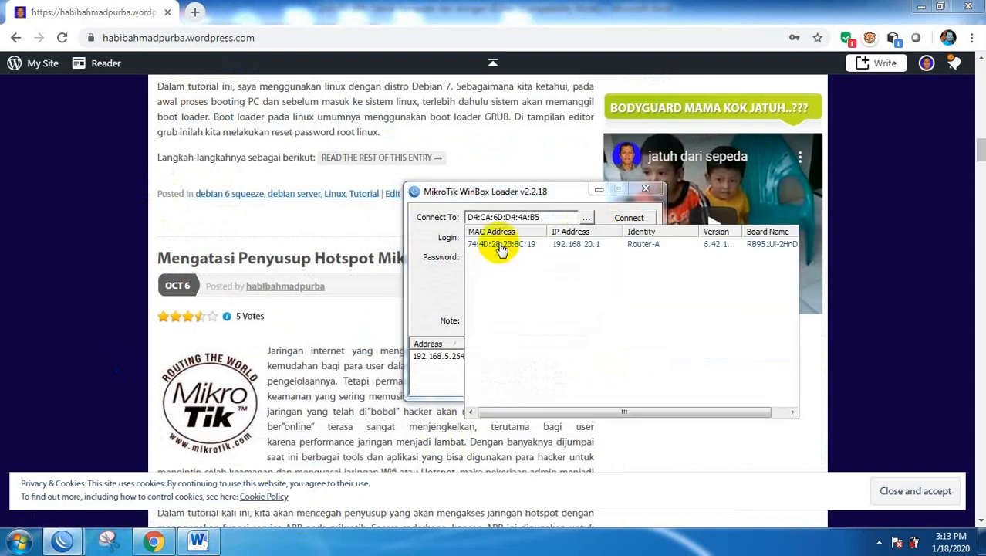
left_click(498, 242)
left_click(632, 220)
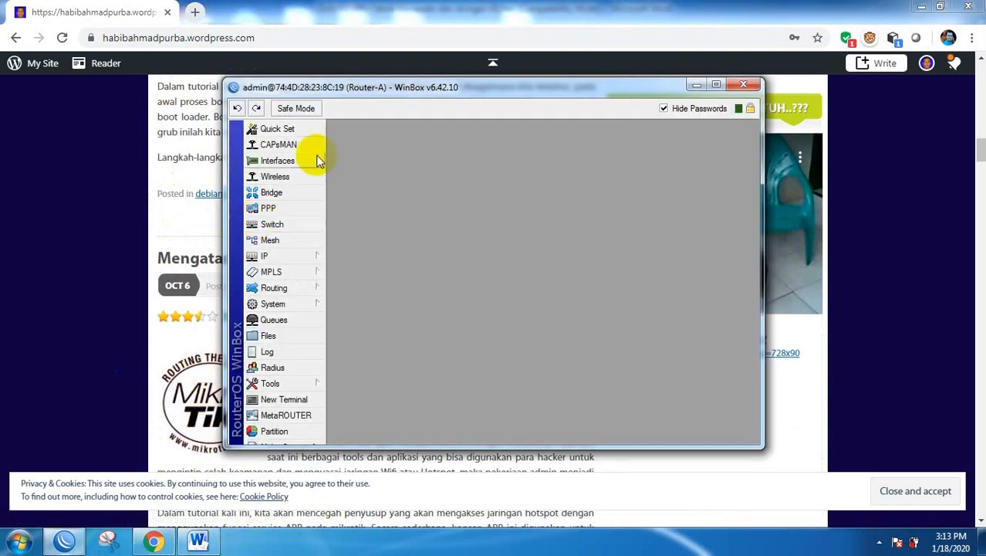
left_click(717, 86)
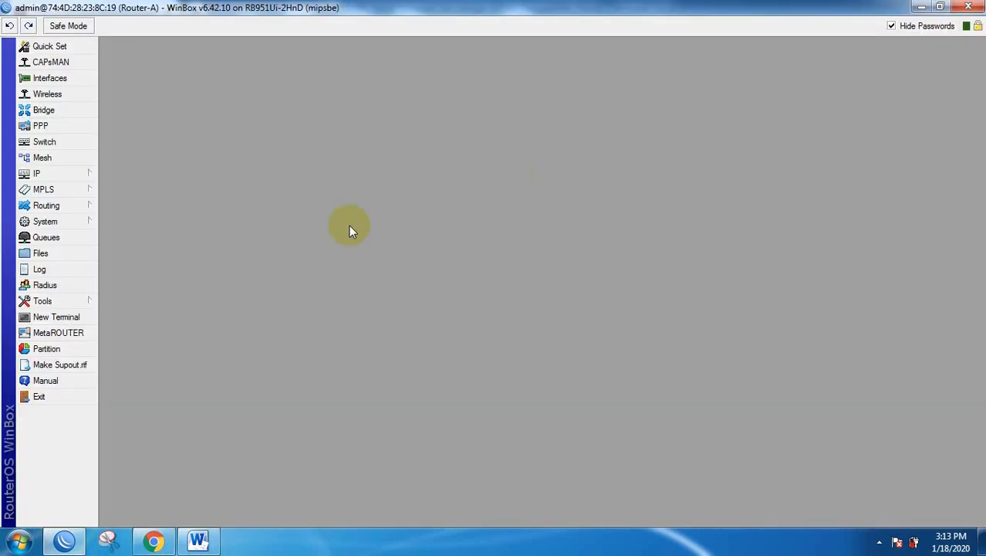
Confirm in Hotspot's Active list that kepalasekolah is signed in from 192.168.20.10, then return to Chrome.
left_click(48, 173)
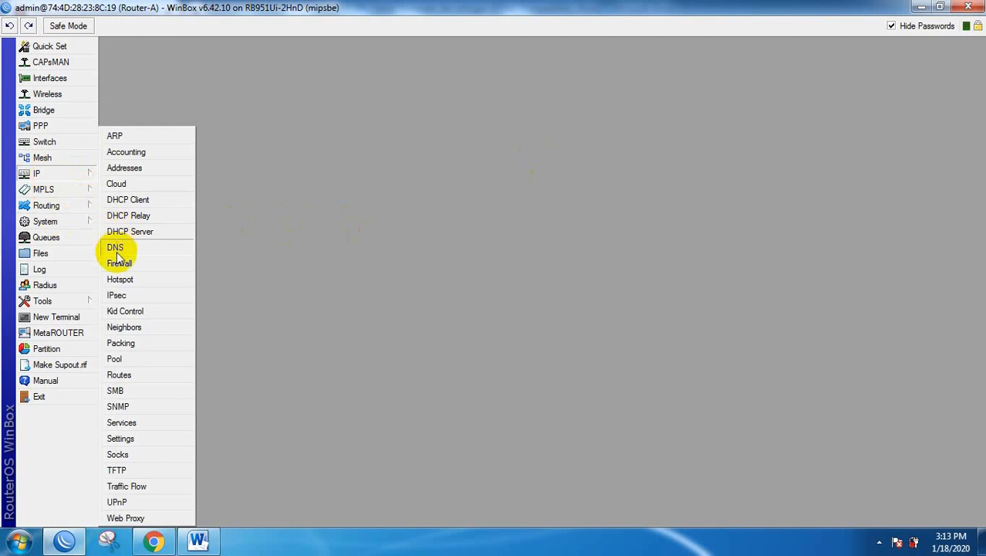
left_click(124, 266)
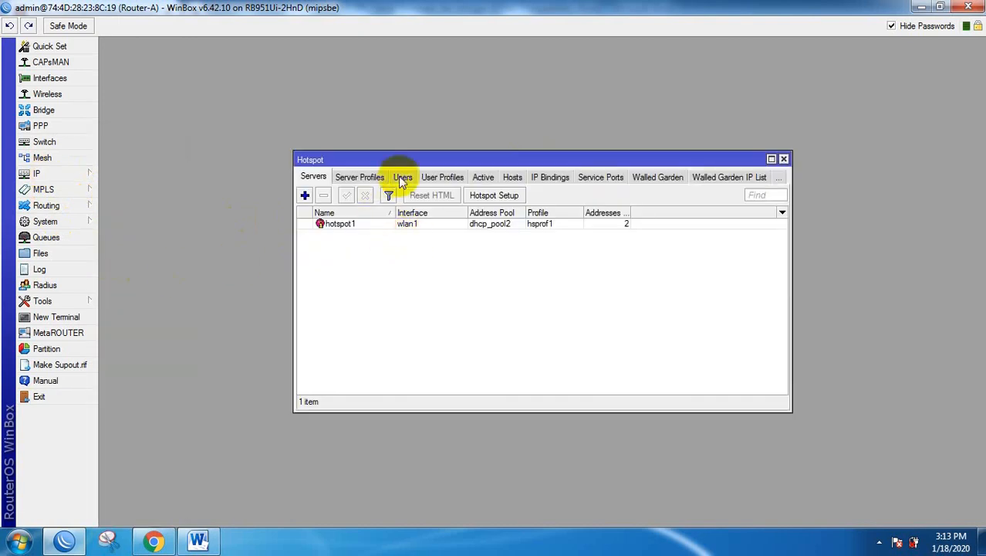
left_click(481, 178)
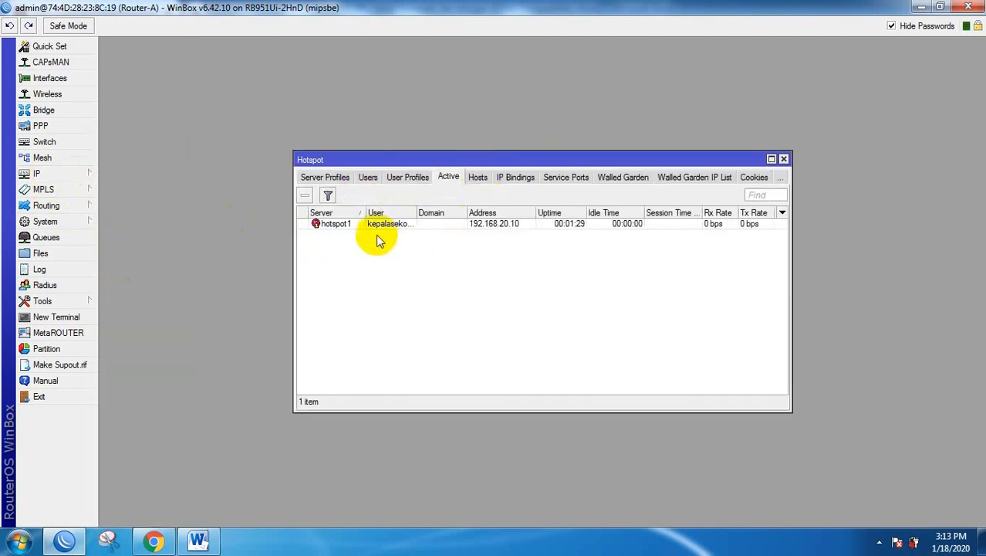
left_click_drag(414, 211, 437, 210)
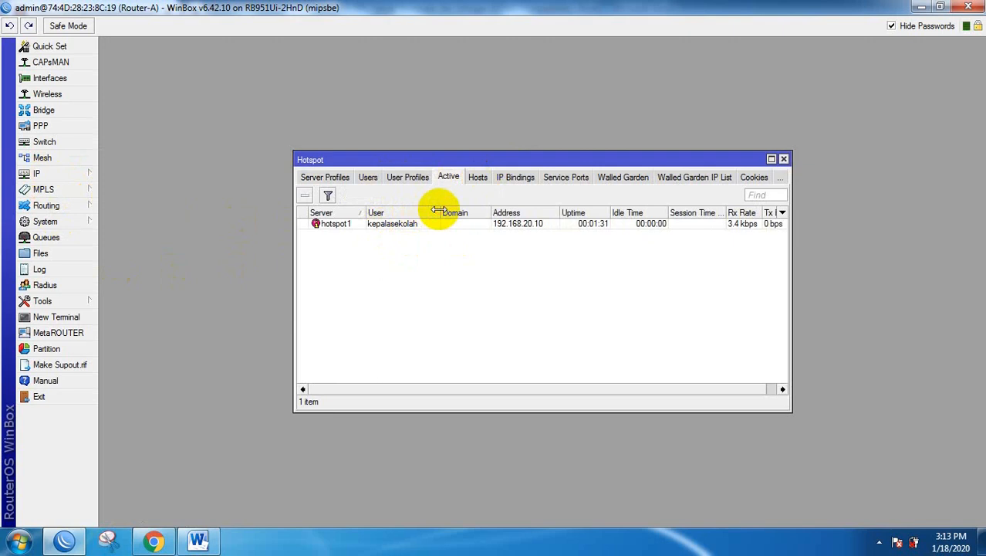
left_click(155, 541)
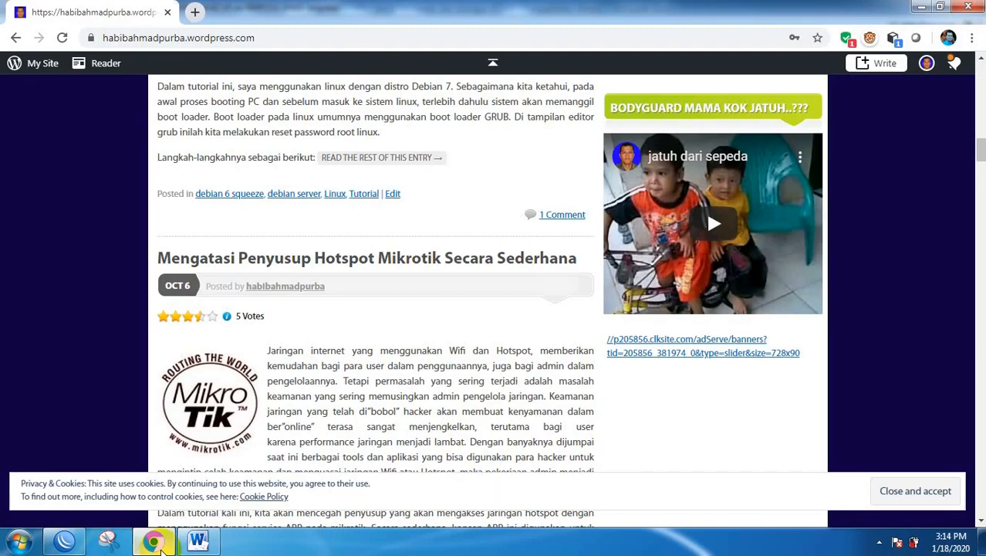
Minimize Chrome and read the Word exam task document through to its final 'SELAMAT & SUKSES' page.
left_click(919, 6)
left_click(198, 541)
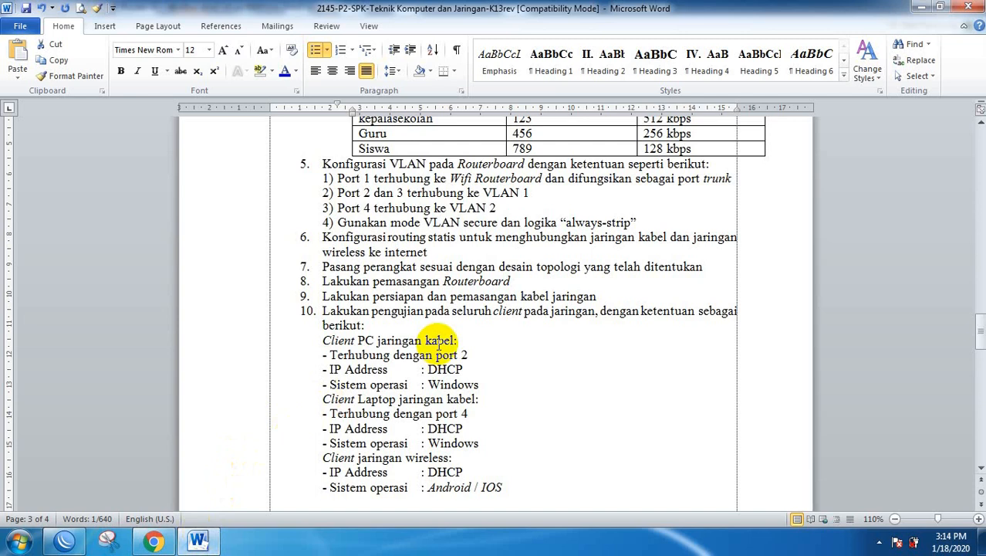
scroll(439, 343, "up", 15)
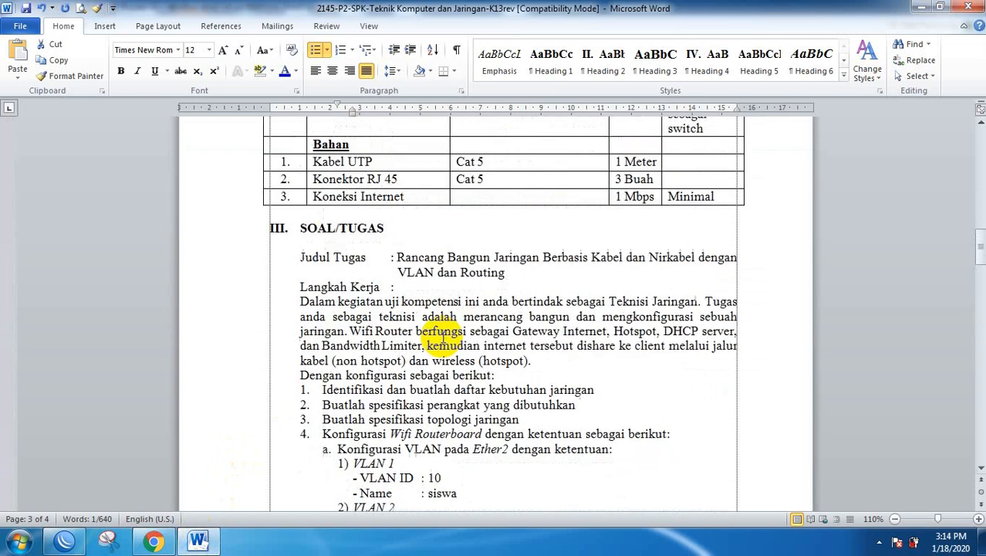
scroll(444, 338, "up", 15)
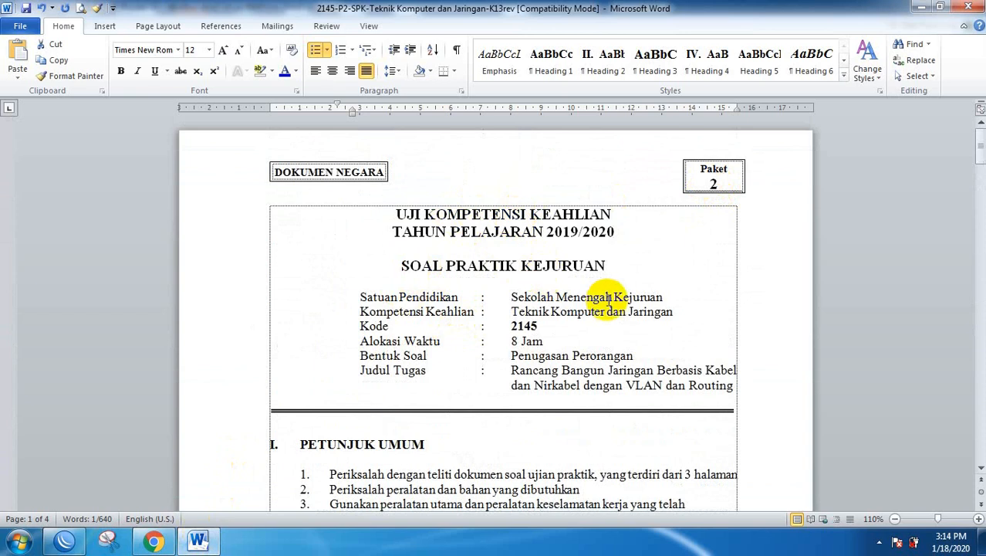
scroll(606, 302, "down", 15)
scroll(656, 278, "down", 10)
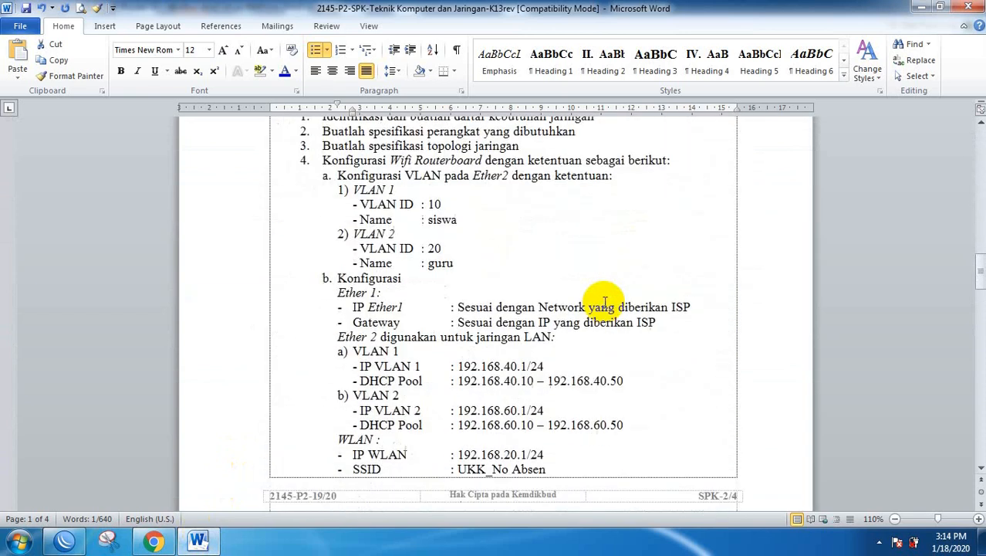
scroll(687, 264, "up", 3)
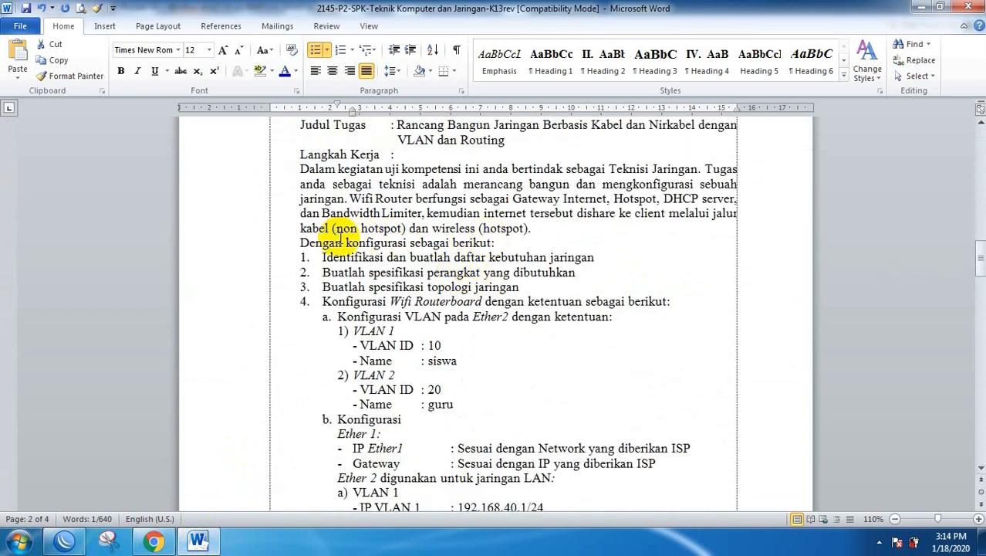
scroll(542, 313, "down", 10)
scroll(542, 313, "down", 1)
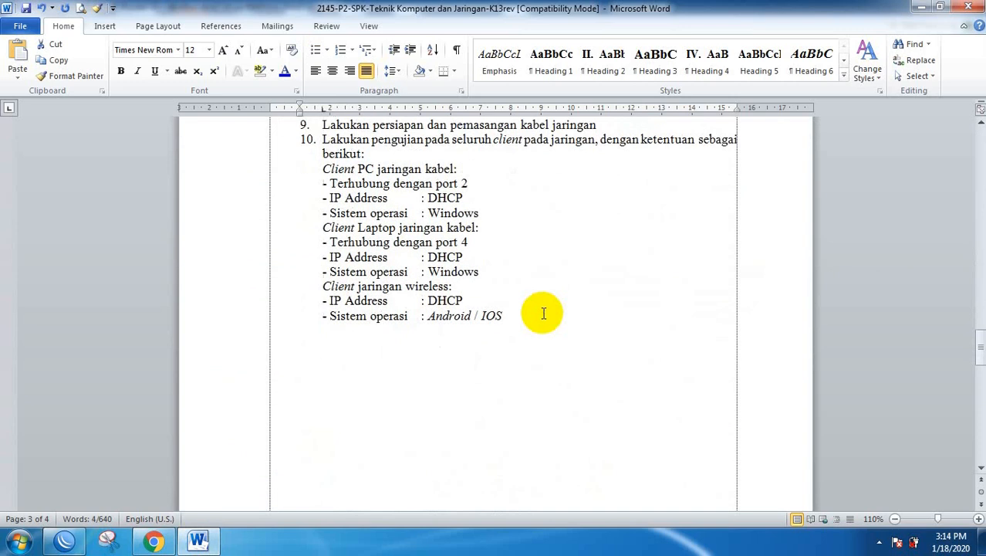
scroll(542, 313, "up", 2)
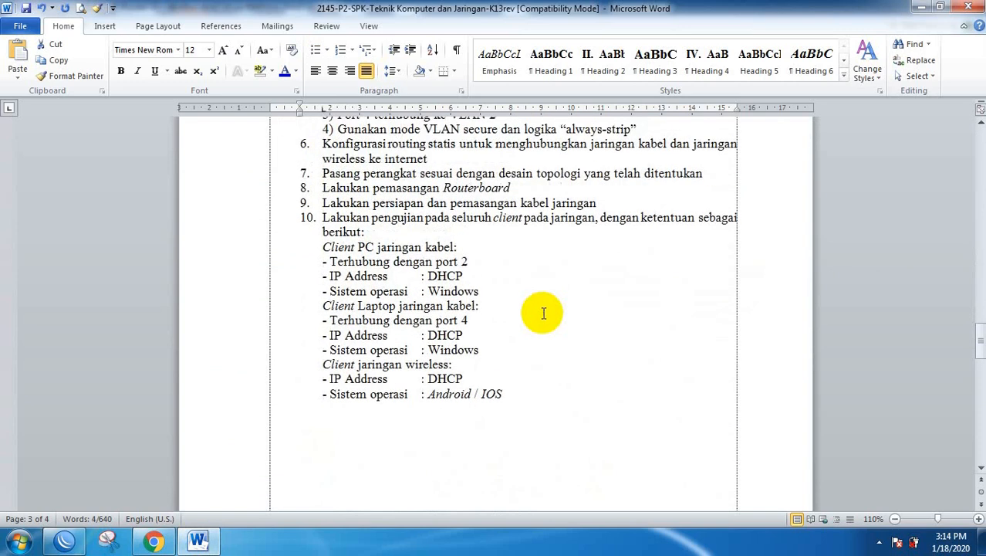
scroll(544, 313, "down", 15)
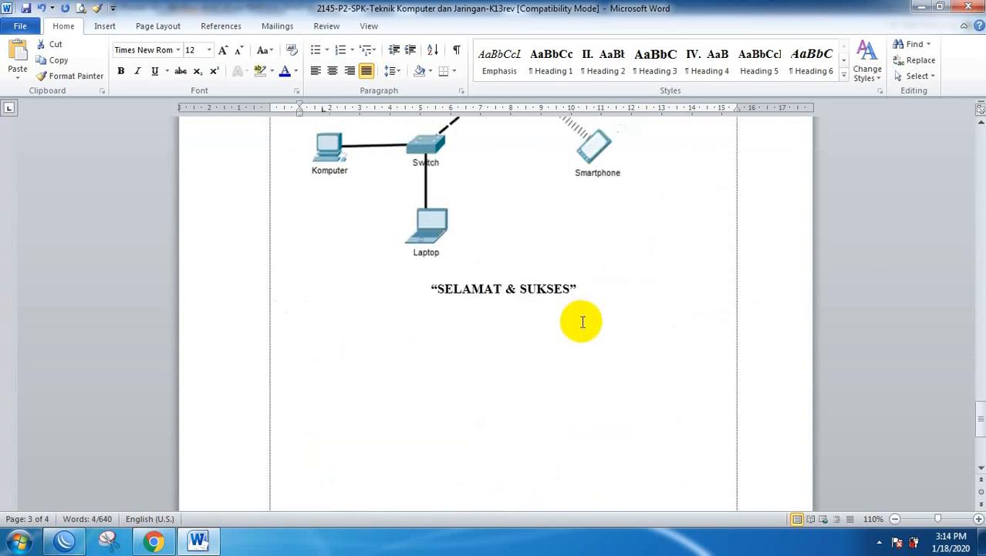
scroll(583, 322, "down", 5)
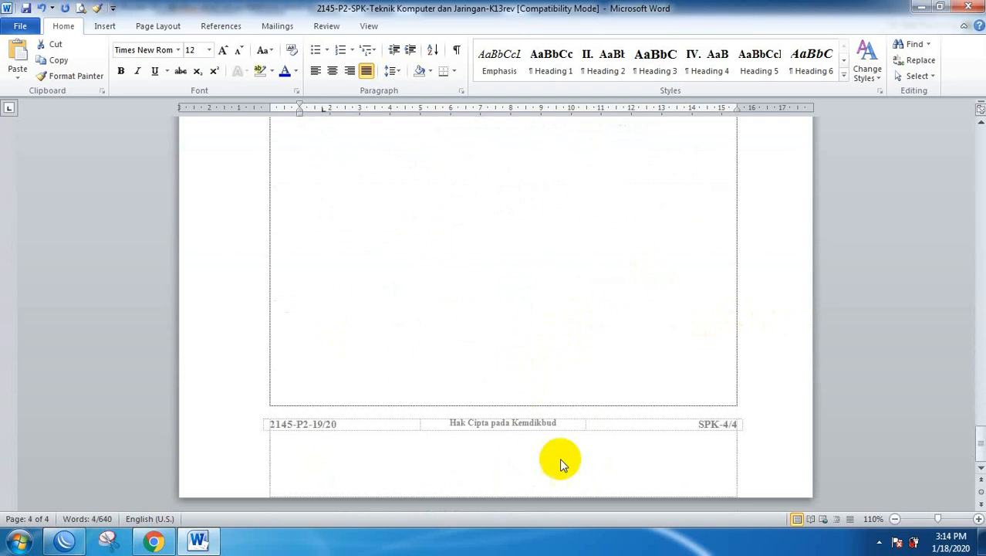